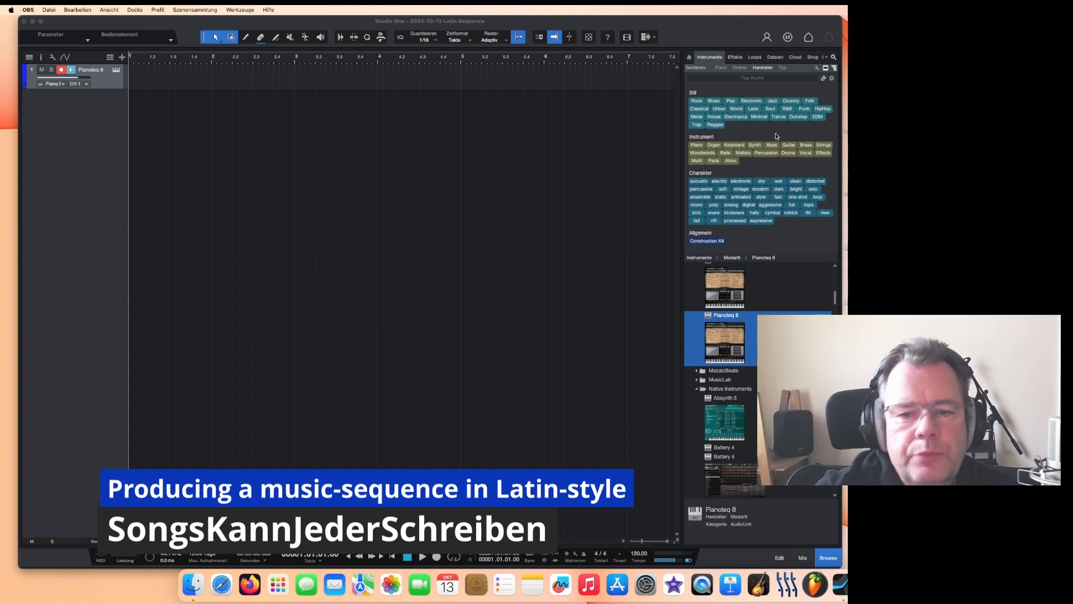
Step: Add a Pianoteq 8 instrument track to the arrangement from the instrument browser
click(726, 33)
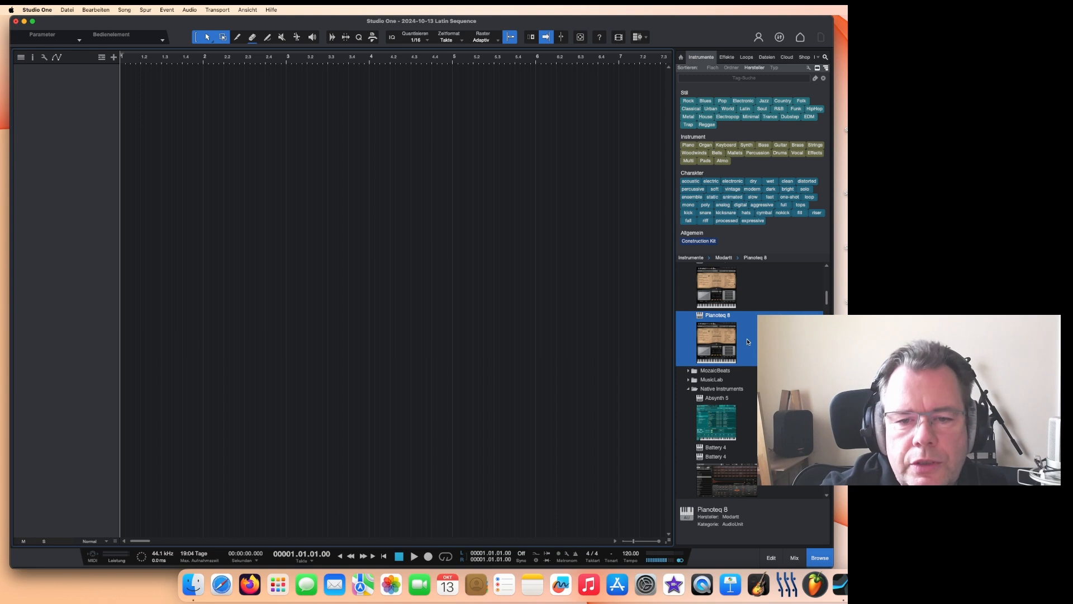
drag(748, 342, 254, 112)
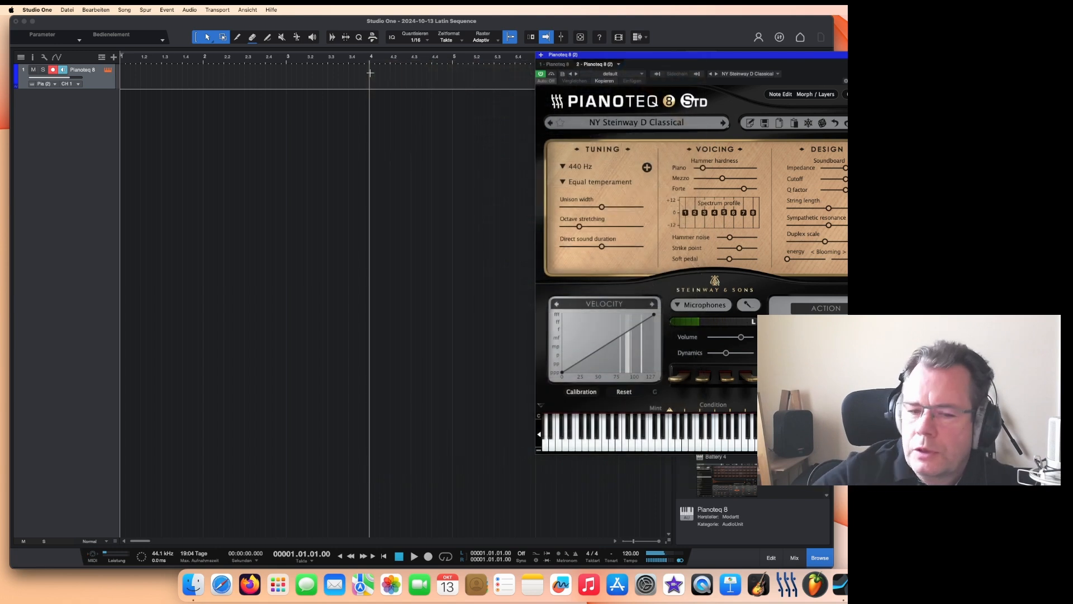
Step: Switch Pianoteq's velocity curve to a curved response and reposition the plugin window
click(619, 302)
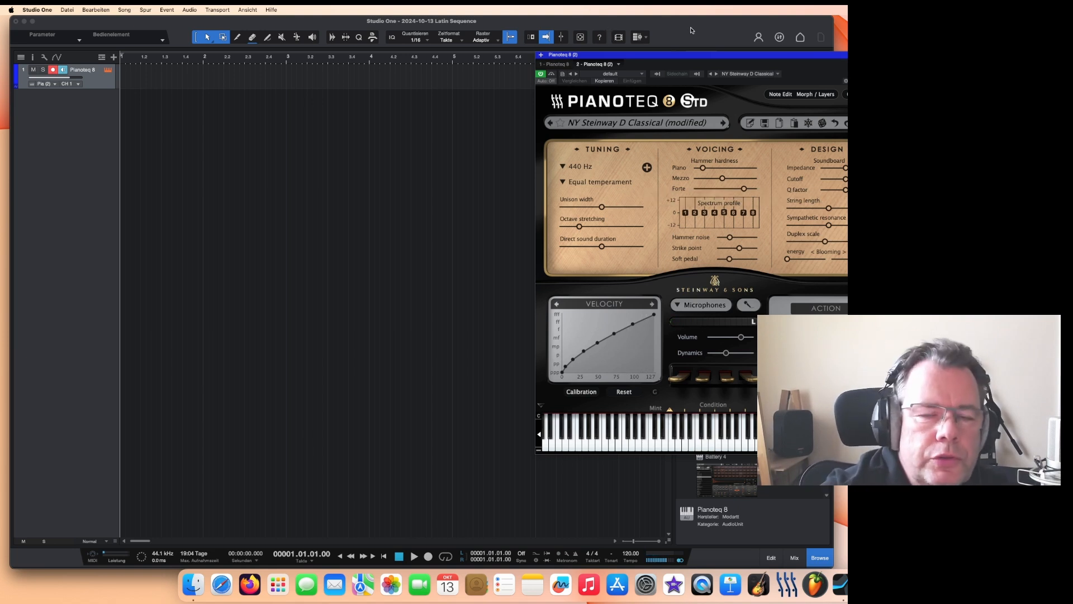
drag(731, 58, 648, 53)
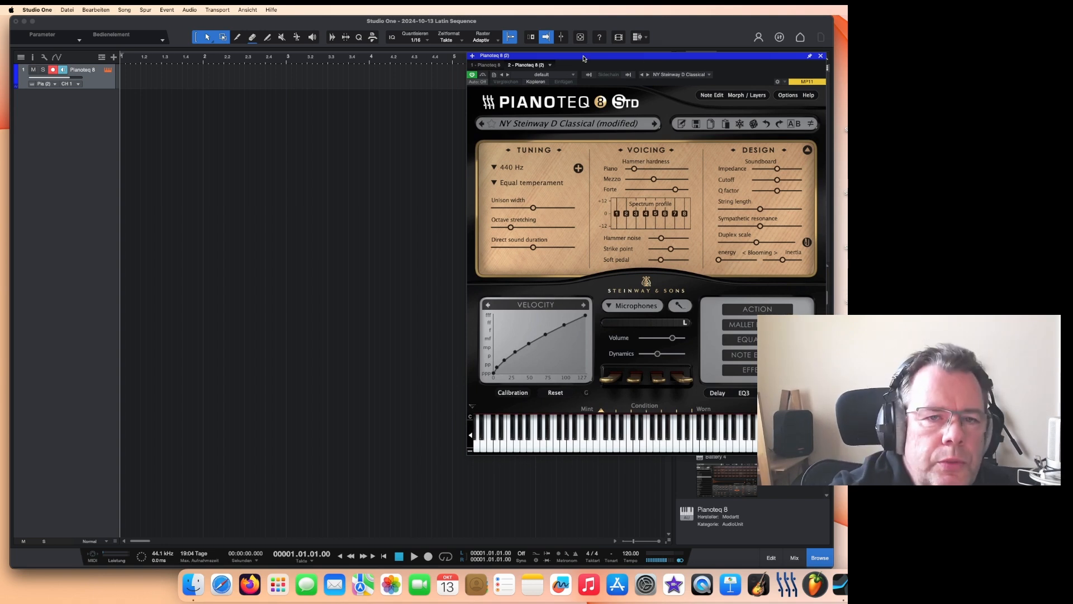
drag(583, 59, 561, 71)
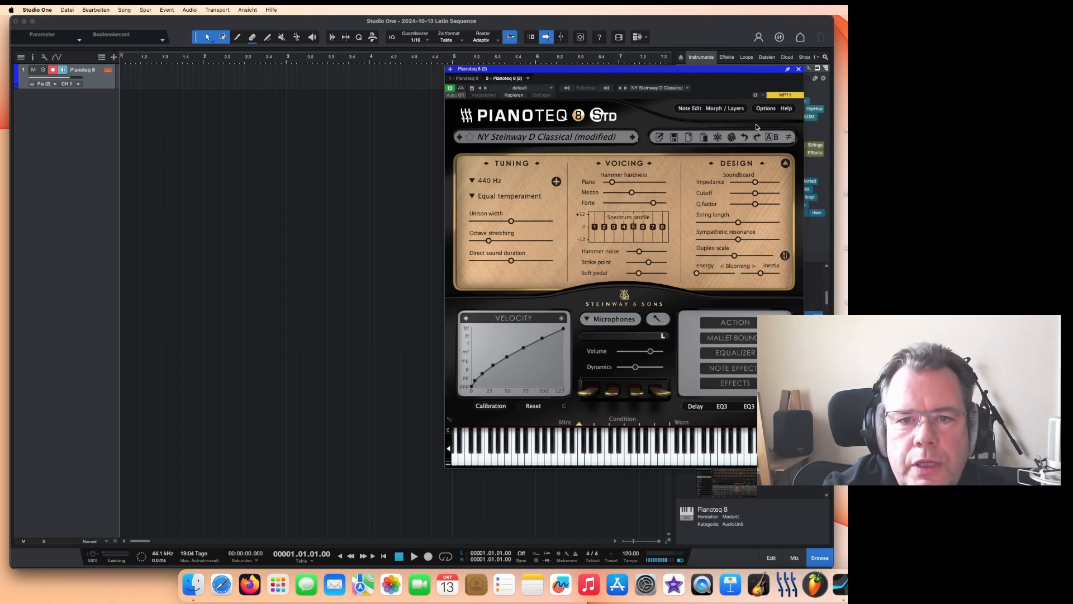
click(725, 108)
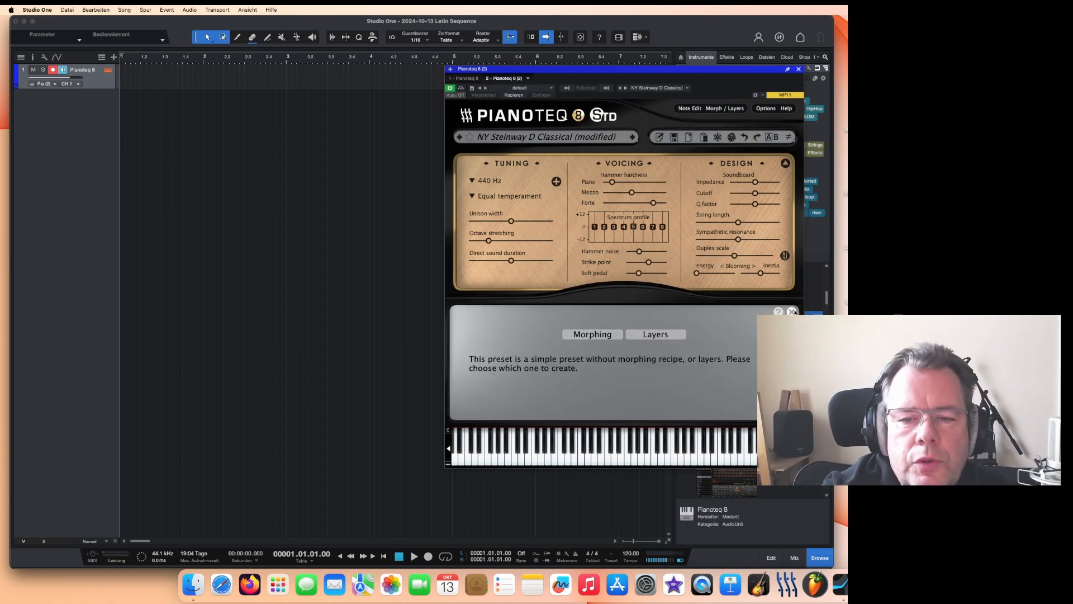
click(792, 311)
drag(696, 72, 696, 69)
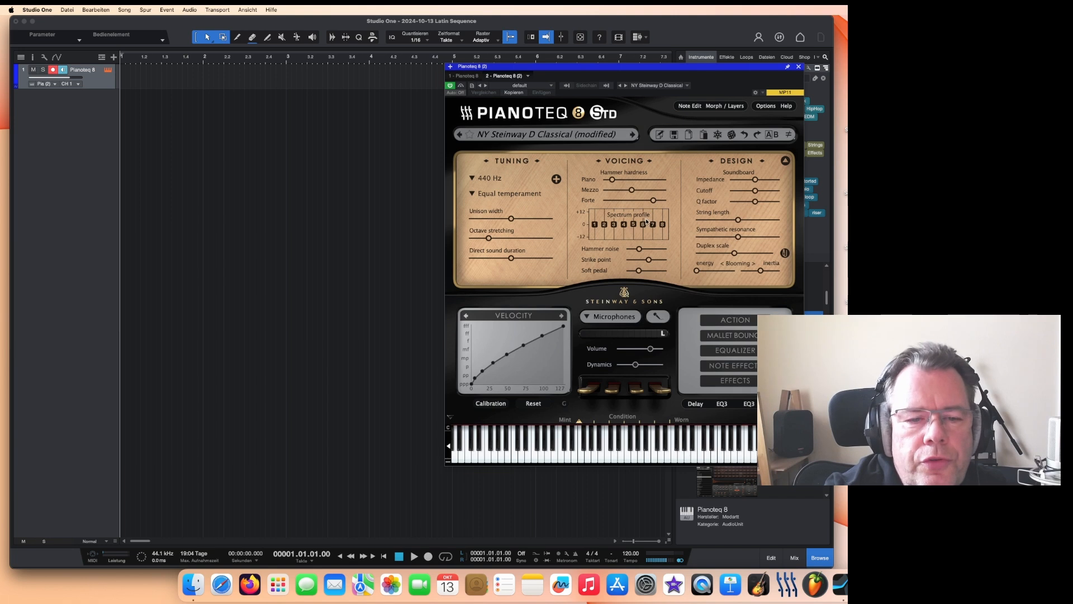
Step: Load the NY Steinway D Jazz Recording preset from the Grand Steinway D (New York) presets
click(572, 135)
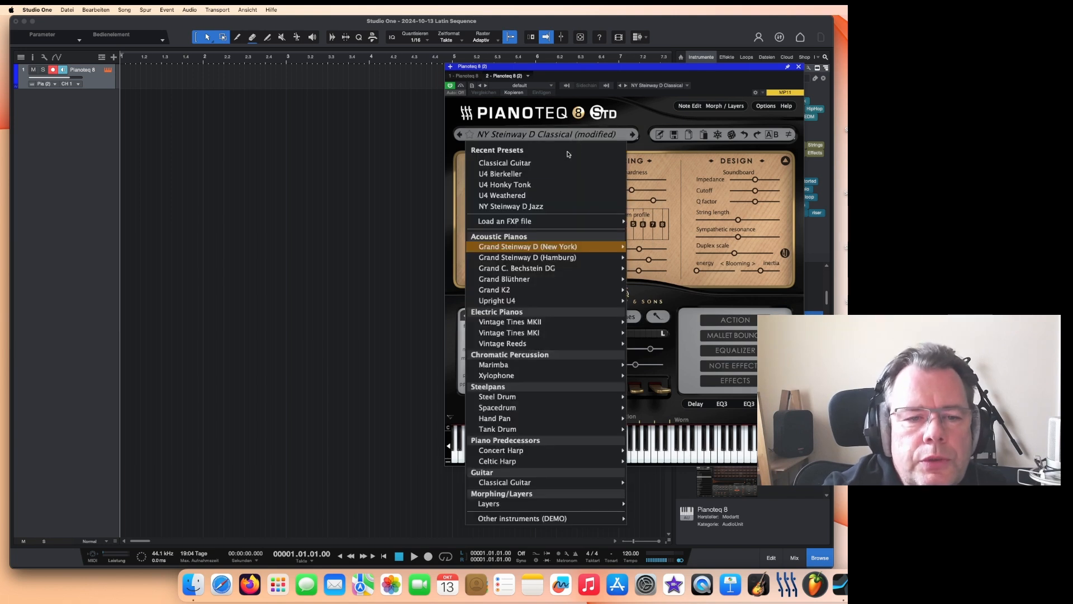
mouse_move(548, 248)
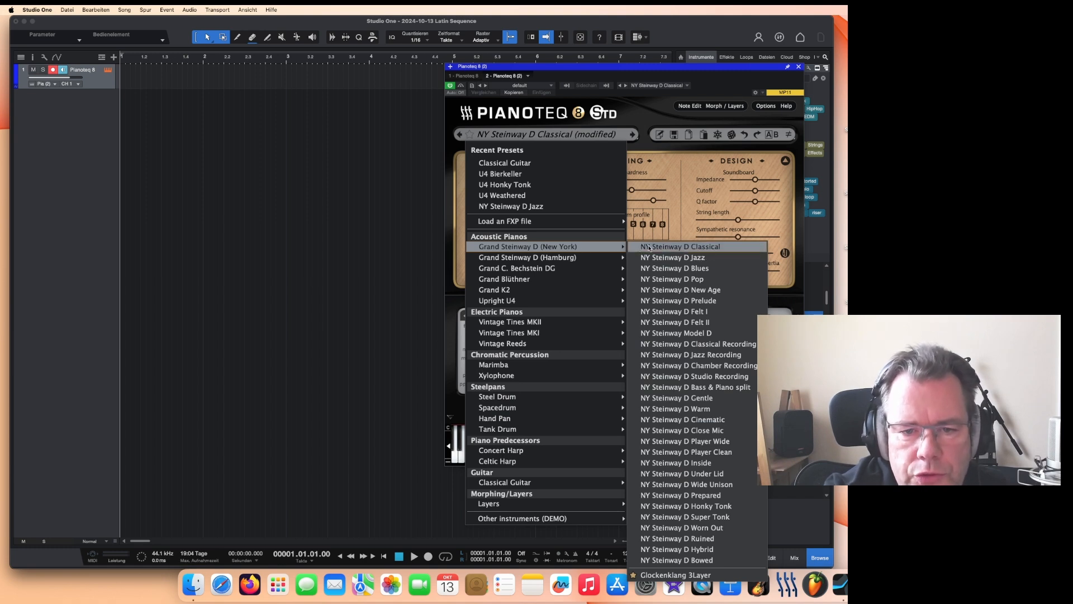
click(652, 343)
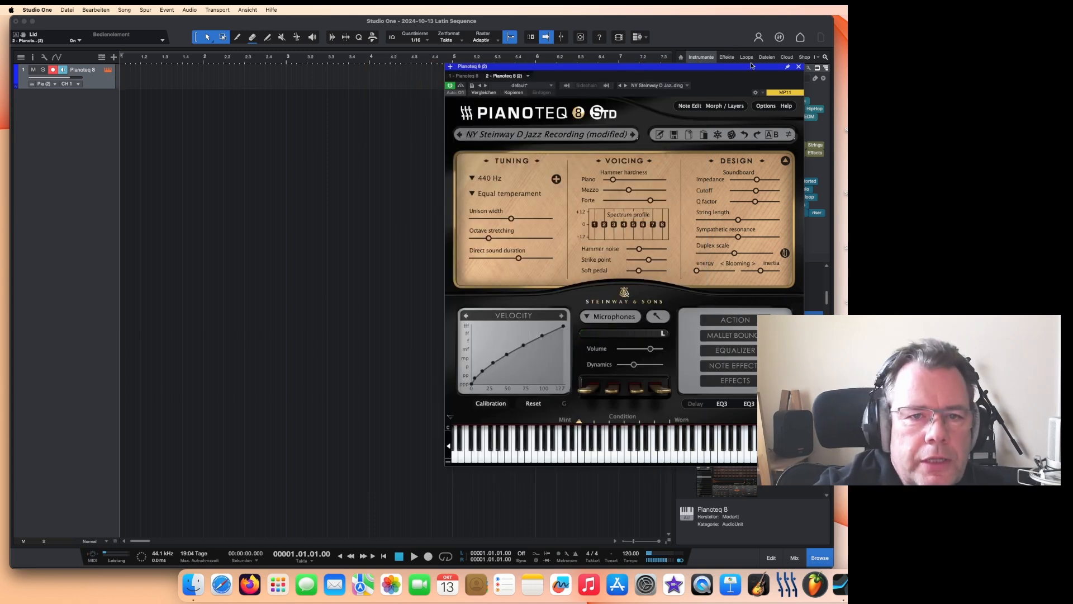
drag(719, 65, 720, 66)
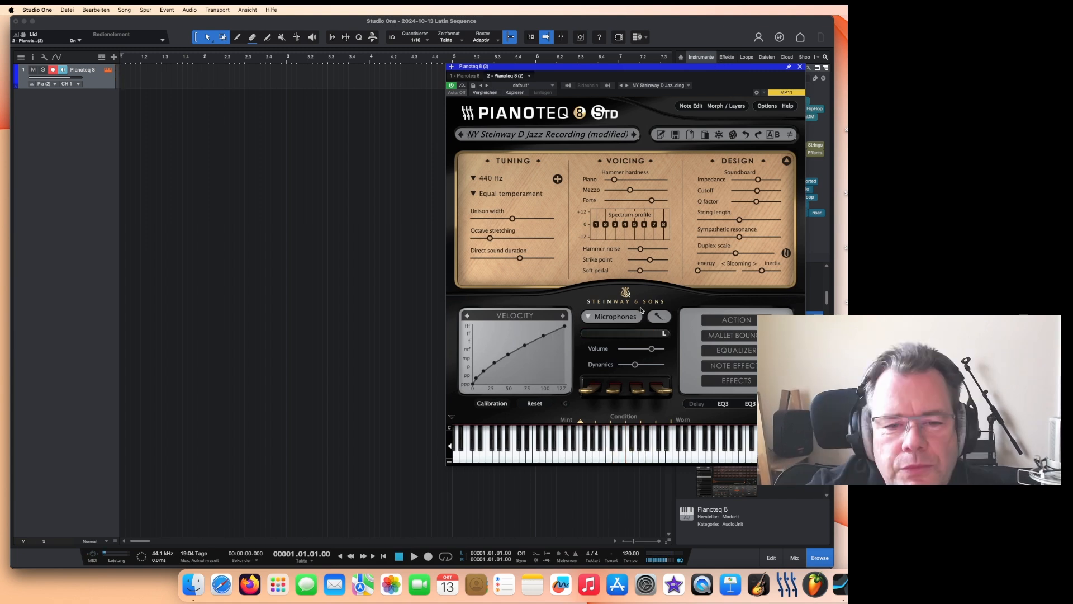
Step: Create a two-layer setup in Morph/Layers and load U4 Bierkeller as the second layer
click(726, 106)
click(670, 333)
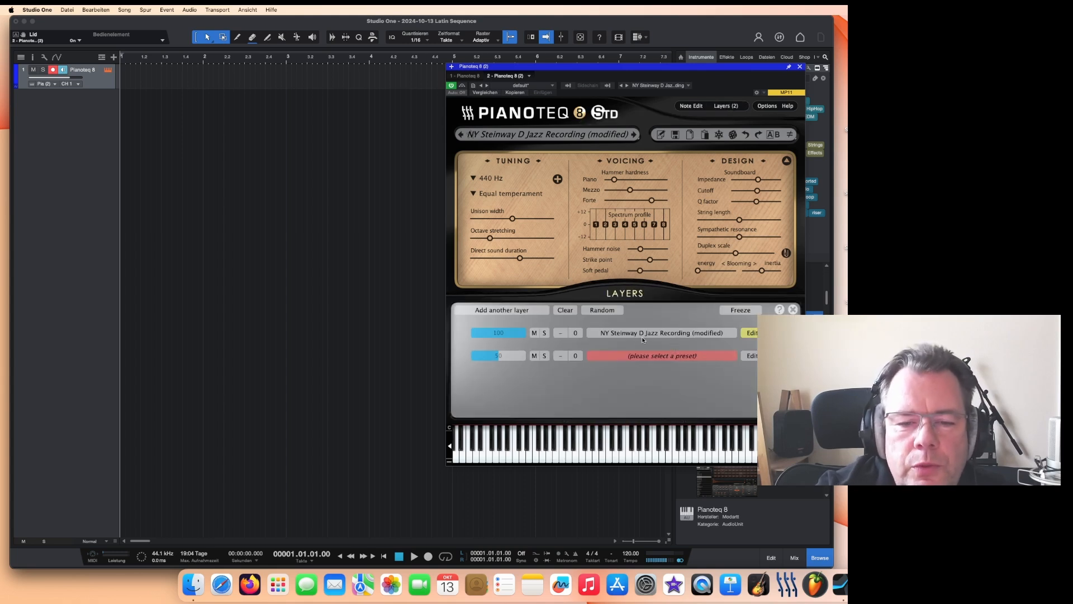
click(649, 355)
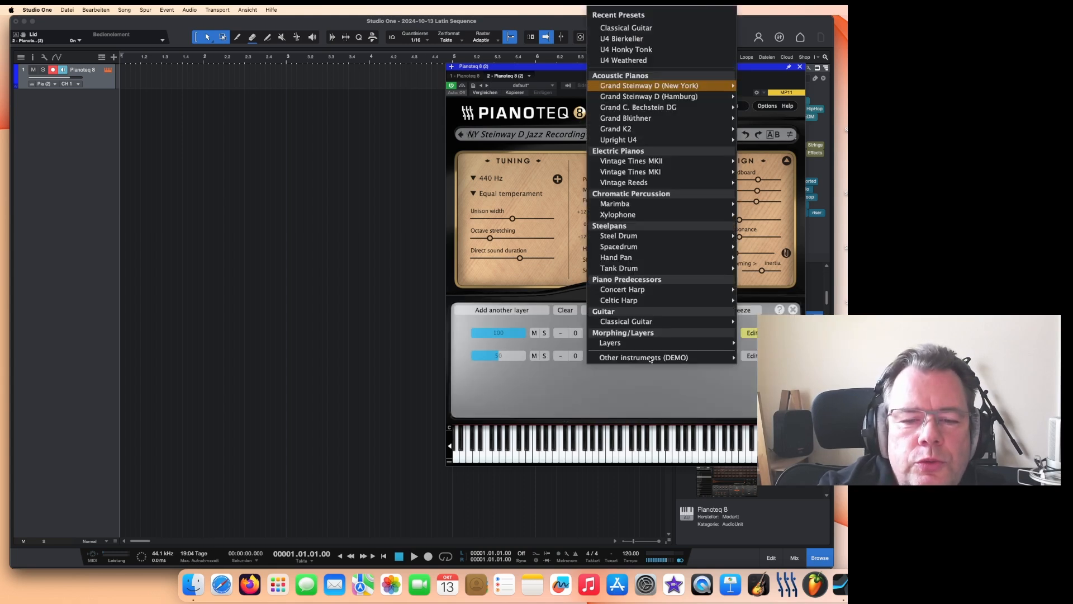
mouse_move(634, 221)
mouse_move(639, 144)
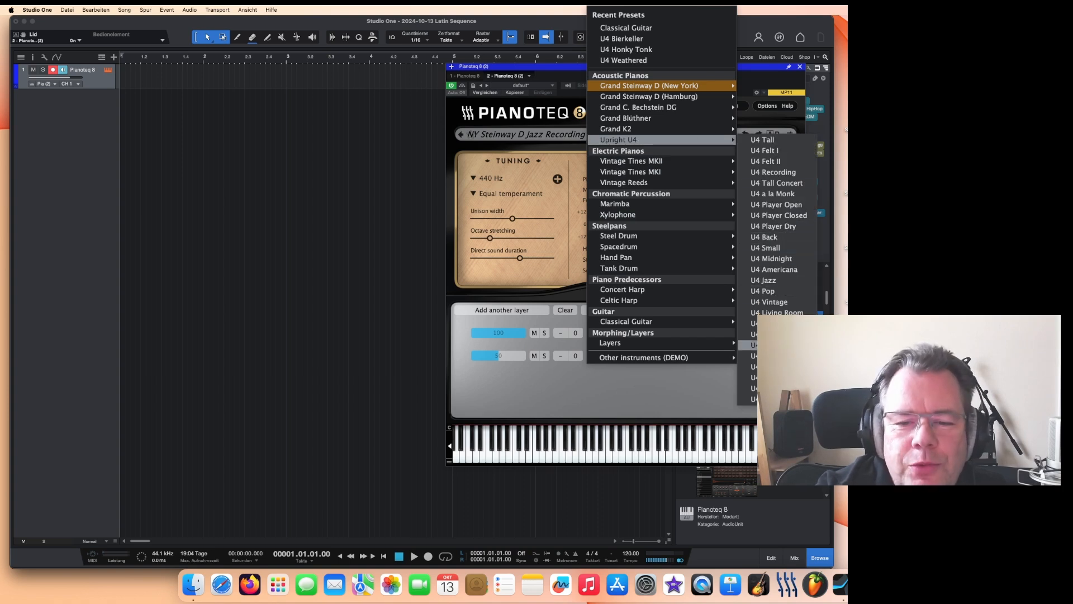
click(761, 345)
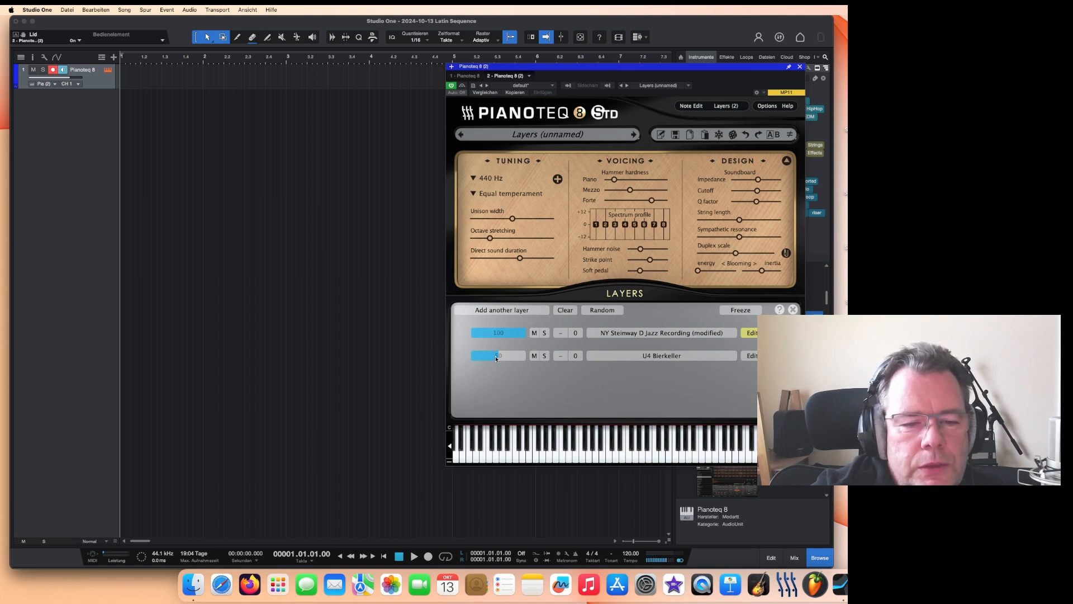
Step: Balance the layer volumes, setting the first layer to about 50 and the second to about 92, then close the Layers panel
drag(496, 359, 526, 360)
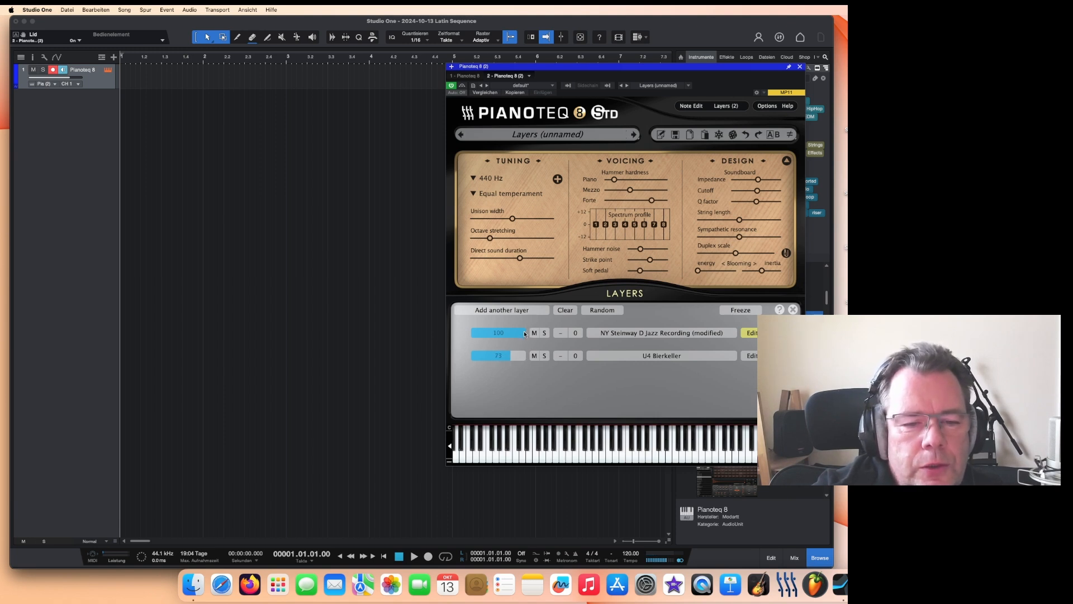
scroll(525, 334, down, 3)
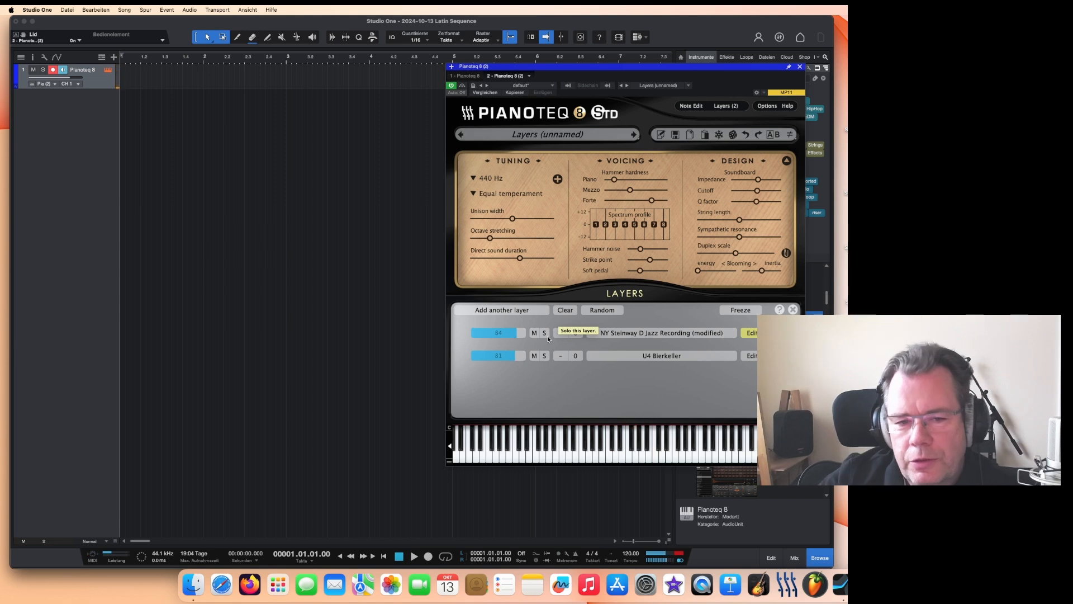
scroll(511, 334, down, 2)
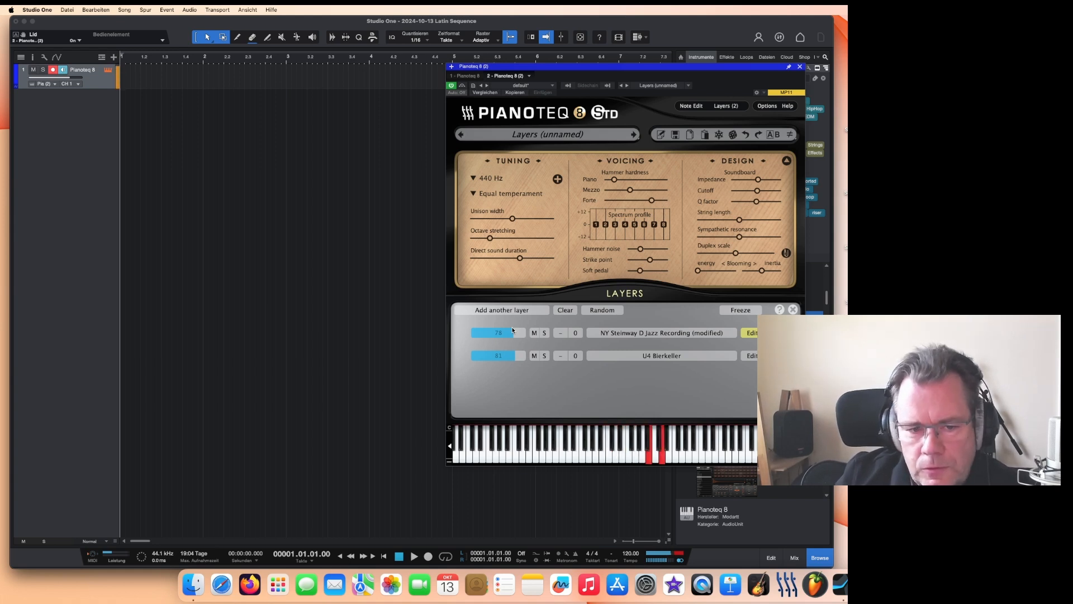
drag(513, 331, 501, 334)
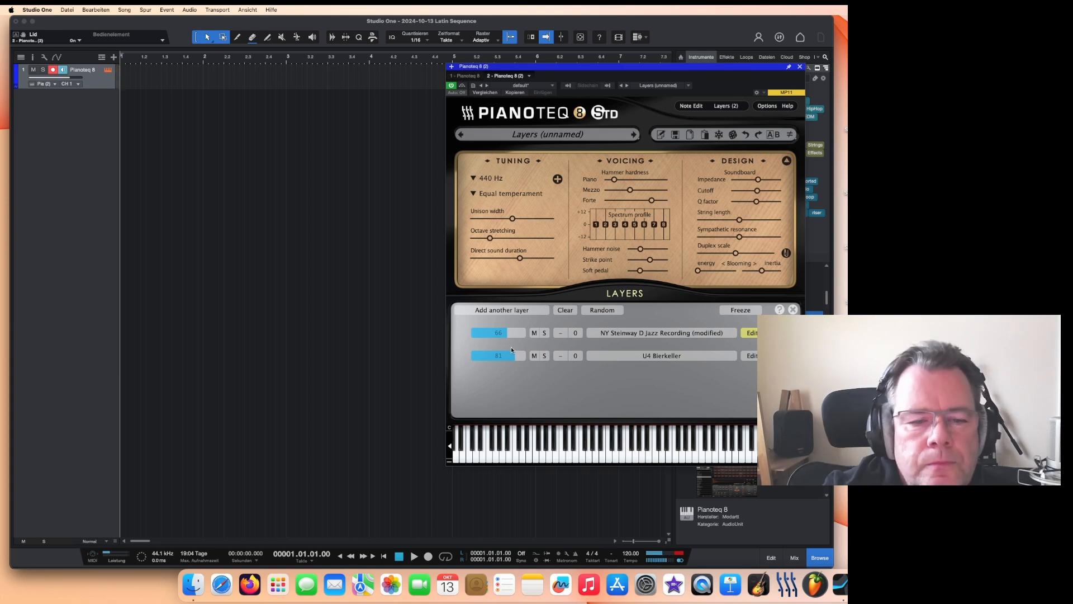
mouse_move(502, 359)
mouse_down()
mouse_move(529, 354)
mouse_move(492, 335)
mouse_up()
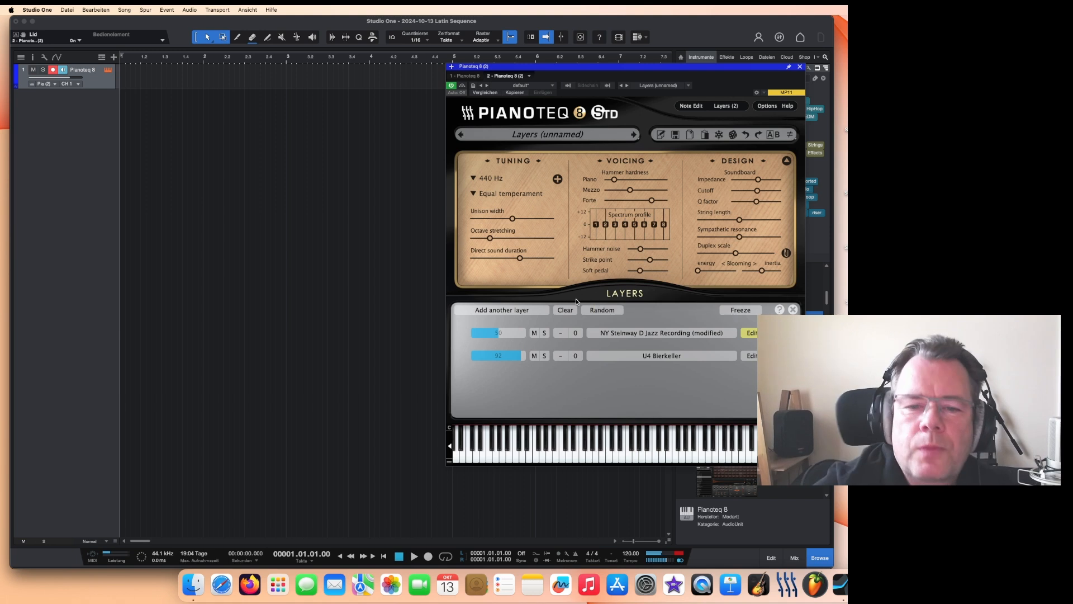
click(793, 309)
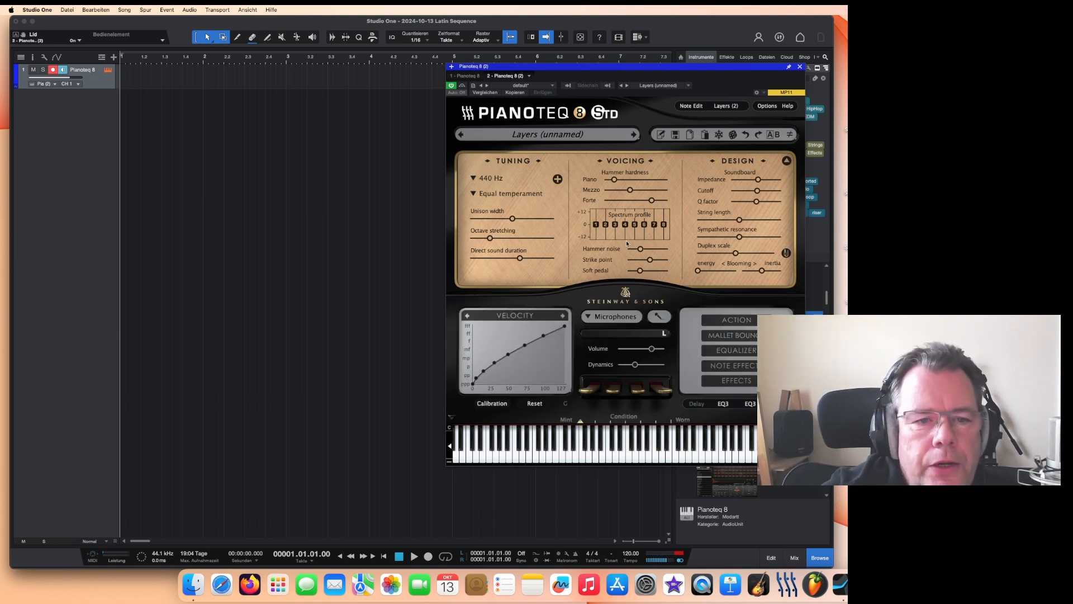
click(571, 136)
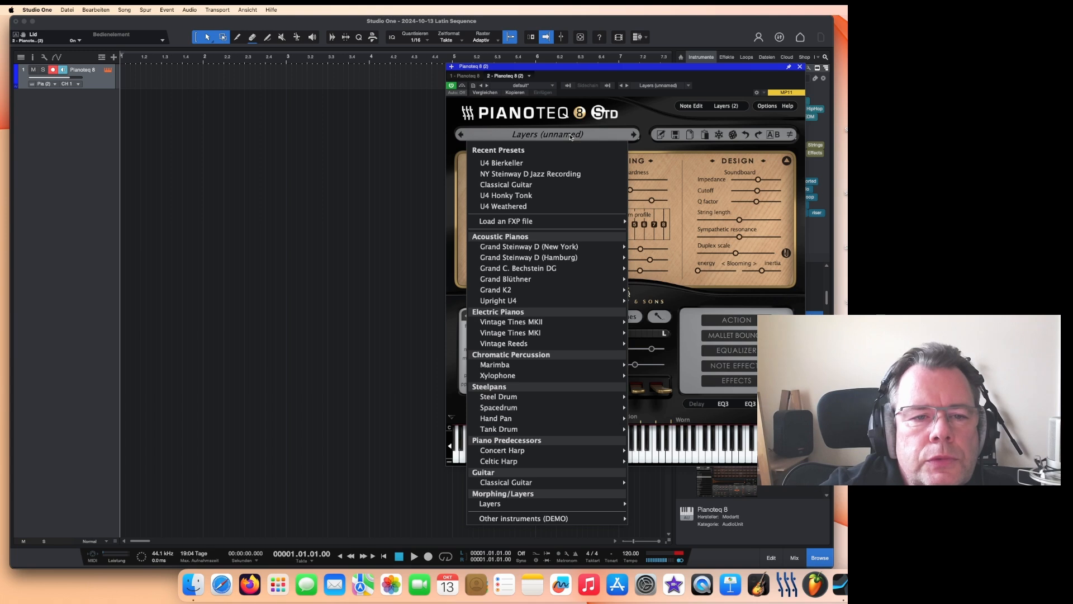
click(650, 109)
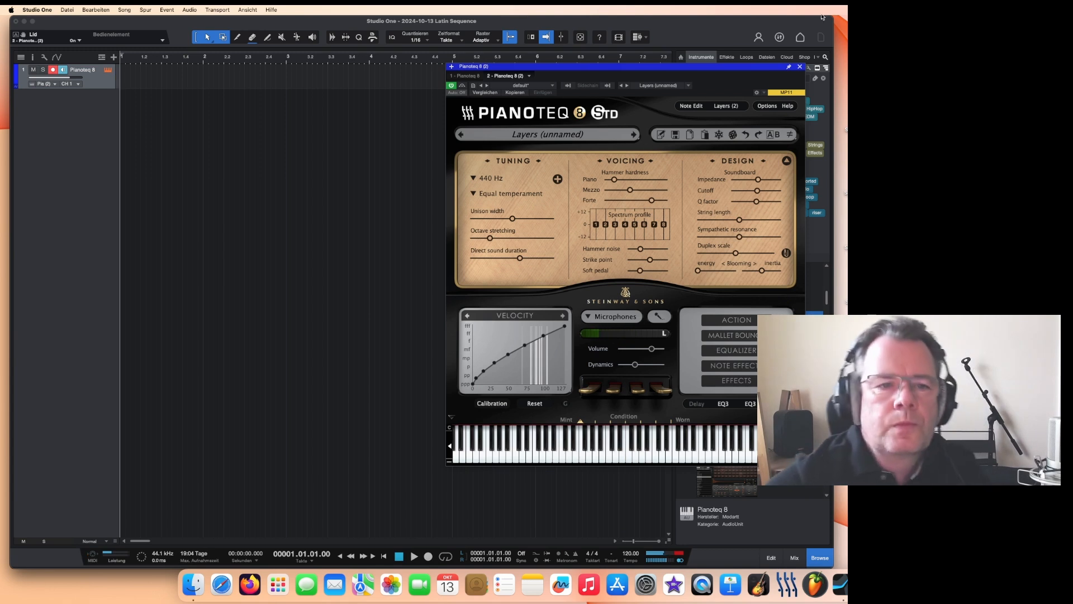
Step: Rename the instrument track as Latin Piano Layer
double_click(79, 71)
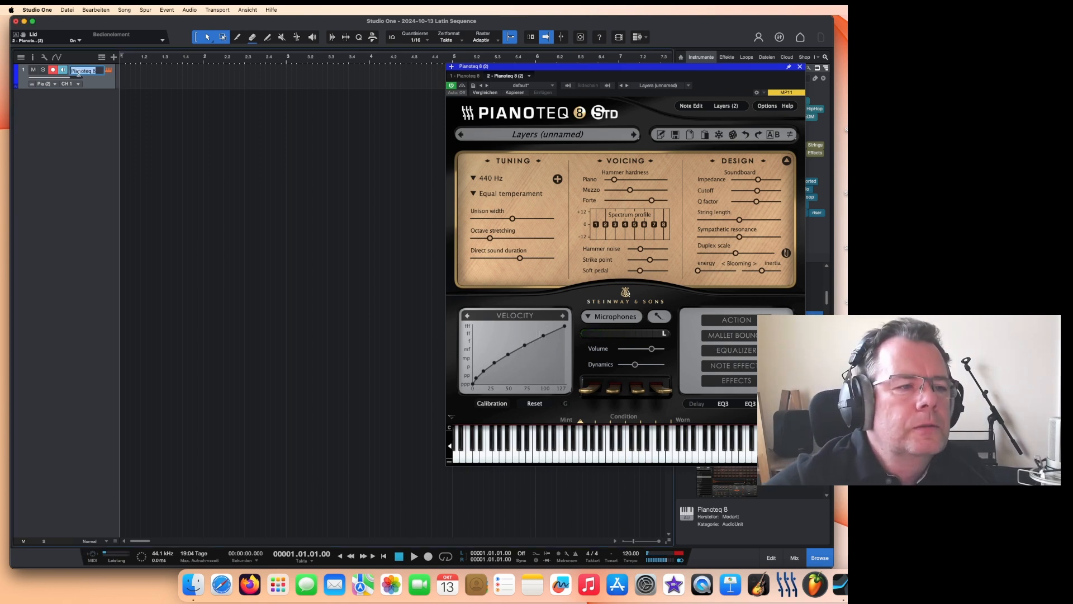
key(BackSpace)
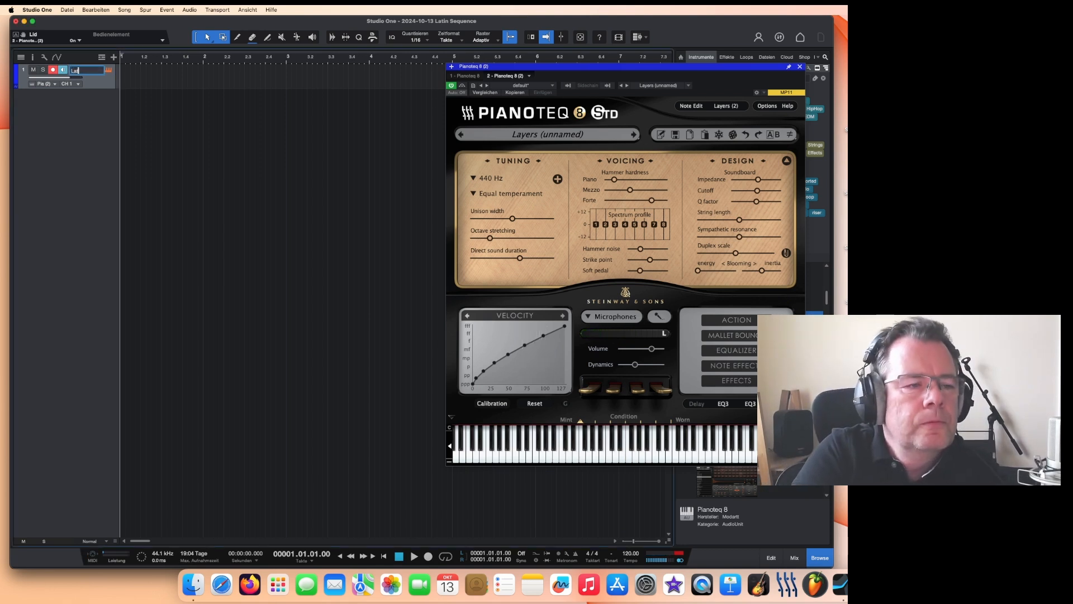
text(Latin Piano)
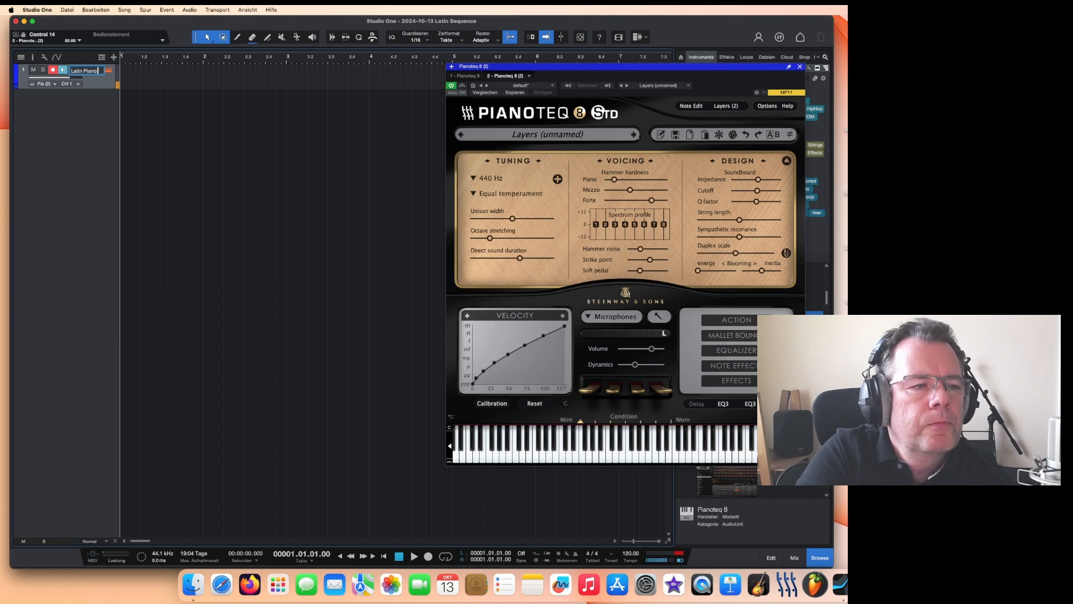
text( Layer)
key(Return)
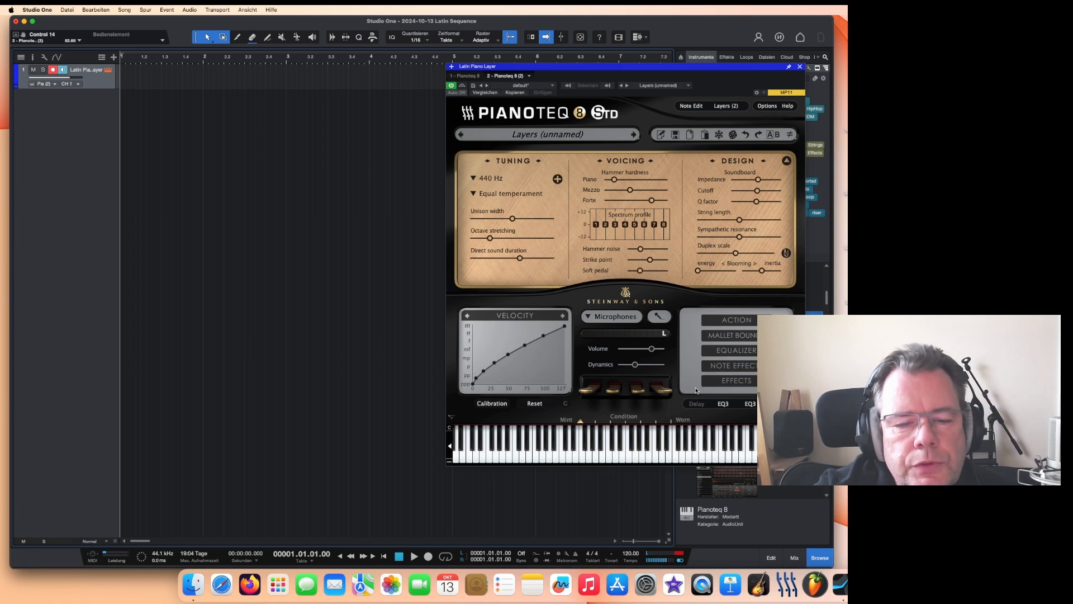
Step: Reposition the plugin window and enable the metronome
mouse_move(681, 66)
mouse_down()
mouse_move(715, 73)
mouse_move(685, 70)
mouse_up()
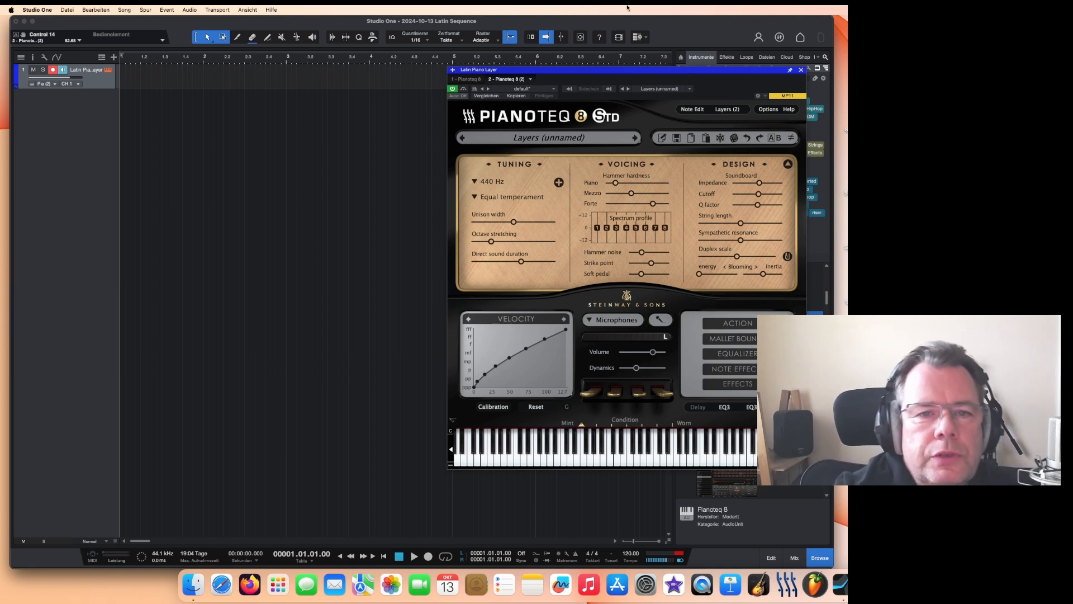
drag(660, 73, 676, 78)
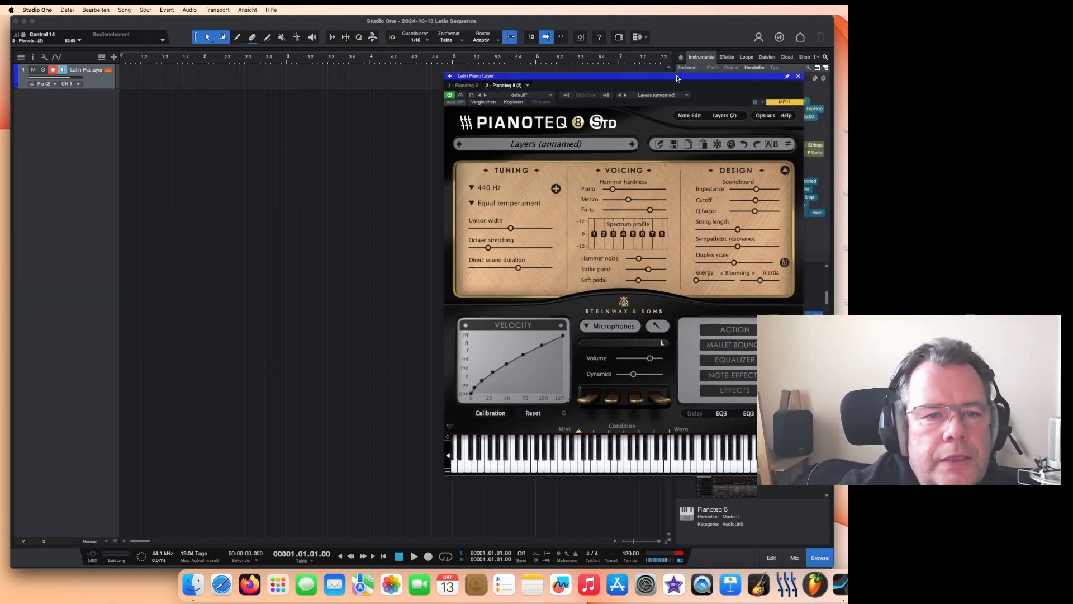
click(575, 555)
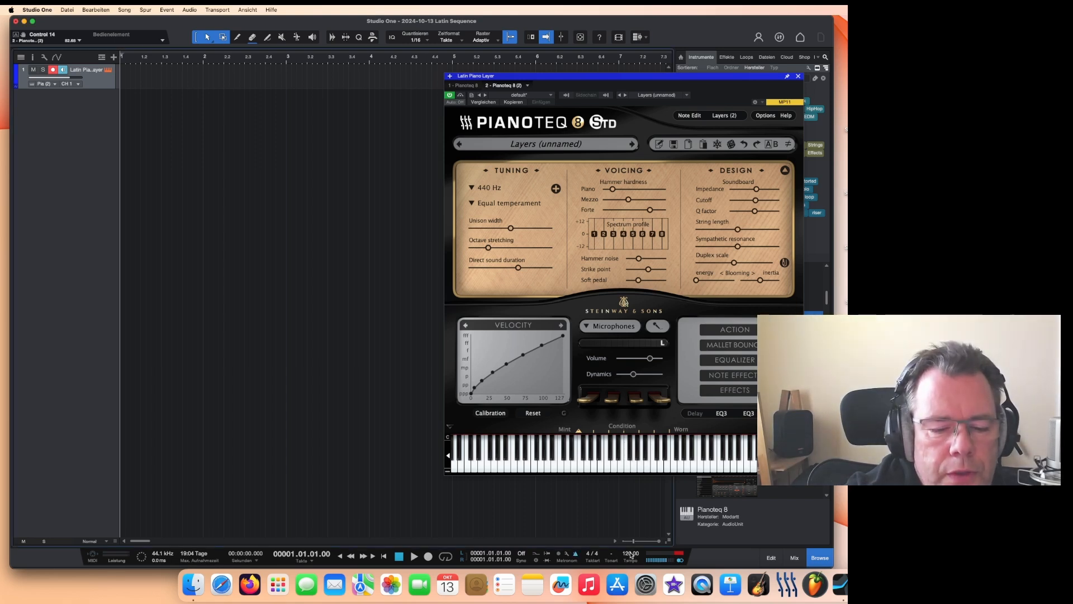
Step: Set the song tempo to 127 BPM
drag(632, 555, 633, 543)
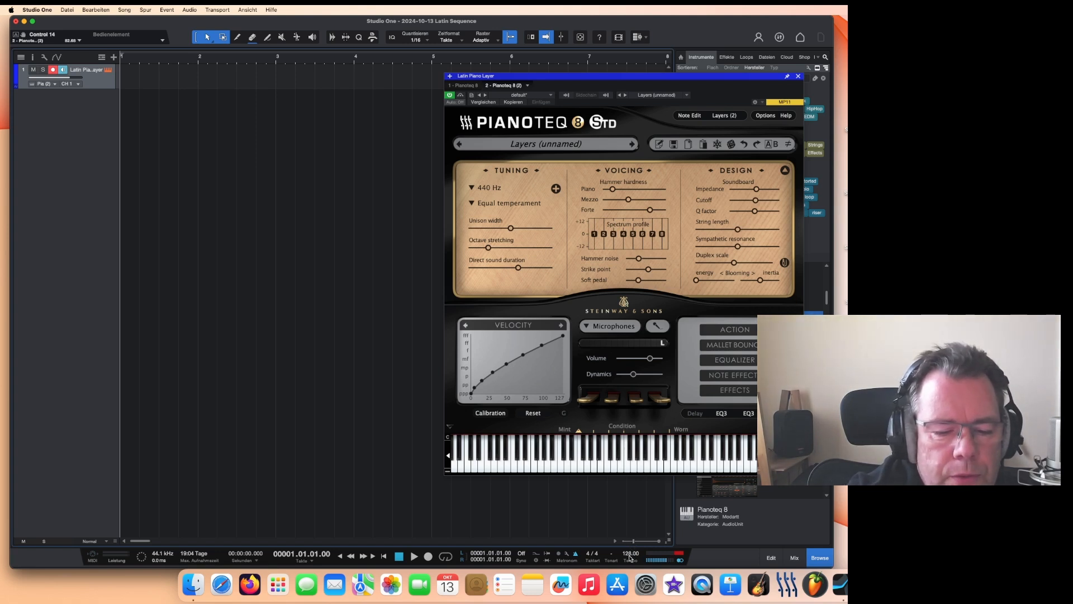
drag(630, 555, 629, 558)
drag(630, 76, 633, 97)
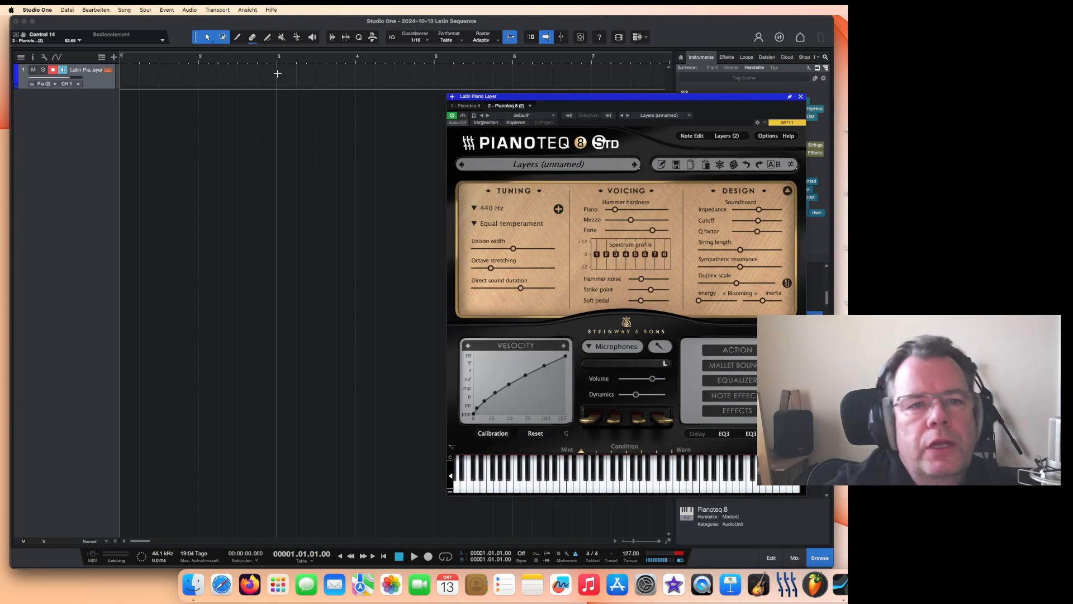
Step: Record a piano part on the Latin Piano Layer track and select the recorded clip
click(548, 522)
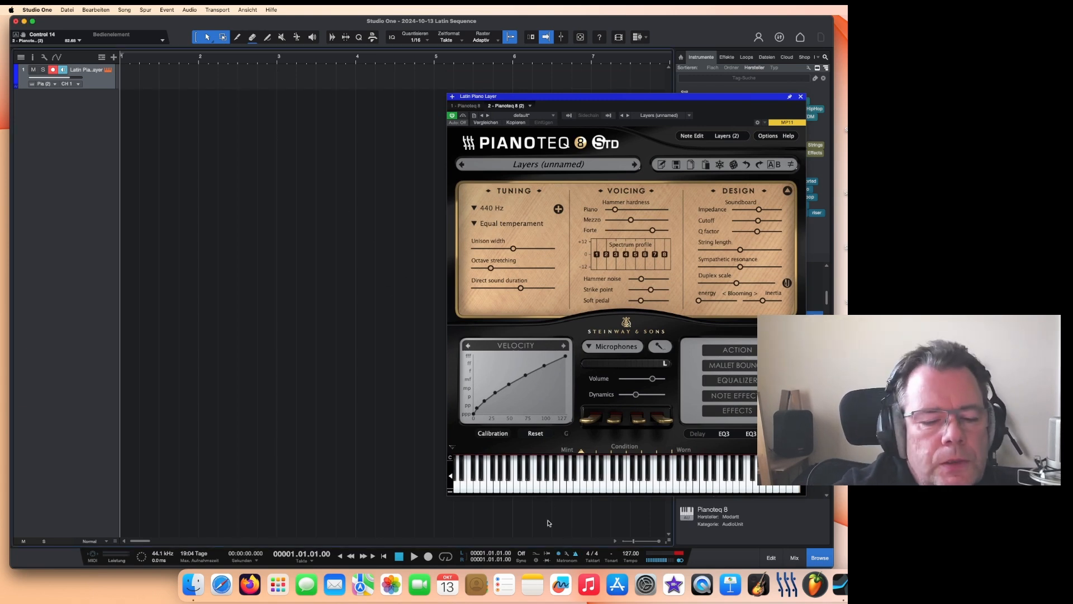
click(429, 558)
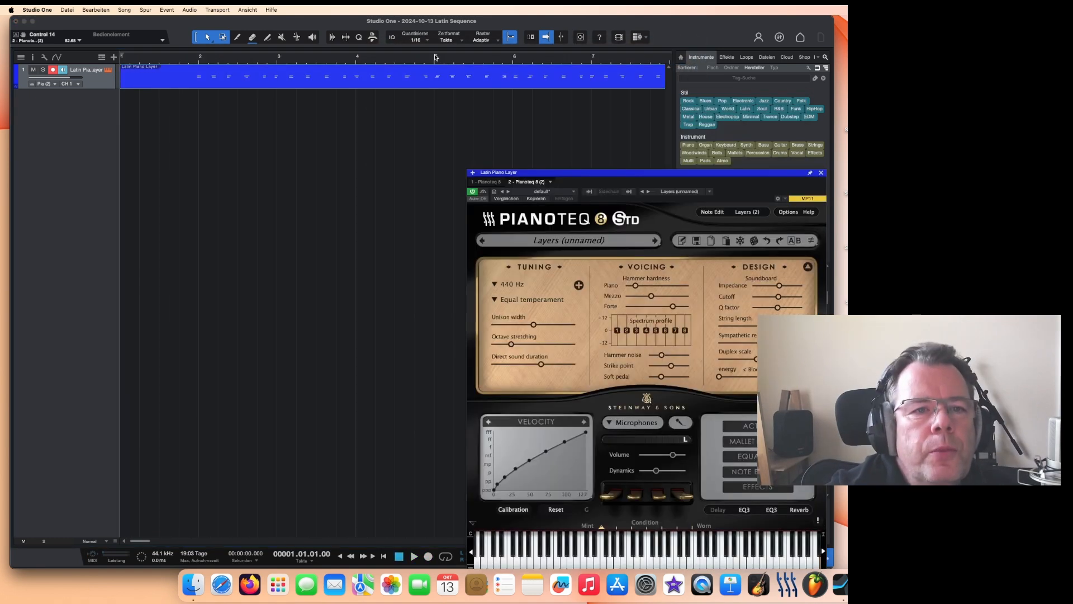
click(126, 85)
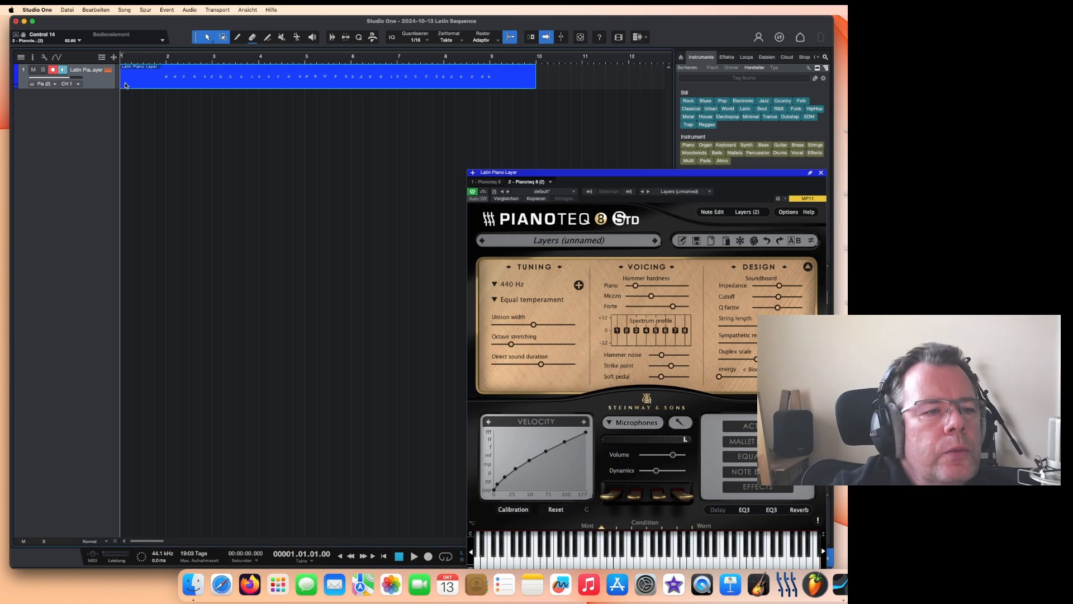
Step: Move the recorded piano clip to start at bar 2 and open it in the editor
drag(120, 84, 166, 82)
double_click(180, 87)
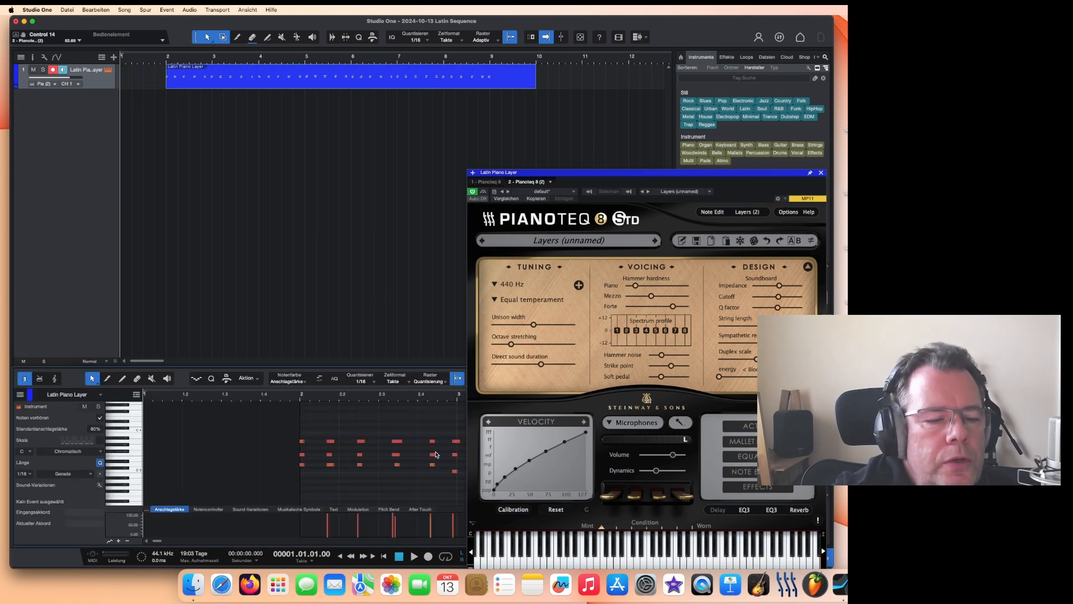
Step: Quantize the clip's notes to 1/16 and play them back
drag(298, 430, 309, 470)
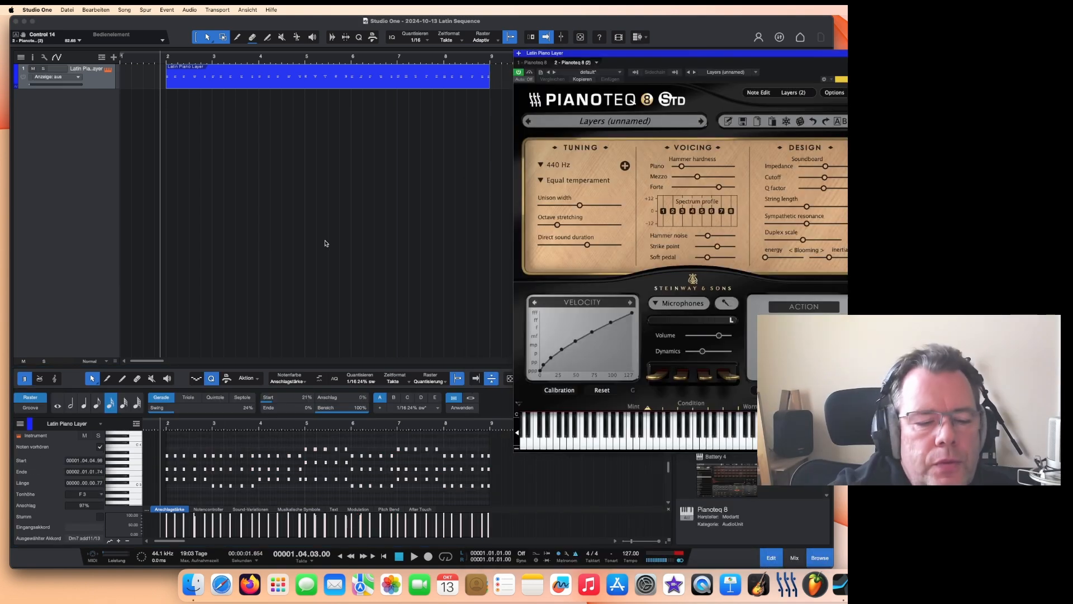
click(414, 556)
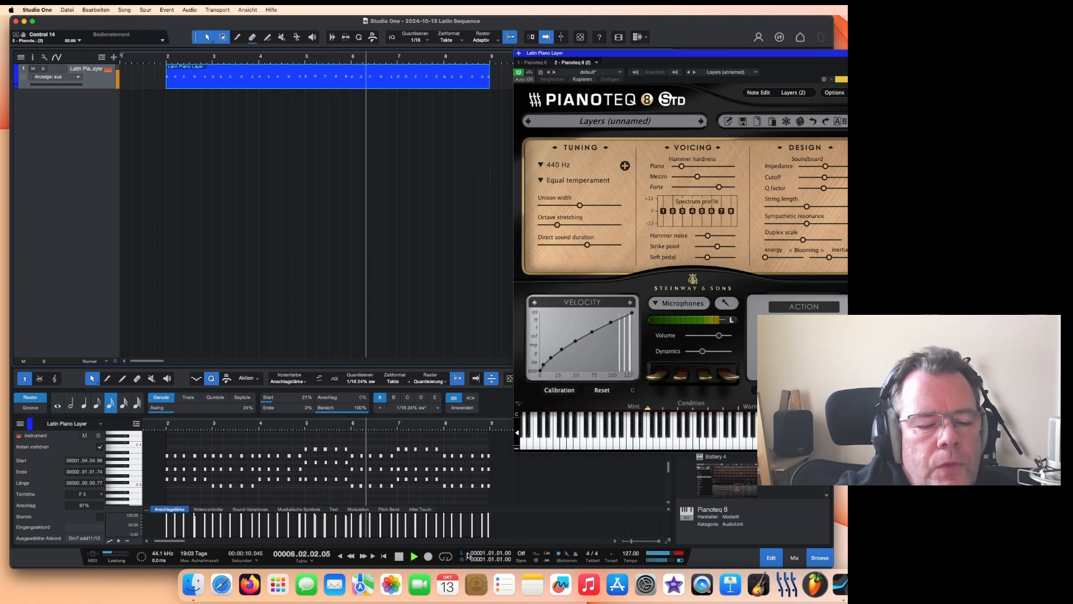
key(space)
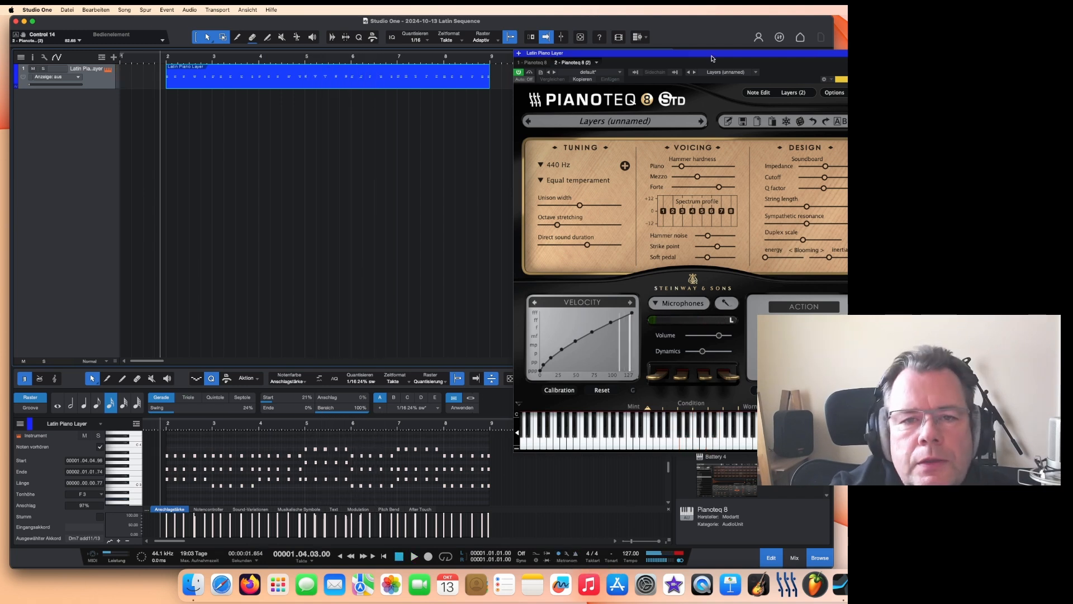
Step: Close the Pianoteq window, search the browser for scaler, and add Scaler 2 as a new instrument track
drag(711, 55, 635, 40)
key(Escape)
click(700, 78)
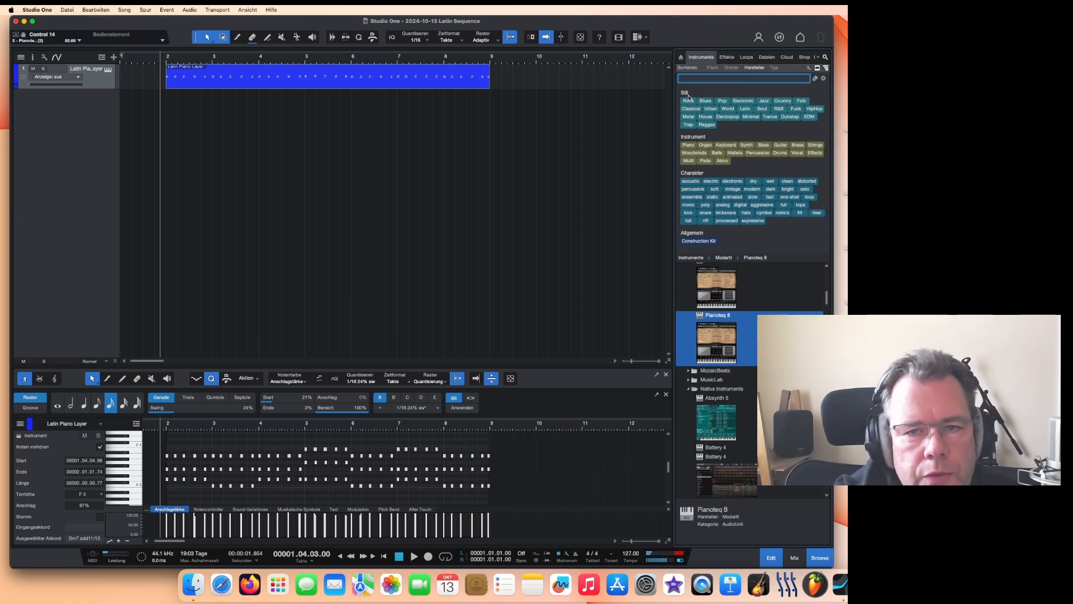
text(scaler)
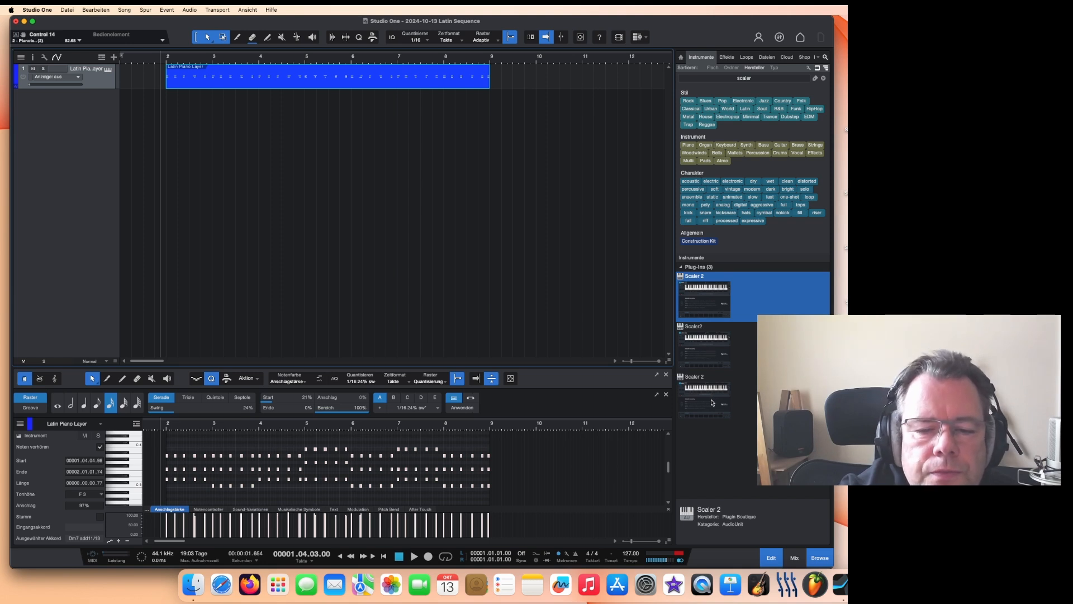
drag(711, 402, 352, 197)
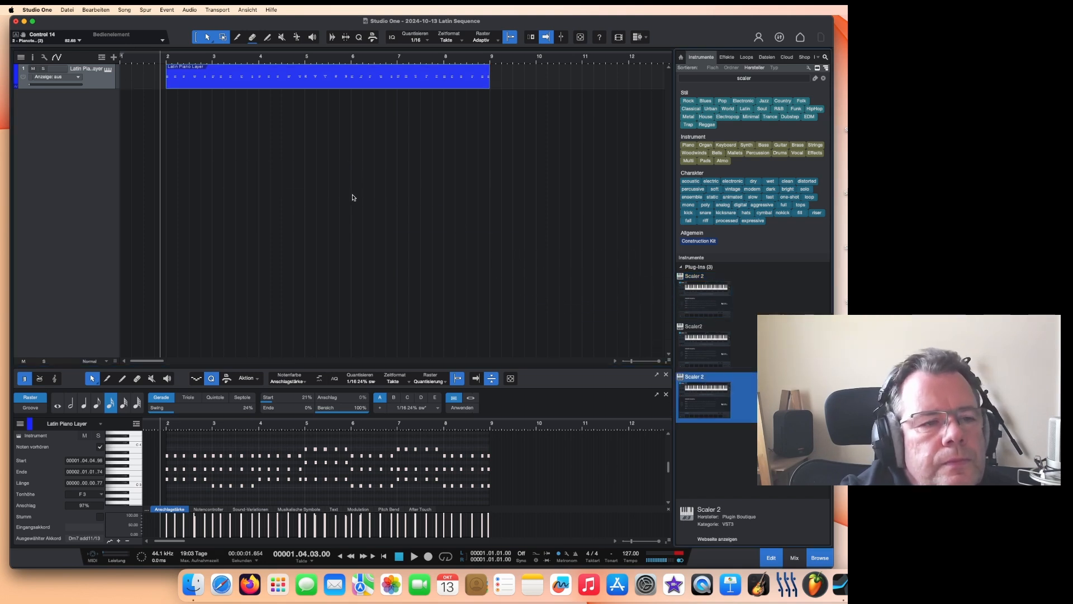
Step: Reposition the Scaler 2 plugin window and bring it to the front
drag(674, 42, 452, 129)
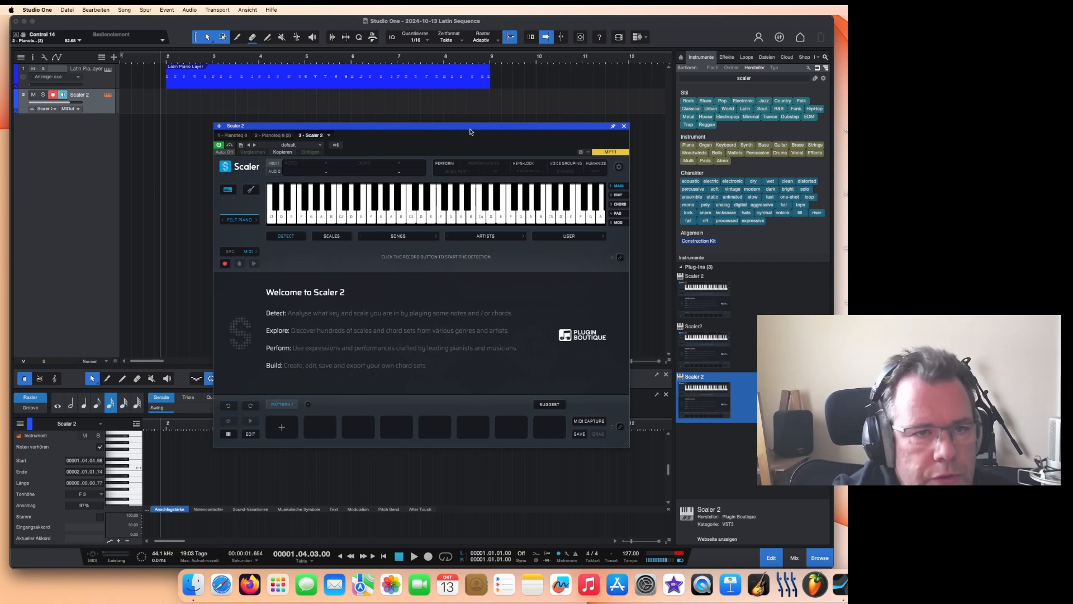
drag(471, 129, 486, 118)
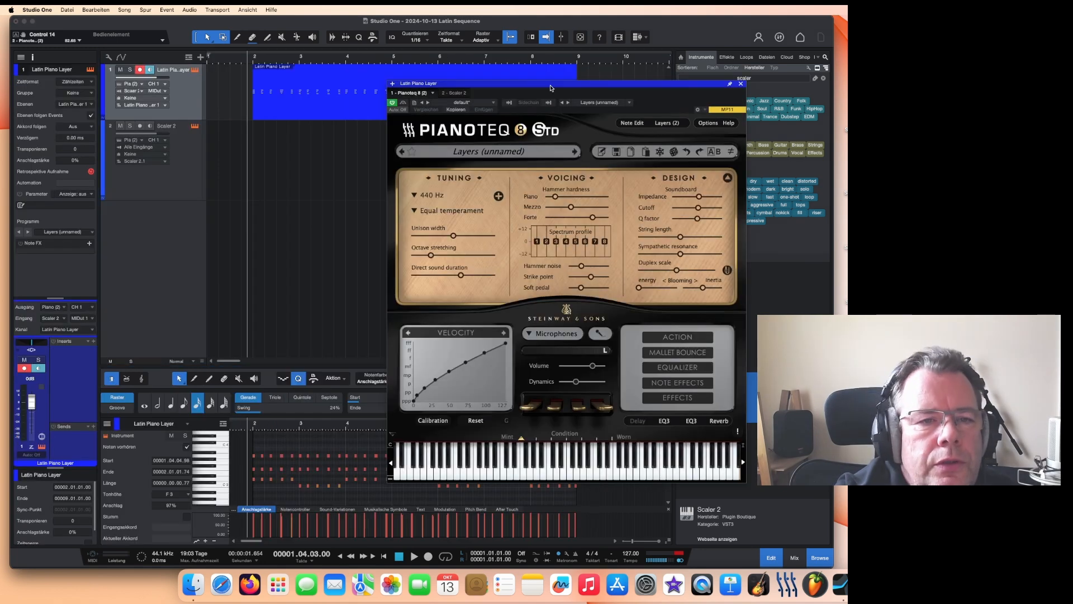
drag(552, 87, 593, 64)
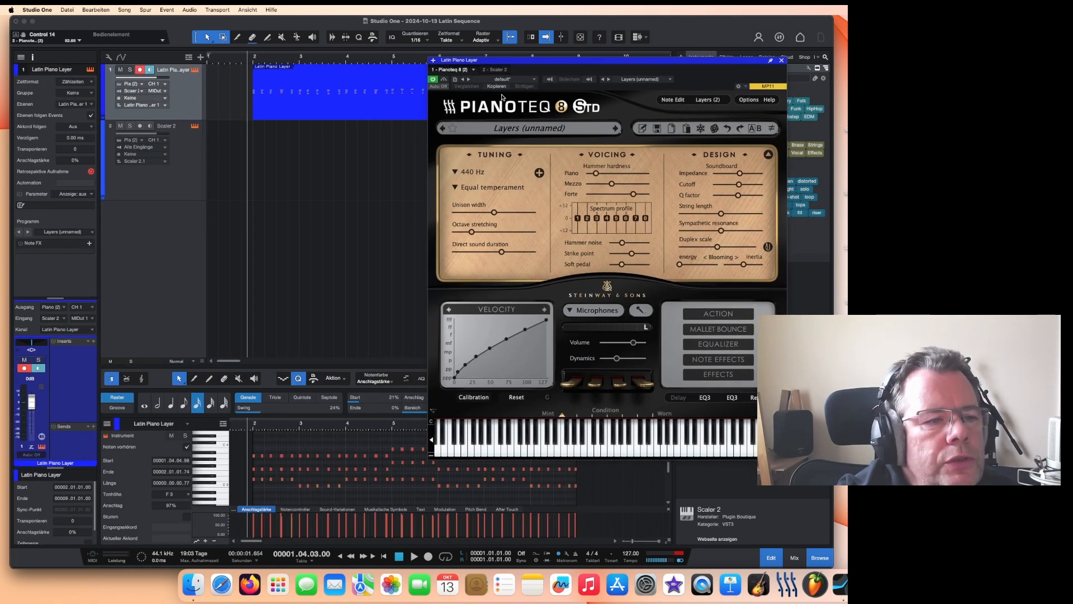
click(490, 70)
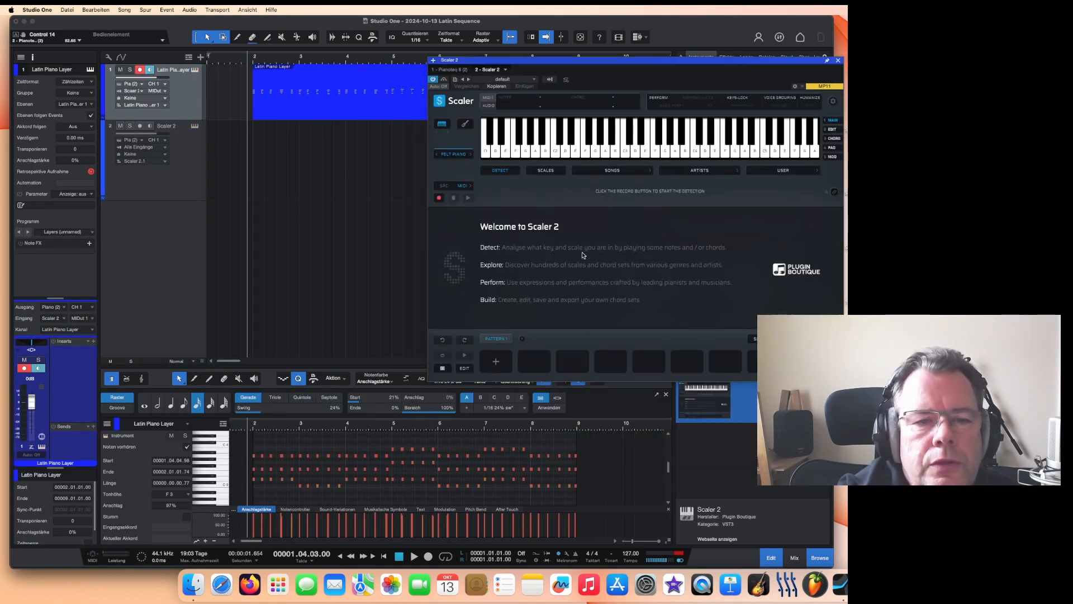
Step: Load the Latin 1 chord progression from Scaler's Songs library
click(584, 152)
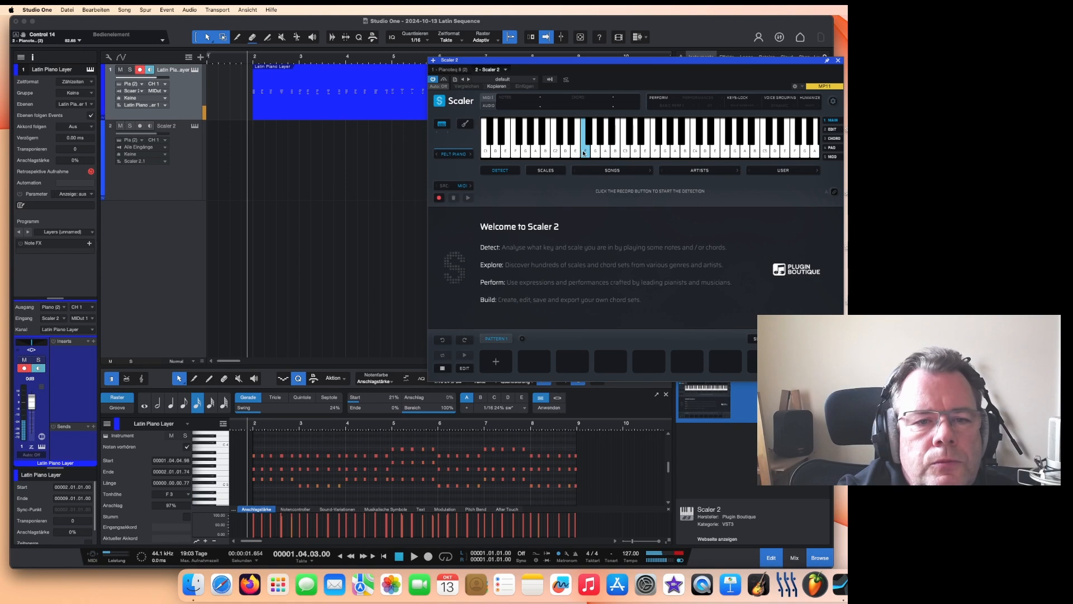
mouse_move(583, 153)
mouse_down()
mouse_move(659, 142)
mouse_move(656, 151)
mouse_move(718, 153)
mouse_up()
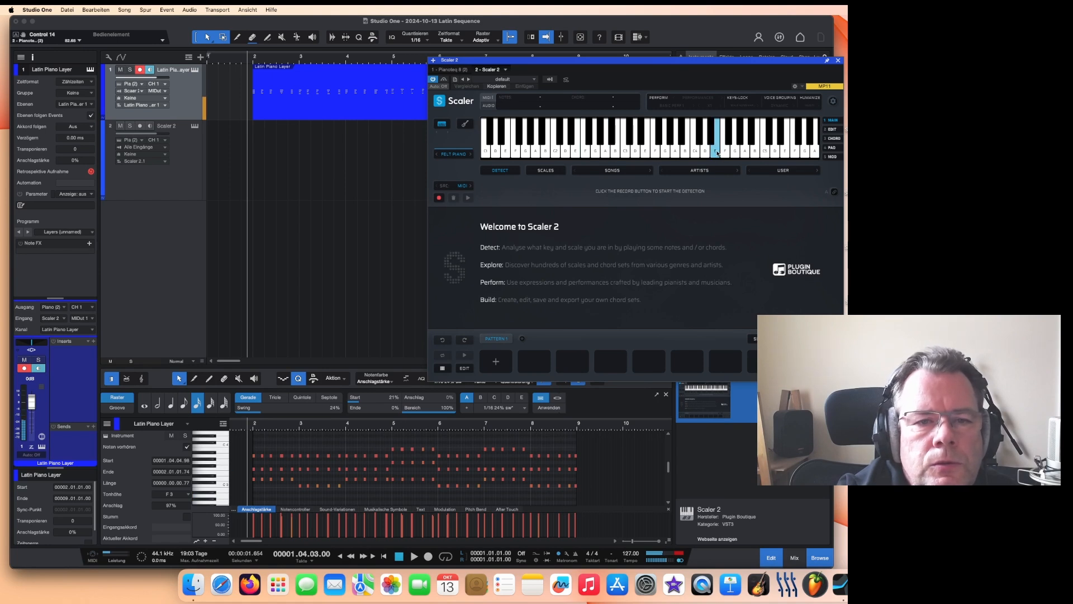
click(613, 170)
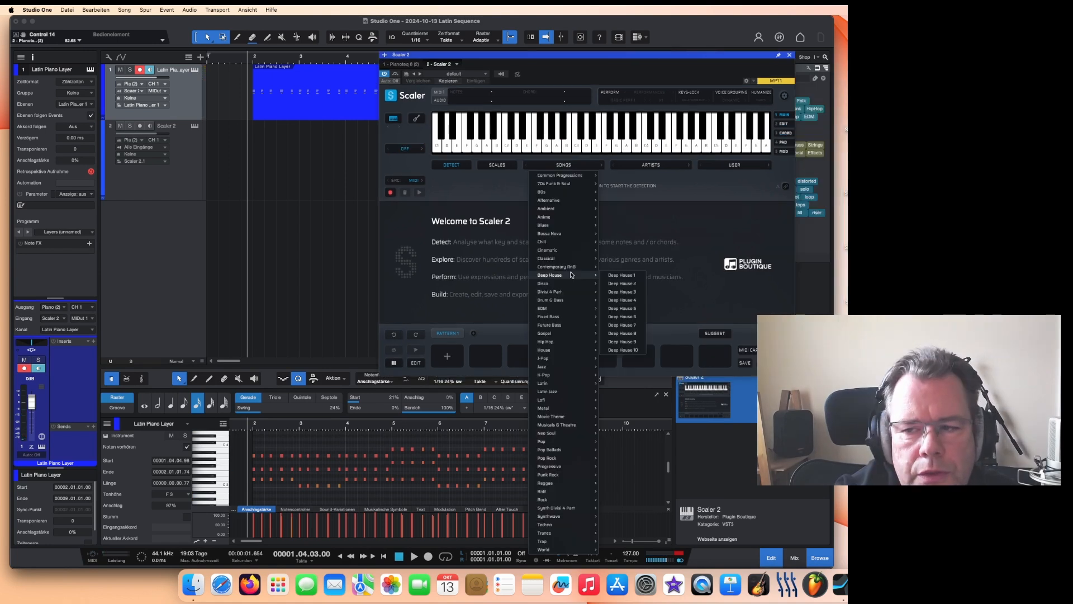
mouse_move(559, 308)
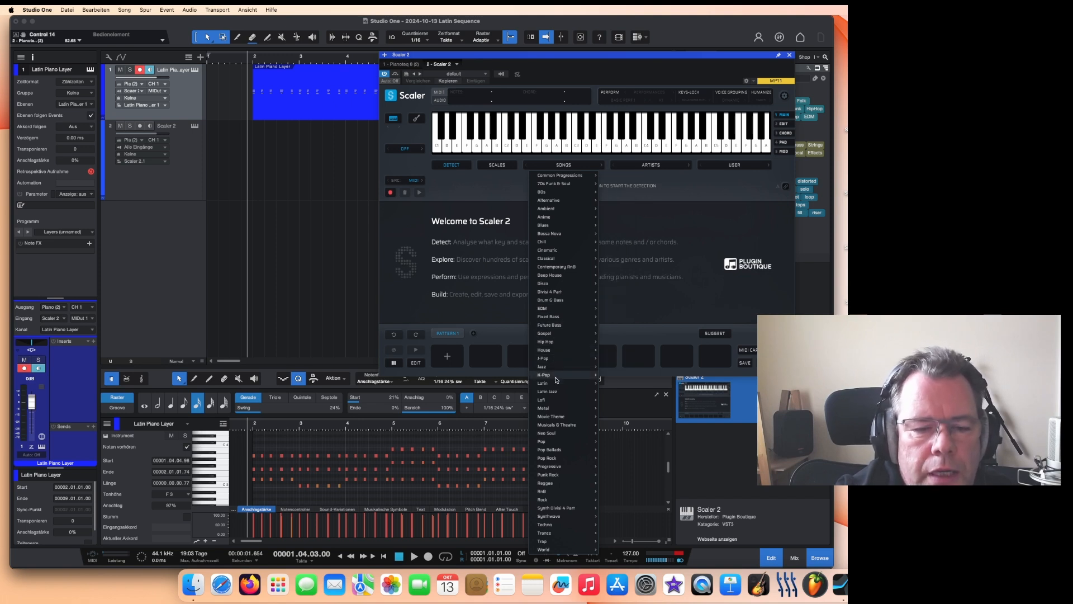
mouse_move(556, 384)
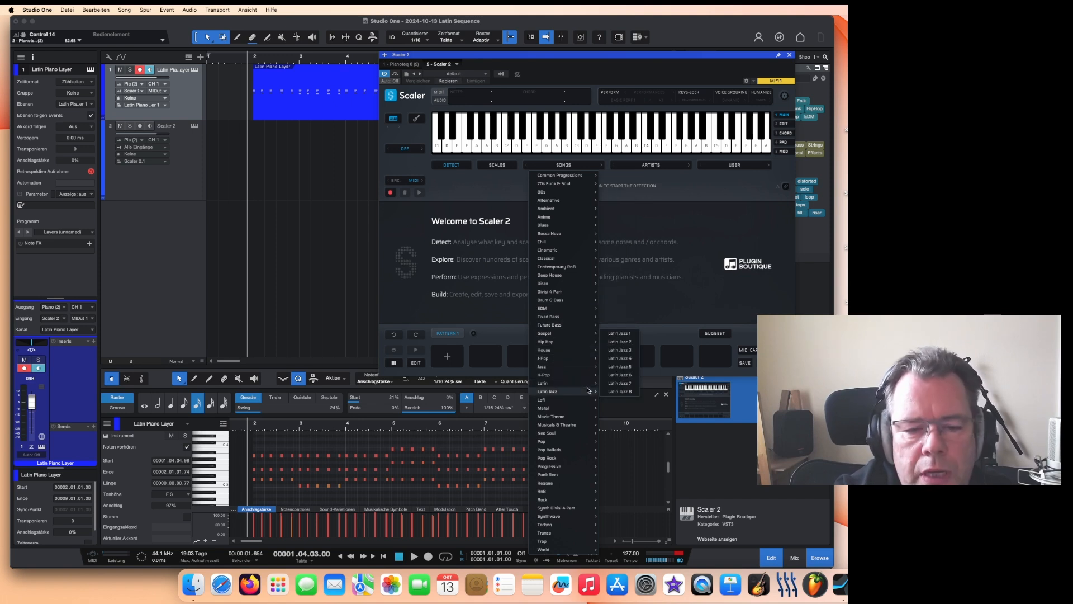
click(625, 310)
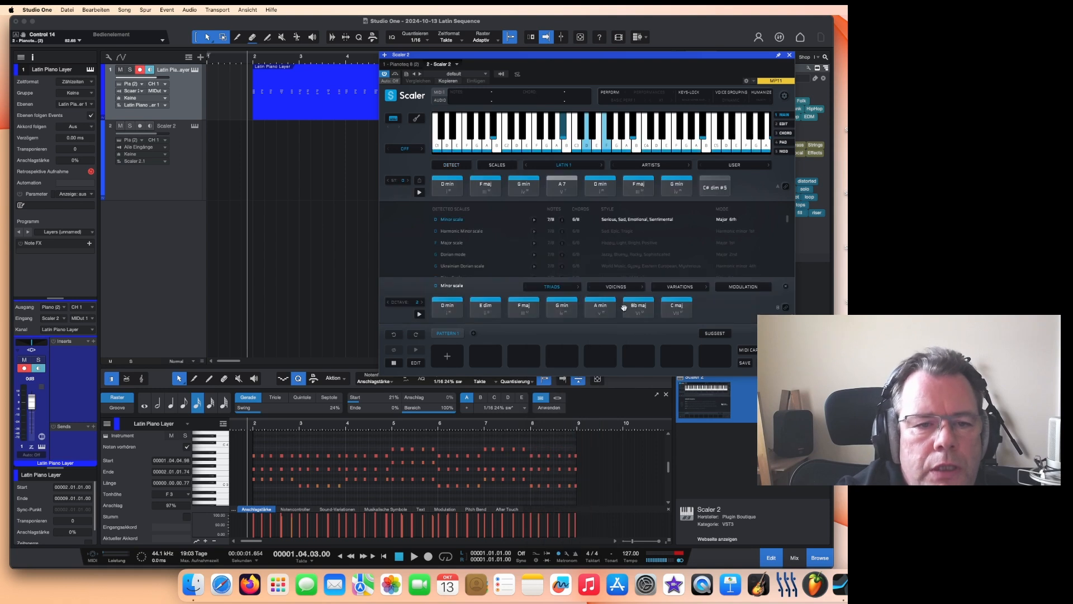
Step: Audition each chord of the Latin 1 progression in Scaler
click(451, 188)
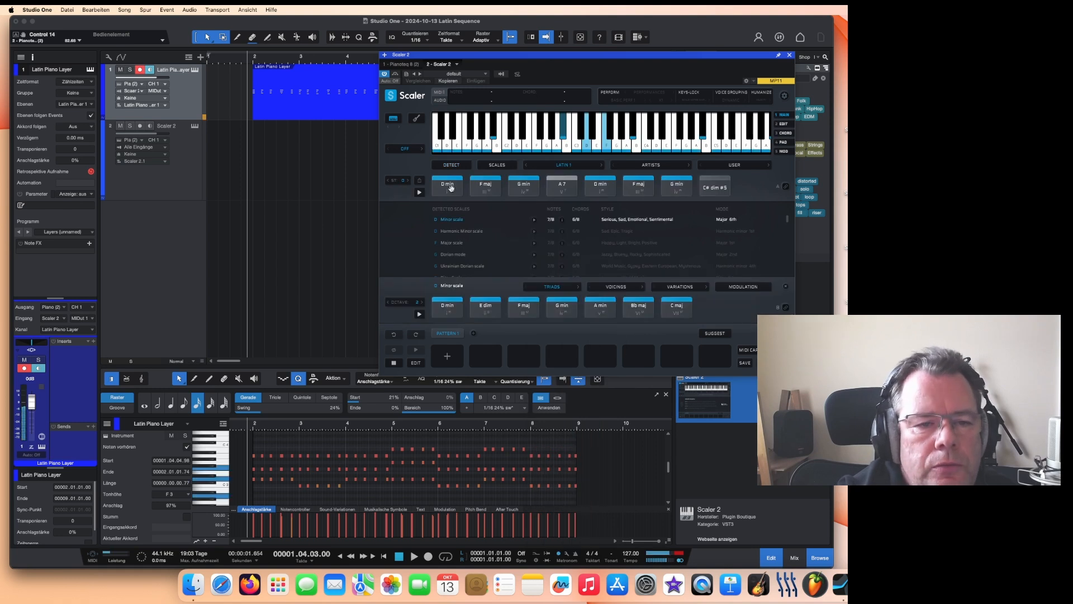
click(484, 187)
click(525, 188)
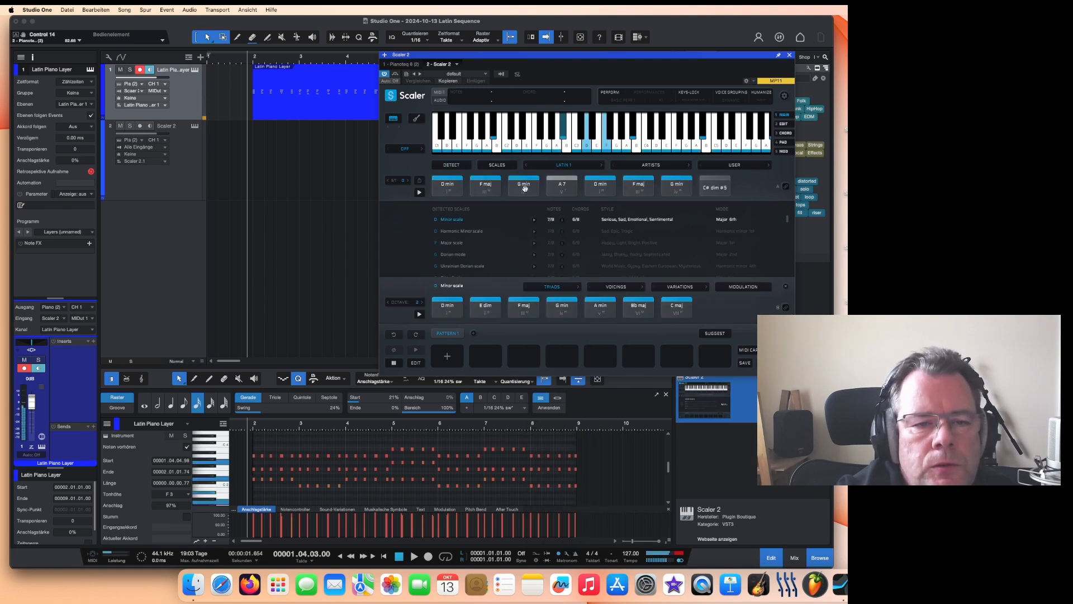
click(571, 186)
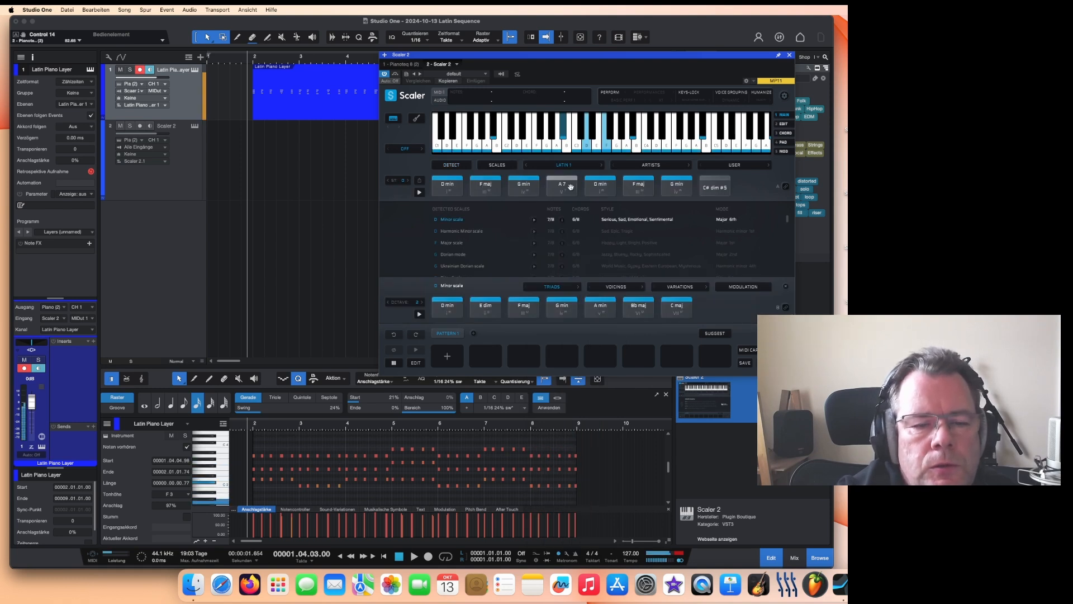
click(600, 187)
click(636, 188)
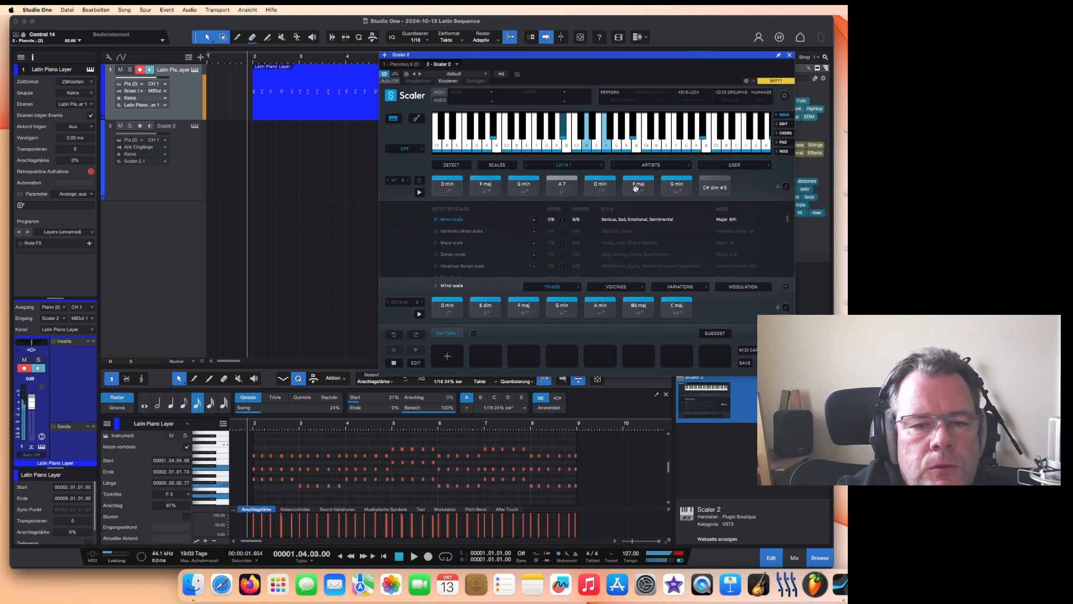
click(681, 189)
click(718, 188)
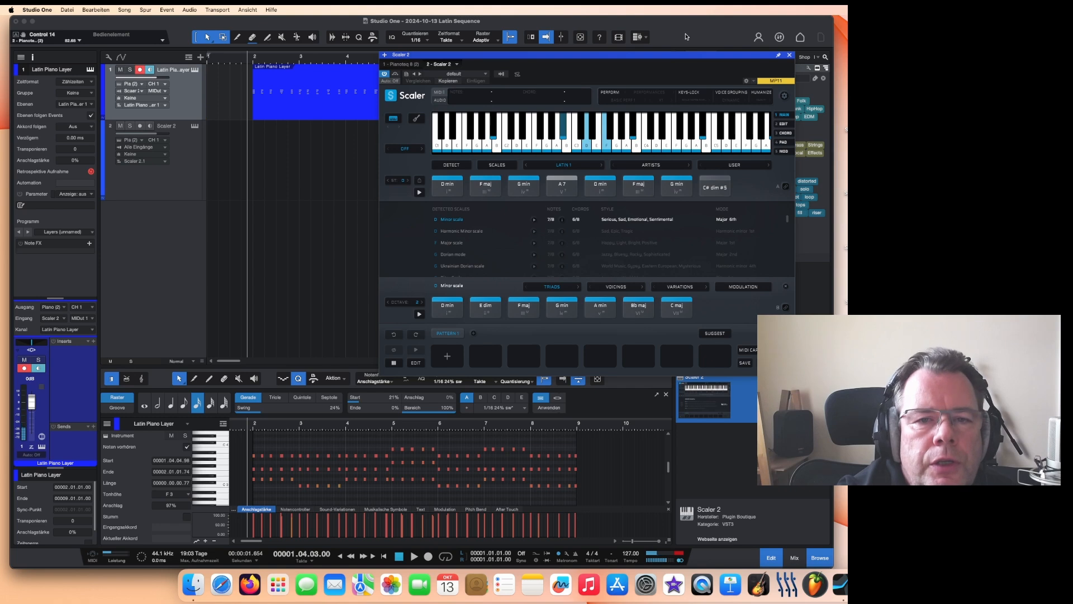
Step: Show the chord track and drag the Scaler chord pattern onto it
drag(670, 57, 497, 185)
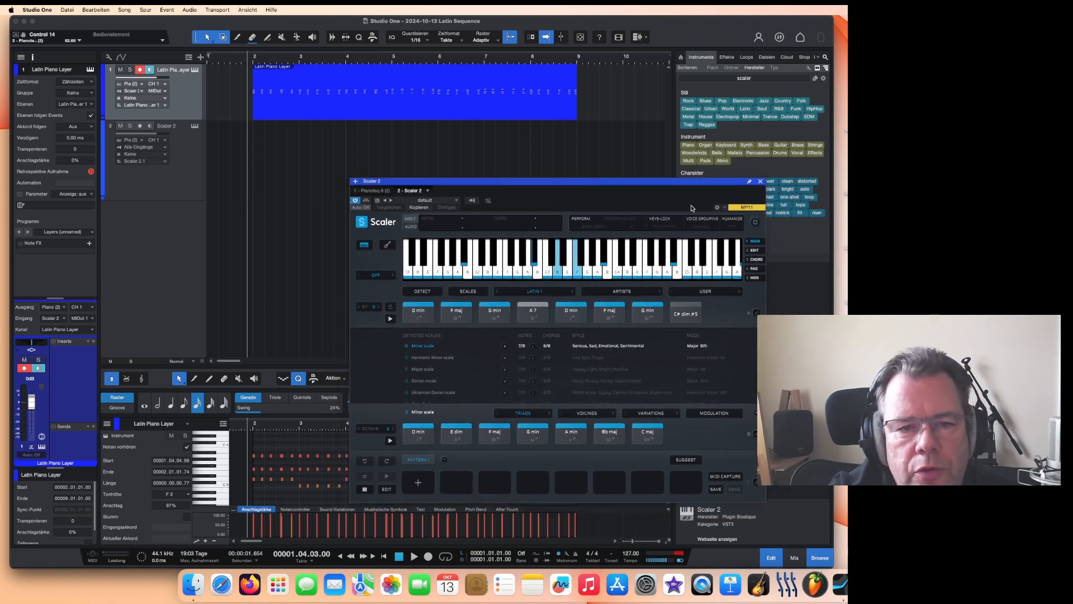
mouse_move(674, 185)
mouse_down()
mouse_move(676, 207)
mouse_move(691, 173)
mouse_up()
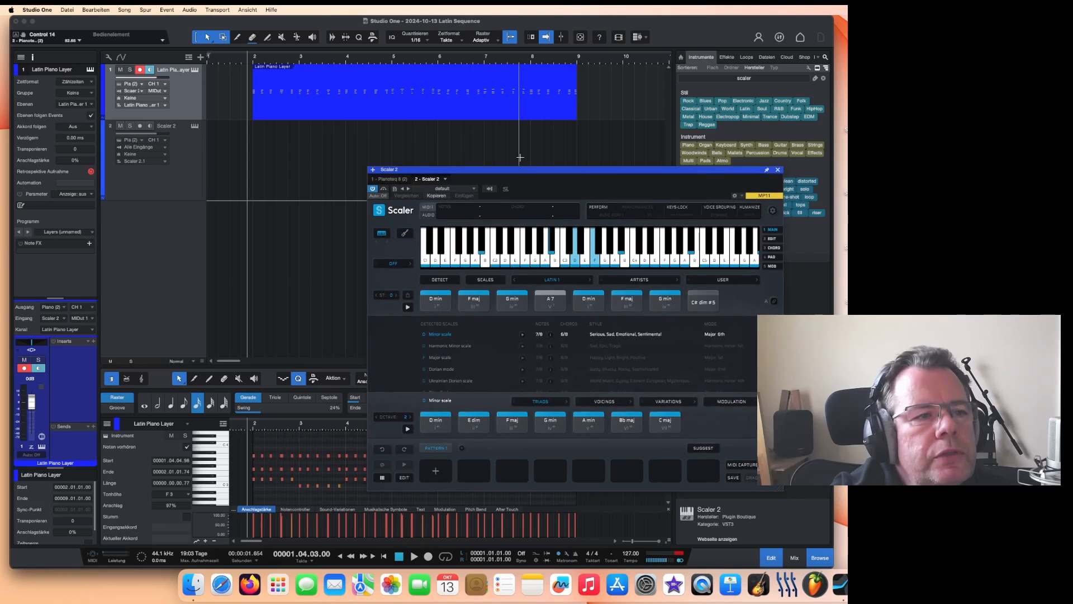
click(188, 57)
click(203, 95)
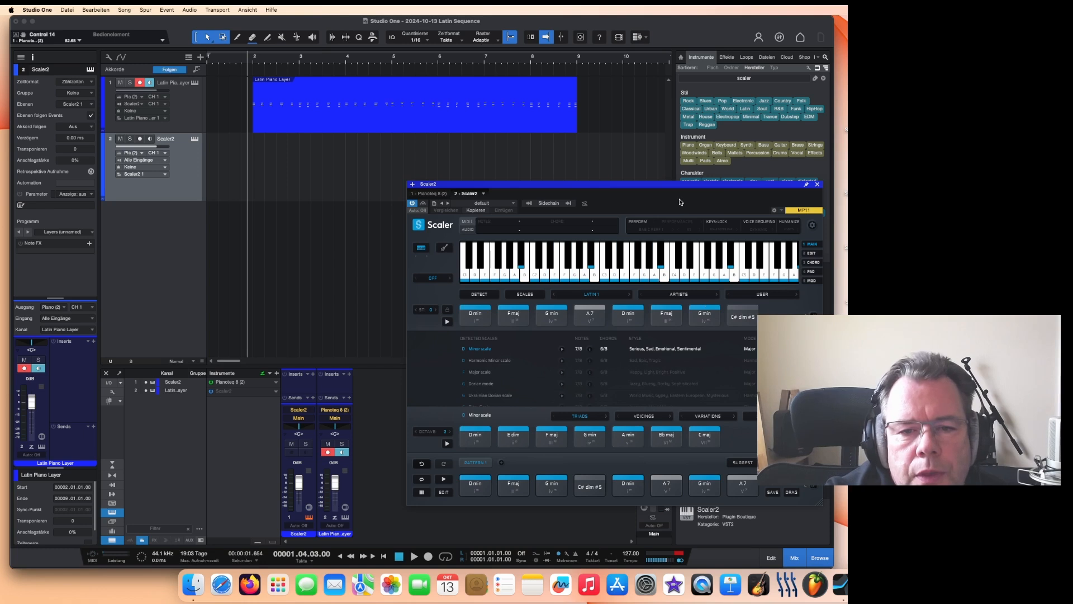
drag(680, 189, 679, 193)
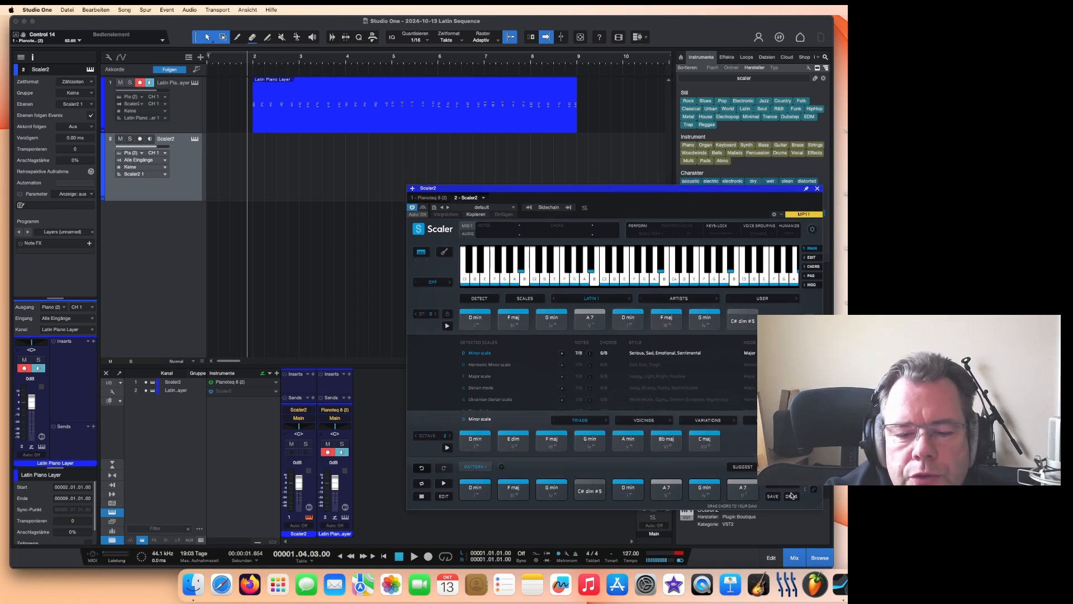
drag(613, 401, 271, 68)
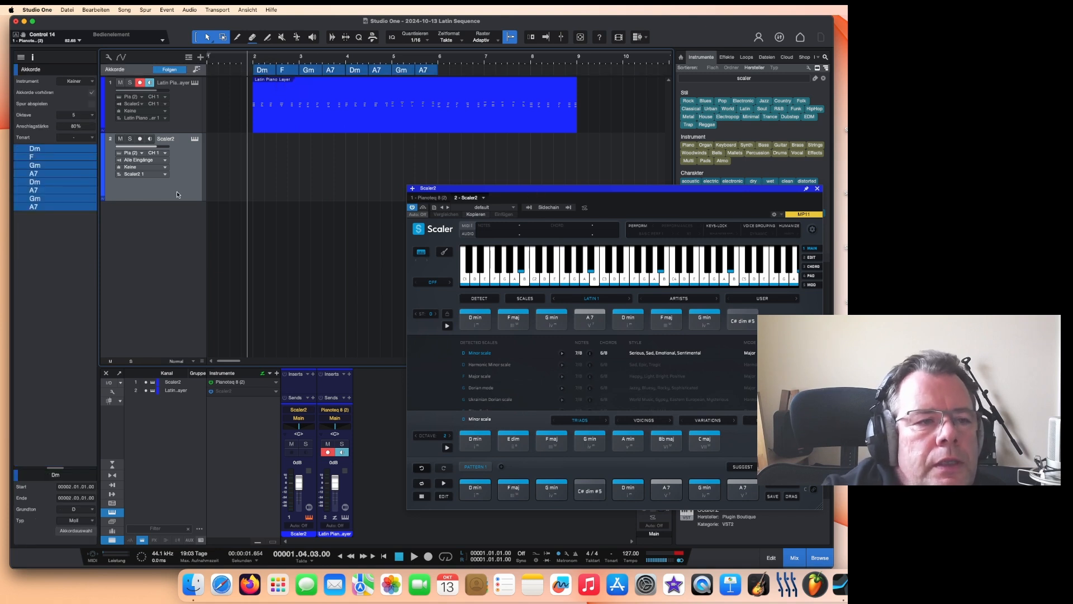
Step: Set the Latin Piano Layer track to follow chords in Parallel mode
click(197, 109)
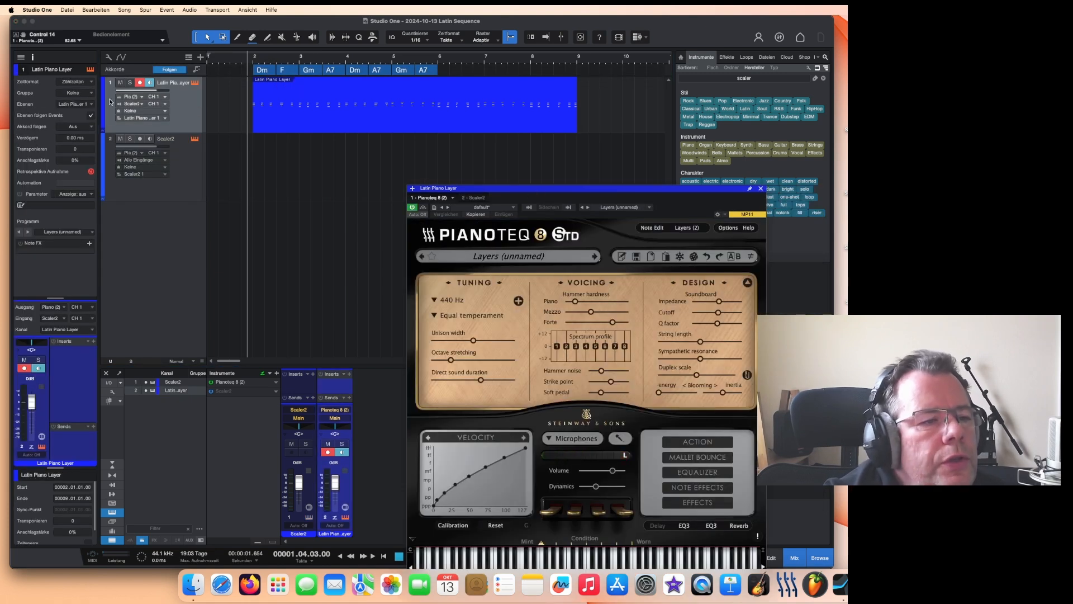
click(92, 107)
click(92, 127)
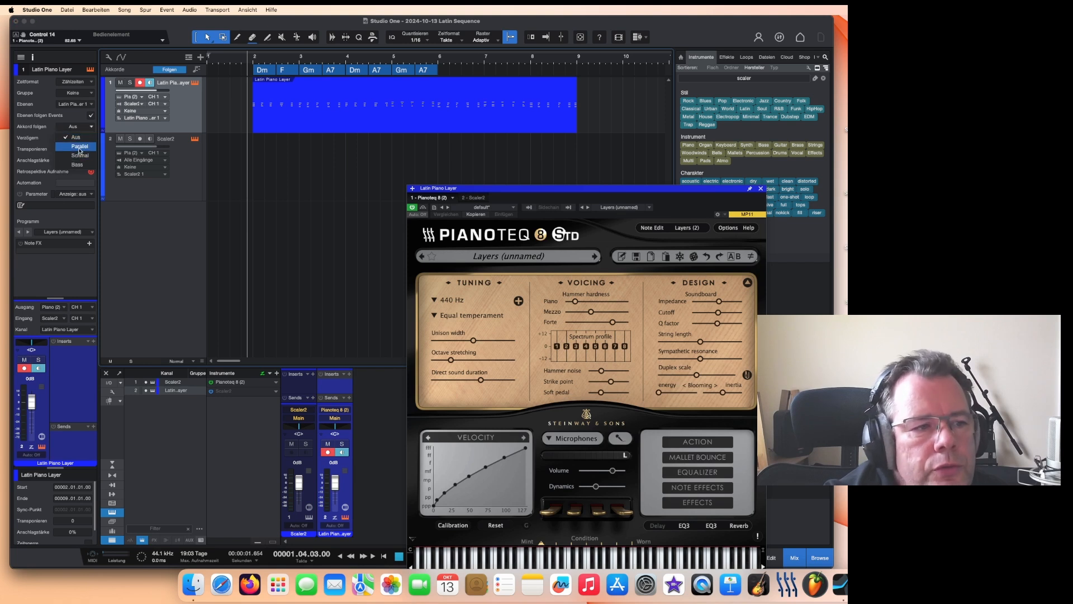
click(79, 146)
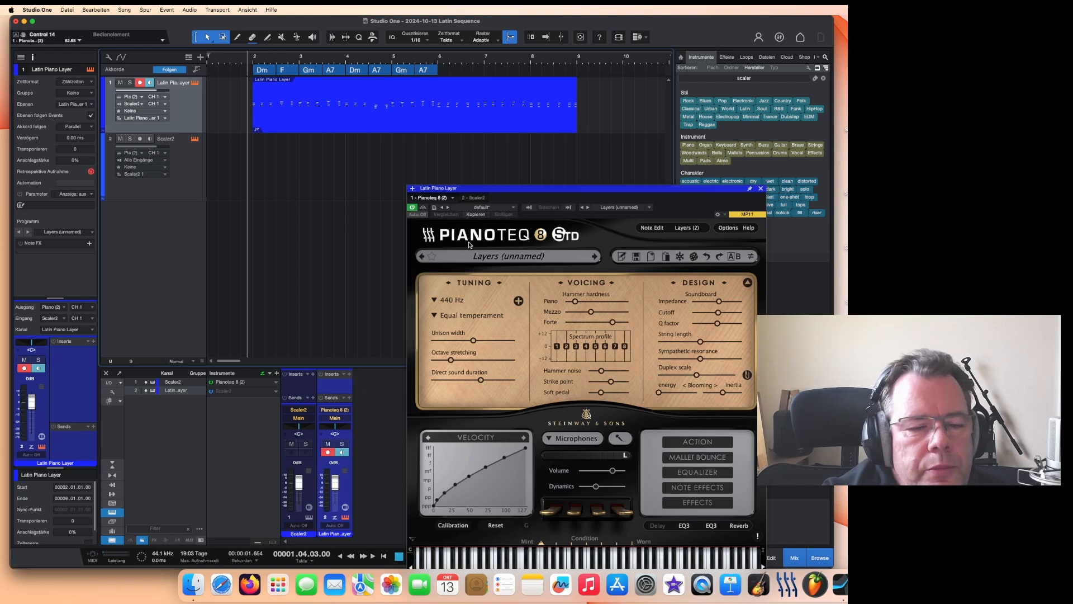
Step: Play back the piano part following the chord track
drag(631, 189, 667, 107)
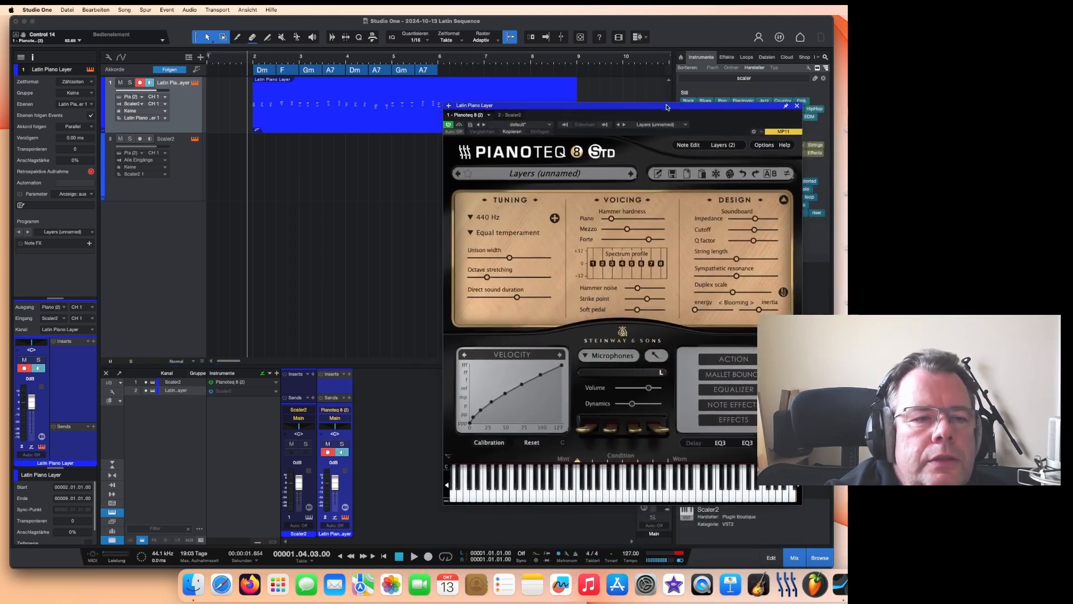
click(413, 557)
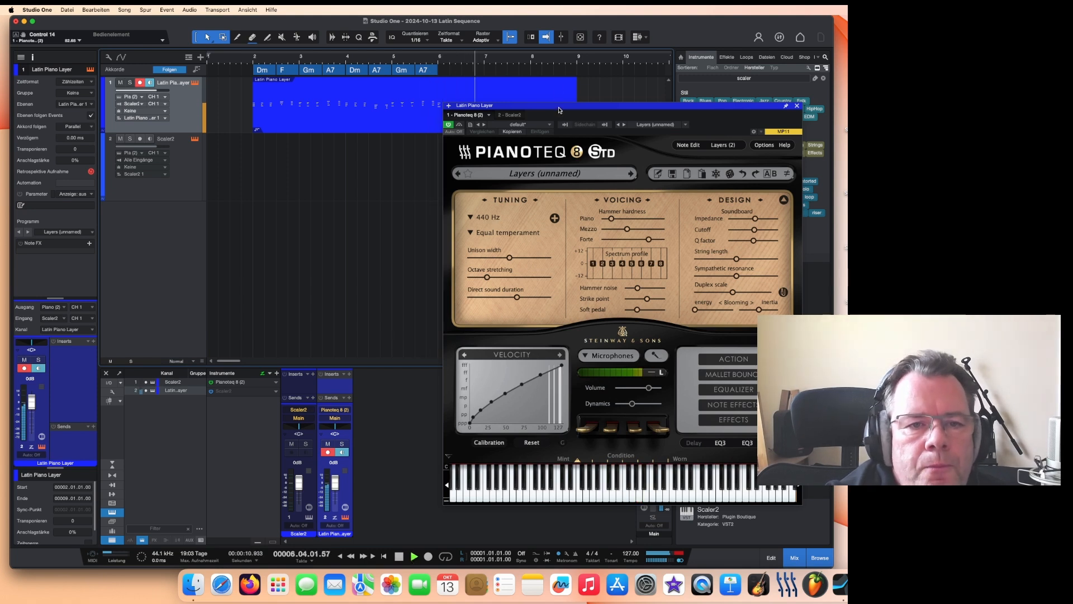
drag(559, 108, 649, 160)
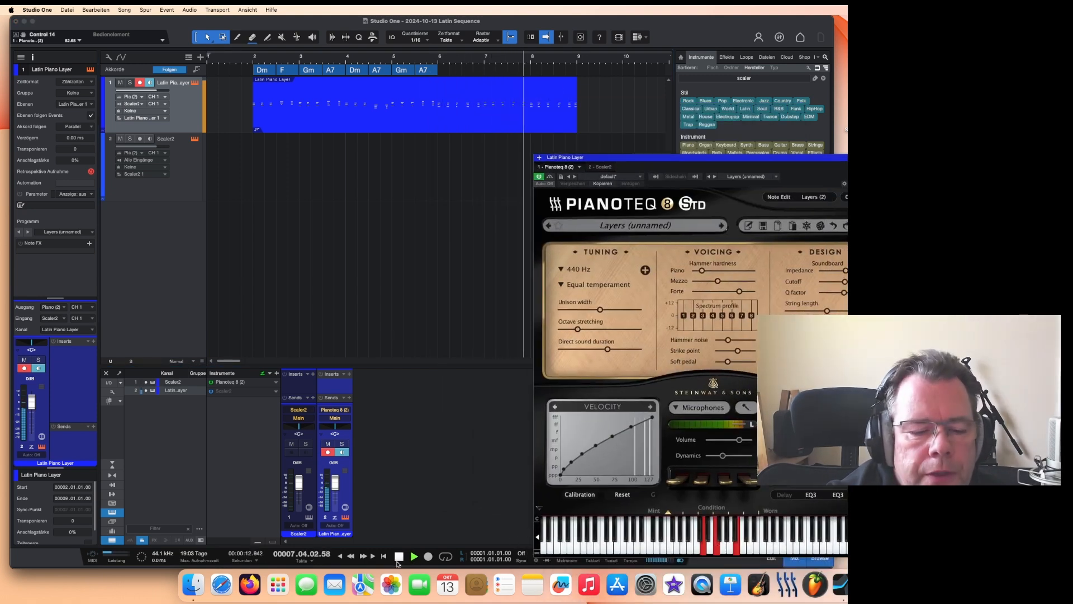
click(421, 441)
key(space)
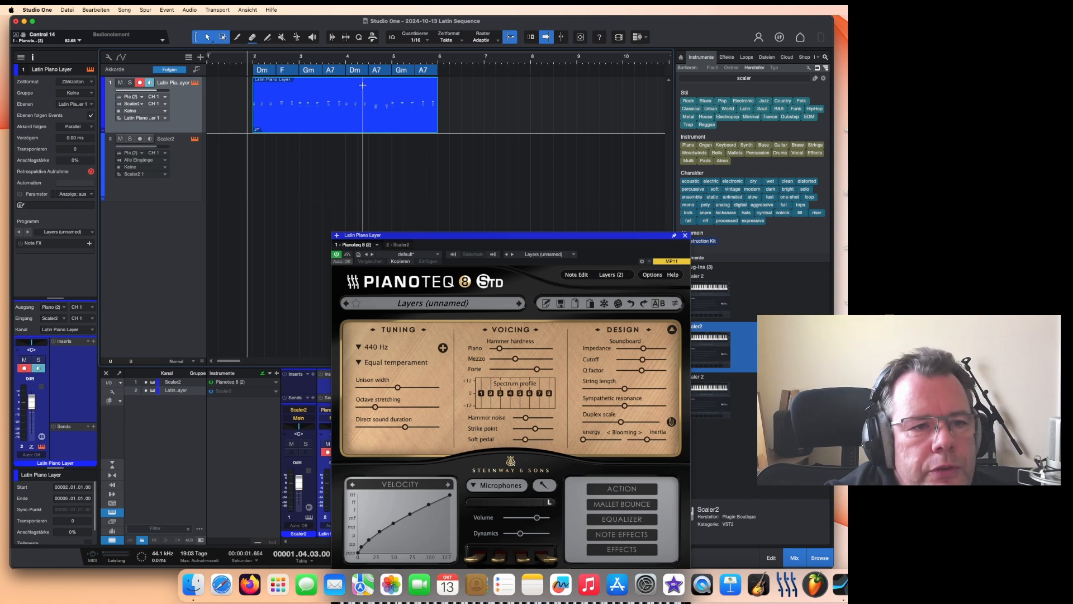
Step: Duplicate the piano clip
click(383, 134)
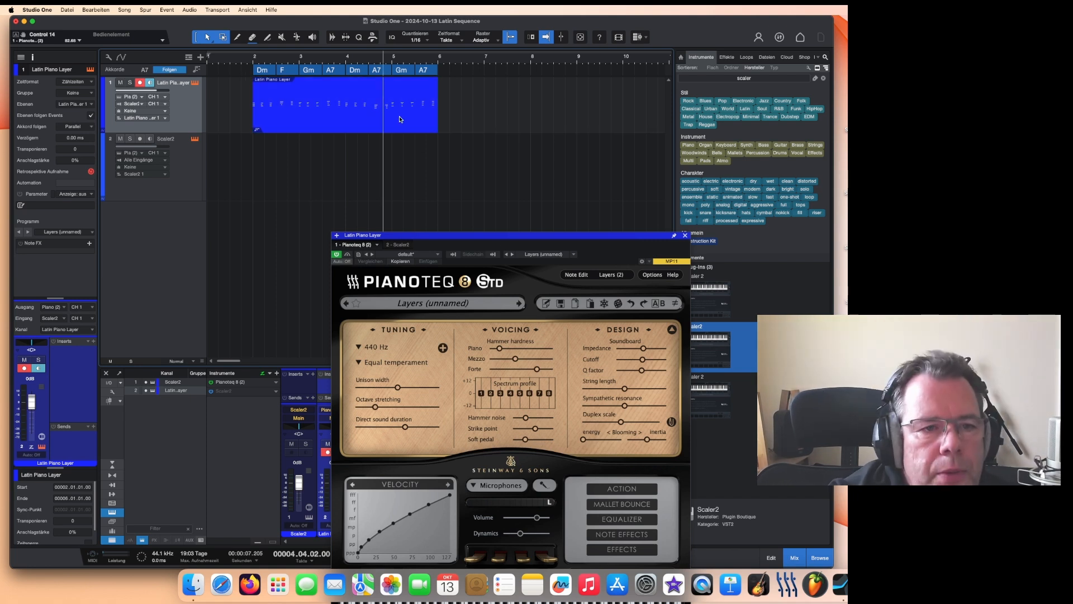
key(d)
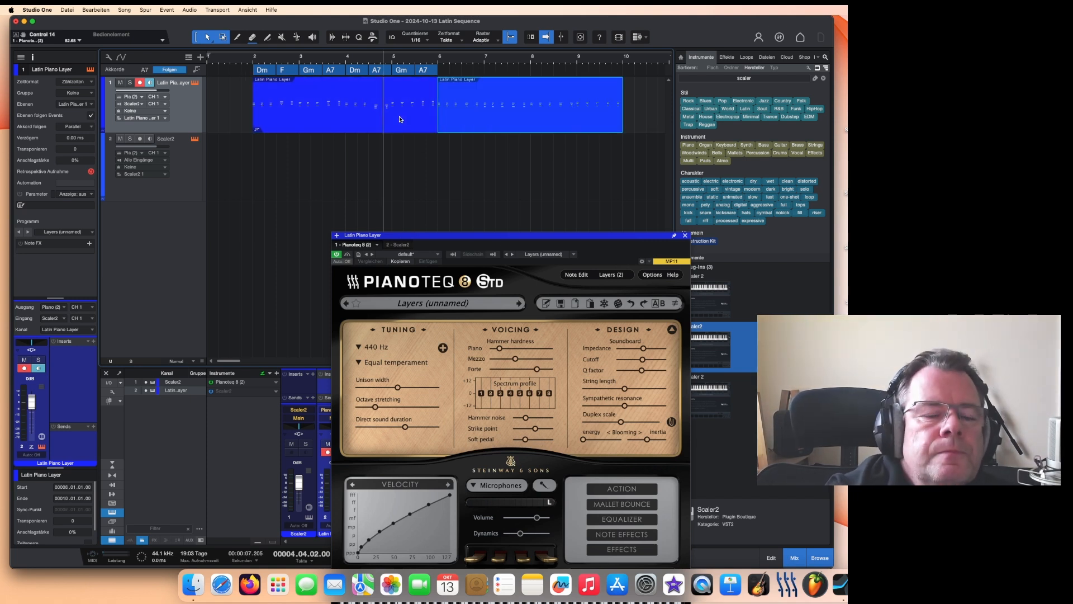
Step: Play back the duplicated piano part along the chord track
click(402, 245)
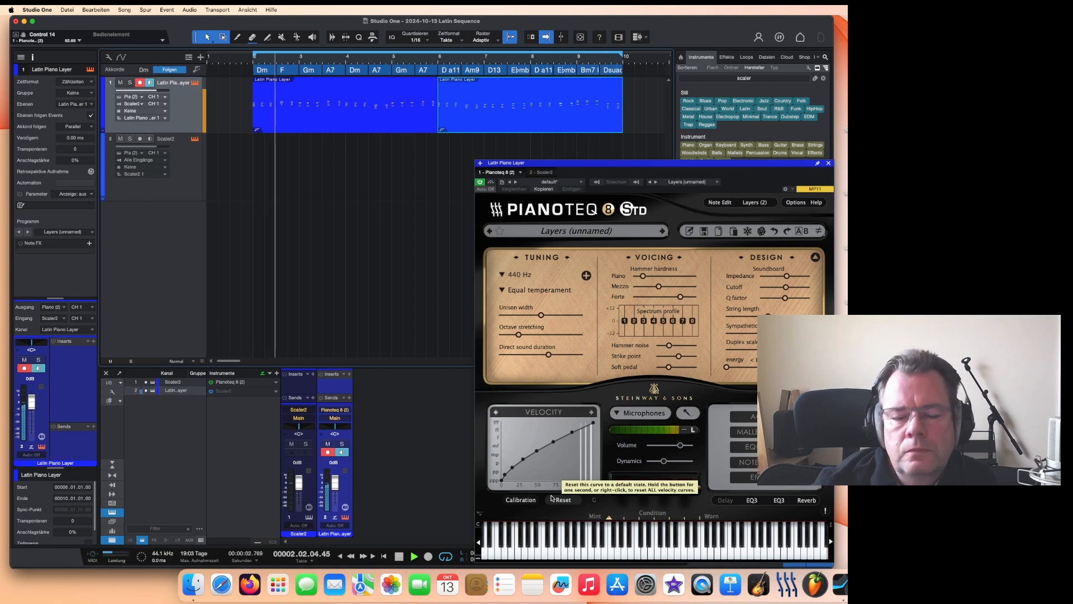
key(space)
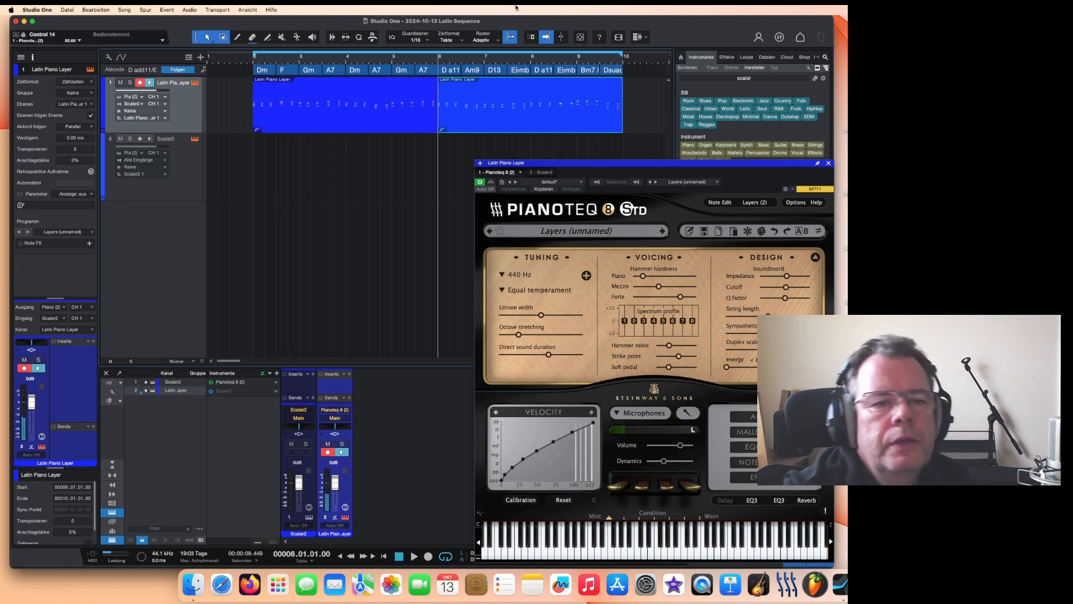
Step: Add an EZdrummer 3 instrument track from the instrument browser and open its plugin window
drag(711, 192, 692, 176)
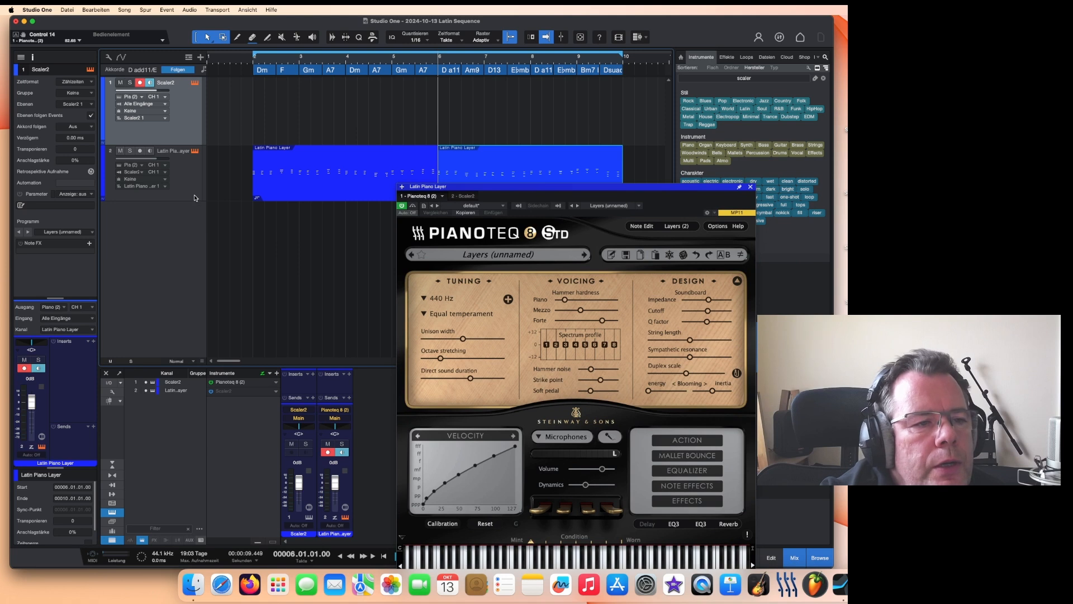
drag(192, 145, 195, 92)
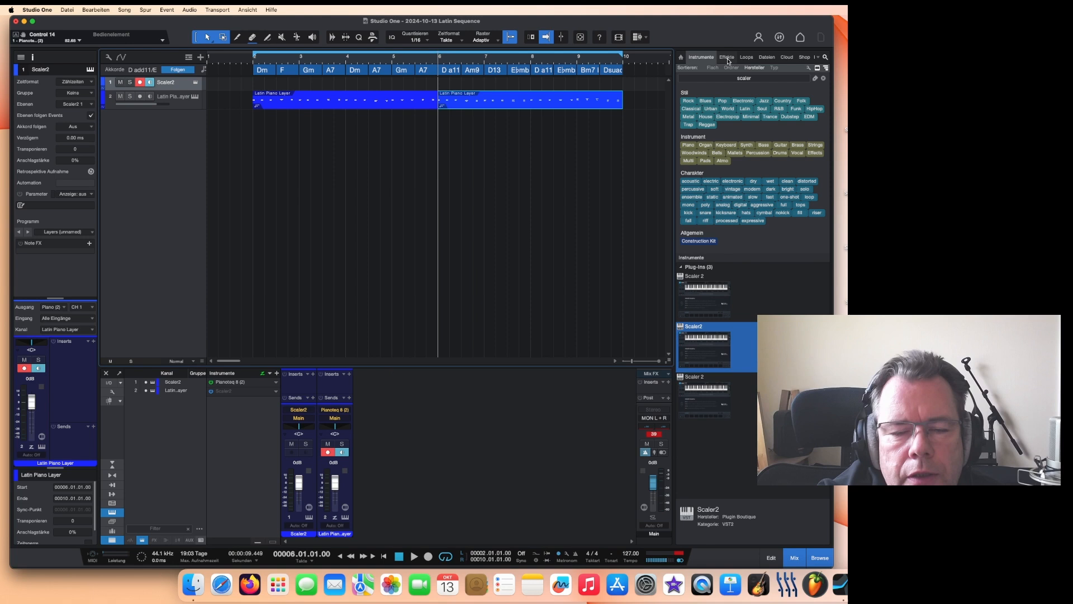
click(727, 57)
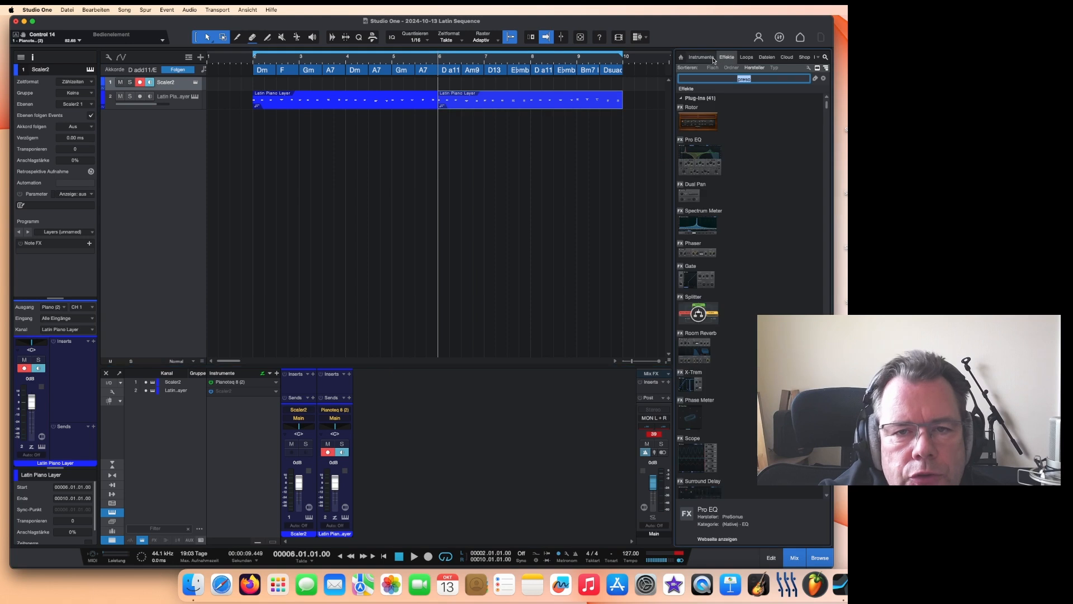
click(701, 57)
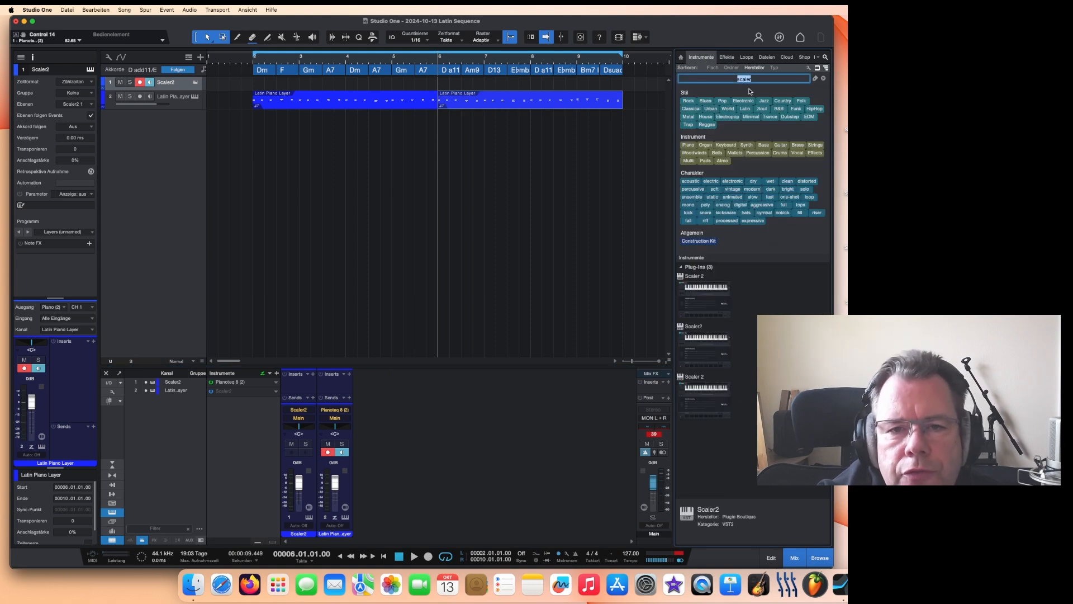
click(824, 78)
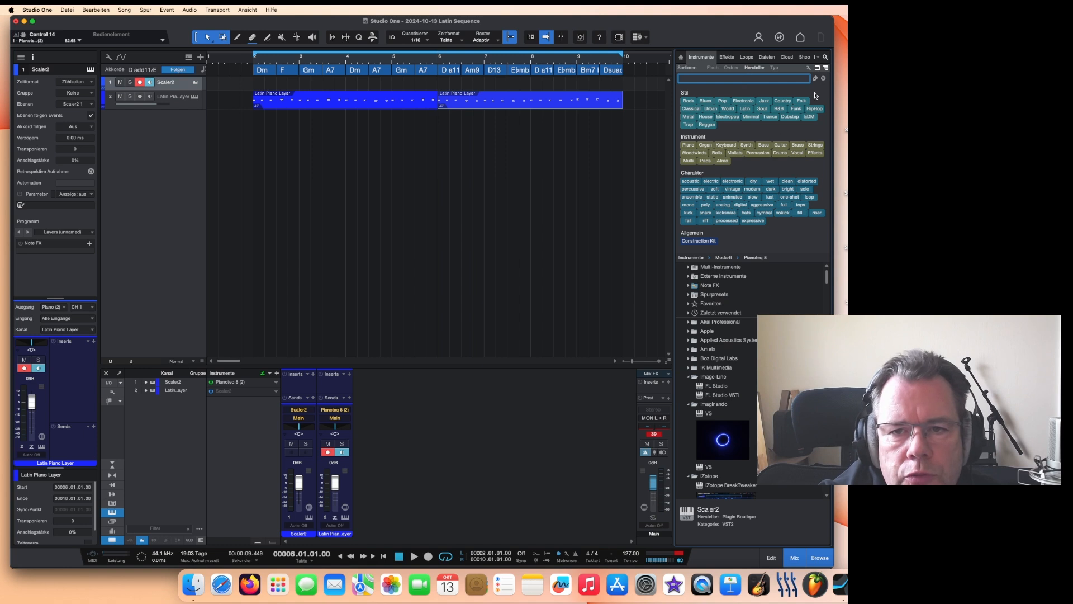
scroll(727, 391, down, 10)
drag(722, 381, 330, 168)
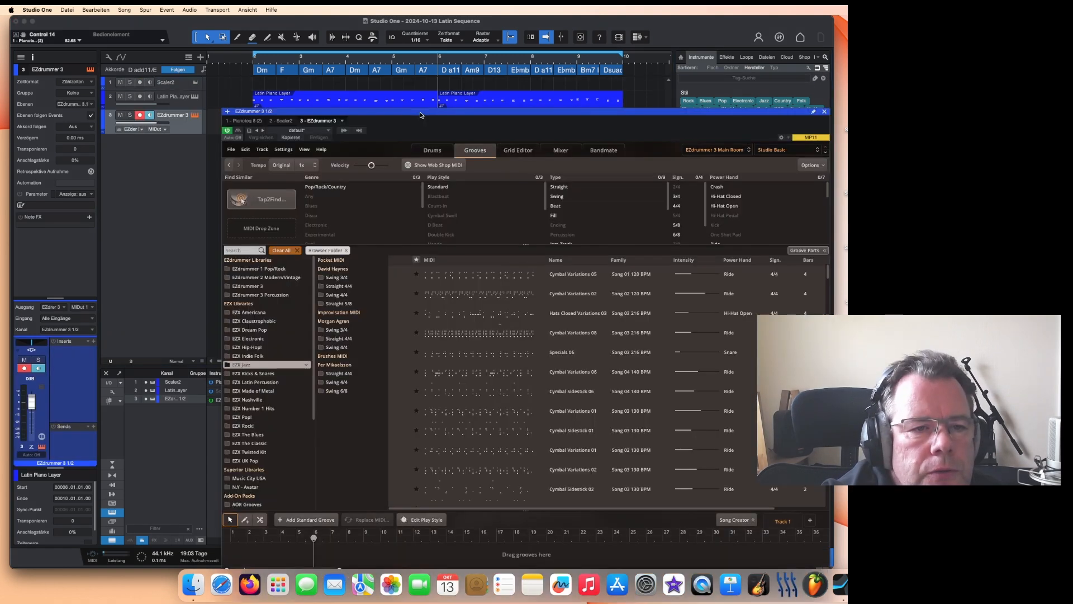
drag(420, 113, 421, 159)
Step: Place the Specials 03 groove from EZX Jazz David Haynes Straight 4/4 at the start of the drum track
click(338, 334)
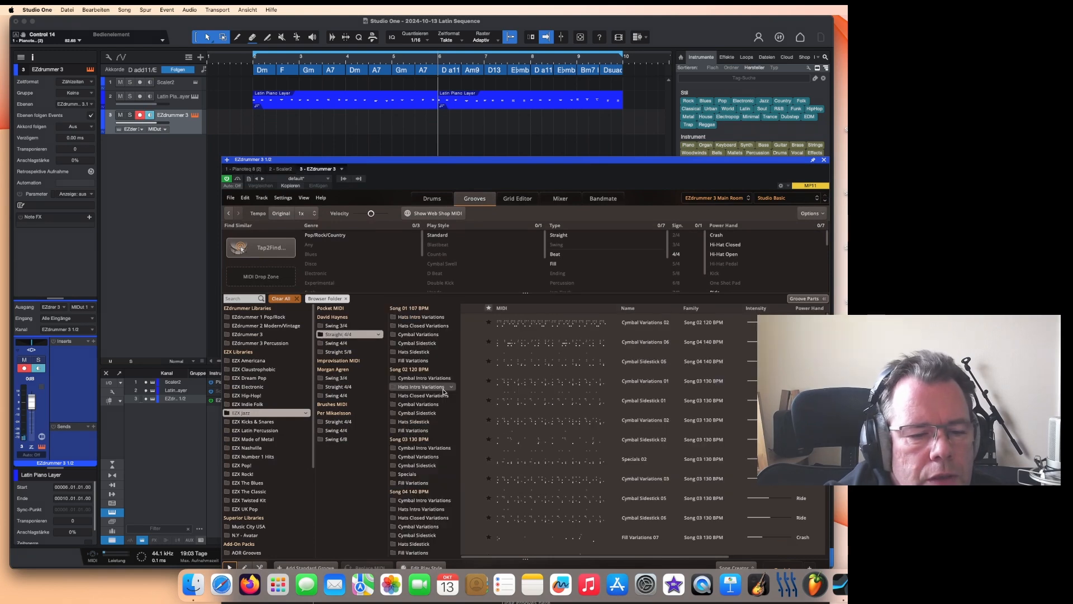
click(404, 474)
click(471, 361)
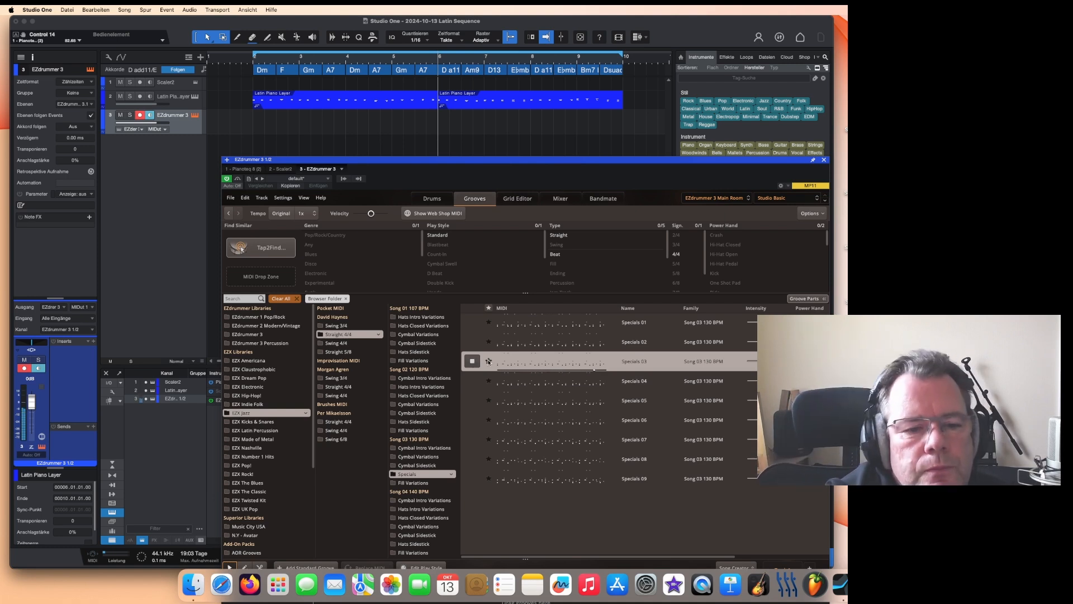
drag(545, 361, 271, 129)
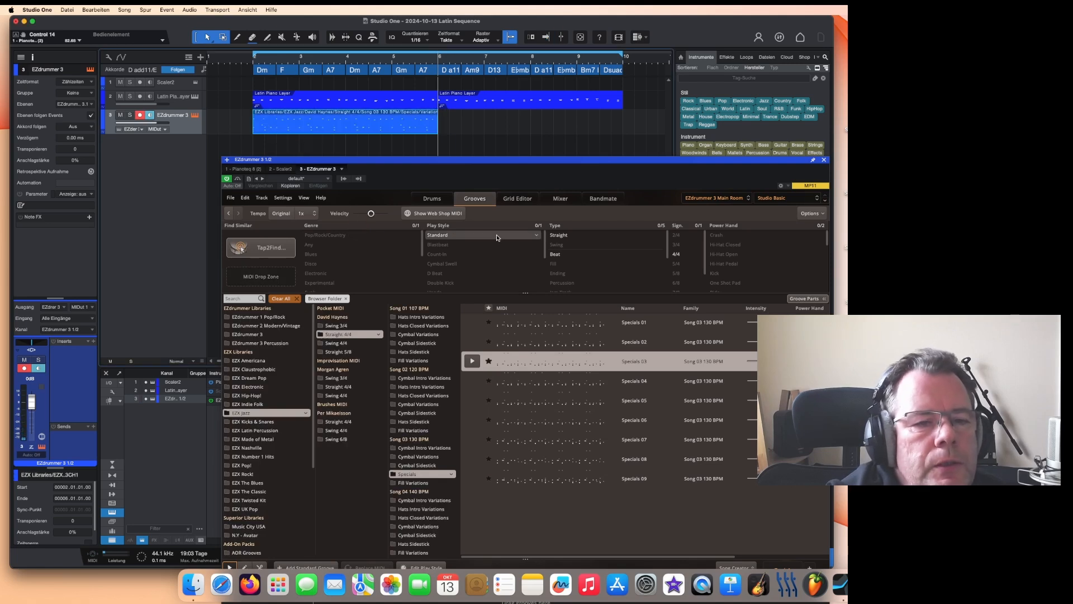
Step: Preview Specials grooves and place Specials 06 right after the first drum groove
click(473, 322)
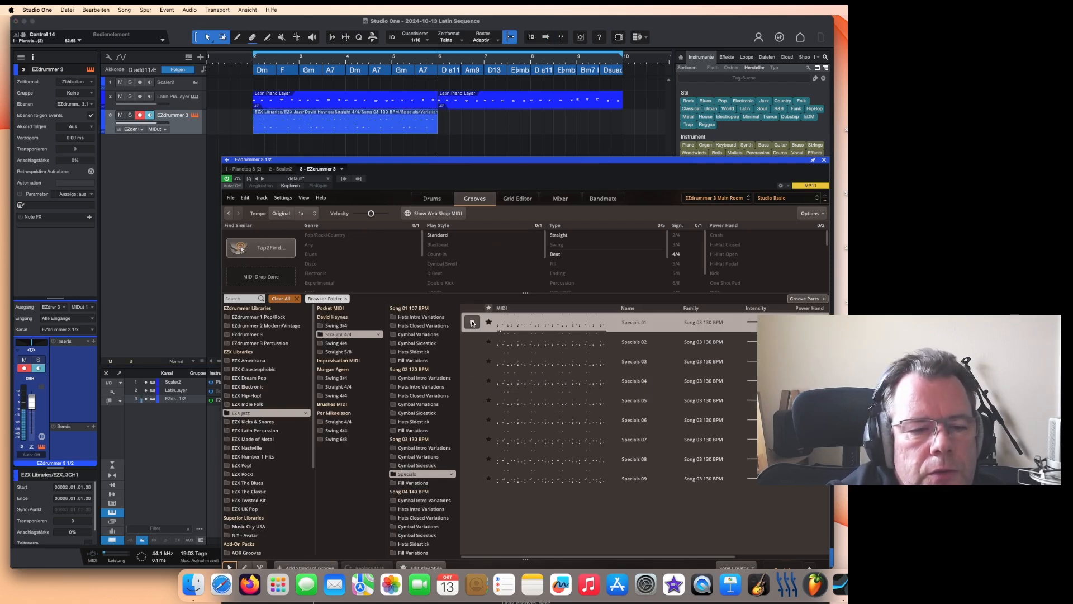
click(471, 420)
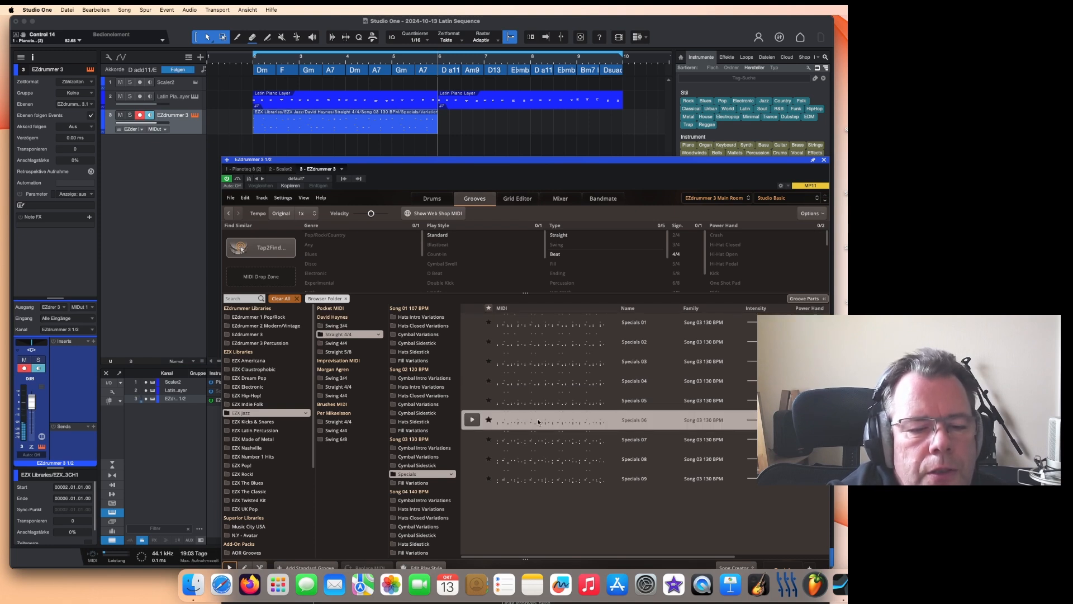
drag(475, 420, 456, 120)
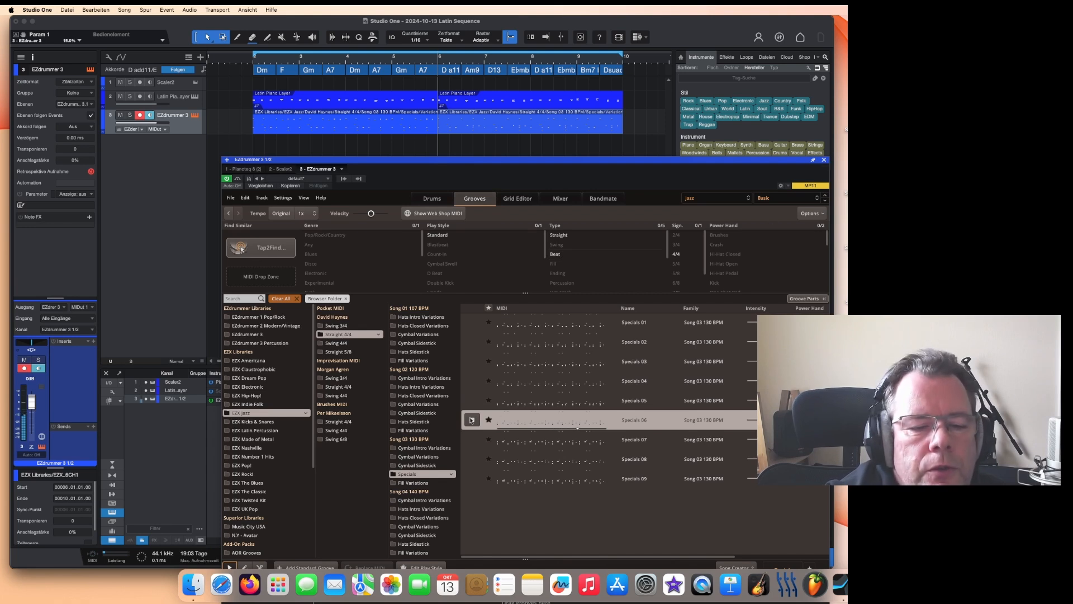
Step: Close EZdrummer and play the song from the start
click(824, 160)
click(245, 57)
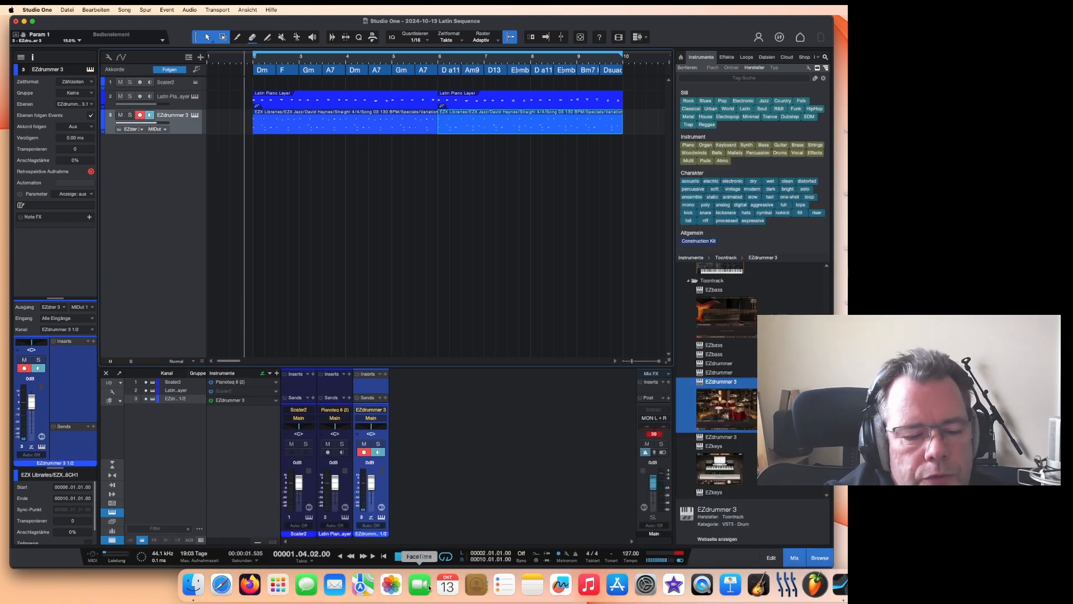
click(414, 556)
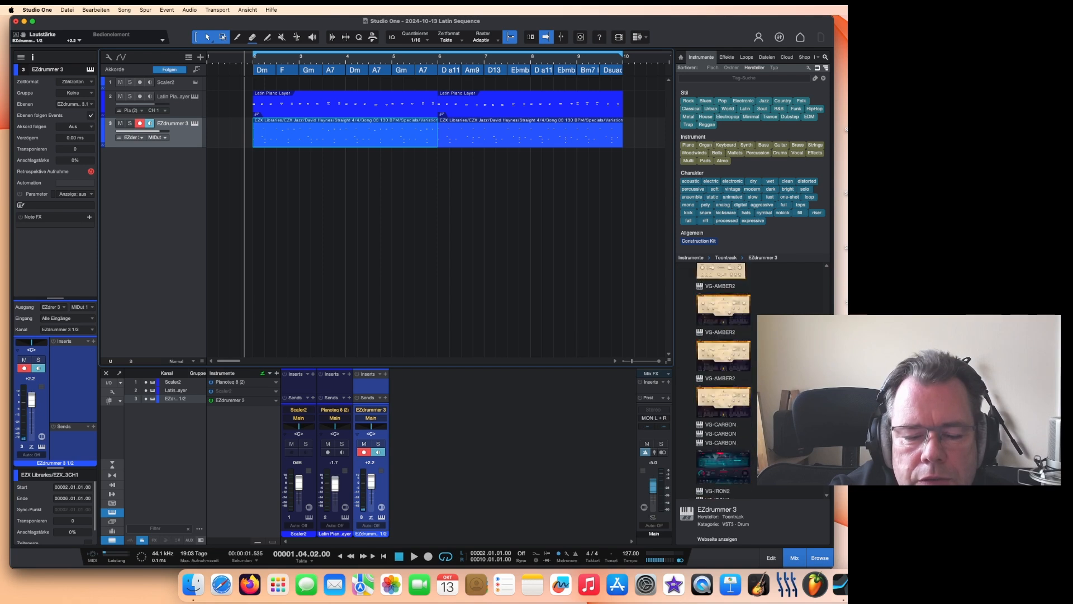
Step: Add a VPS Avenger instrument track from the instrument browser
scroll(751, 411, down, 20)
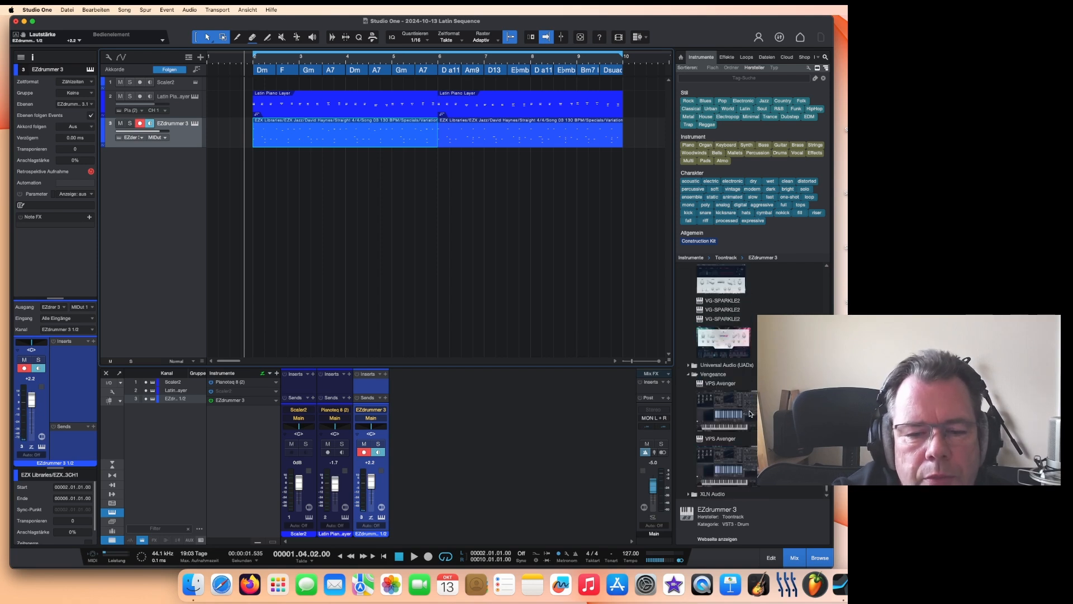
click(748, 410)
drag(615, 359, 342, 224)
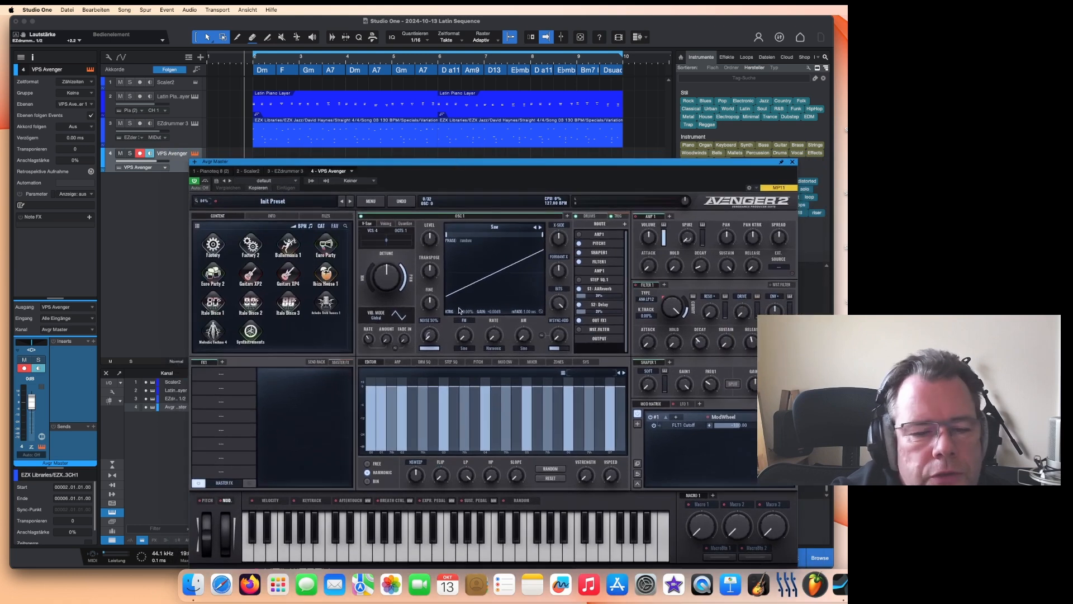
drag(418, 164, 405, 192)
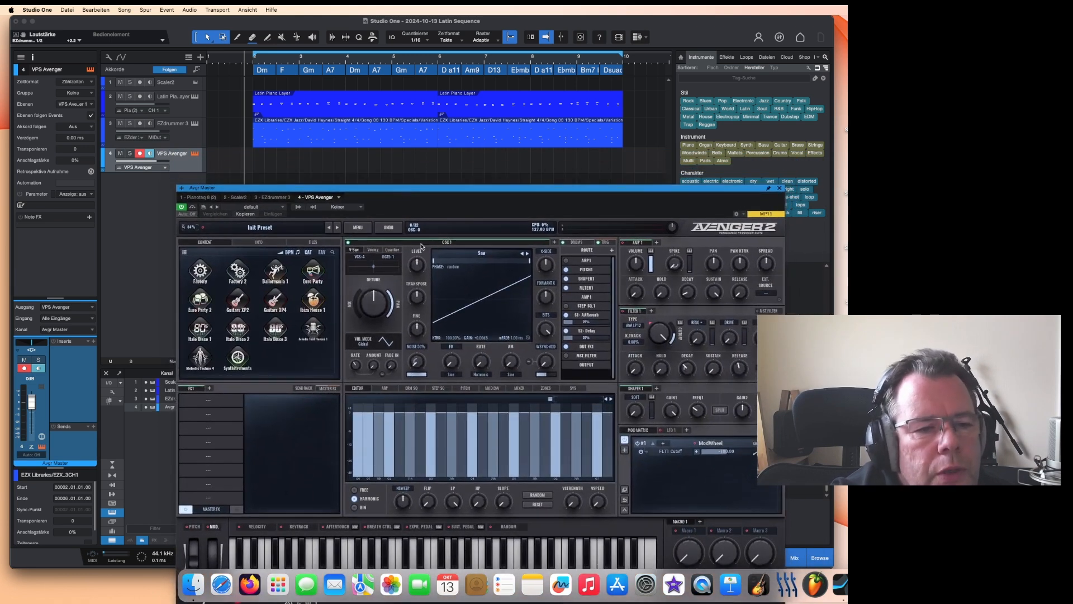
Step: Load the SQ EDM Mania 1 preset from the Sequences category in Avenger and view its drum sequencer
drag(315, 196, 342, 204)
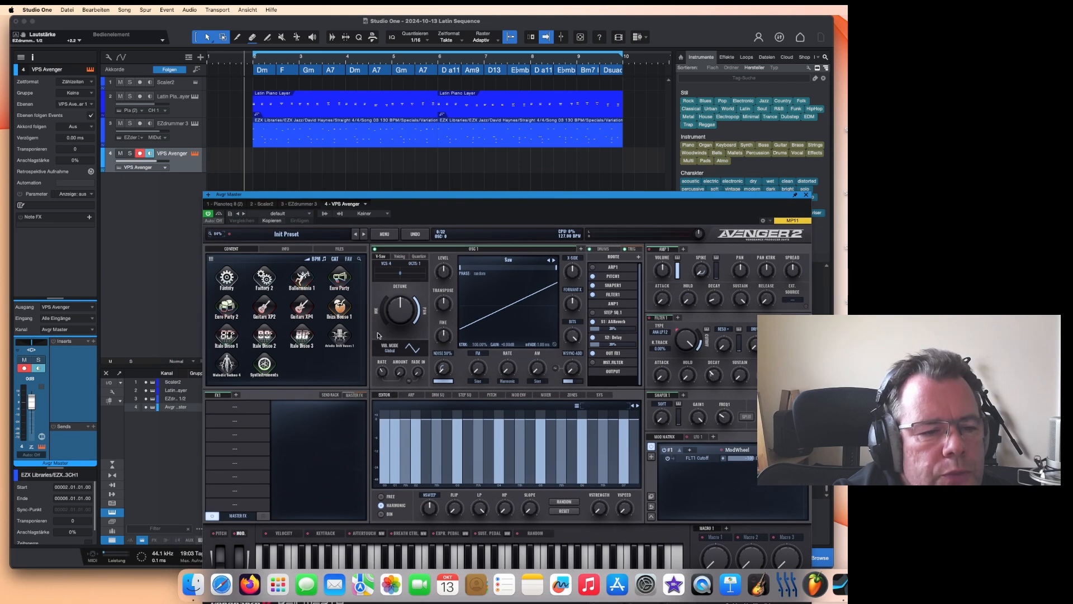
click(301, 279)
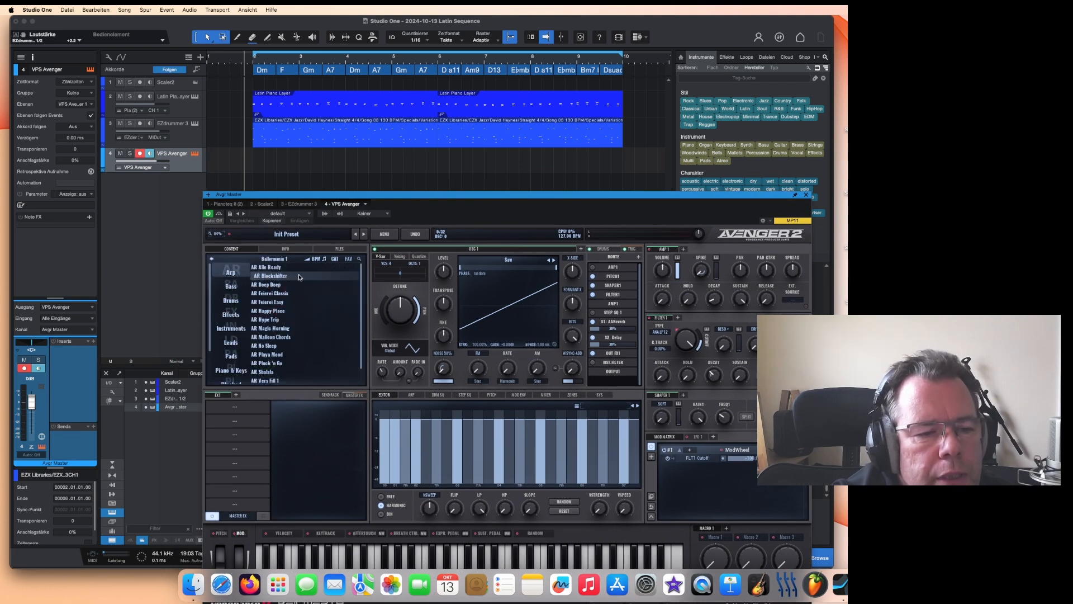
scroll(287, 333, down, 1)
scroll(287, 333, down, 2)
scroll(234, 364, down, 2)
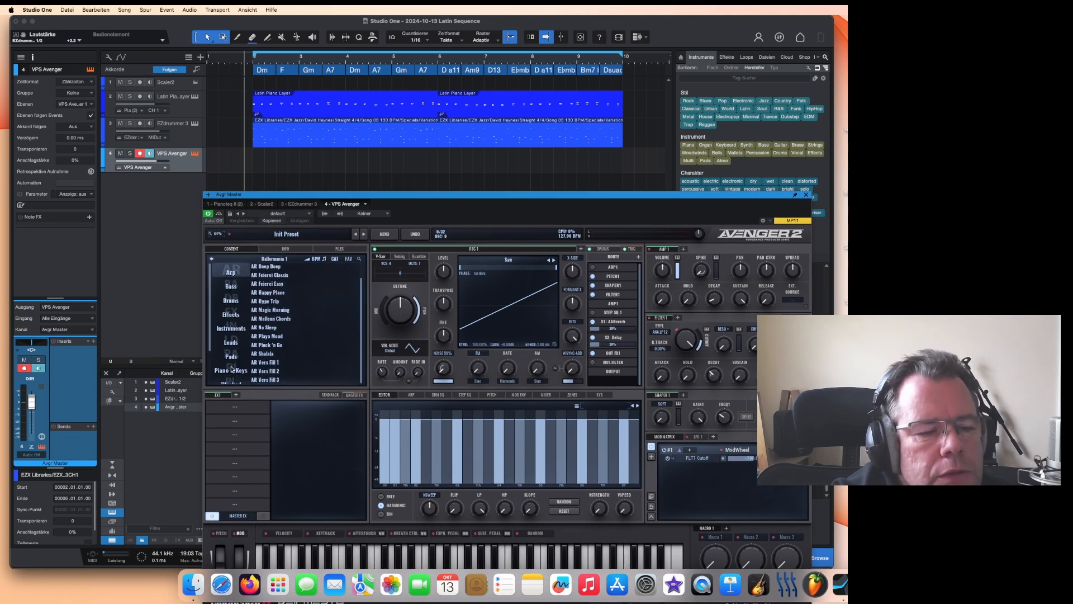
click(231, 370)
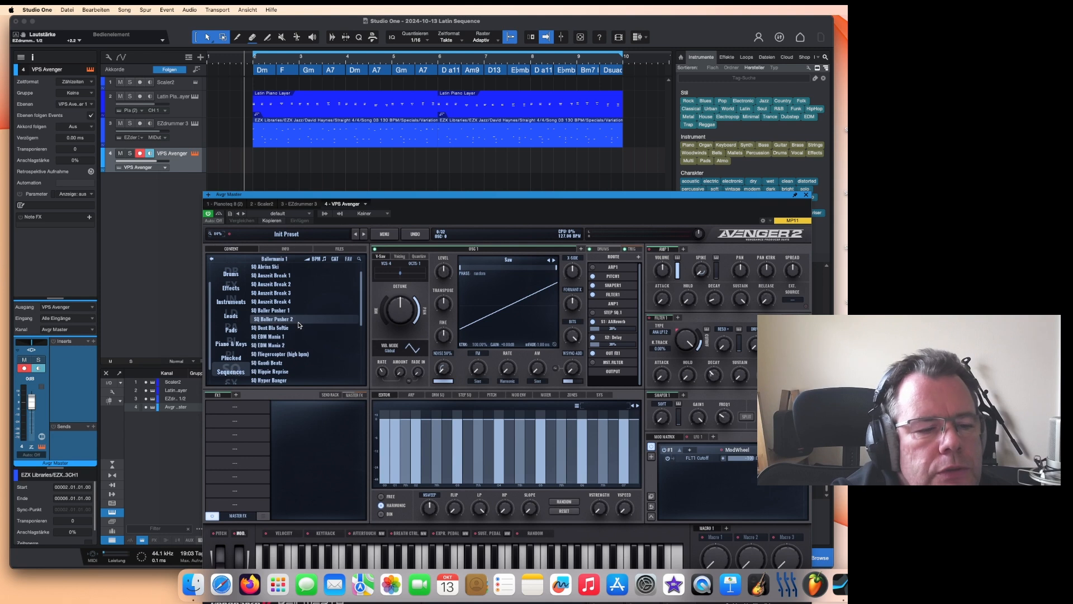
click(304, 338)
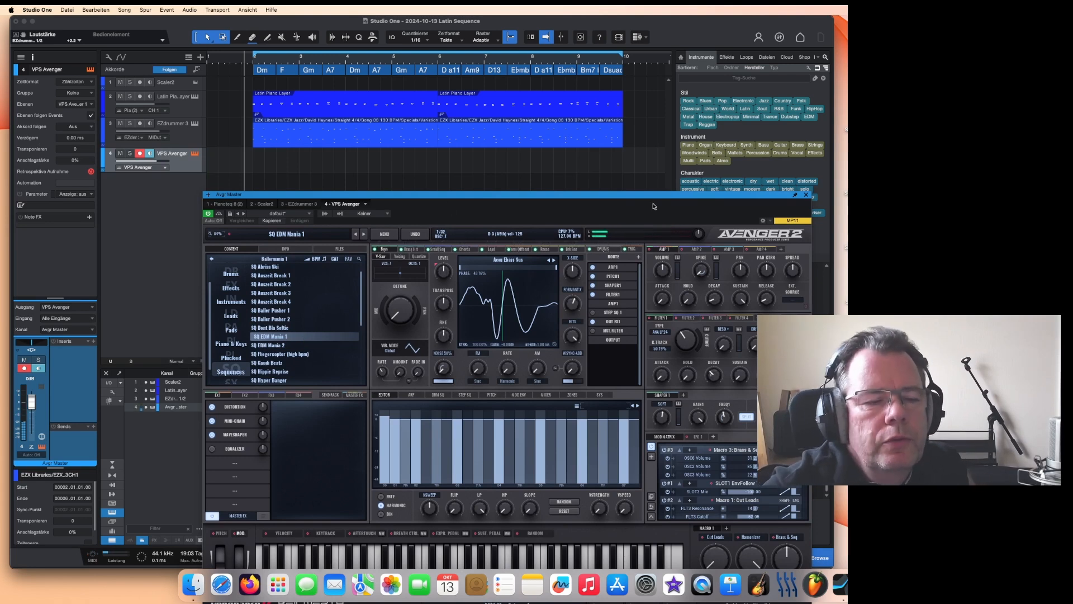
click(603, 250)
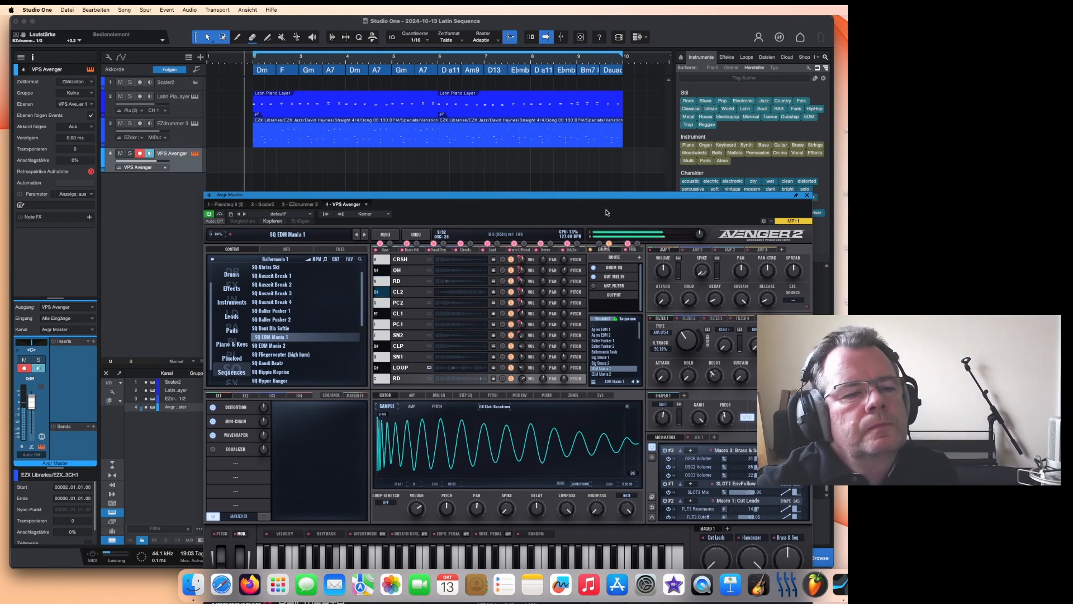
Step: Create an event on the VPS Avenger track, draw a one-bar note in it, and play it back
double_click(273, 162)
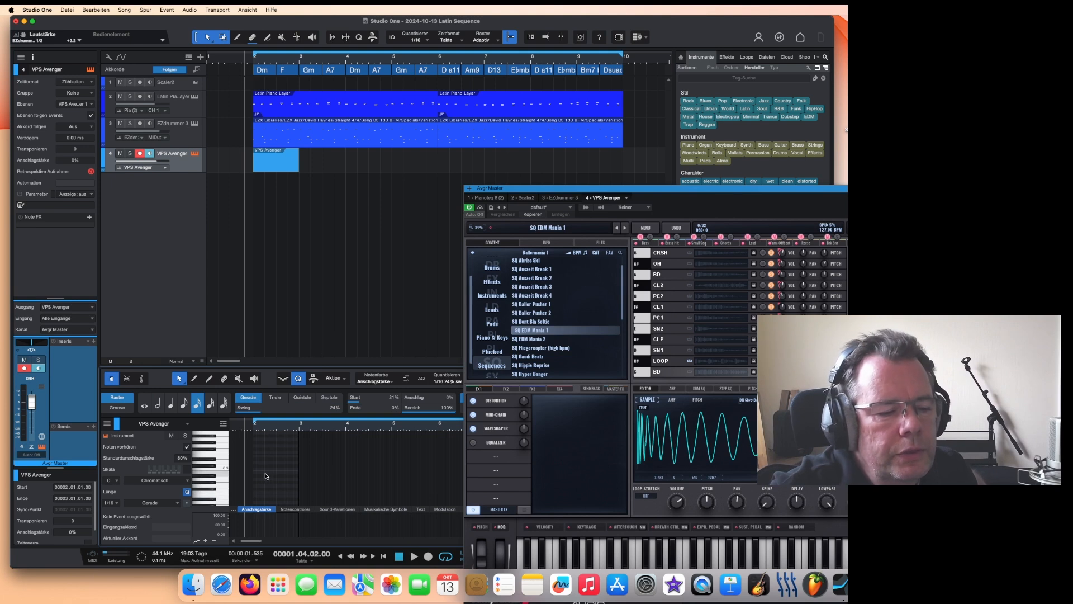
scroll(266, 476, down, 2)
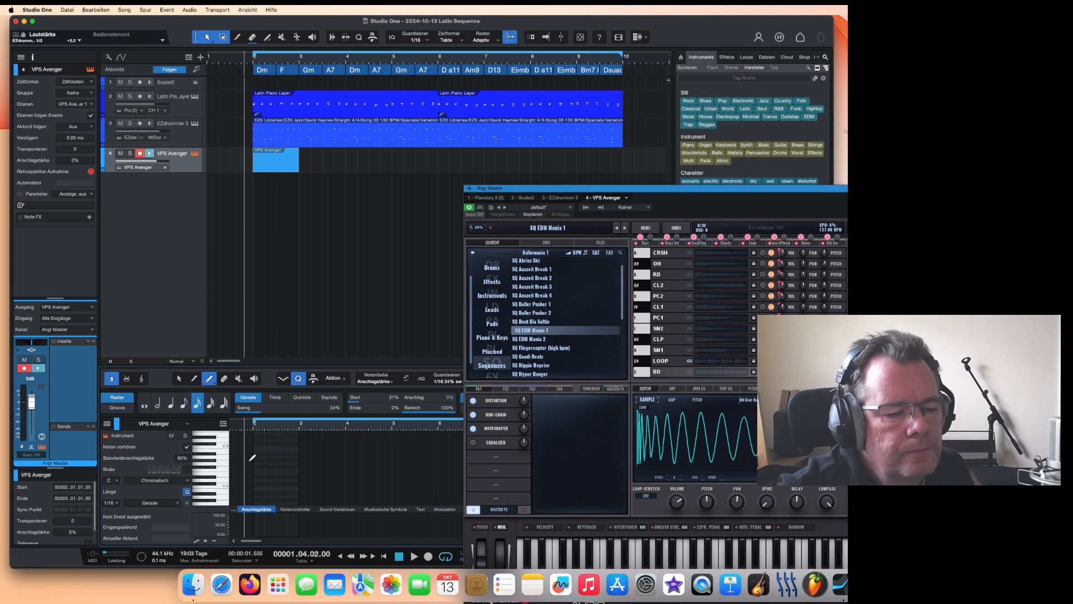
mouse_move(256, 482)
mouse_down()
mouse_move(303, 482)
mouse_move(253, 483)
mouse_up()
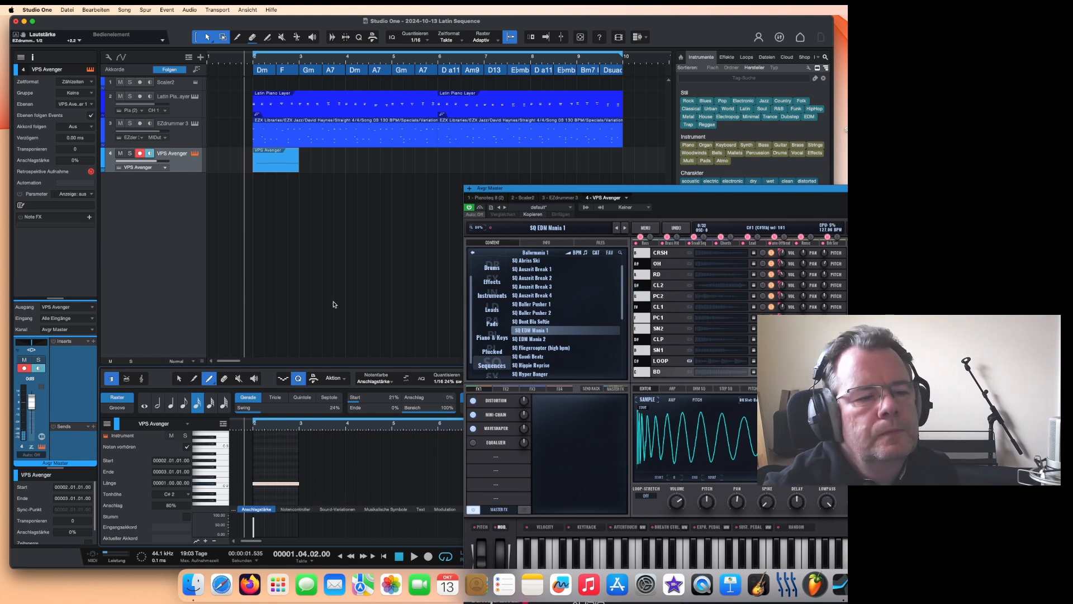
key(space)
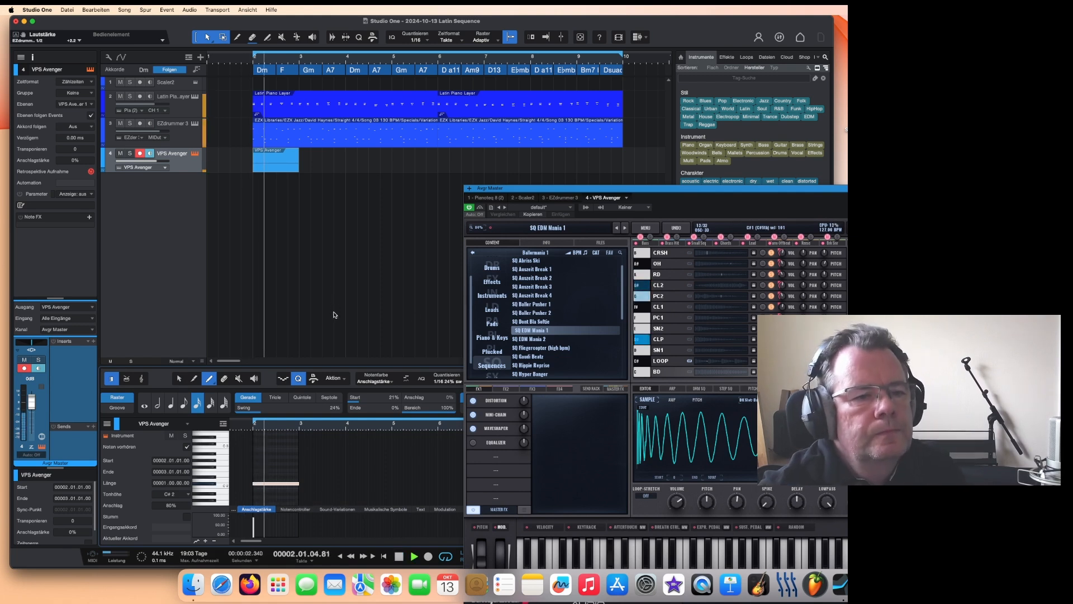
key(space)
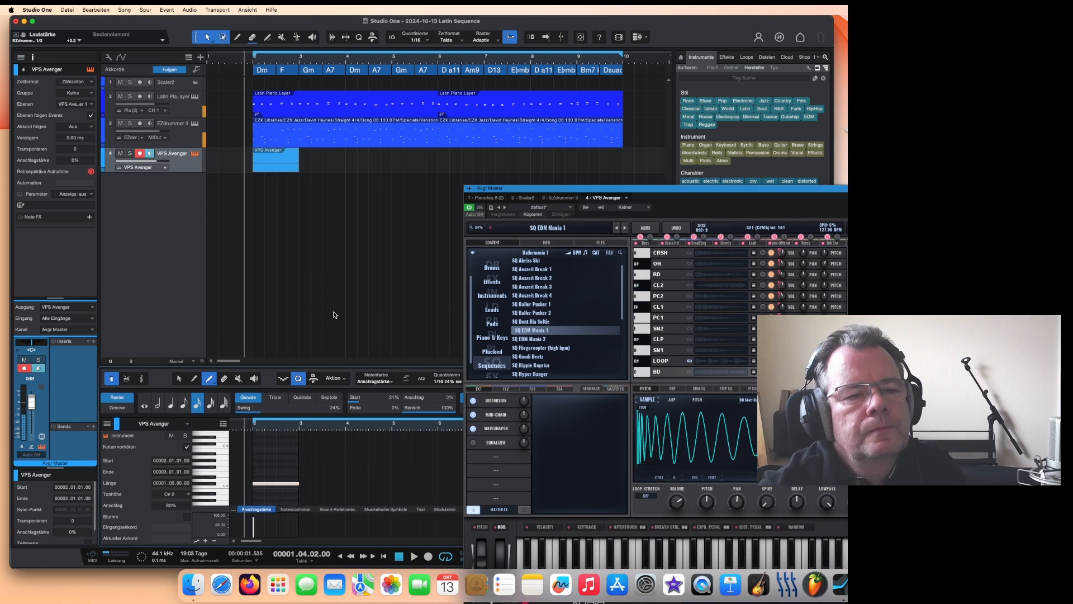
Step: Render the selected Avenger event to an audio file
right_click(272, 168)
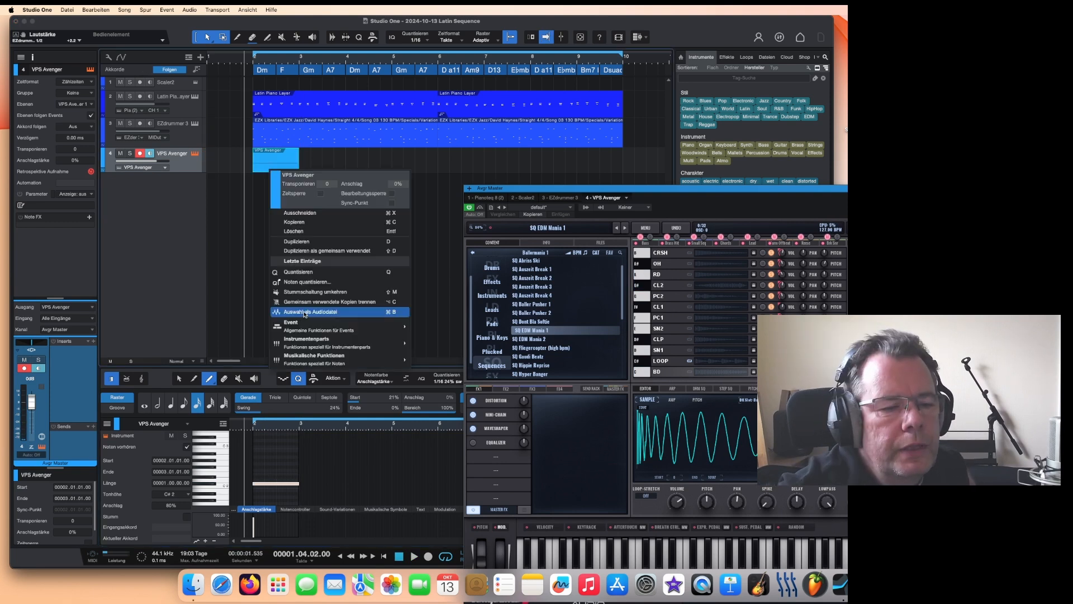
click(305, 313)
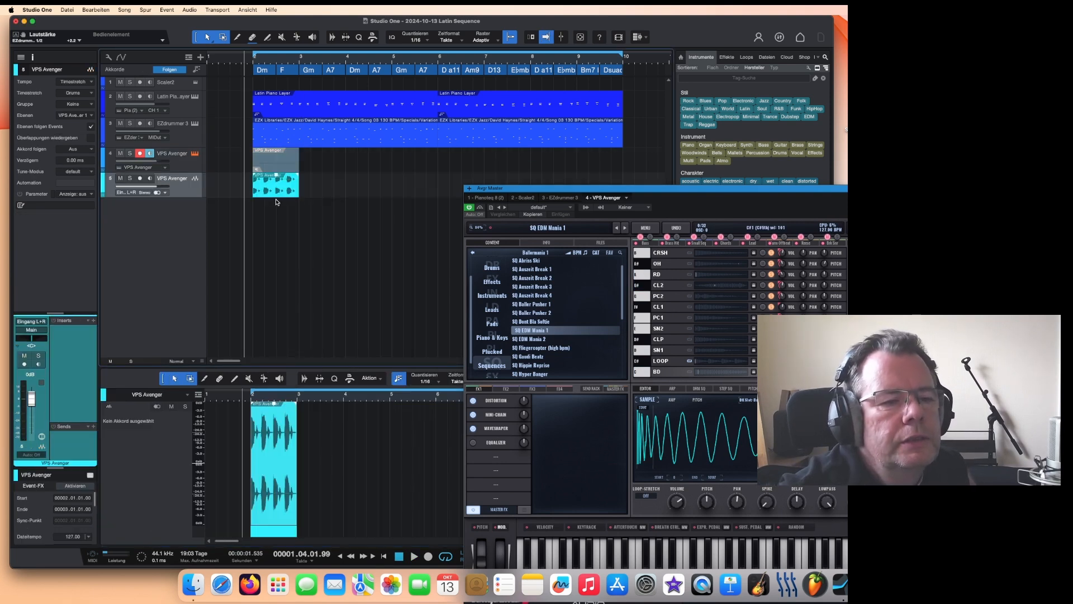
Step: Play back the rendered audio from the song start
click(235, 59)
key(space)
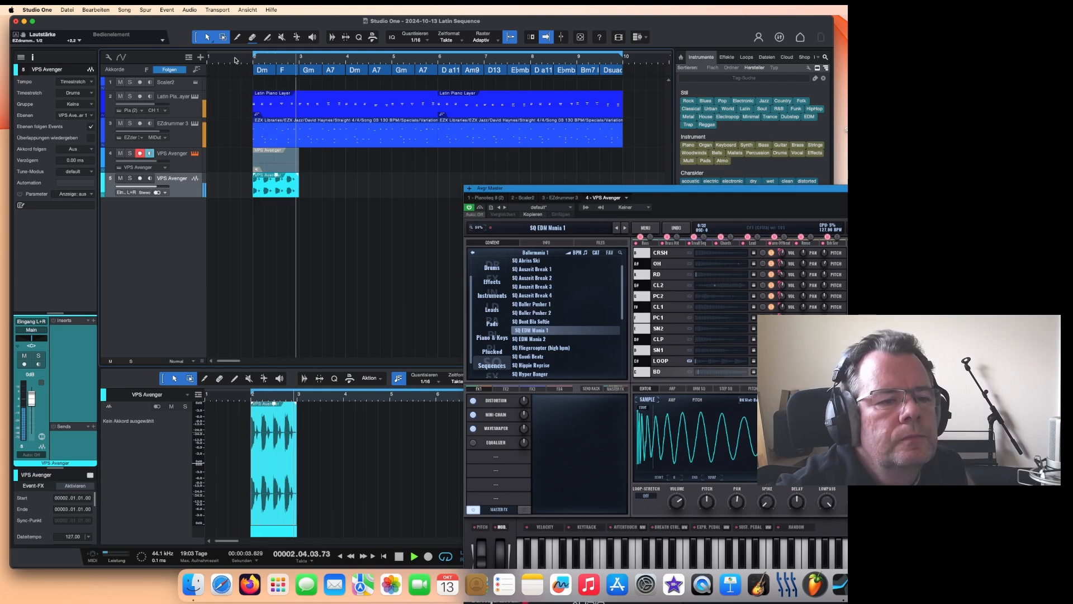
click(231, 59)
key(space)
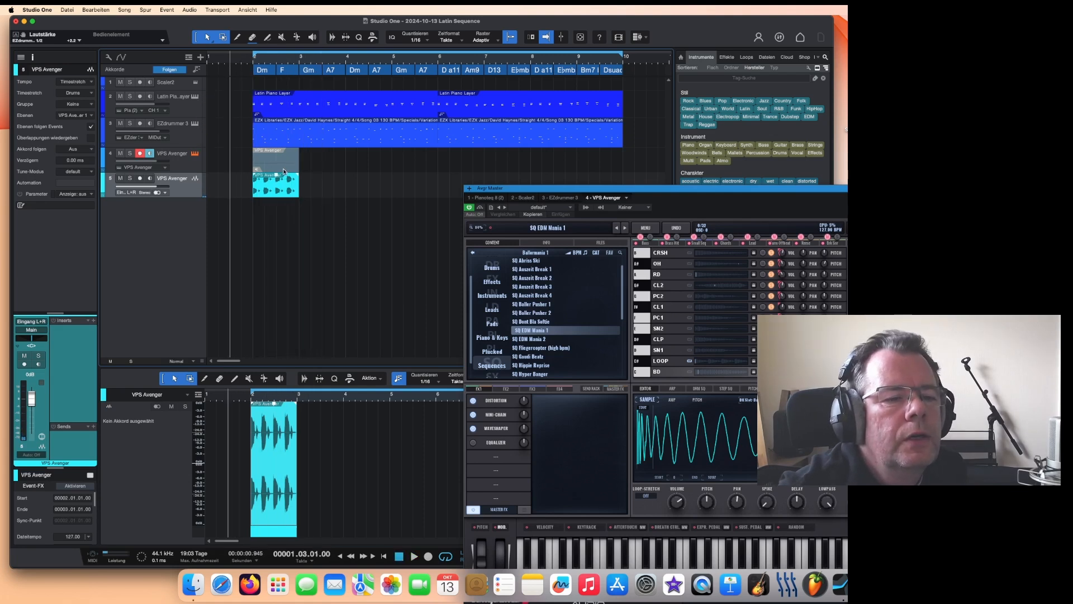
Step: Move the Avenger MIDI event further along its track and select the rendered audio event
drag(282, 167, 377, 172)
click(290, 194)
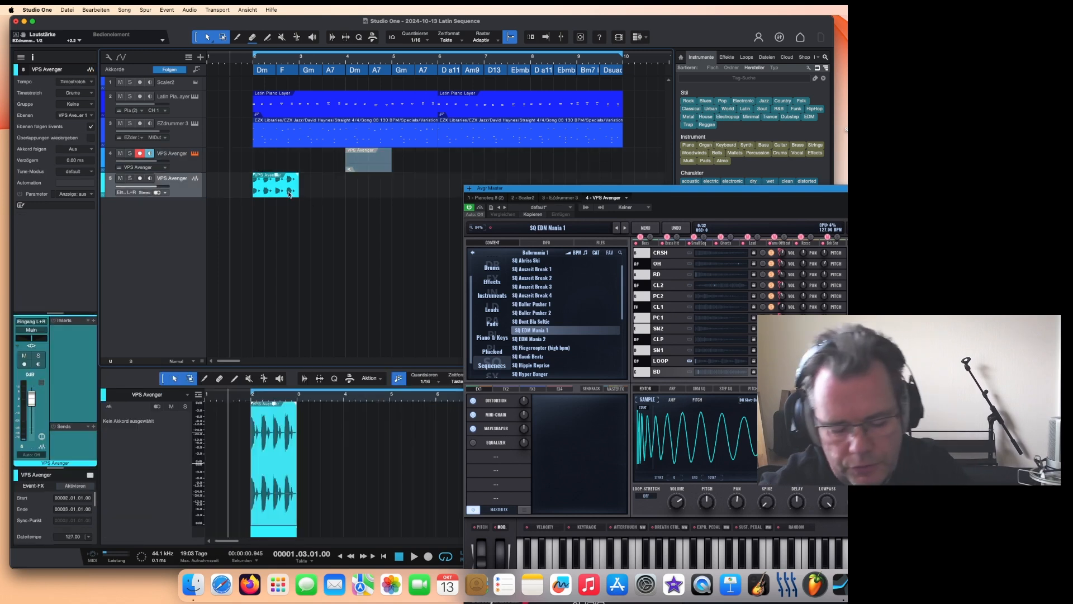
Step: Duplicate the rendered Avenger audio event
key(d)
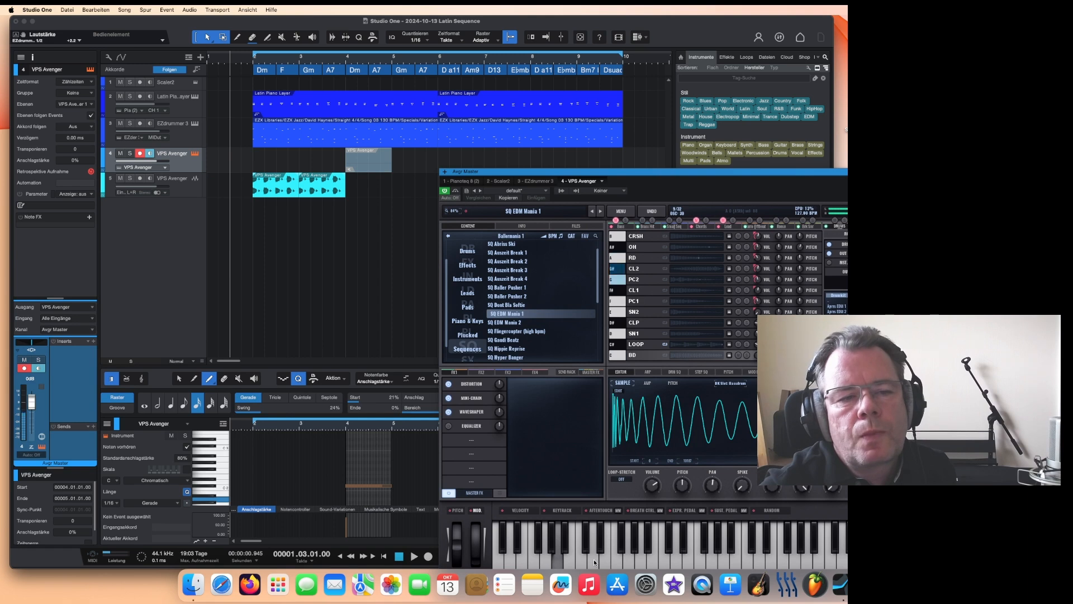
drag(693, 174, 875, 135)
Step: Render the Avenger MIDI event to a new audio event
click(371, 167)
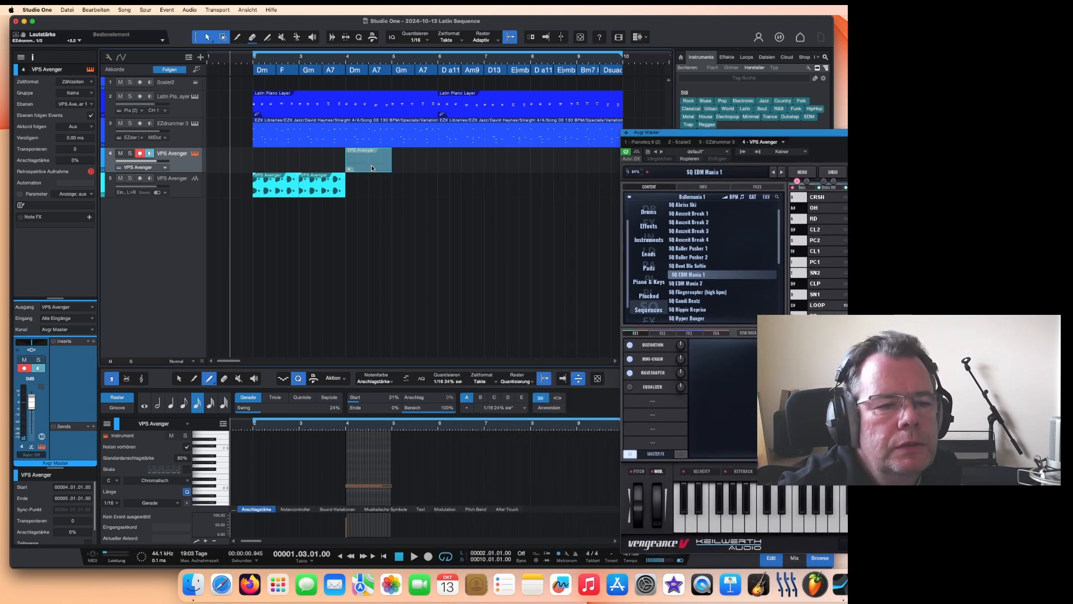
right_click(378, 209)
click(383, 240)
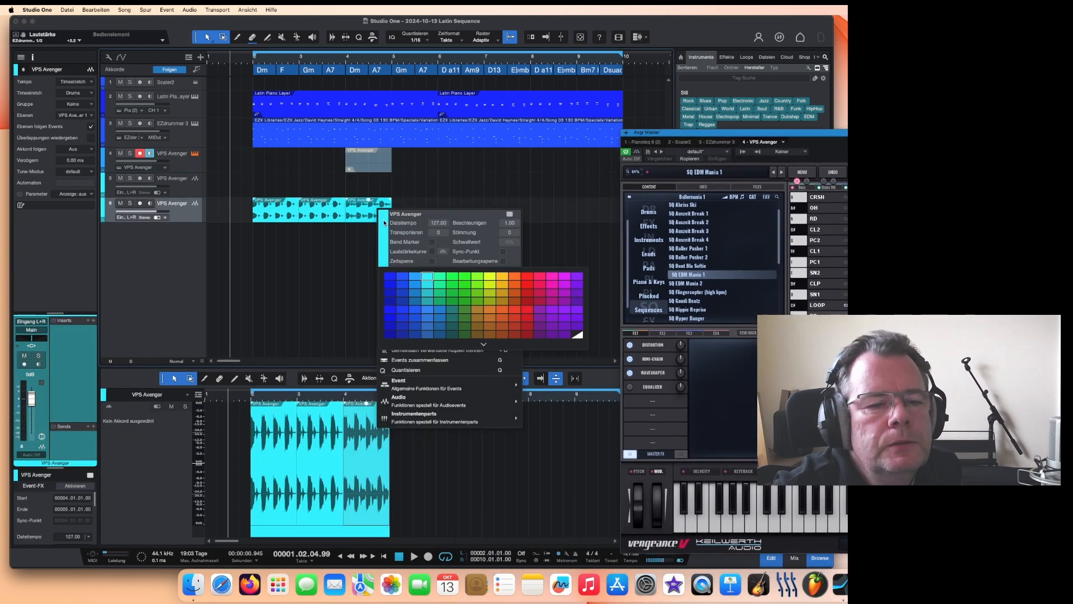
Step: Color the newly rendered audio event green
click(452, 292)
click(441, 279)
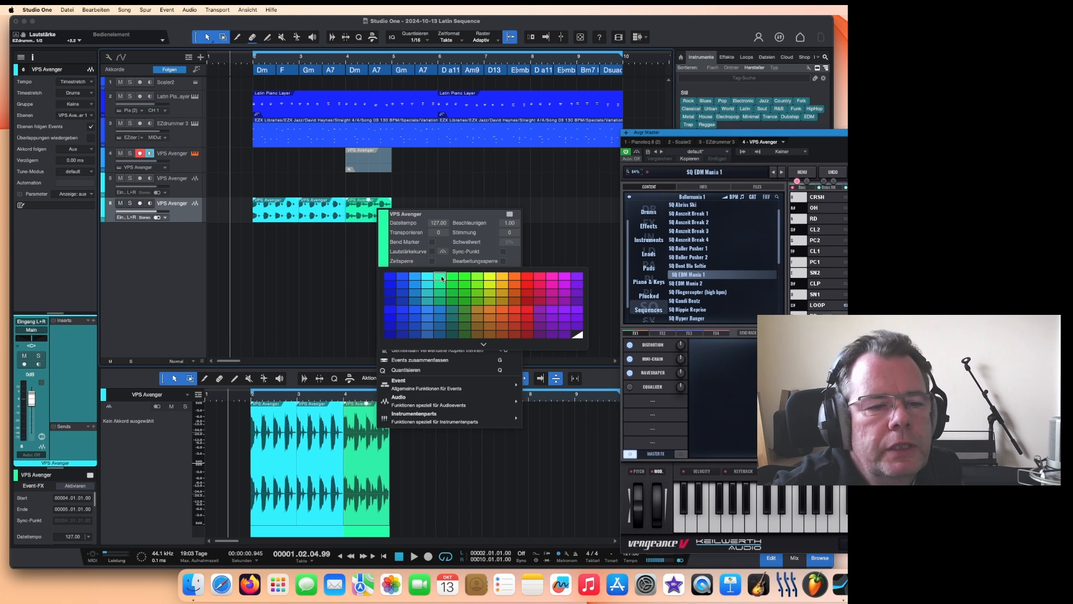
click(441, 276)
Step: Play back the arrangement from the song start
click(428, 182)
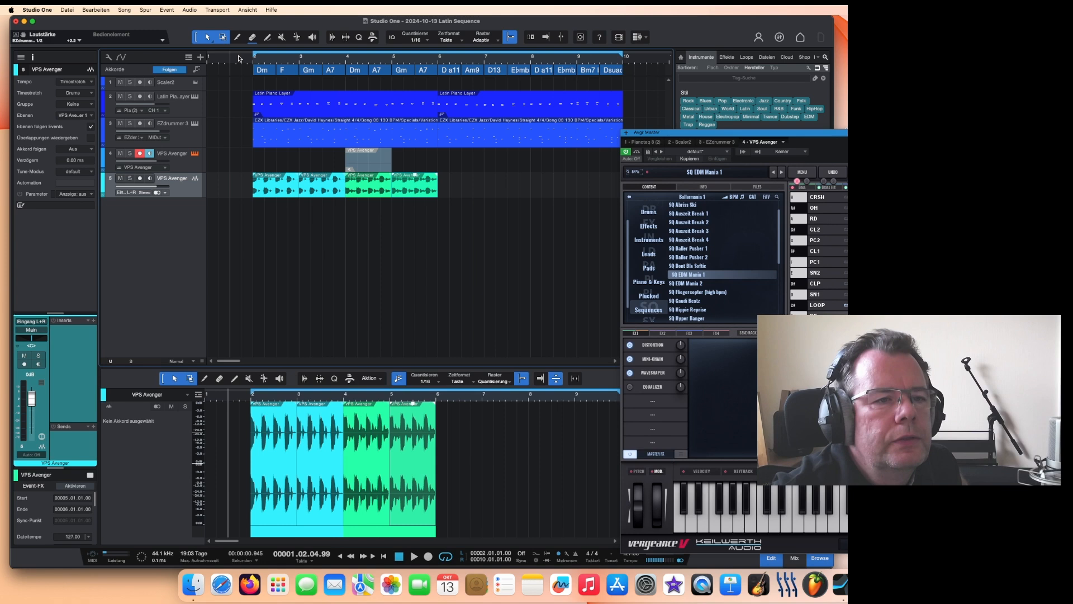
click(239, 58)
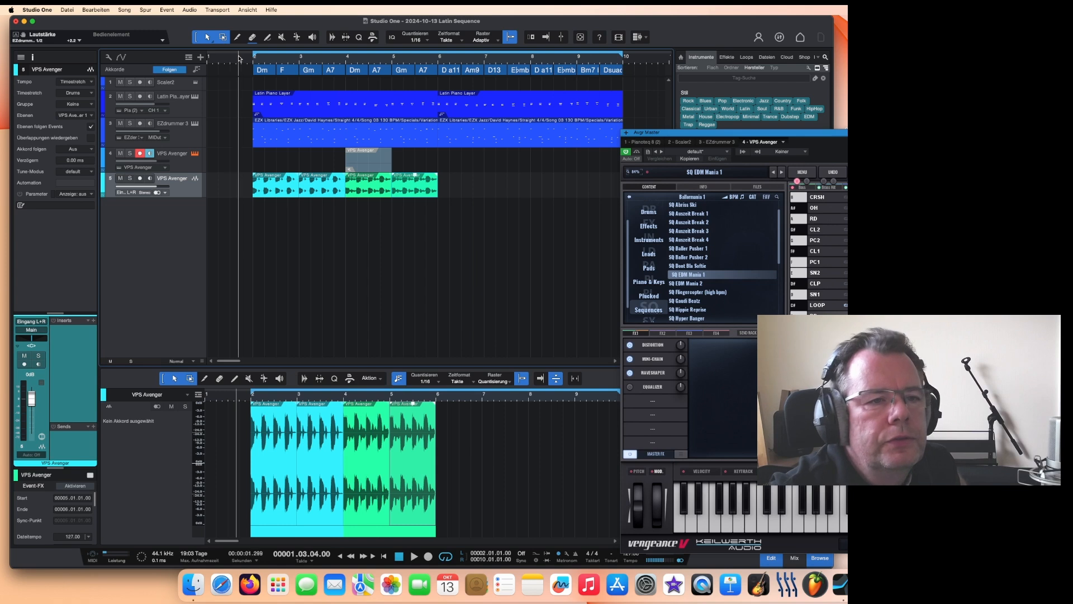
key(space)
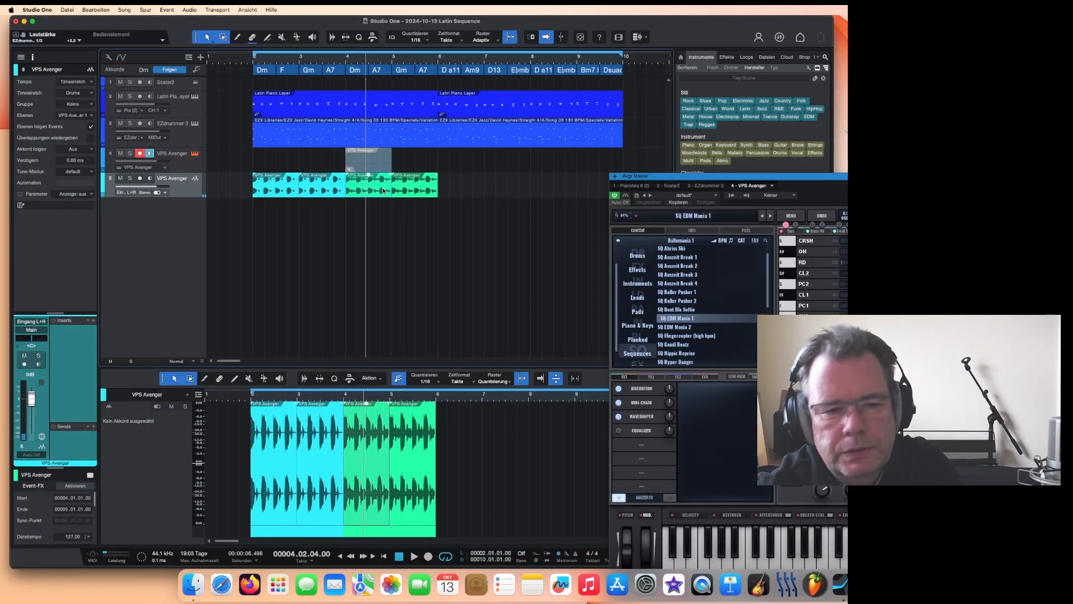
key(Delete)
click(372, 170)
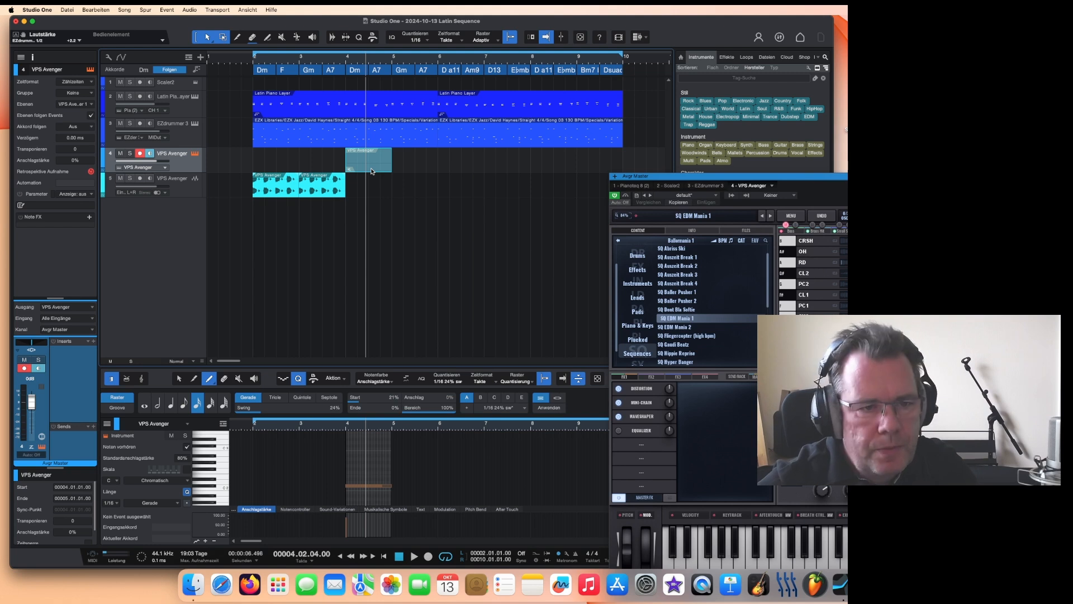
key(ctrl+z)
Step: Play back the arrangement from partway through bar 3
click(330, 58)
key(space)
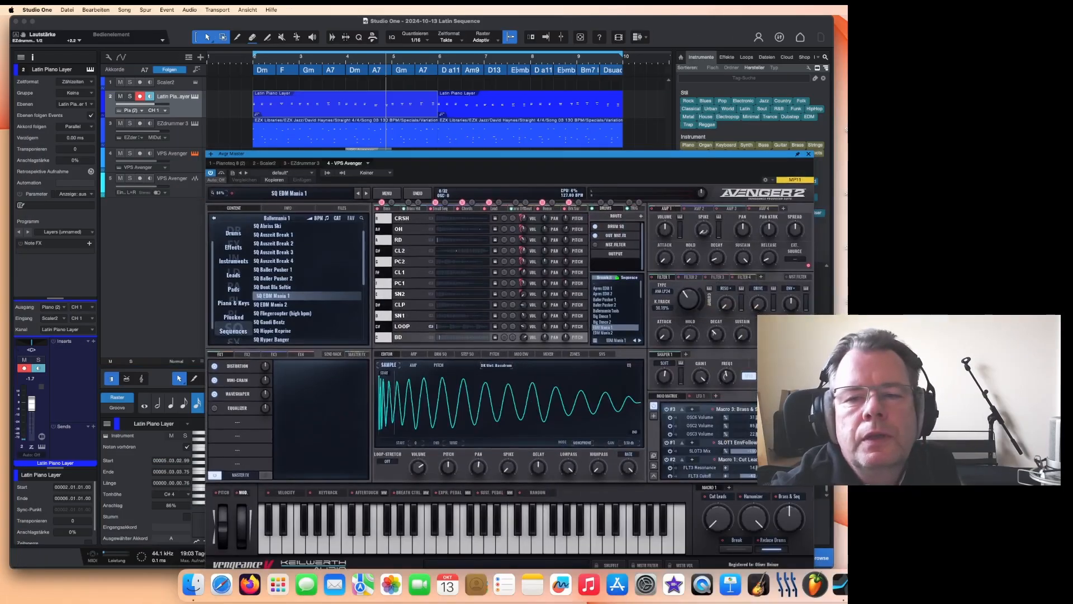
Step: Move the Avenger MIDI event two bars later along its track
drag(447, 153, 454, 269)
click(379, 169)
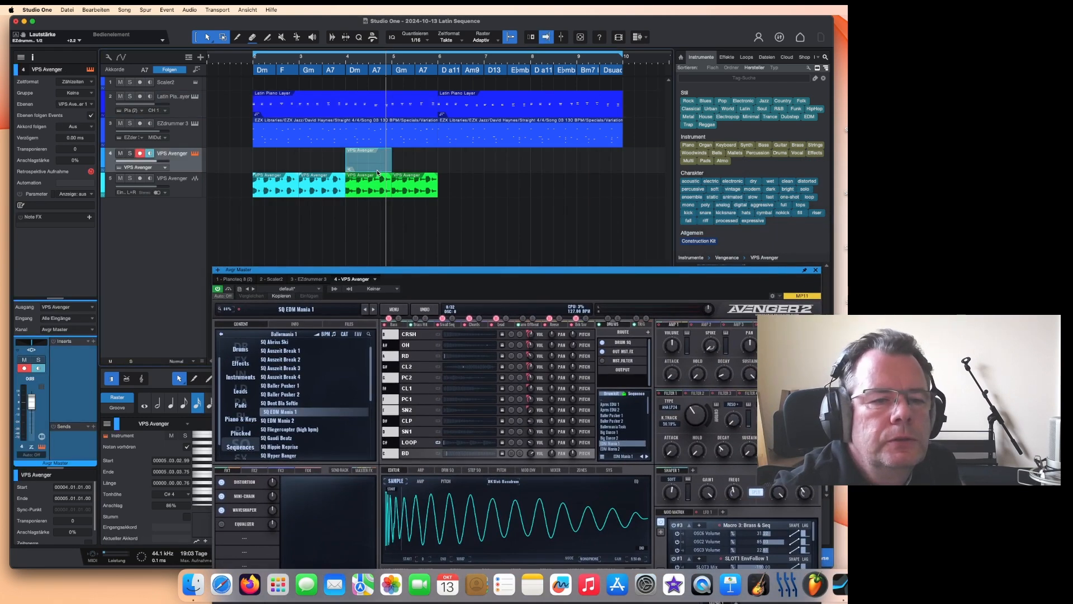
drag(469, 163, 467, 162)
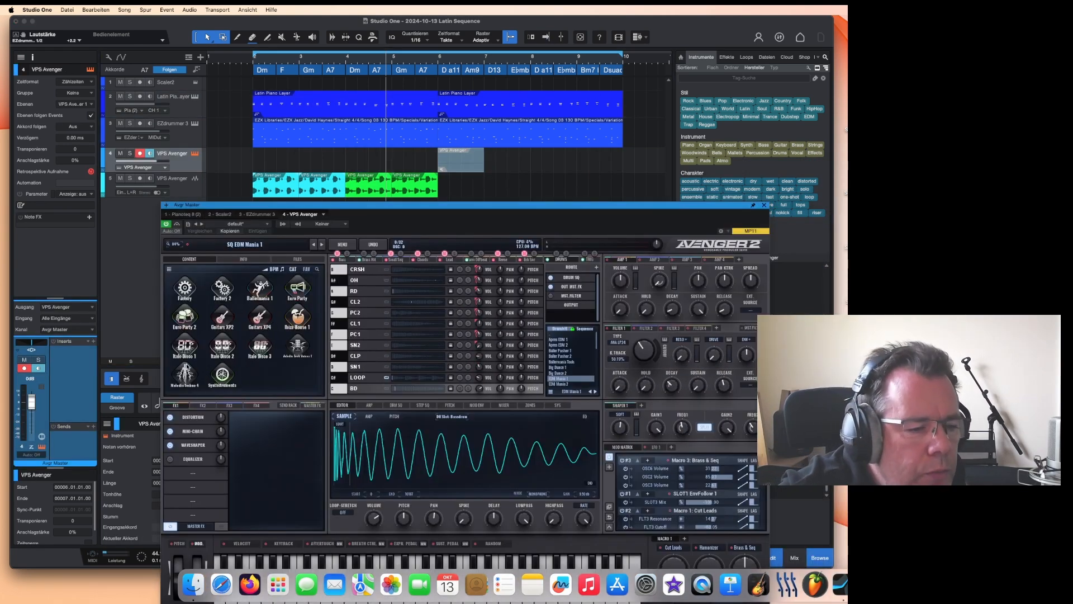
Step: Load the SQ Animatronics sequence preset in the Avenger plug-in
click(185, 372)
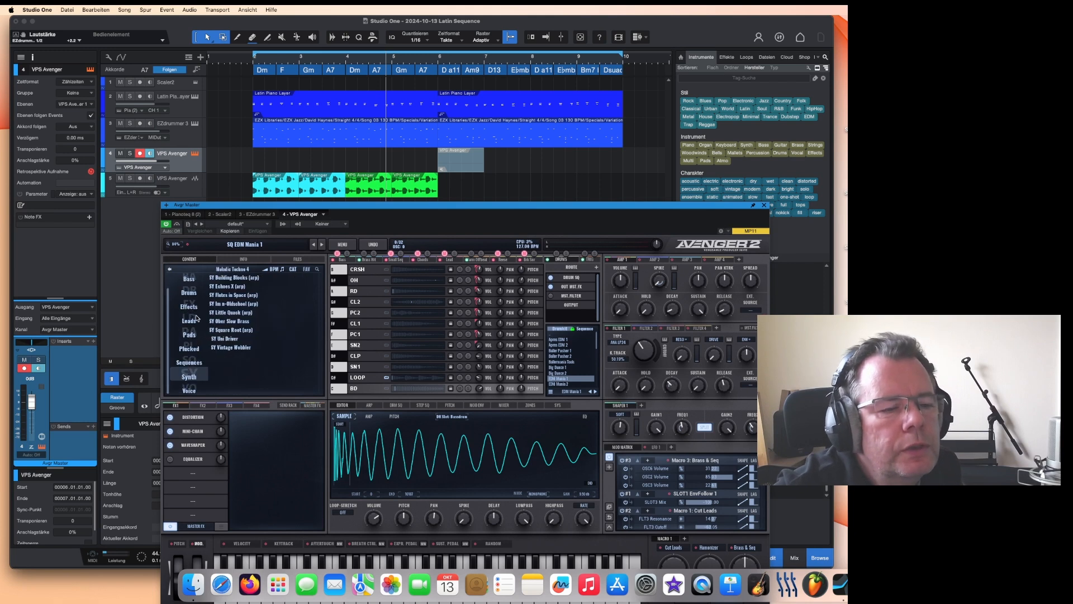
click(190, 363)
click(230, 347)
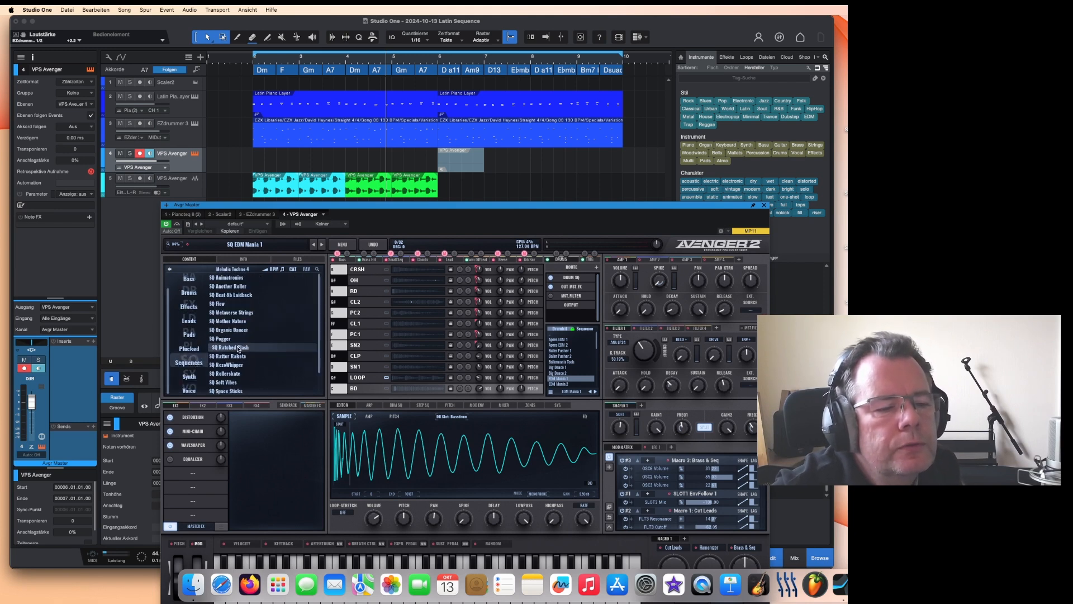
click(232, 279)
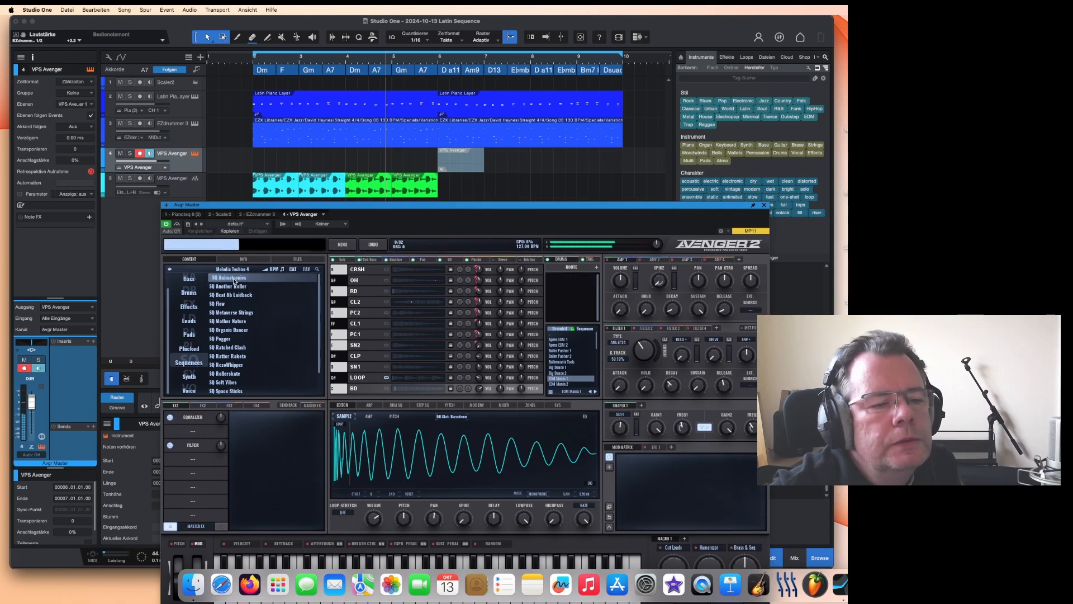
drag(399, 208, 337, 146)
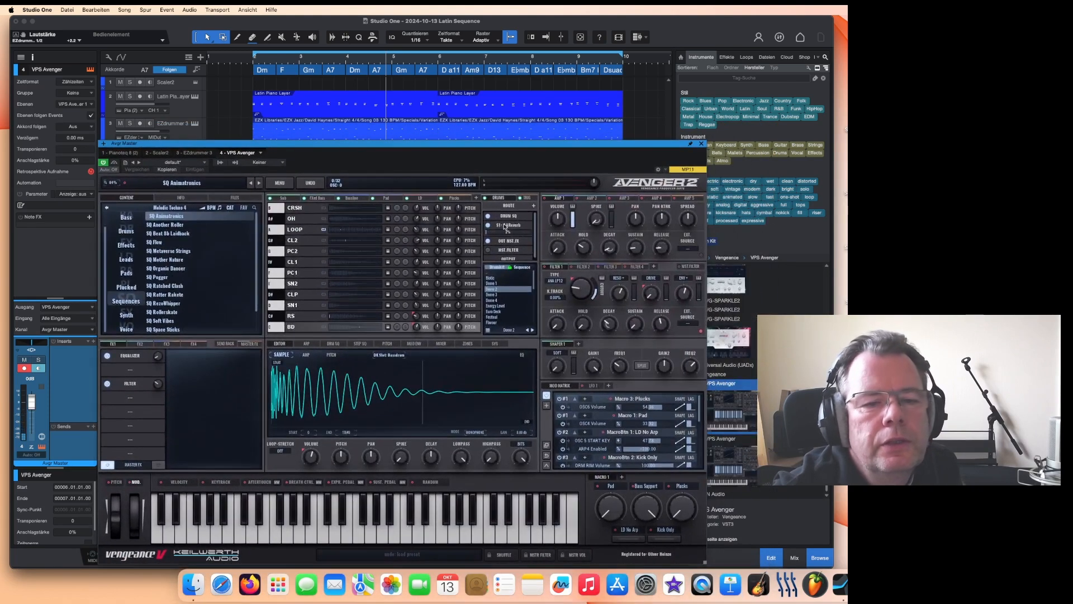
drag(499, 149, 506, 186)
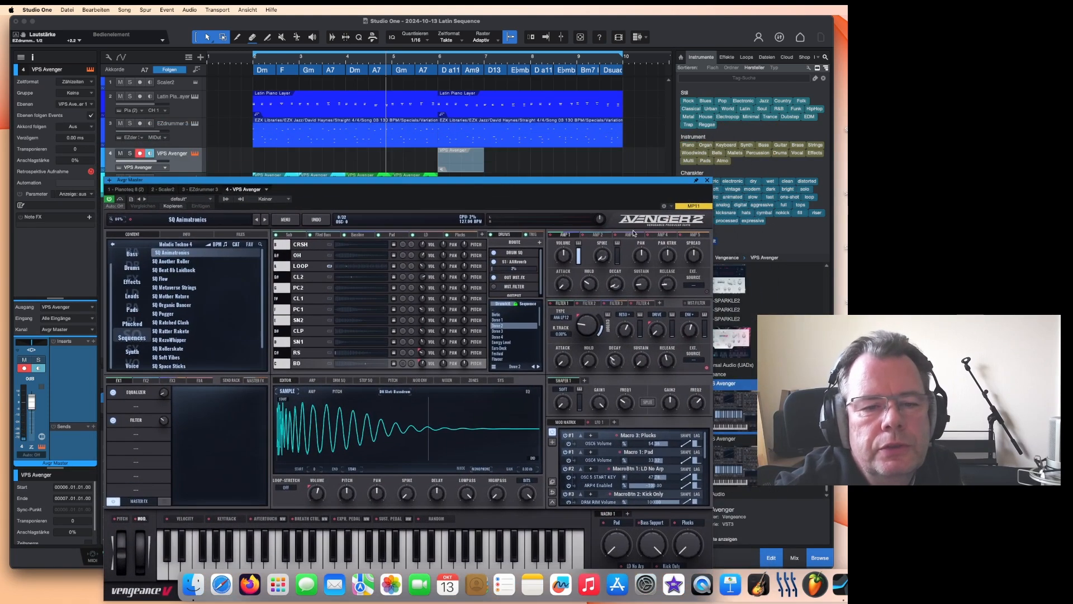
right_click(502, 237)
click(504, 236)
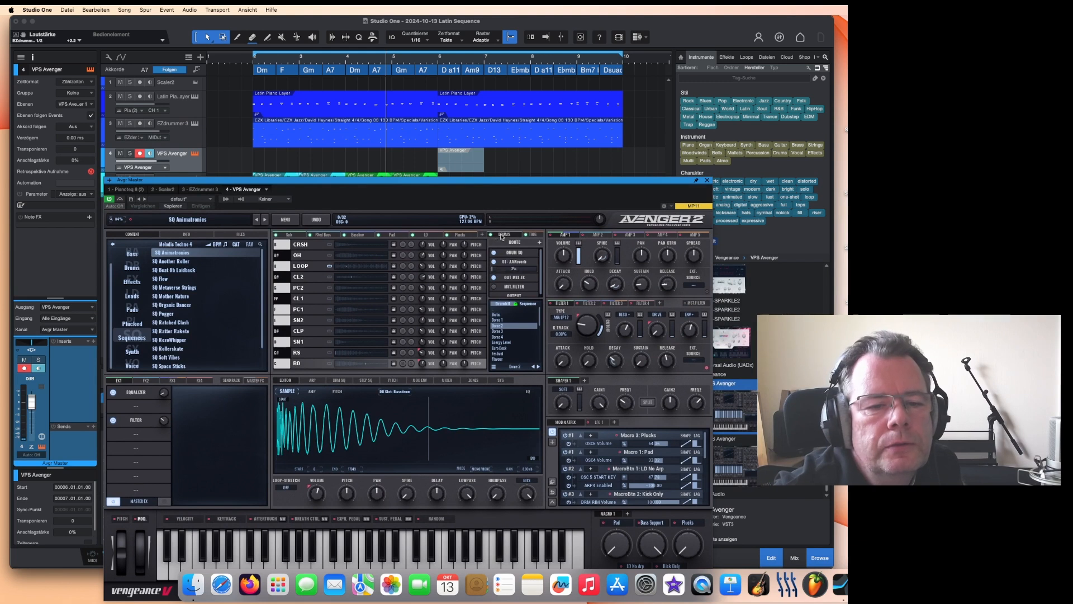
click(509, 228)
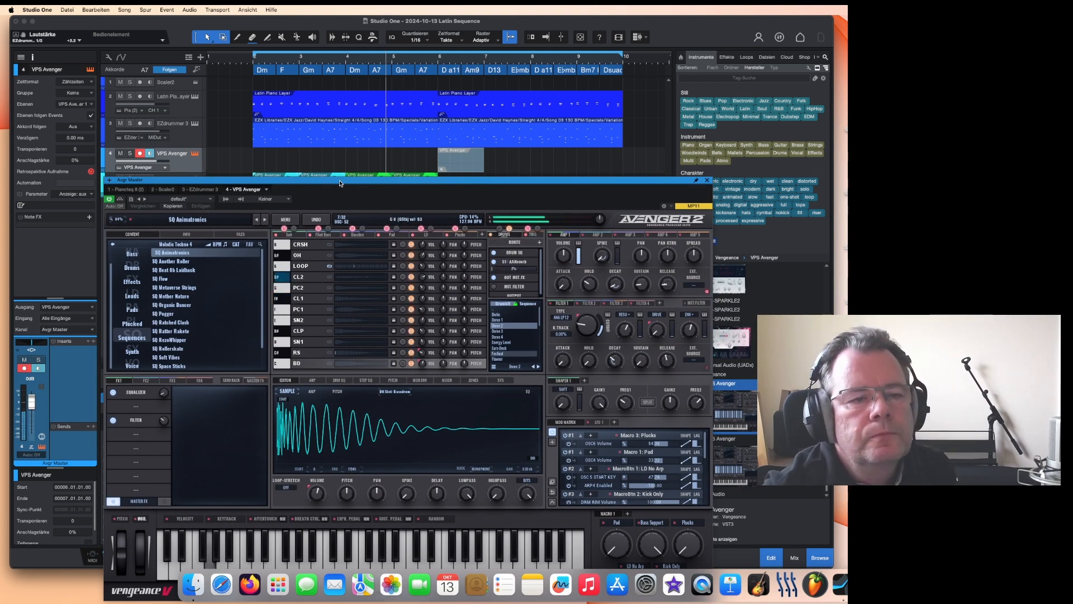
Step: Render the moved Avenger MIDI event to an audio file
drag(340, 180, 445, 248)
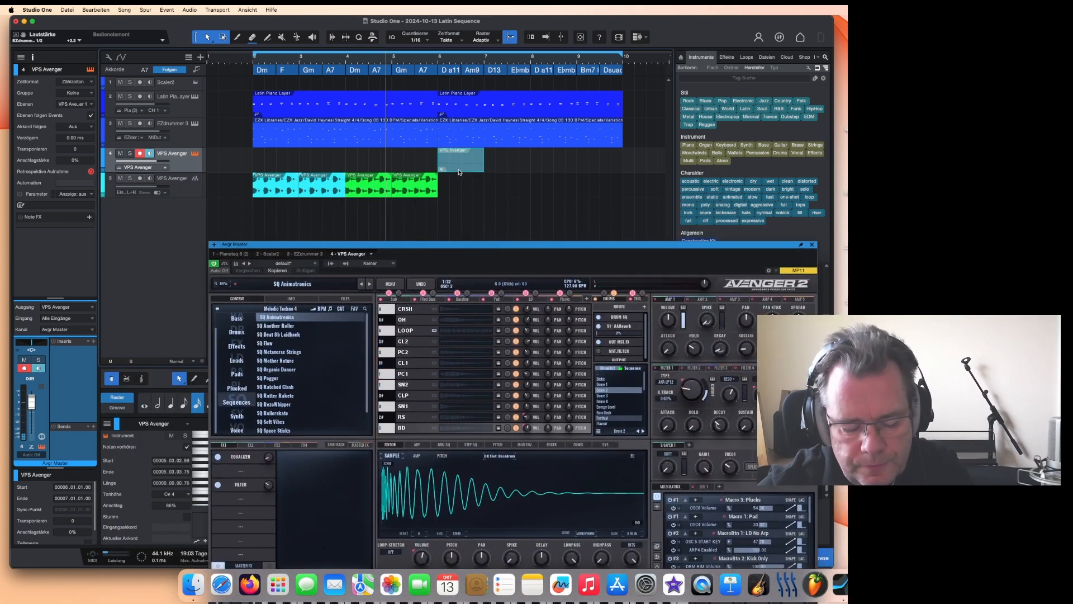
click(458, 170)
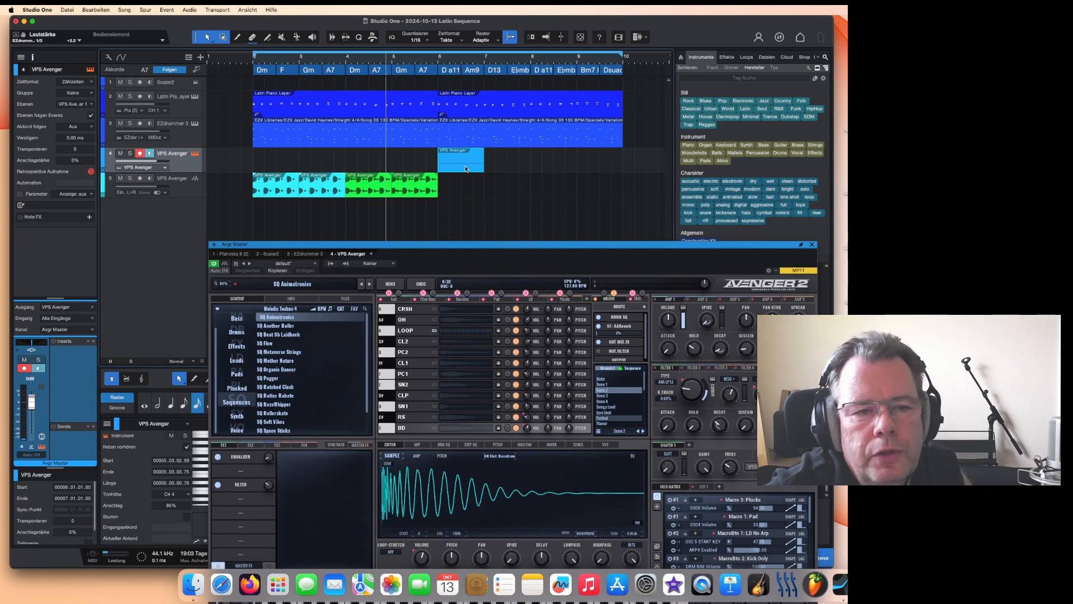
right_click(465, 168)
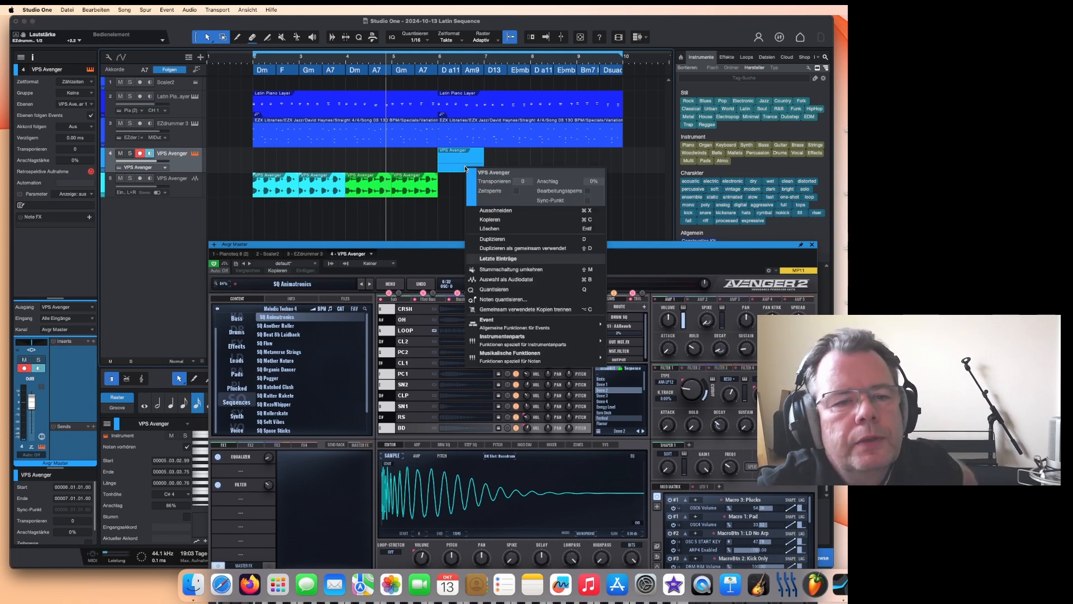
click(501, 280)
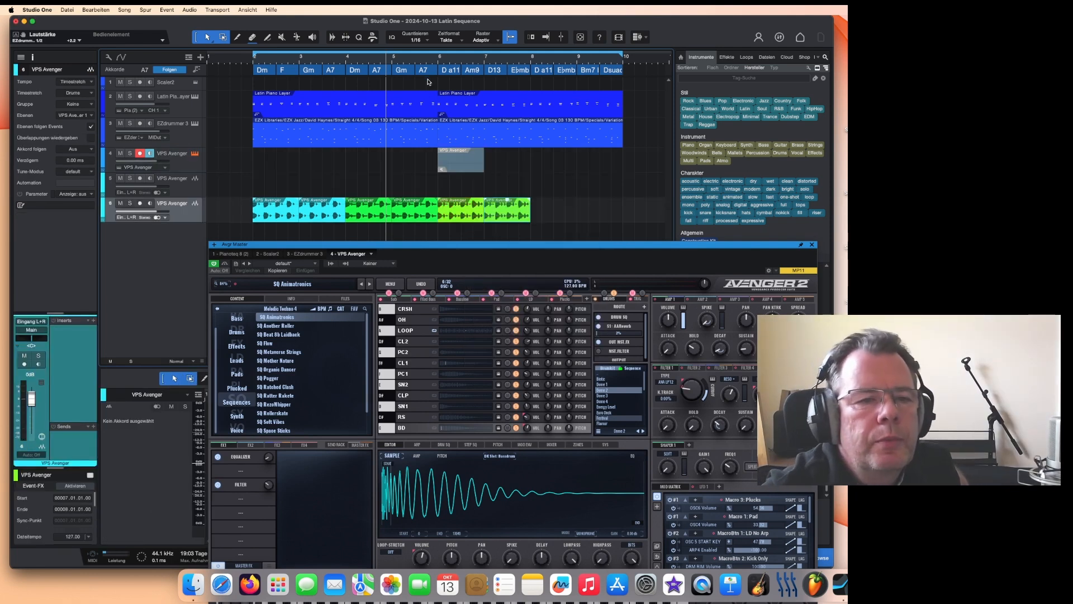
Step: Play back the arrangement from around bar 5
click(426, 60)
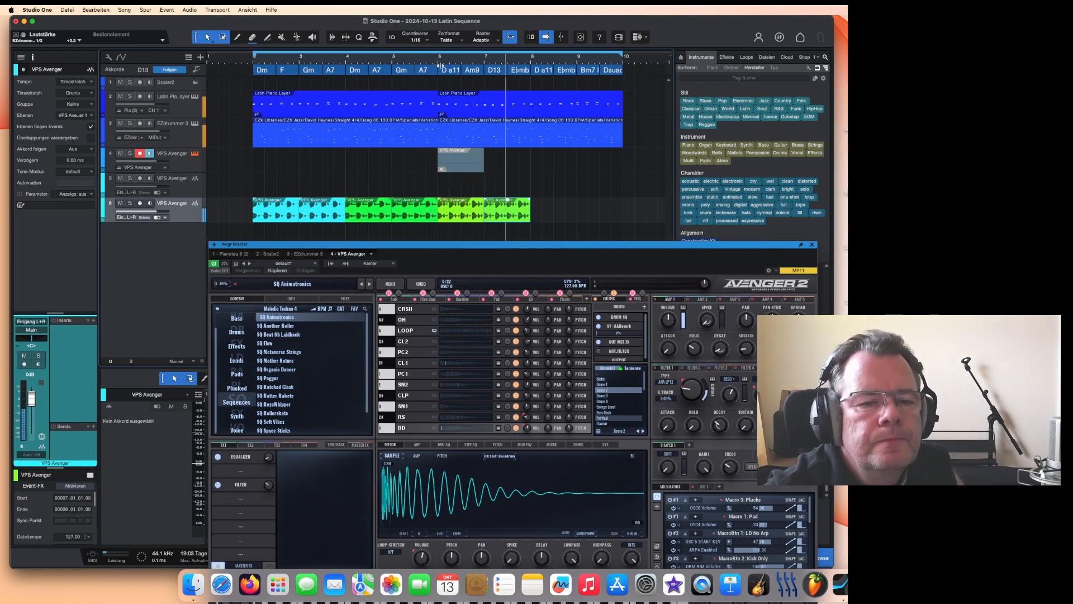
key(space)
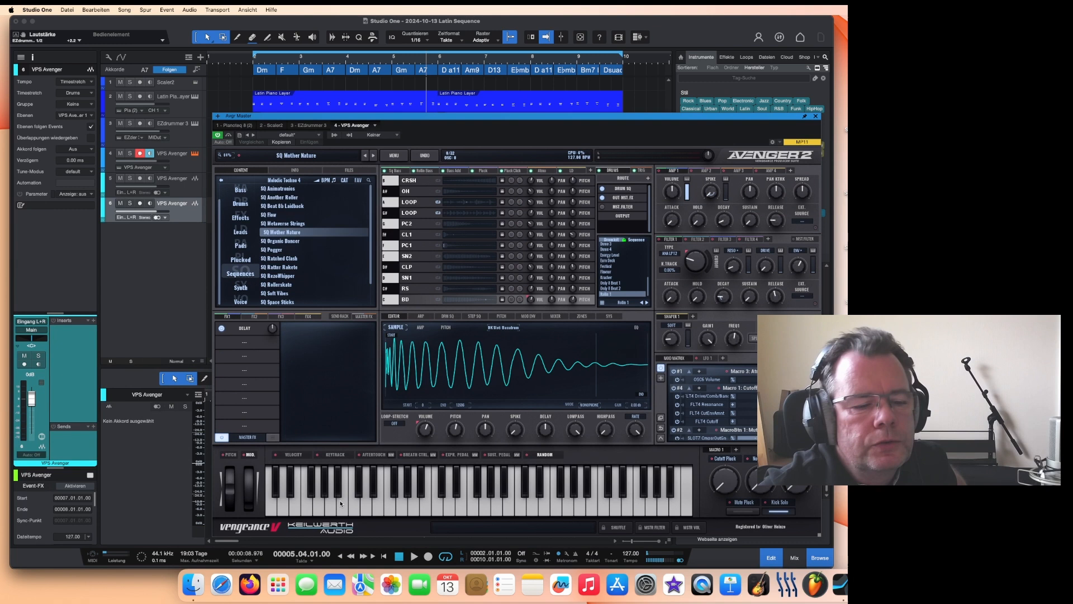
Step: Load the SQ Mother Nature sequence preset in the Avenger plug-in
click(340, 504)
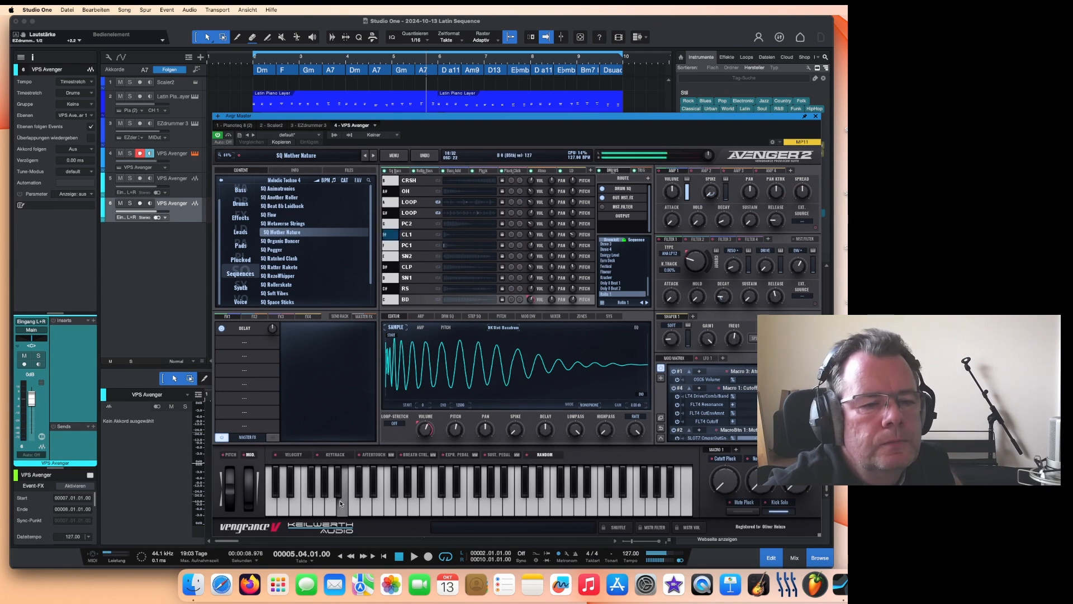
click(294, 234)
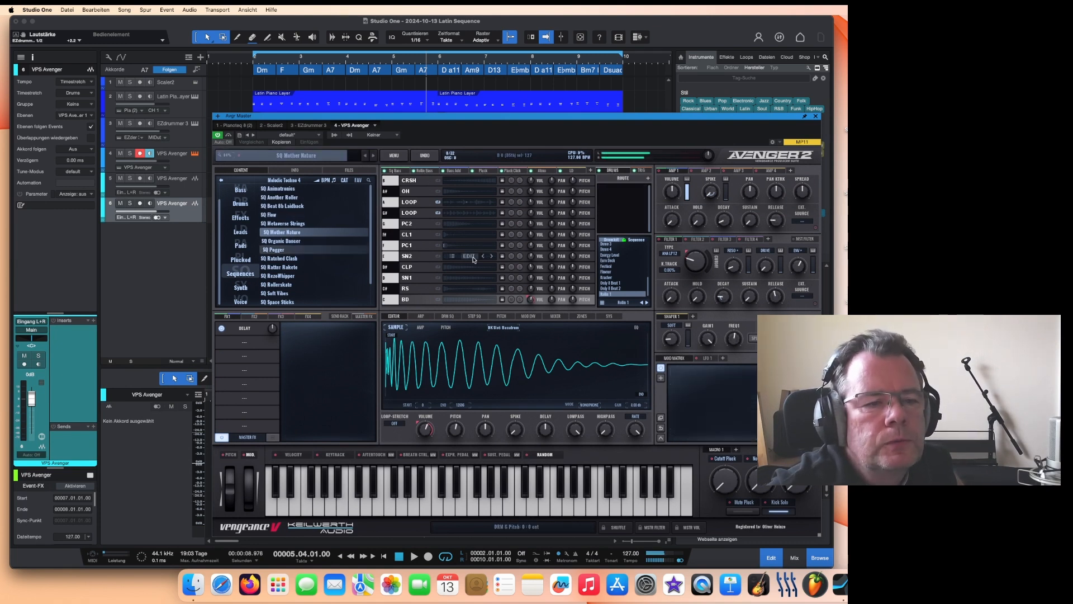
click(618, 165)
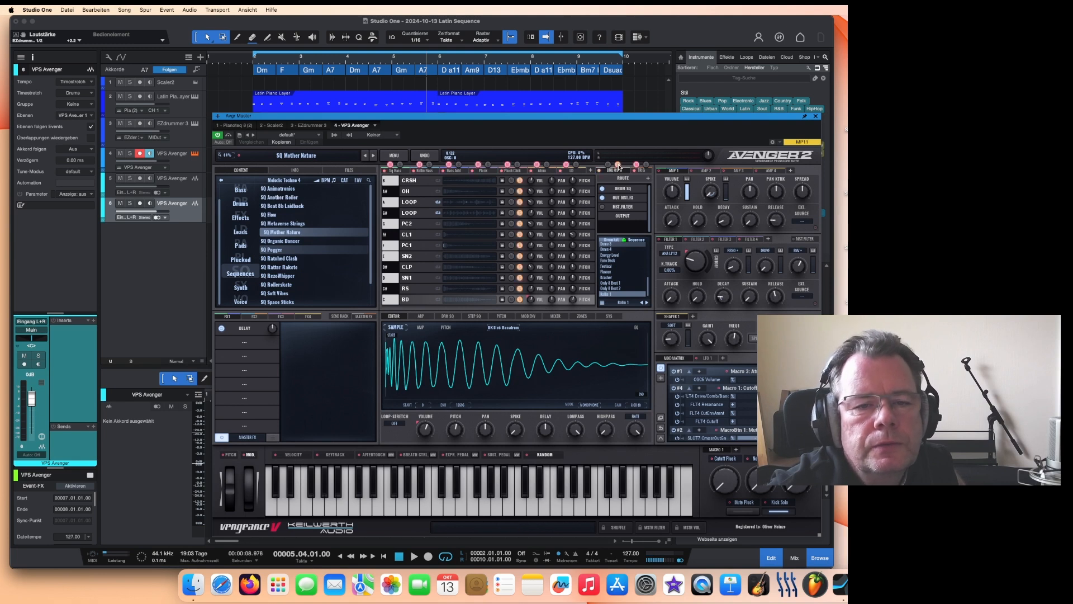
Step: Move the Avenger MIDI event two bars later and render it to an audio file
drag(589, 117, 765, 336)
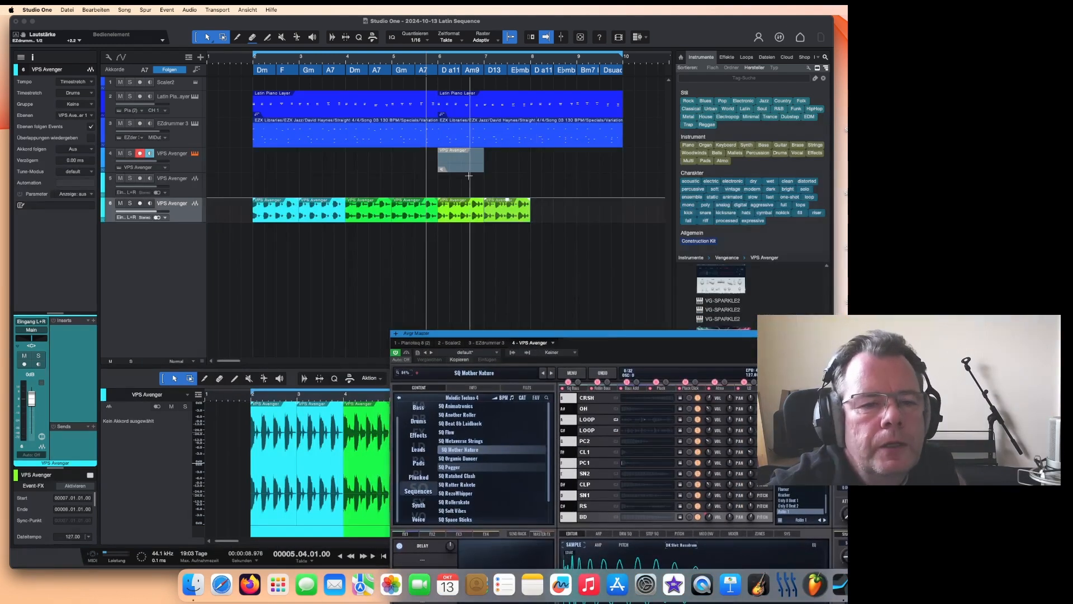
right_click(564, 167)
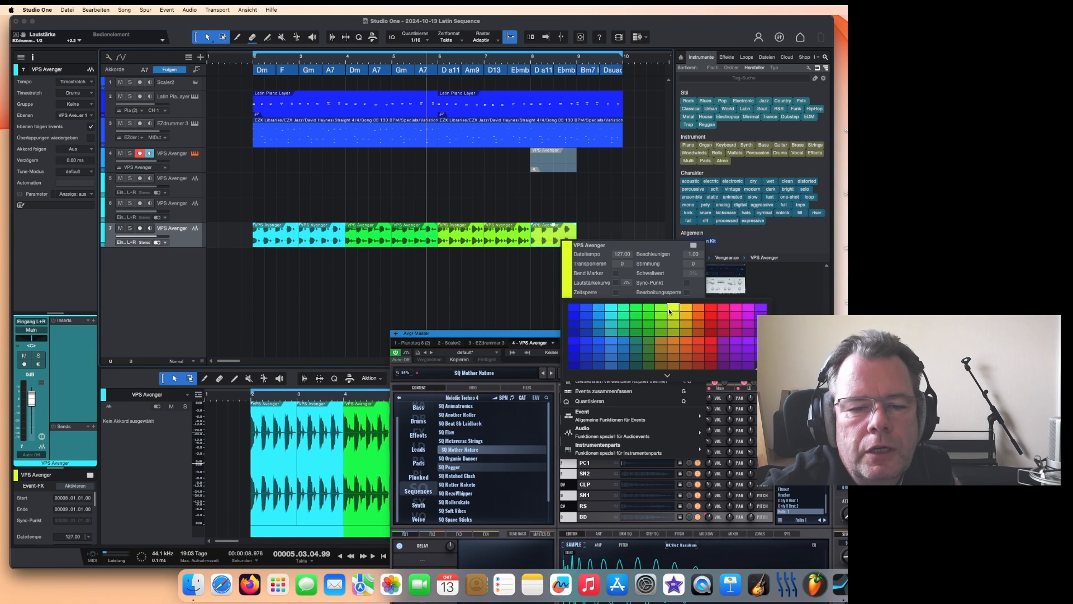
click(687, 310)
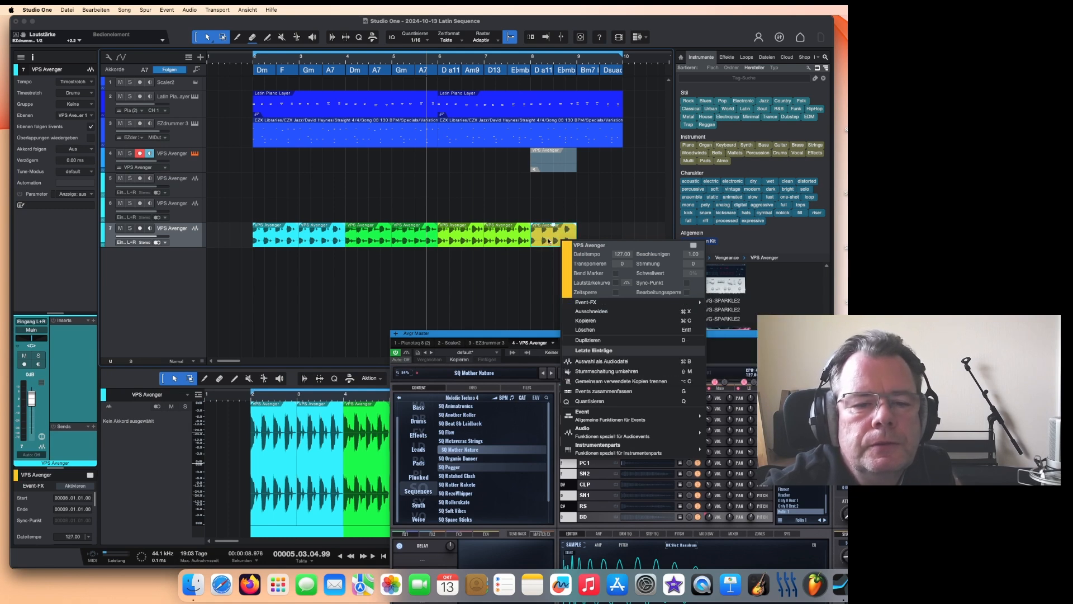
Step: Duplicate the newly rendered orange audio event right after itself
click(548, 242)
key(d)
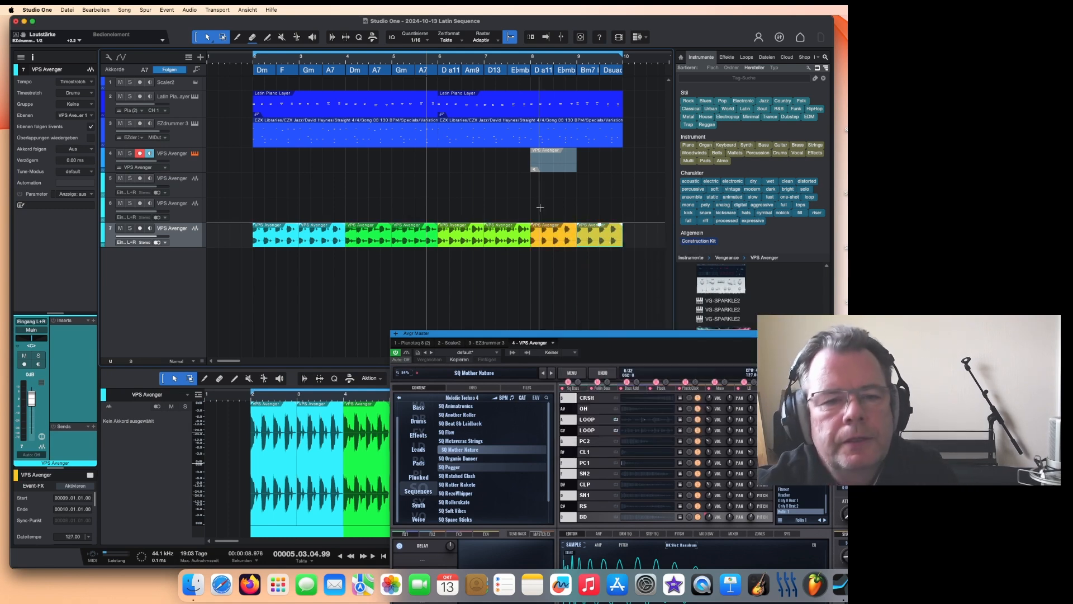
Step: Remove the selected extra Avenger audio tracks
click(183, 220)
right_click(183, 221)
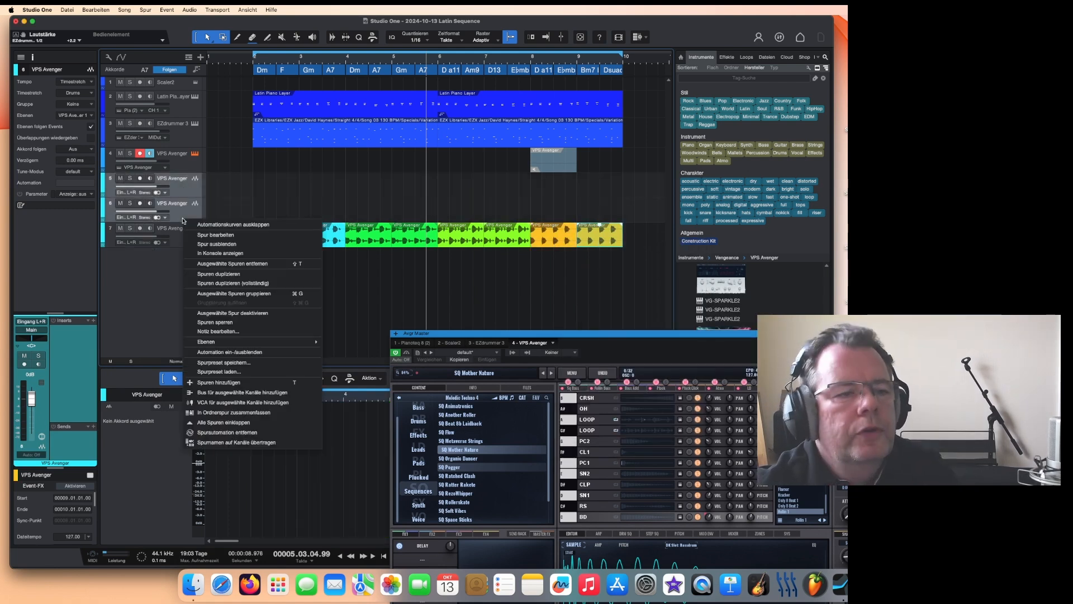
click(233, 264)
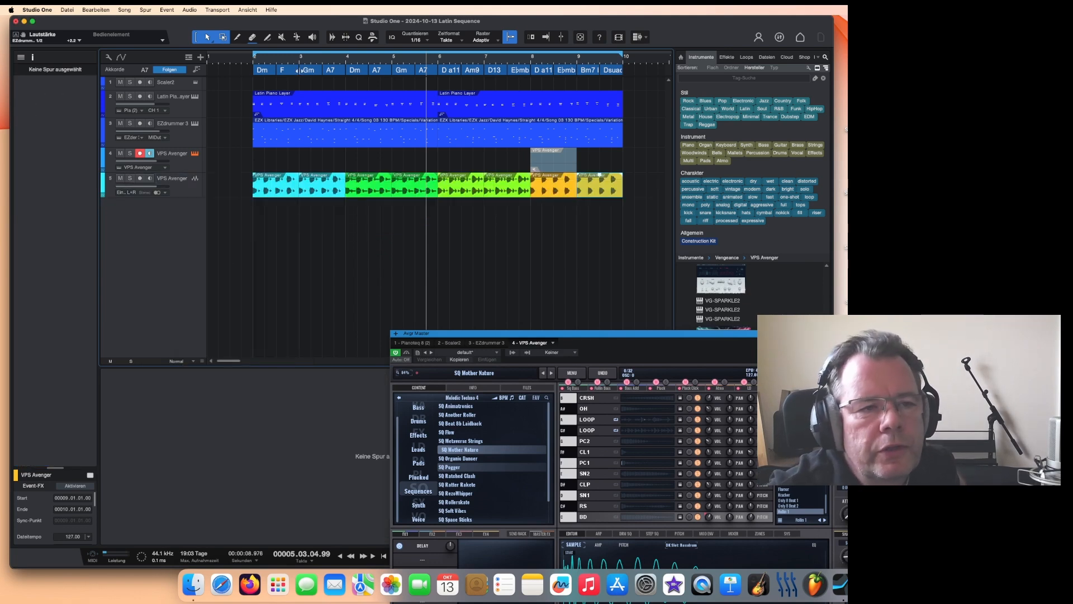
Step: Return to the song start and close the Avenger plug-in window
drag(594, 338, 458, 104)
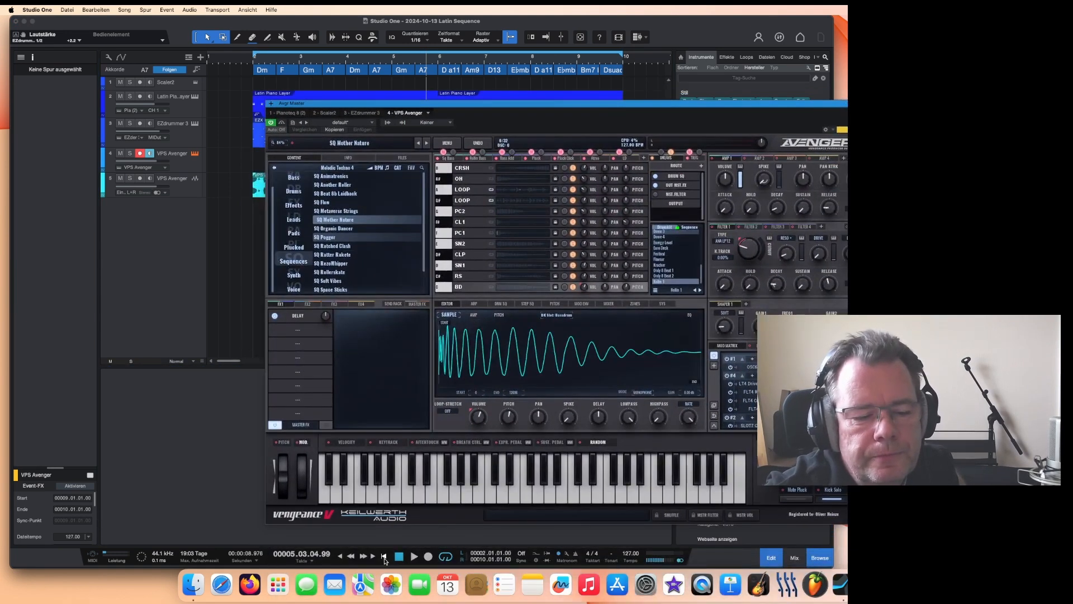
click(384, 556)
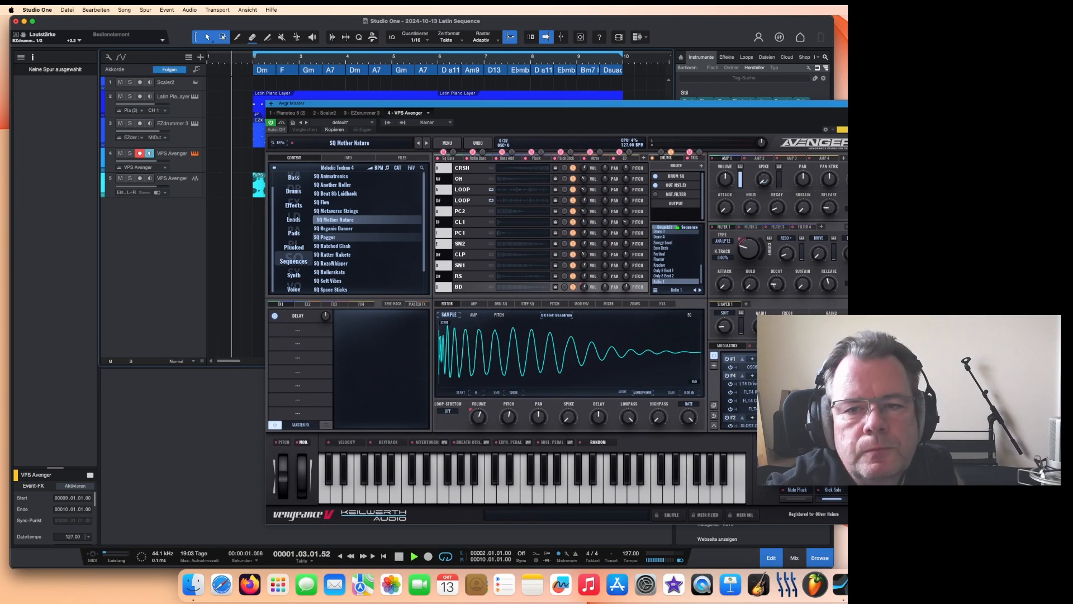
click(256, 114)
click(257, 114)
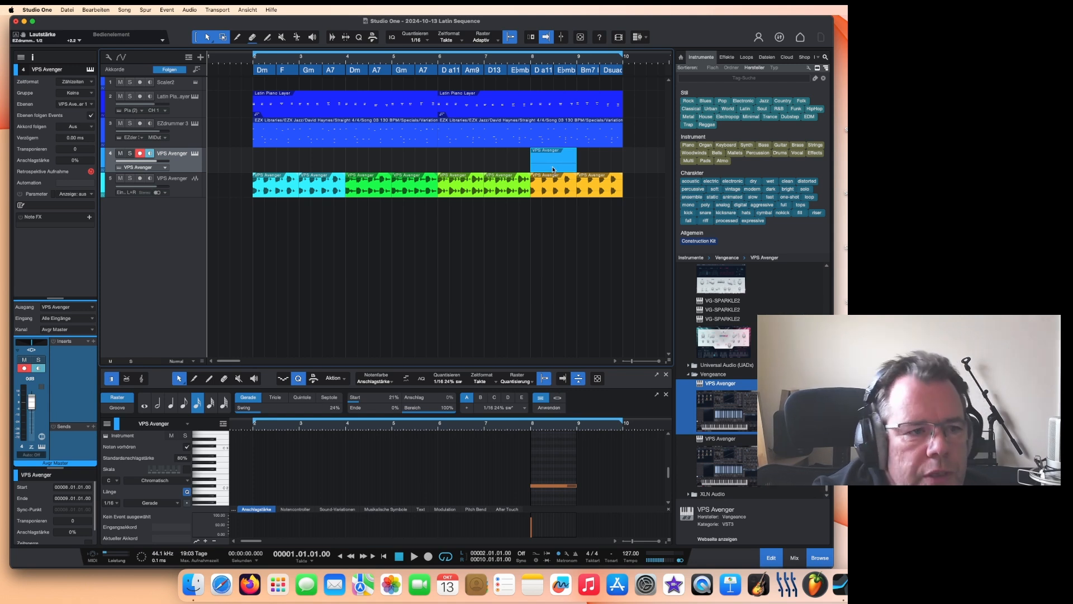
Step: Move the Avenger MIDI event to bar 4 and open its Avenger plug-in window
drag(553, 169, 367, 166)
right_click(367, 166)
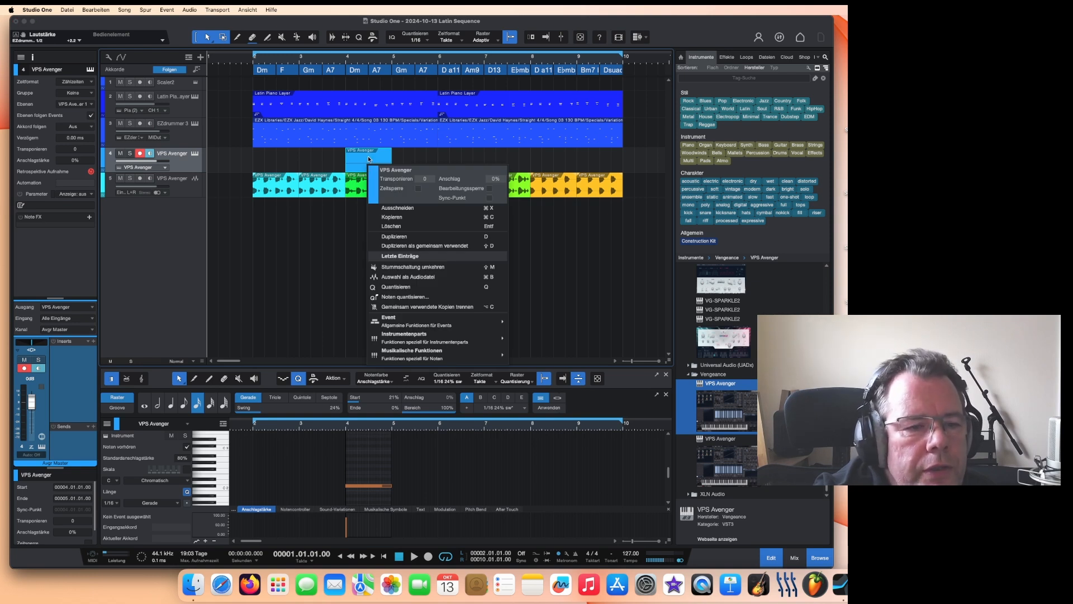
double_click(368, 163)
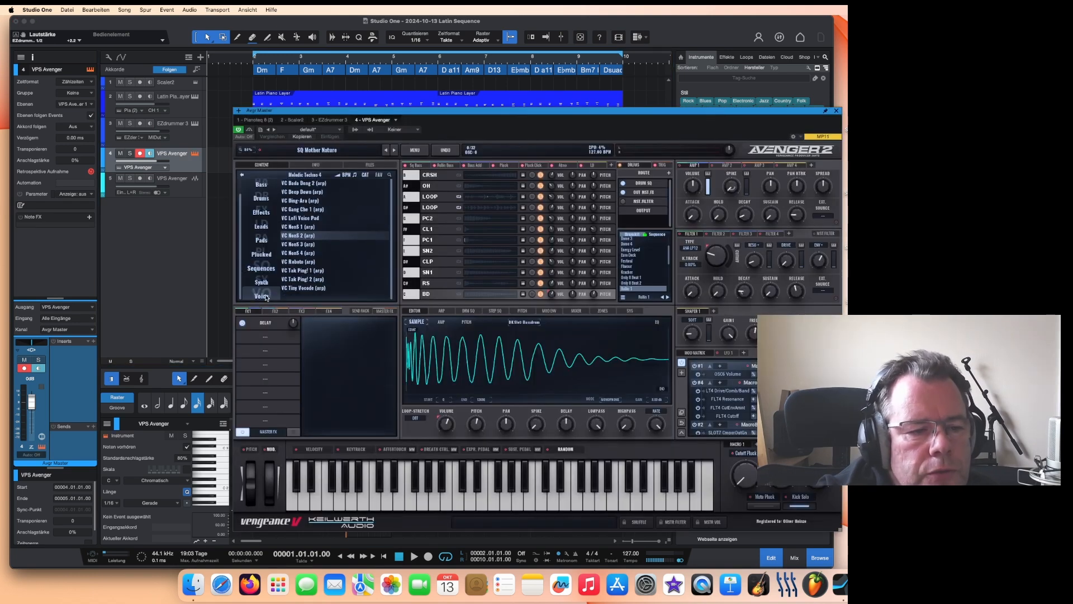
Step: Browse the Avenger preset list and load the VC Nus5 1 (arp) preset
scroll(298, 243, up, 1)
click(298, 243)
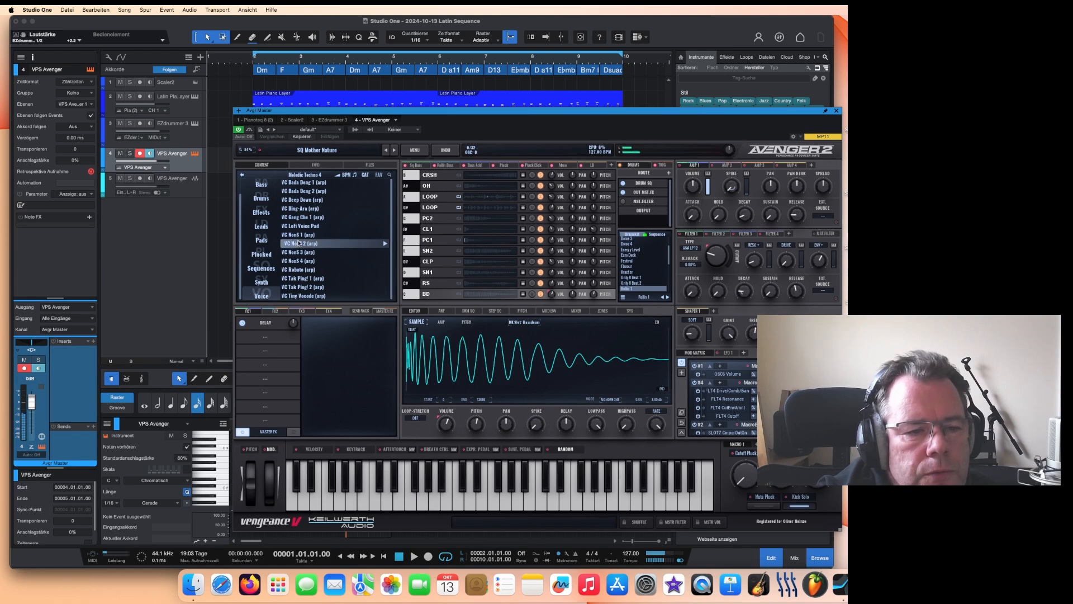
click(305, 183)
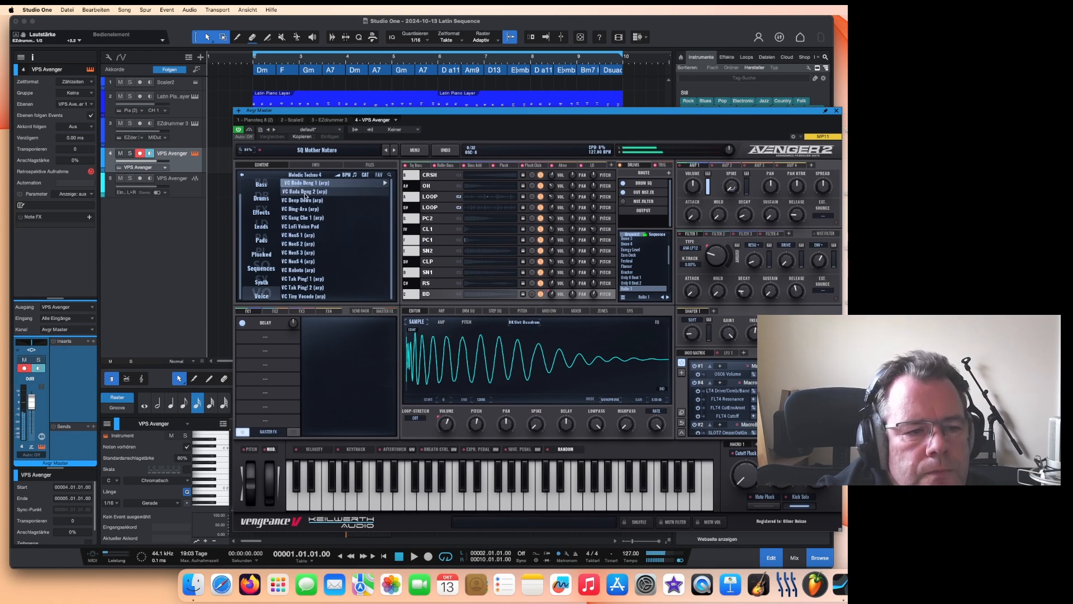
click(315, 218)
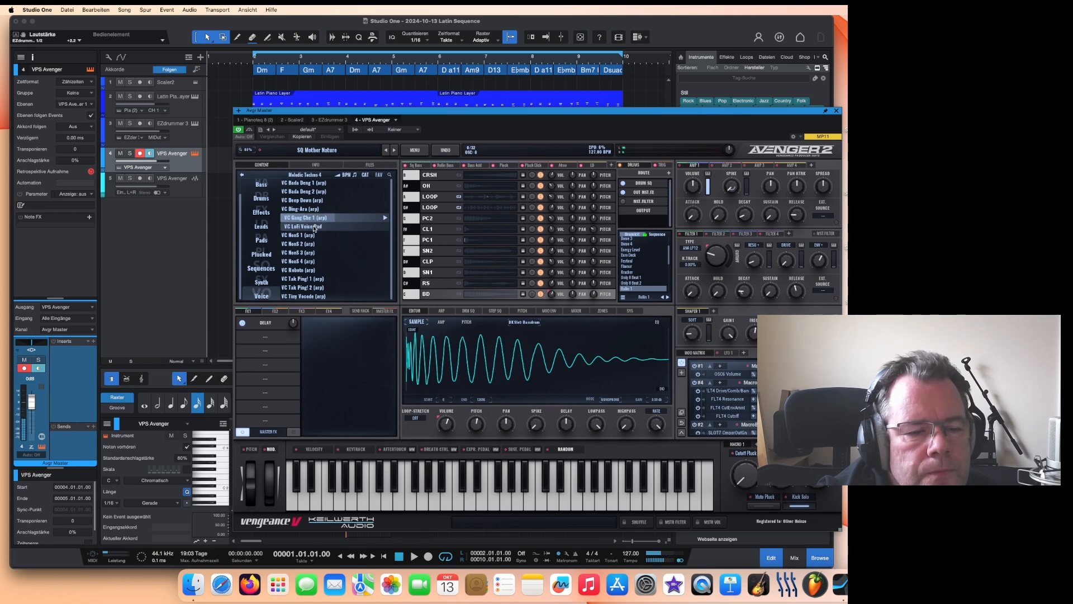
click(315, 228)
click(309, 235)
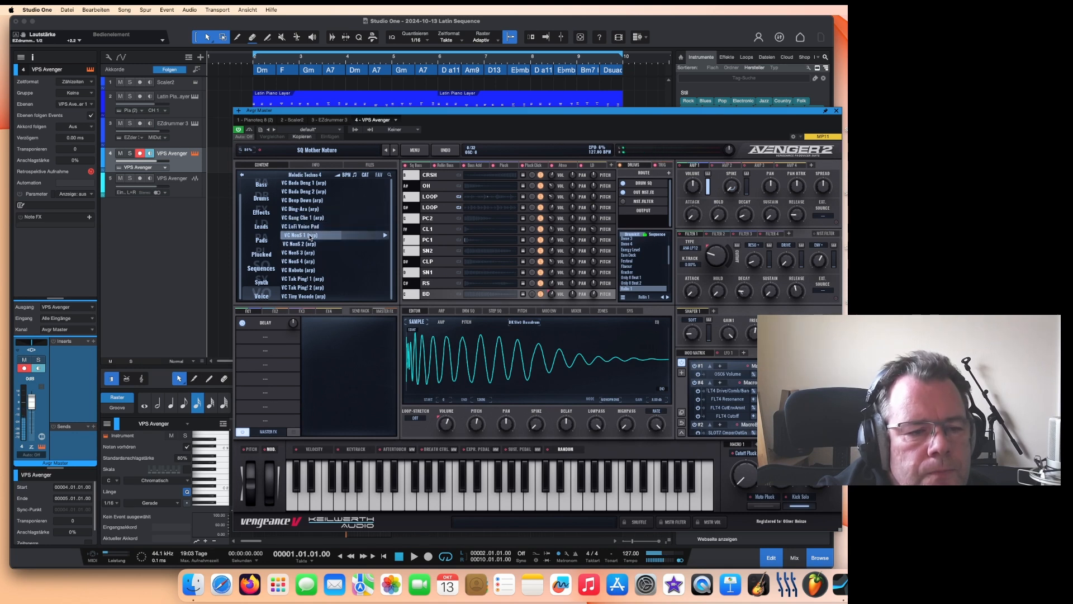
double_click(310, 235)
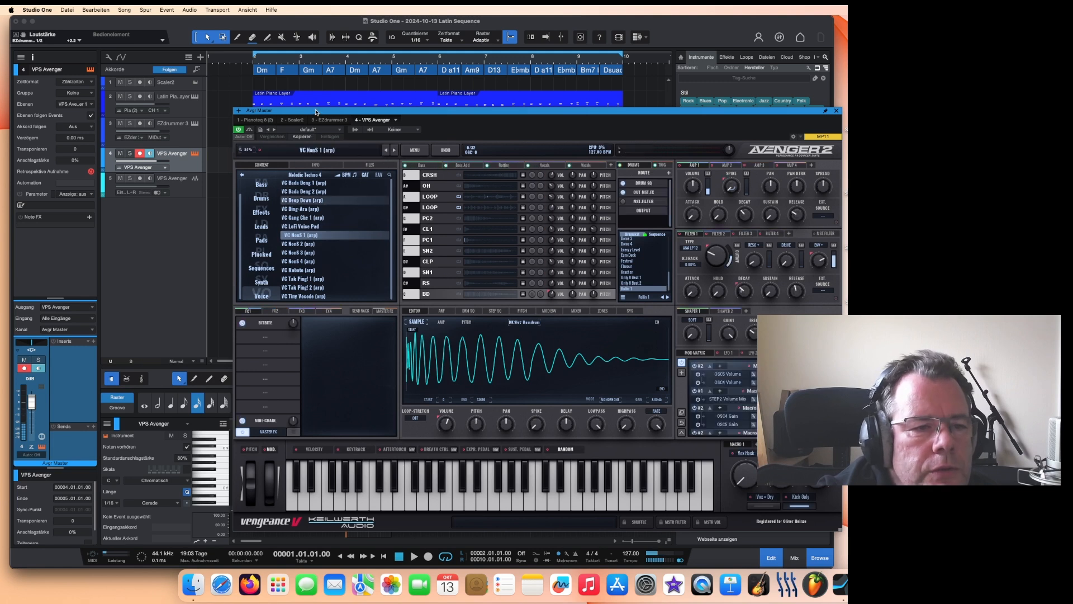
Step: Move the Avenger window aside and open the preset's sample loop view
drag(316, 112, 505, 82)
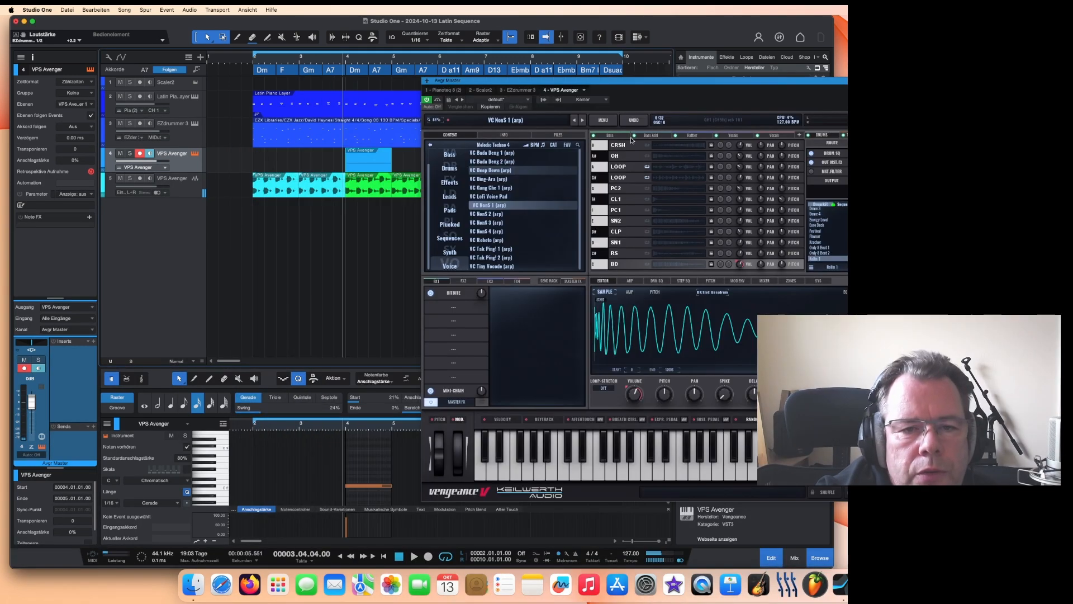
right_click(782, 138)
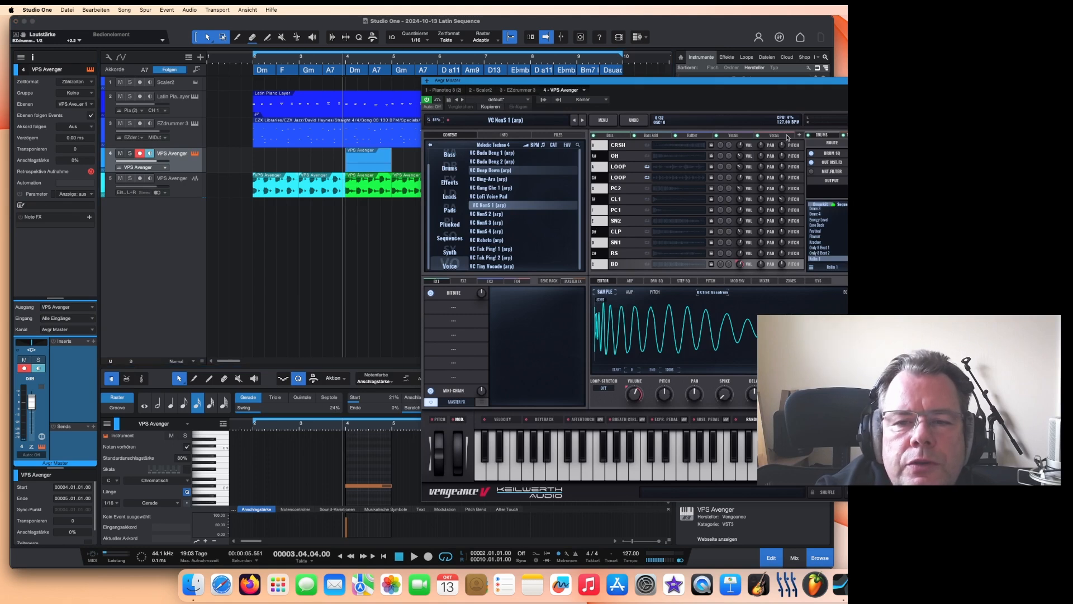
click(788, 137)
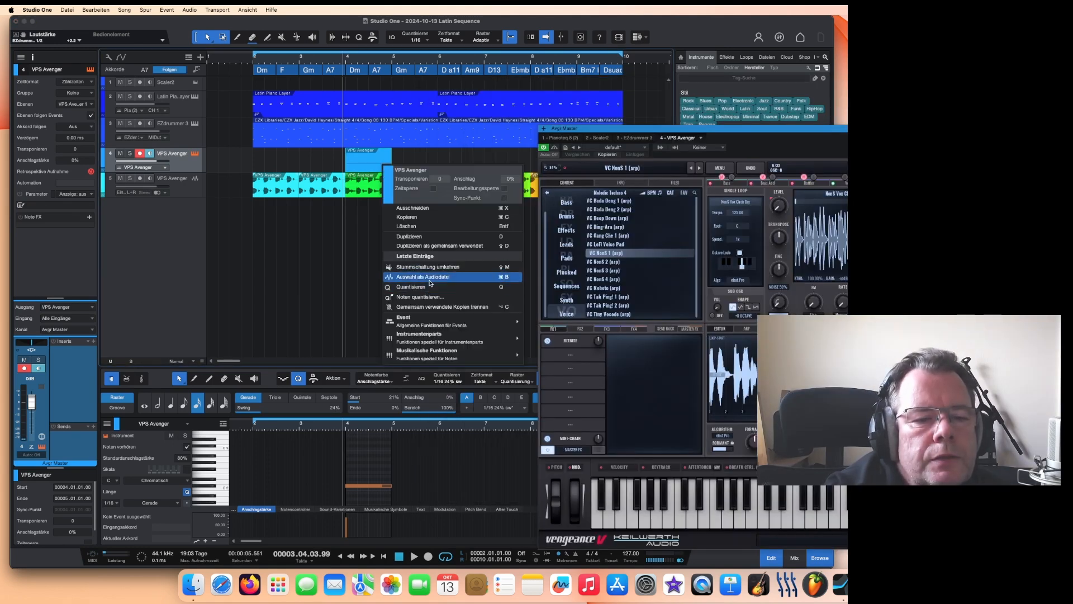
Step: Render the Avenger event to audio, move it onto a new track and colour it purple
click(430, 278)
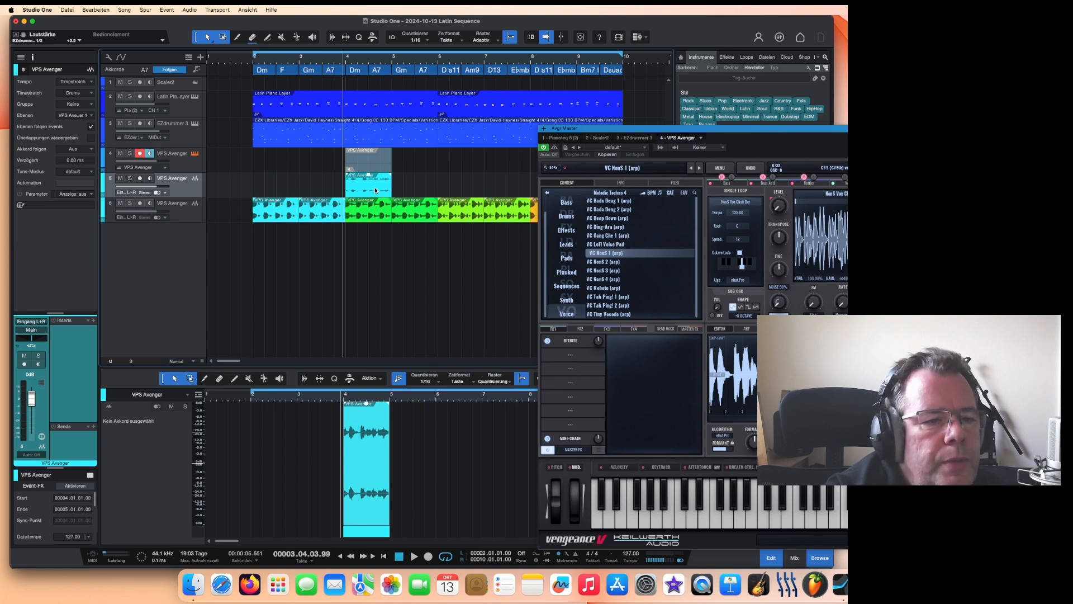
drag(374, 190, 375, 235)
right_click(375, 236)
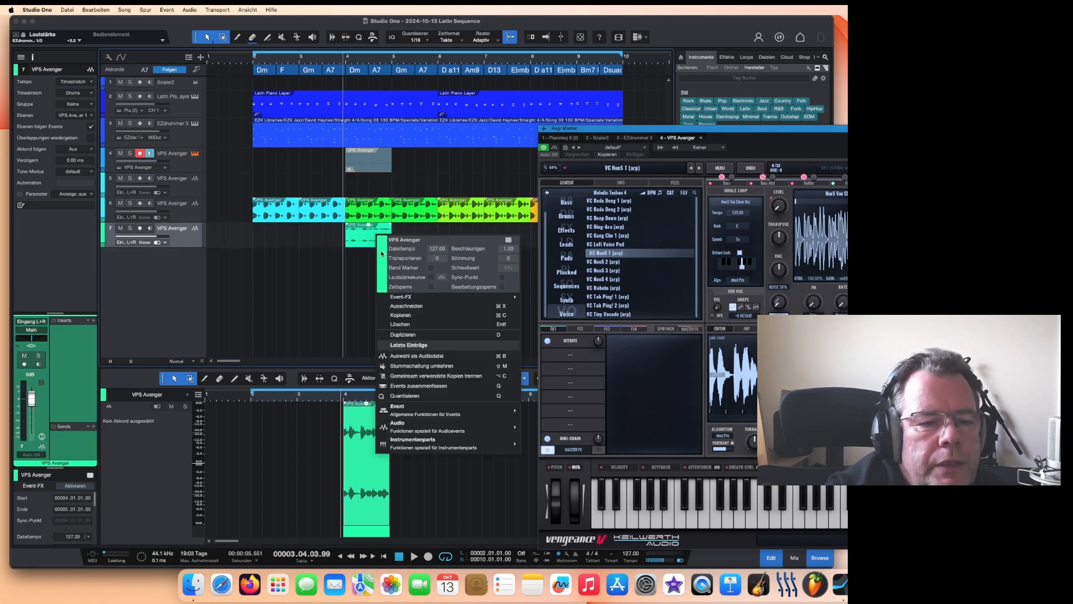
click(381, 250)
click(506, 333)
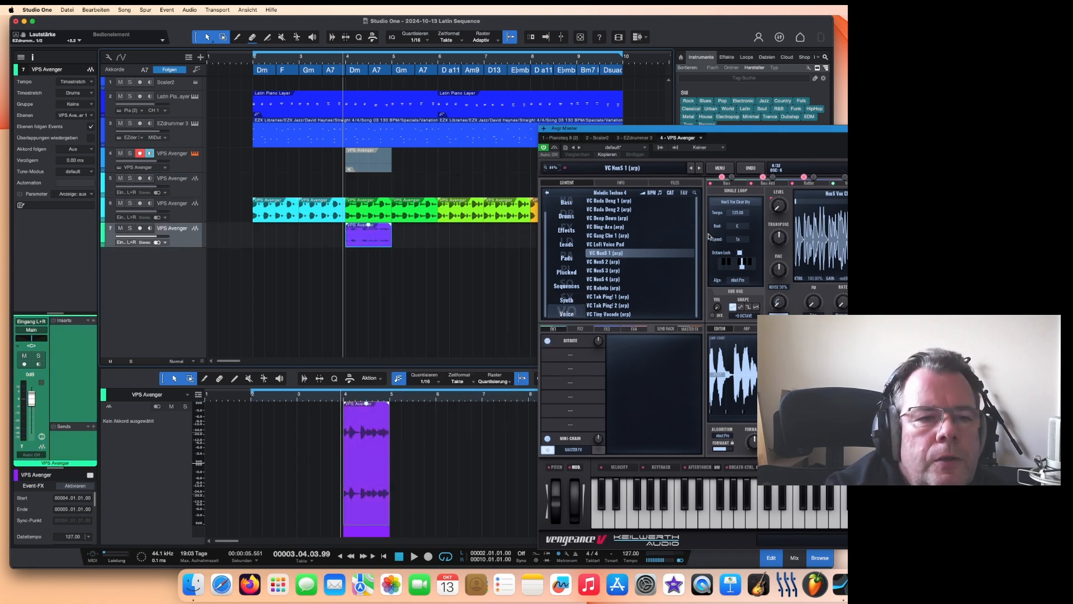
Step: Move the plug-in window out of the way and play the arrangement from bar 3
click(664, 128)
drag(661, 130, 723, 267)
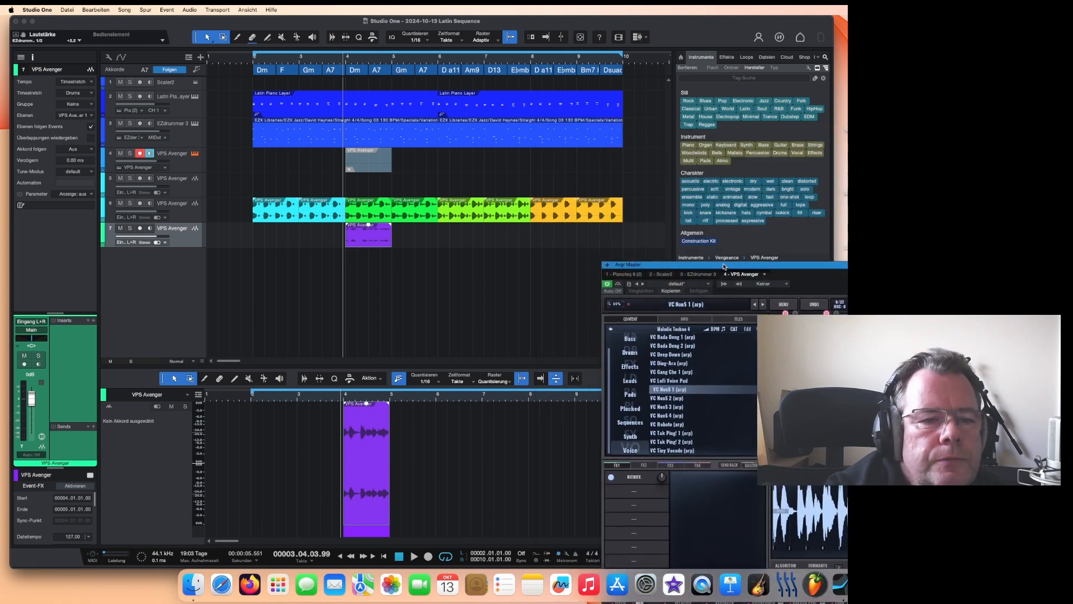
click(335, 62)
key(space)
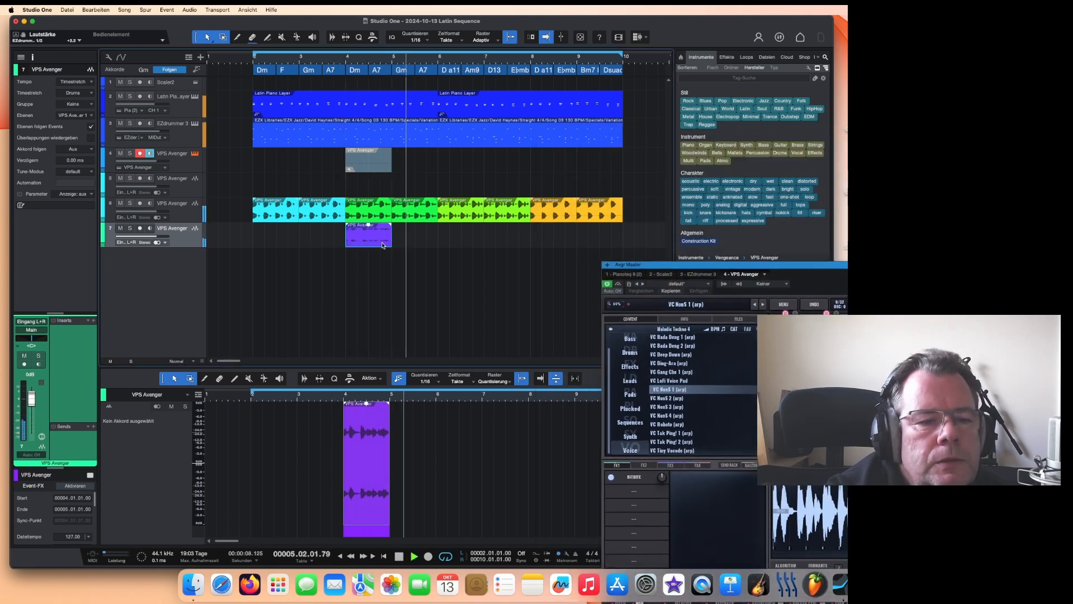
Step: Move the purple audio event to bar 5 and remove the extra Avenger audio track
drag(374, 242, 420, 242)
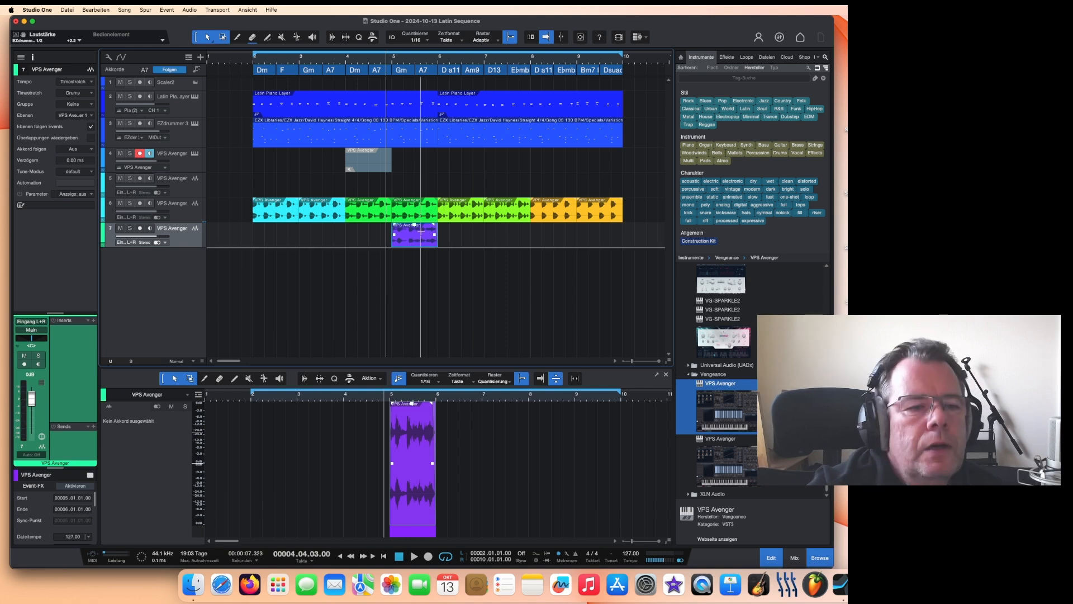
click(190, 185)
right_click(191, 185)
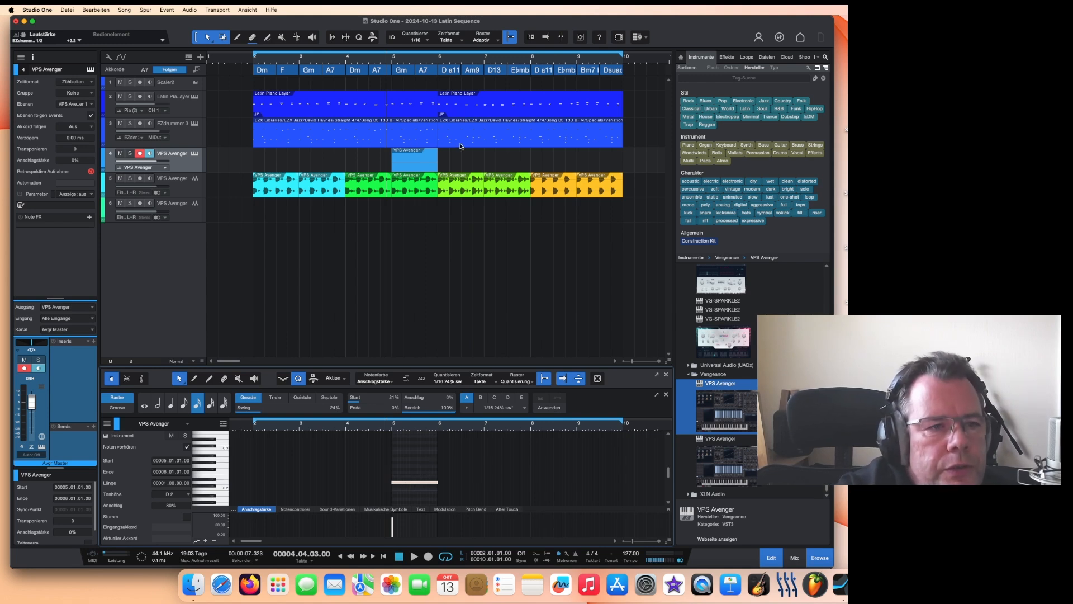
Step: Play the arrangement from bar 4 and stop playback
click(383, 59)
key(space)
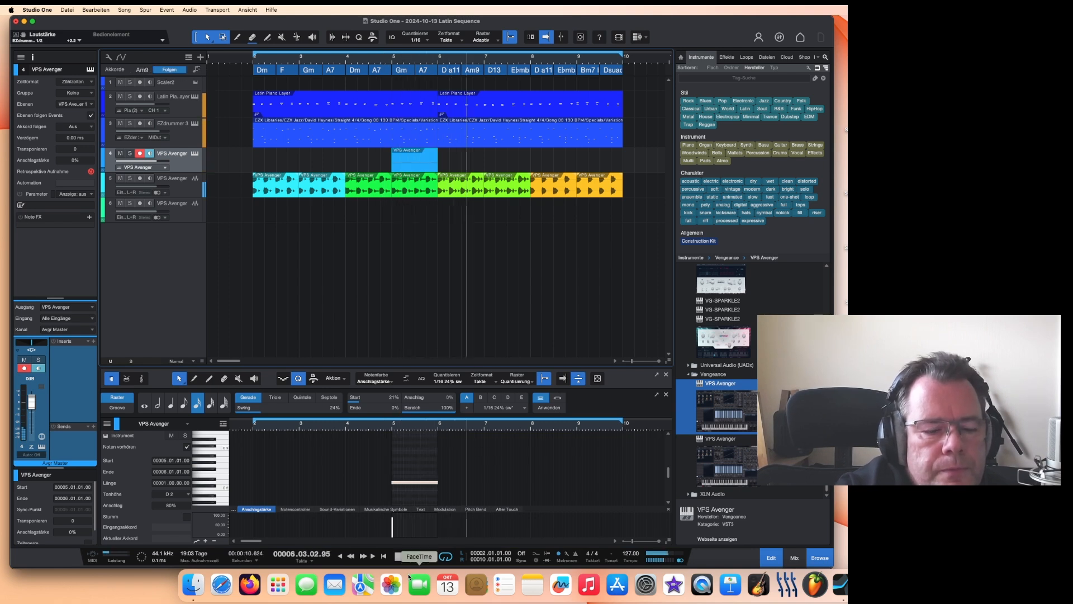
key(space)
Step: Change the Avenger note's pitch to G2 and audition it from bar 4
click(419, 484)
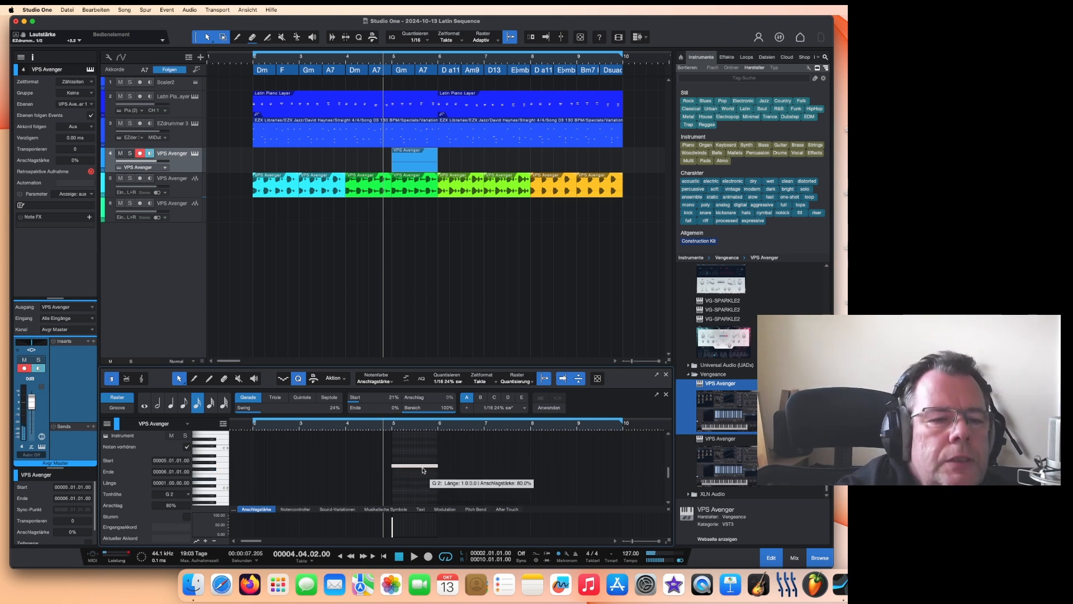
click(373, 50)
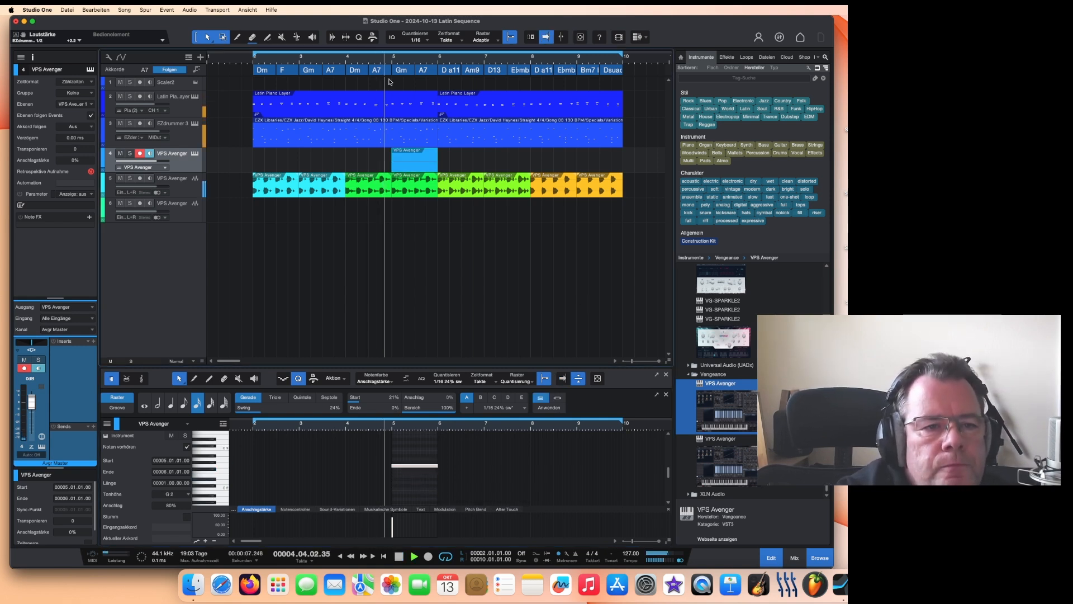
key(space)
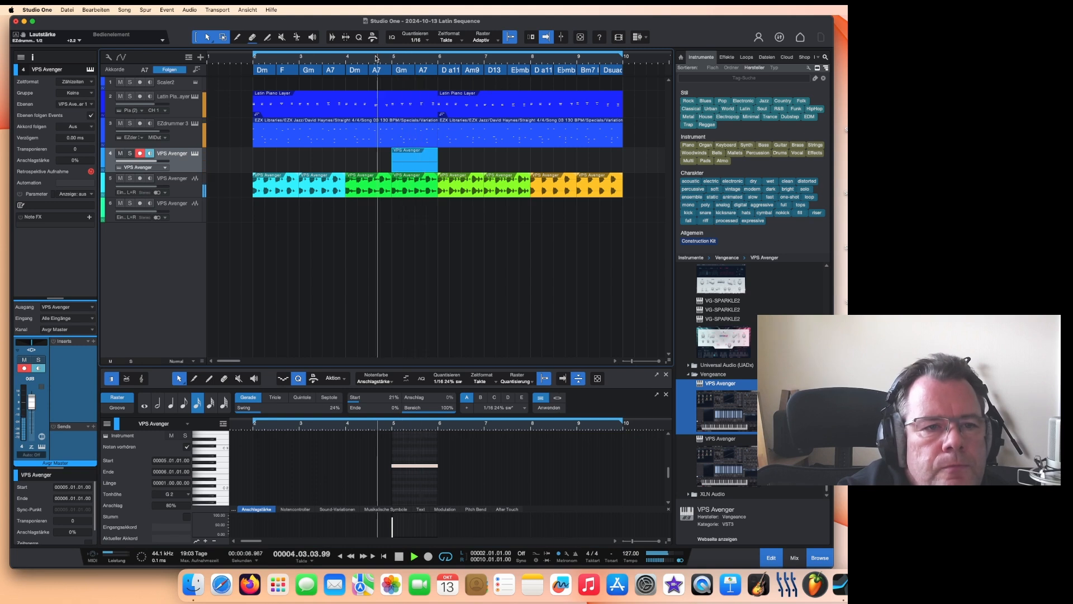
click(377, 58)
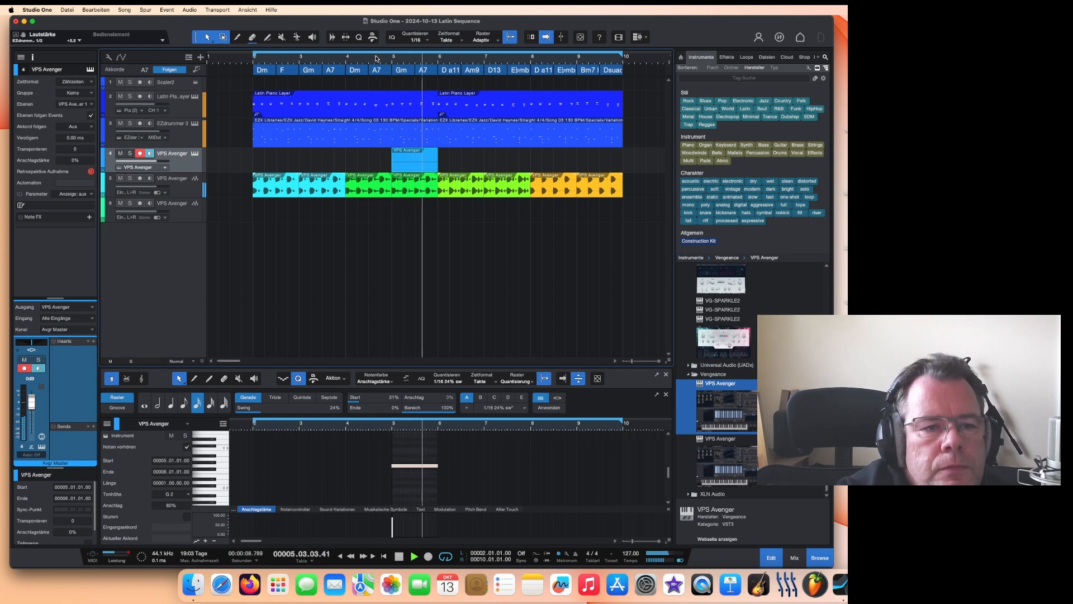
click(367, 60)
key(space)
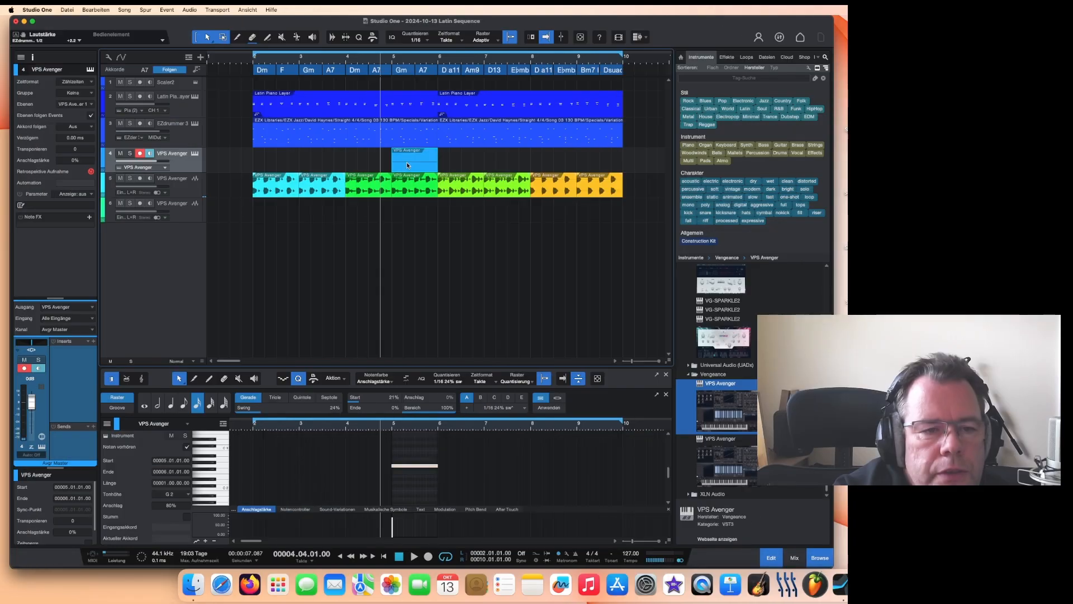
Step: Render the Avenger event at bar 5 to audio, move it to a separate track and colour it purple
right_click(407, 166)
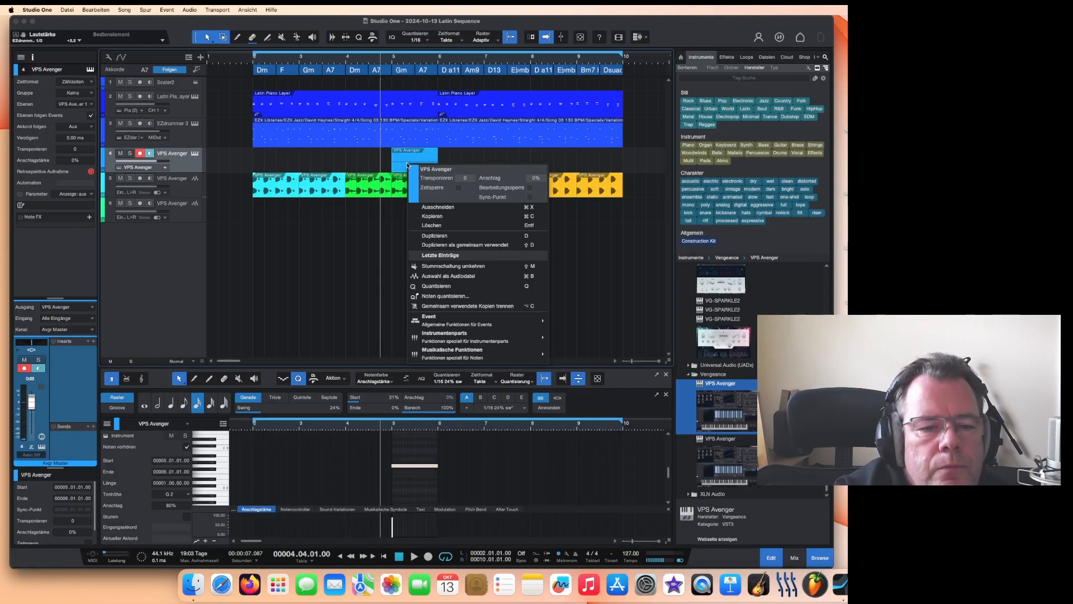
click(450, 276)
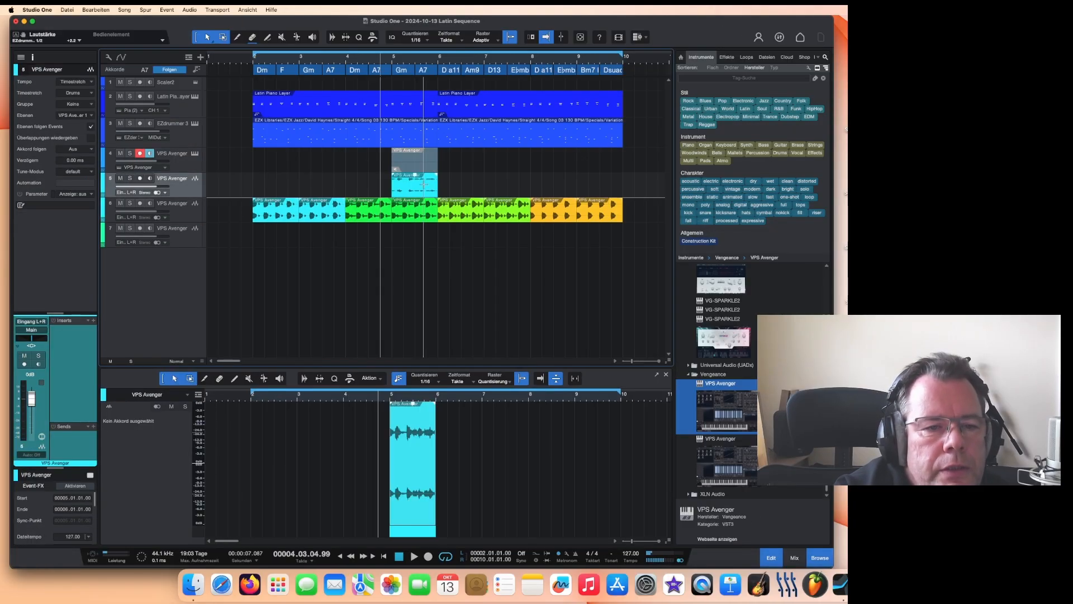
drag(423, 185, 420, 239)
right_click(420, 239)
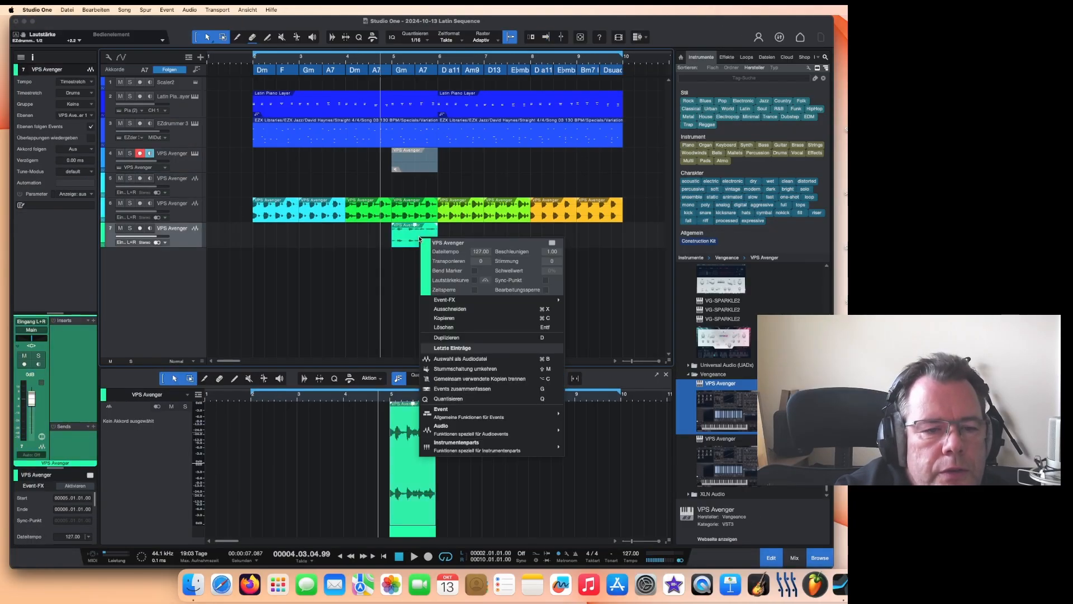
click(425, 247)
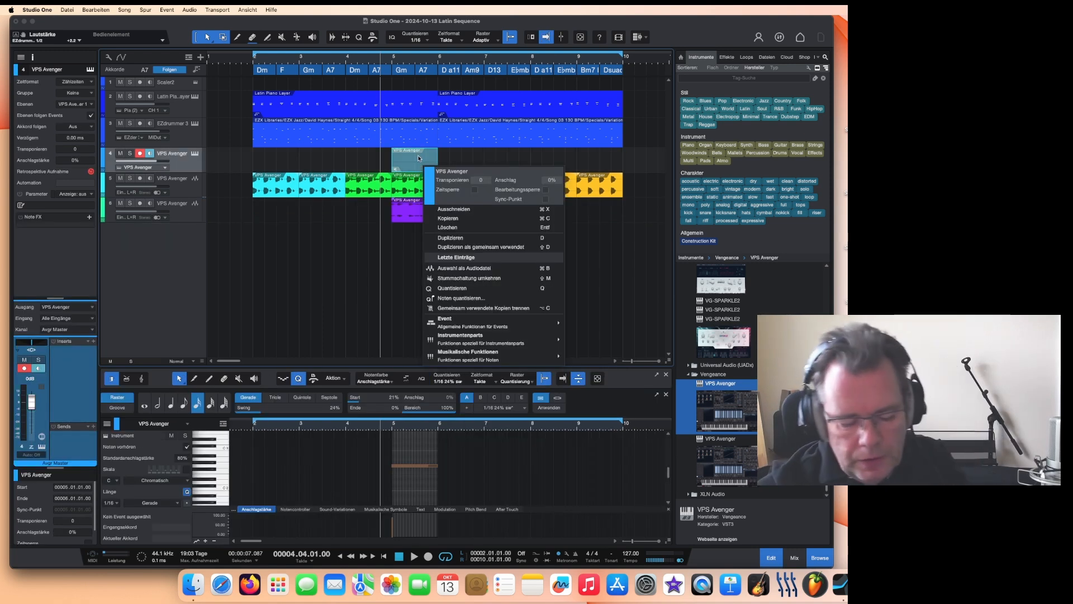
Step: Open the Avenger plug-in and load the VC Deep Down (arp) preset
click(418, 157)
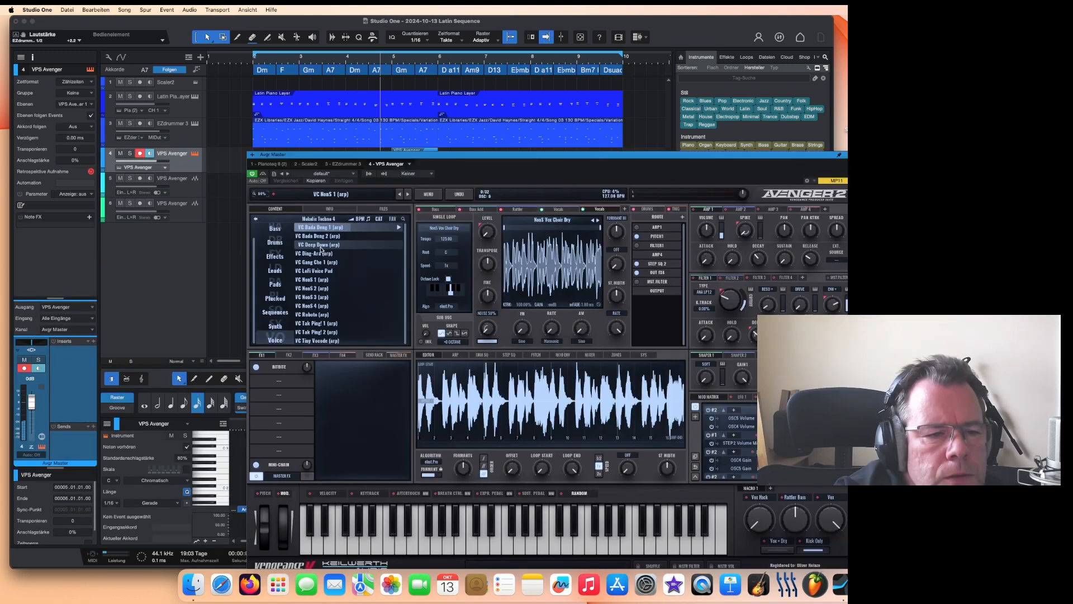
click(320, 246)
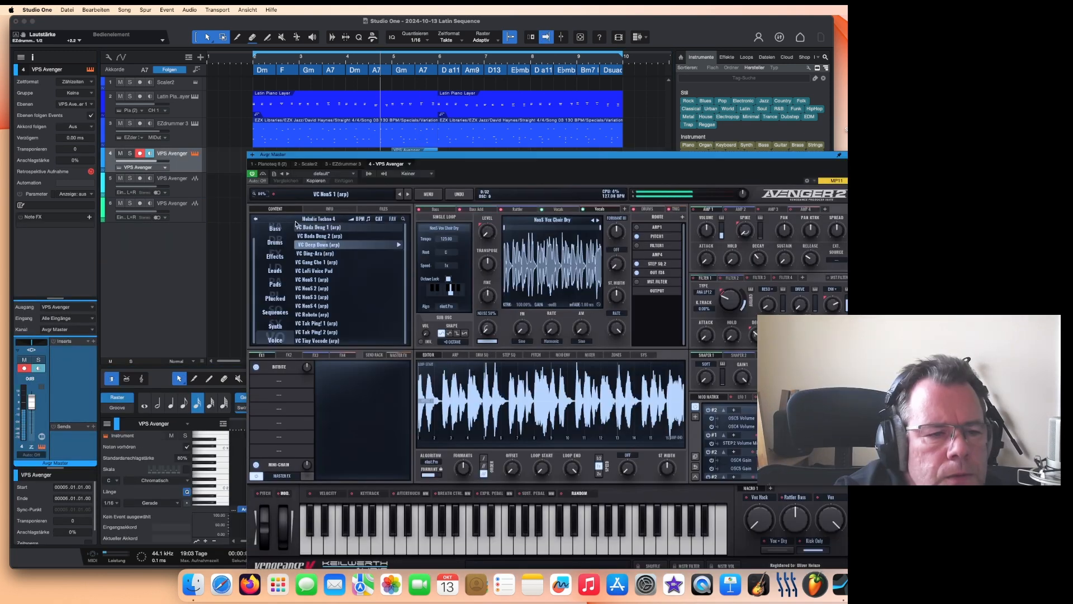
double_click(329, 247)
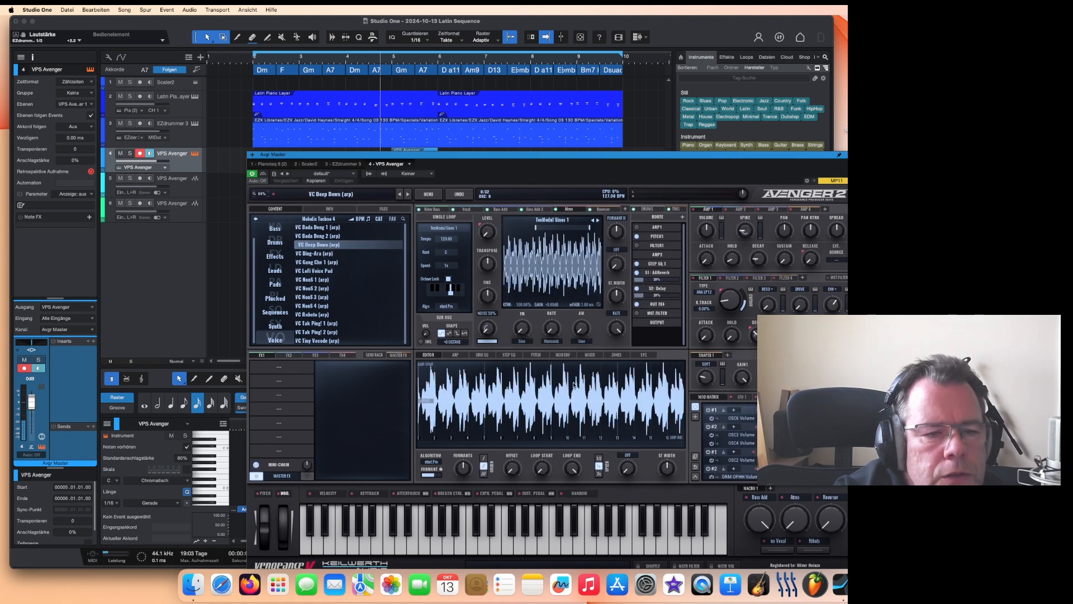
drag(624, 160, 599, 156)
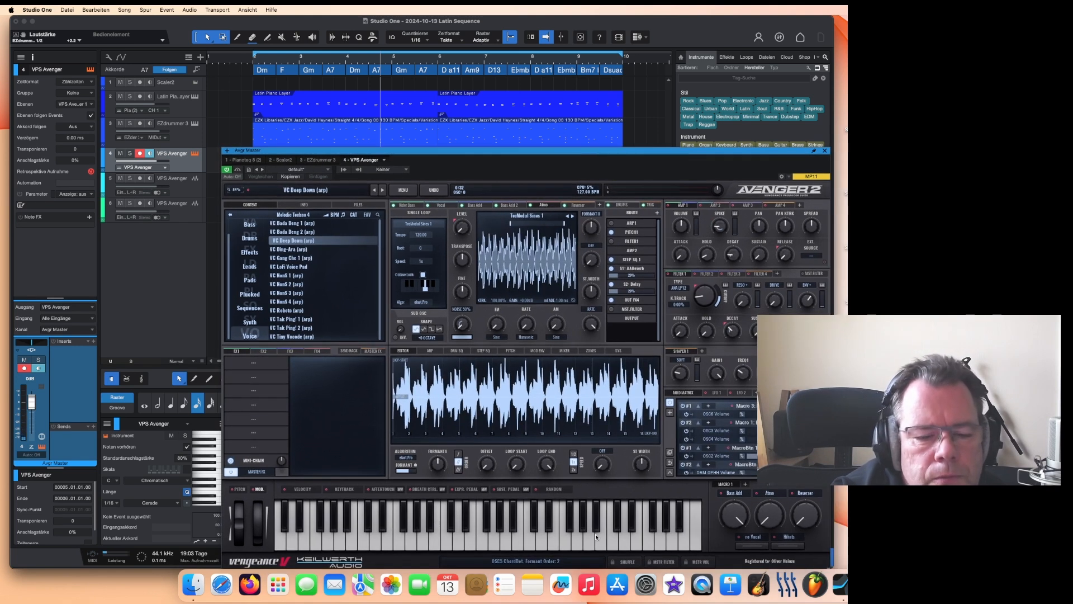
click(589, 536)
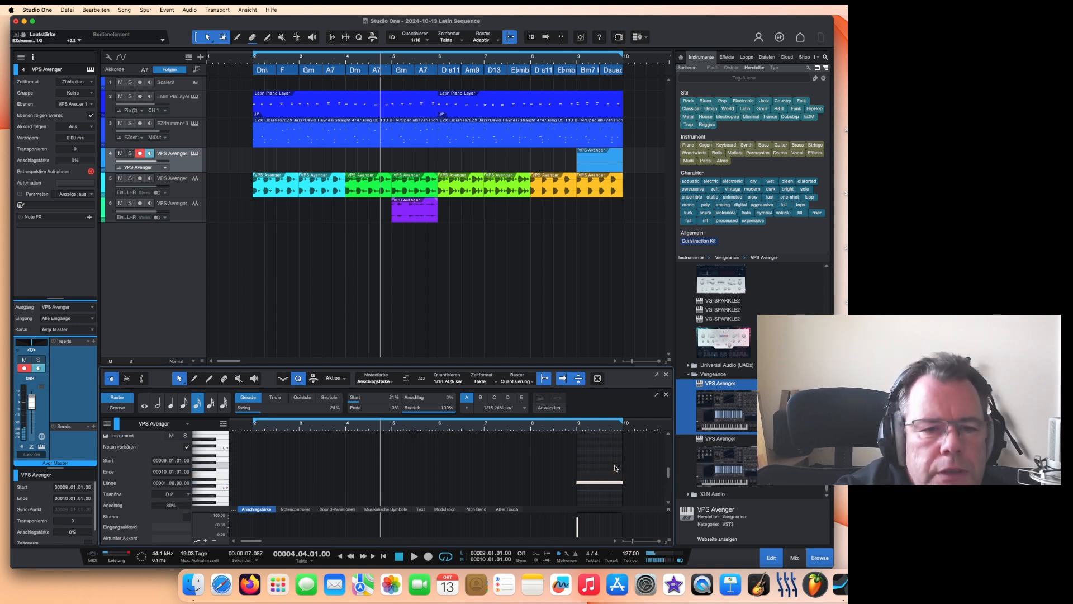
Step: Audition the song from bar 8, then render the final Avenger event to an audio file
click(559, 60)
key(space)
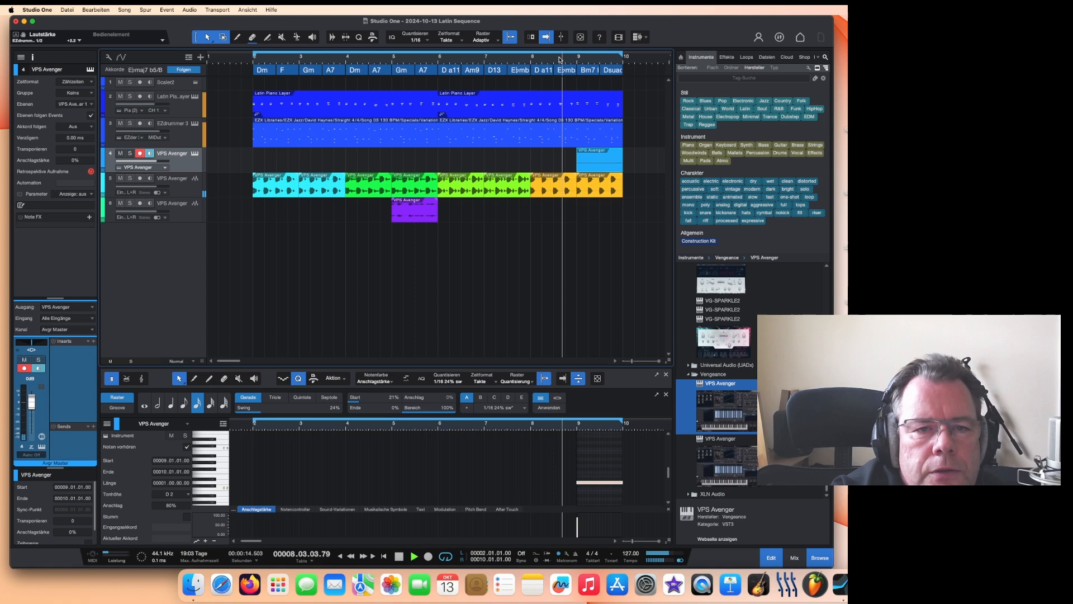
click(398, 557)
right_click(596, 167)
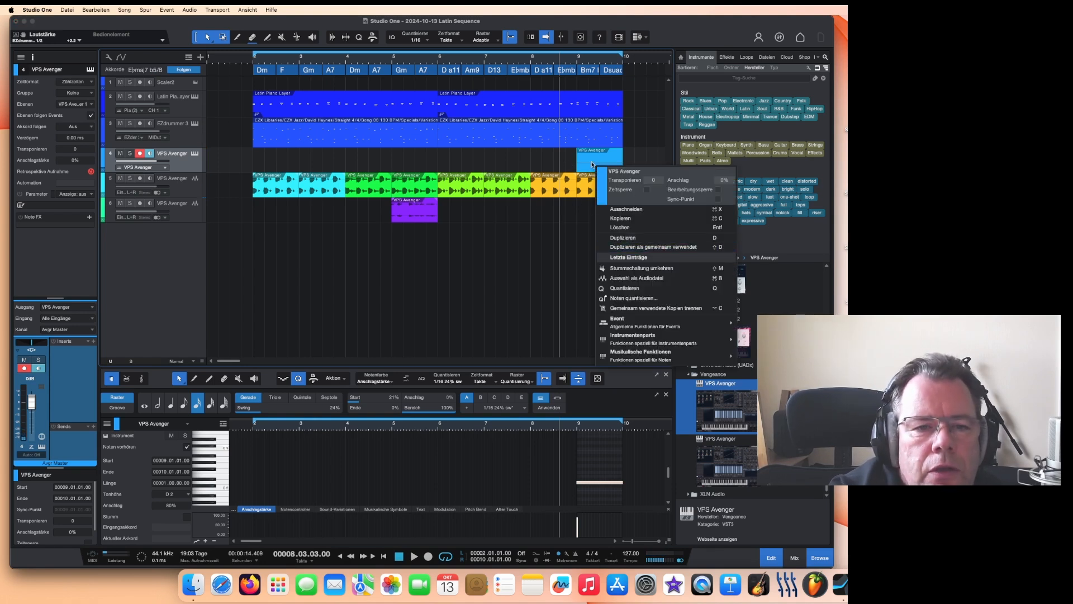
click(629, 278)
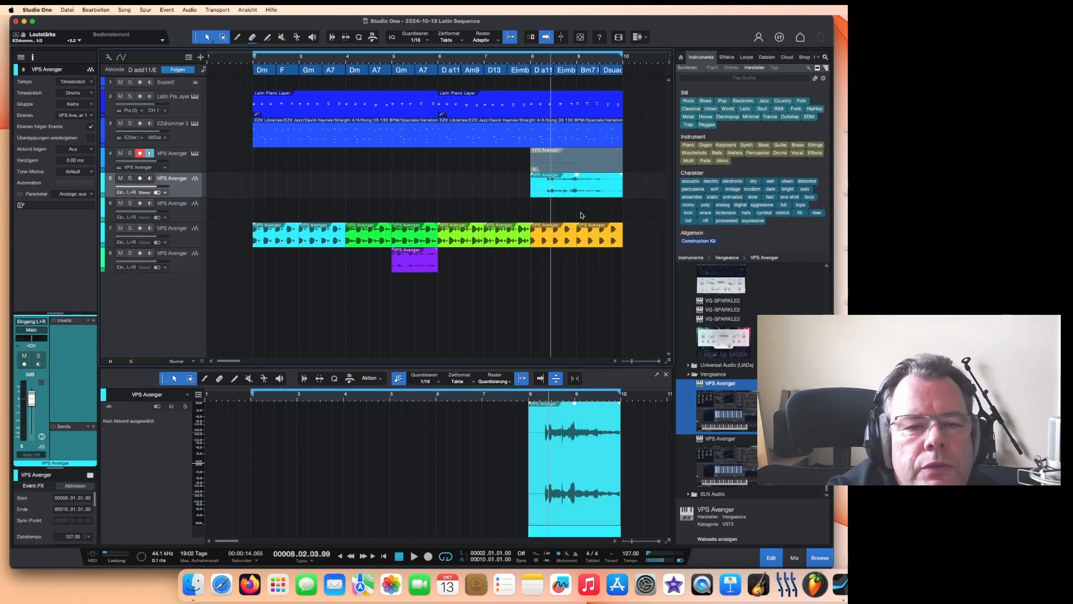
Step: Move the rendered Avenger audio event down to the lowest Avenger track and colour it purple
drag(588, 189, 588, 262)
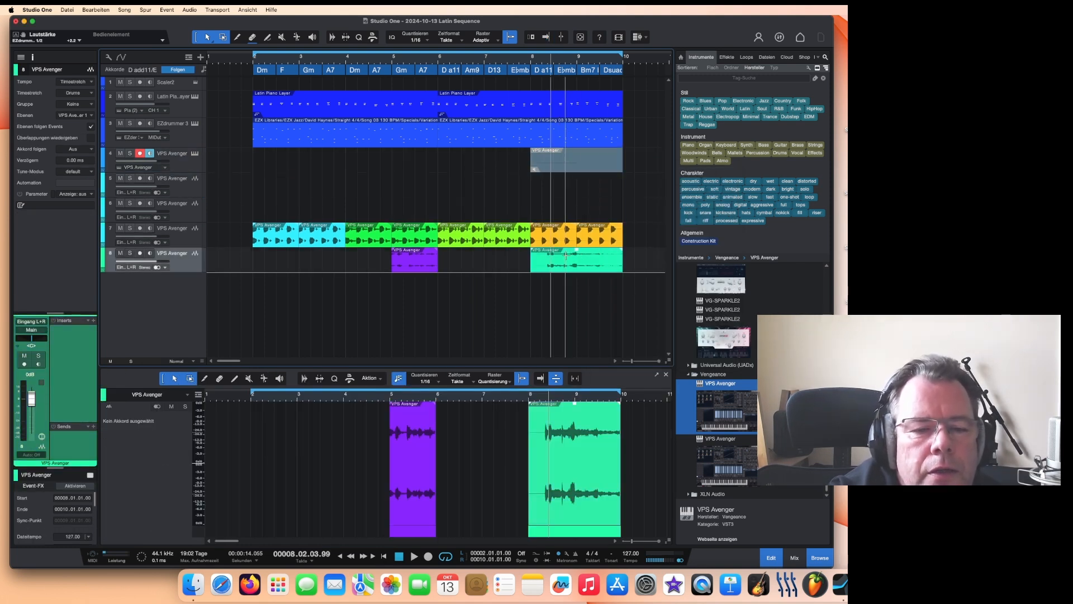
right_click(566, 258)
click(572, 270)
click(720, 351)
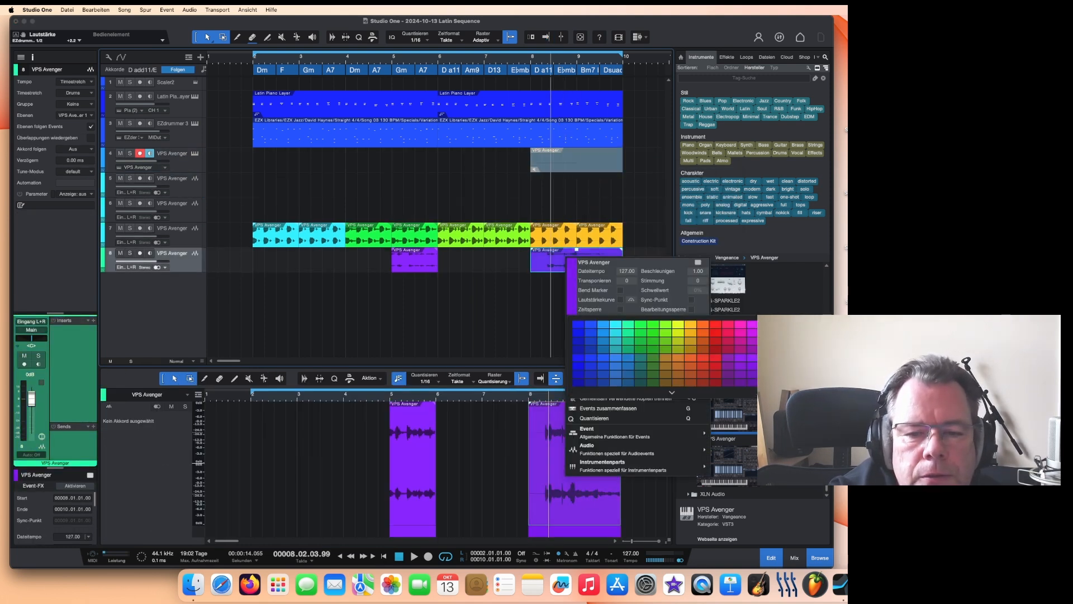
click(724, 276)
Step: Play the arrangement back from around bar 7 to audition it
click(517, 63)
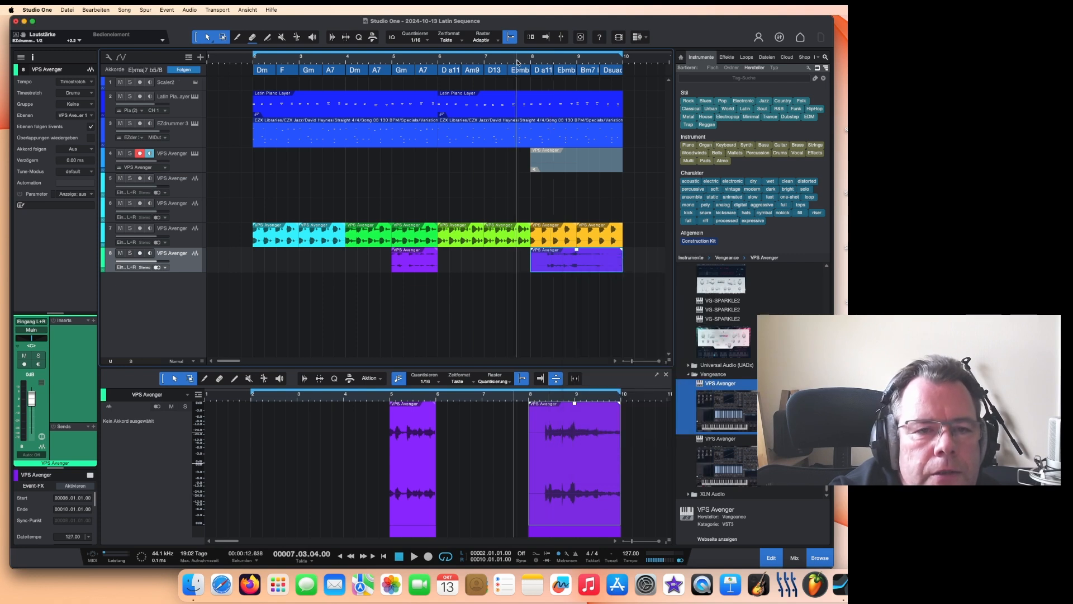
key(space)
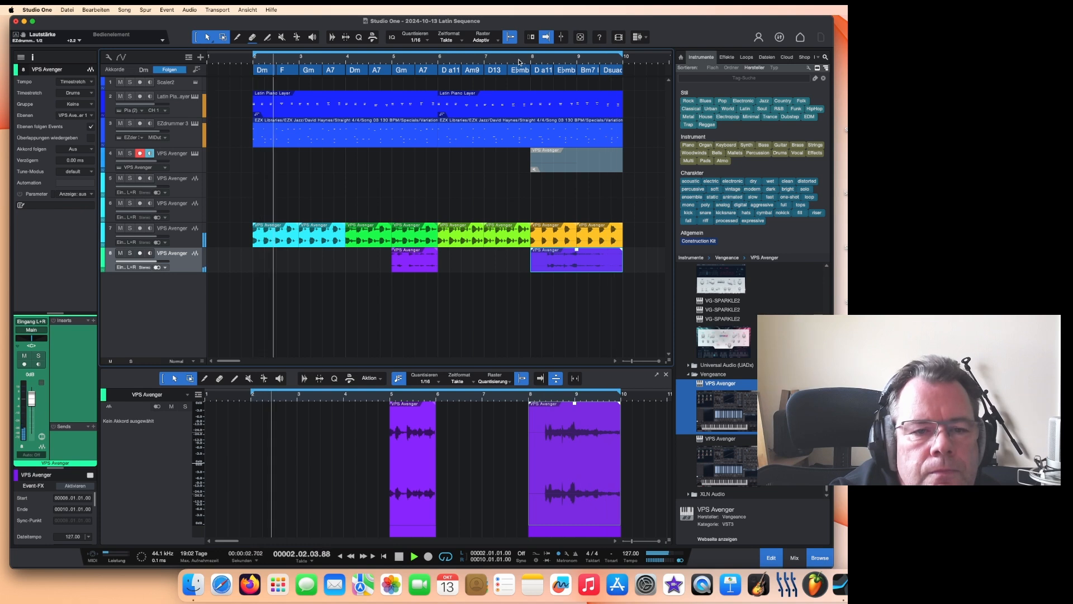
Step: Delete the two empty VPS Avenger audio tracks and trim the Avenger instrument part to end at bar 9
click(409, 172)
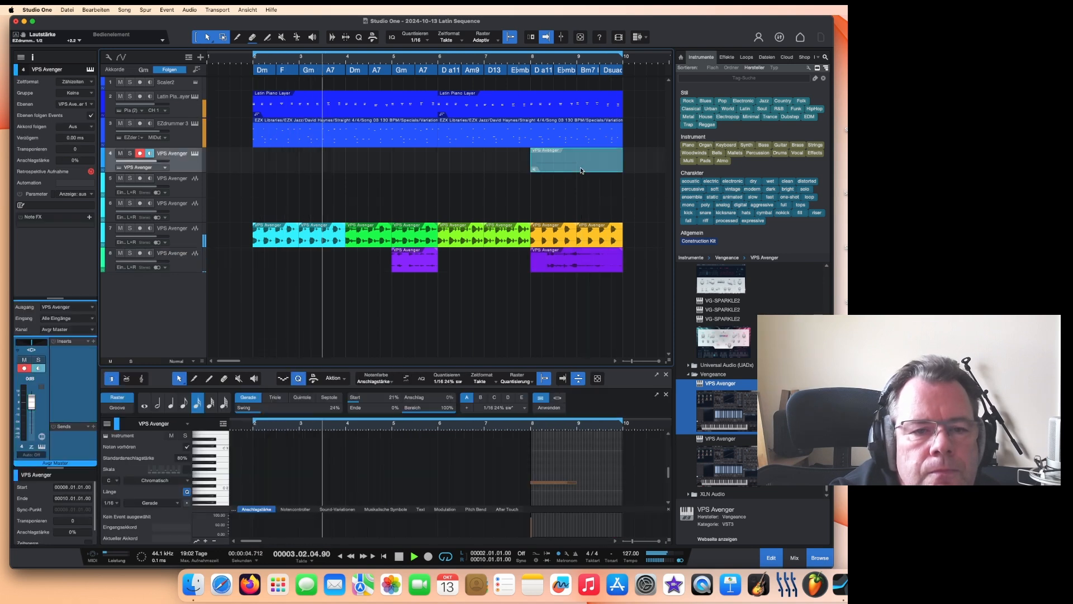
click(223, 190)
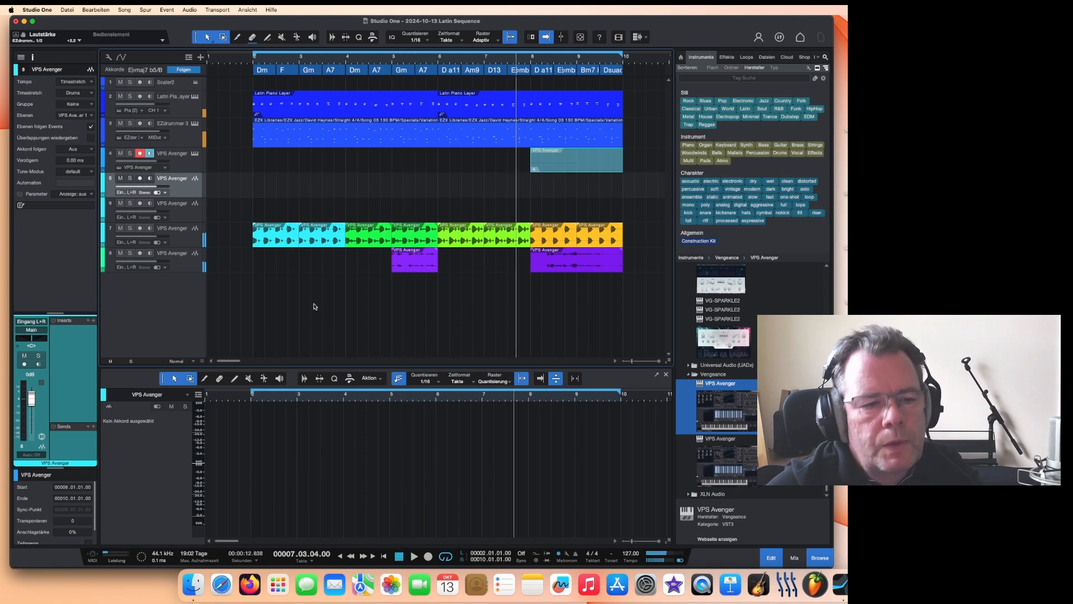
click(195, 214)
right_click(196, 190)
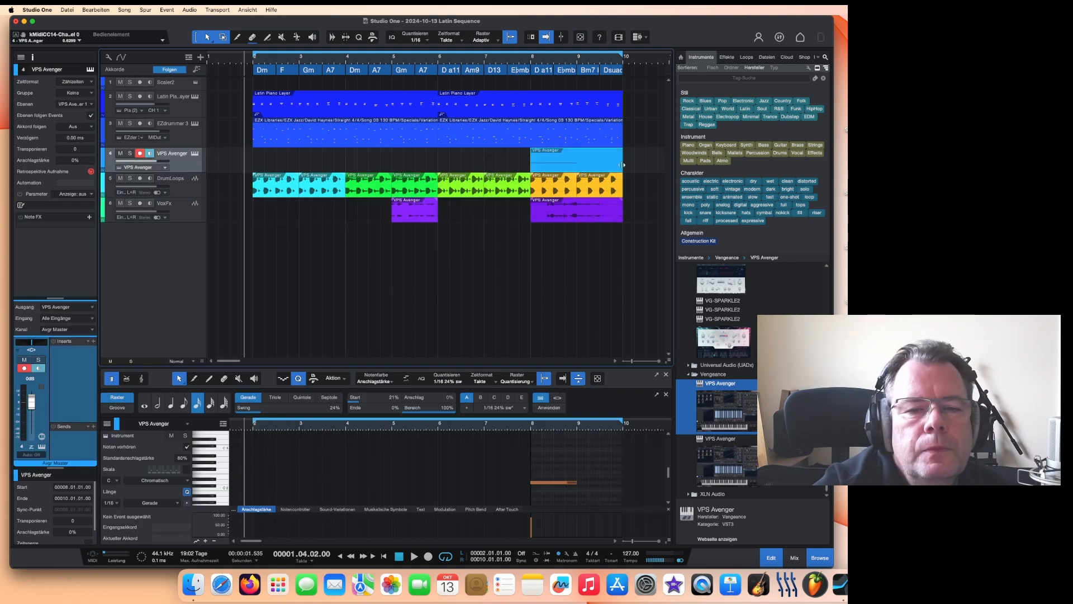
drag(622, 163, 576, 168)
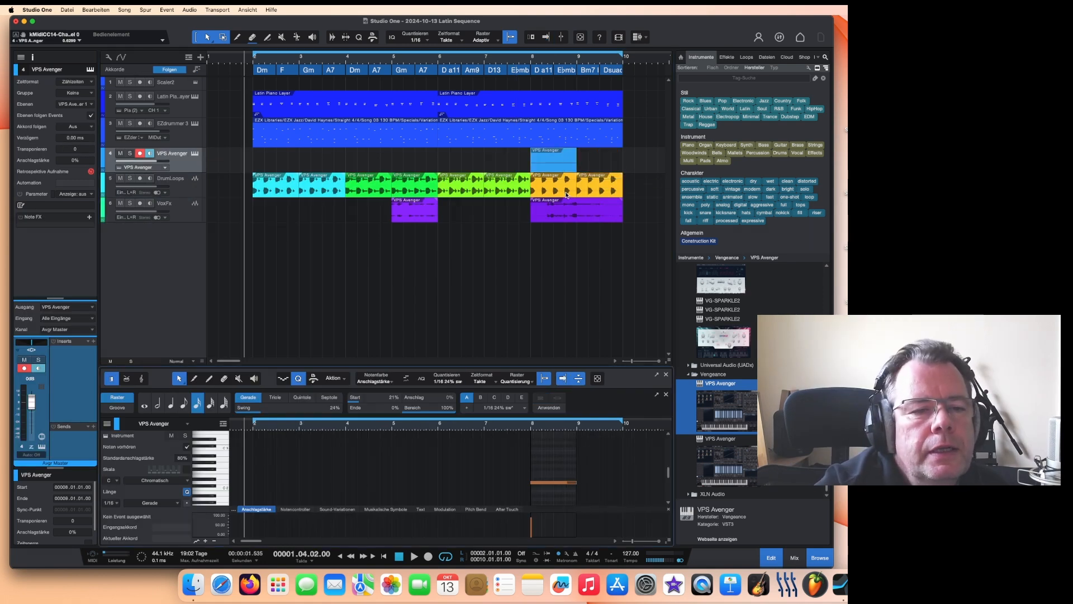
Step: Open Avenger, browse the Effects presets, load FX Dark Sweep and play a few notes to audition it
click(194, 153)
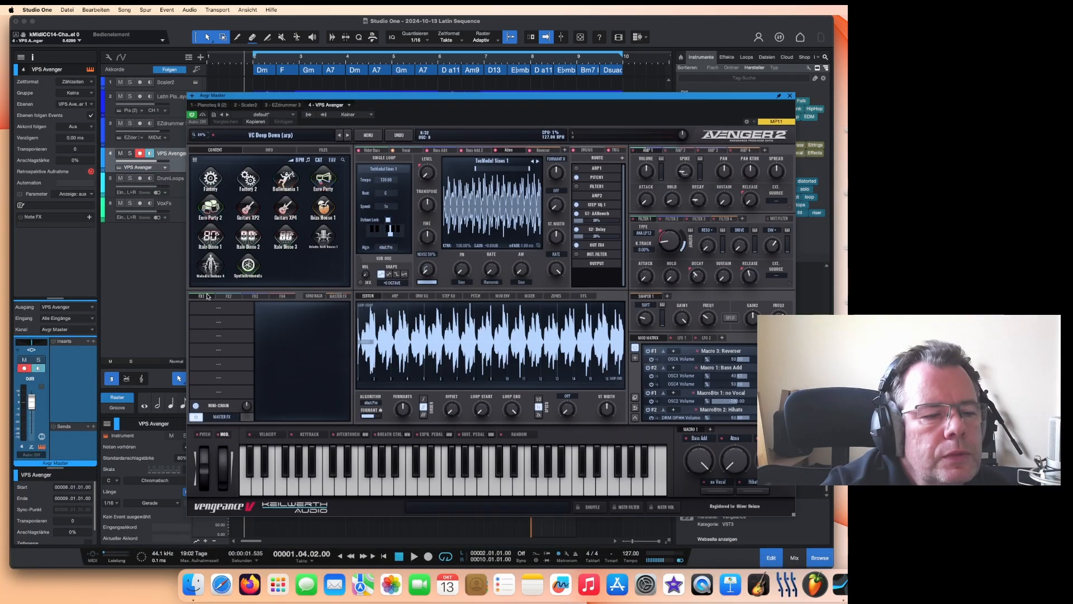
click(249, 268)
click(215, 267)
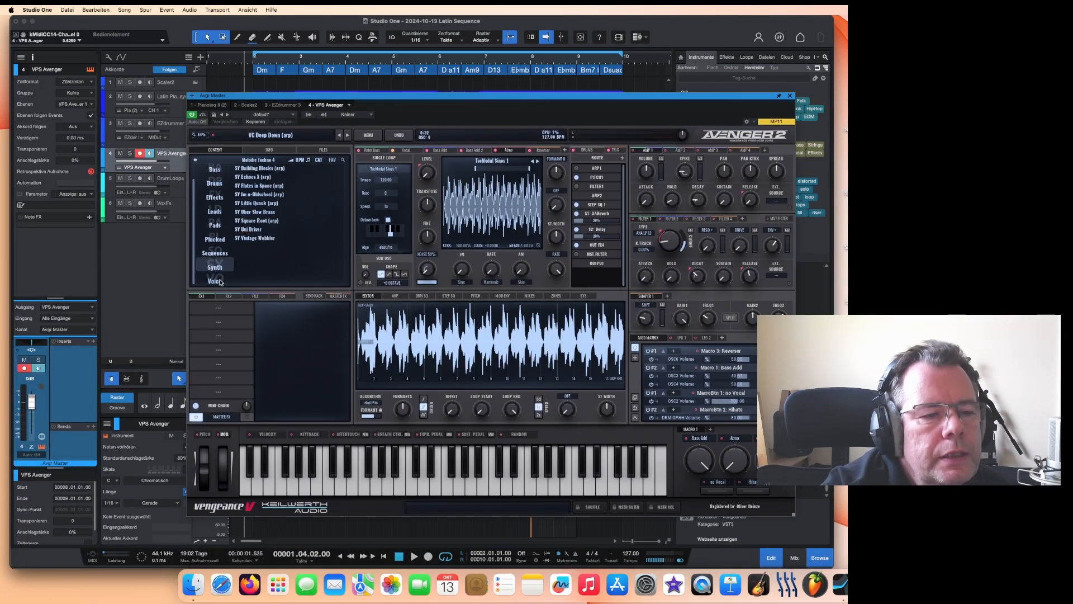
click(215, 197)
click(259, 195)
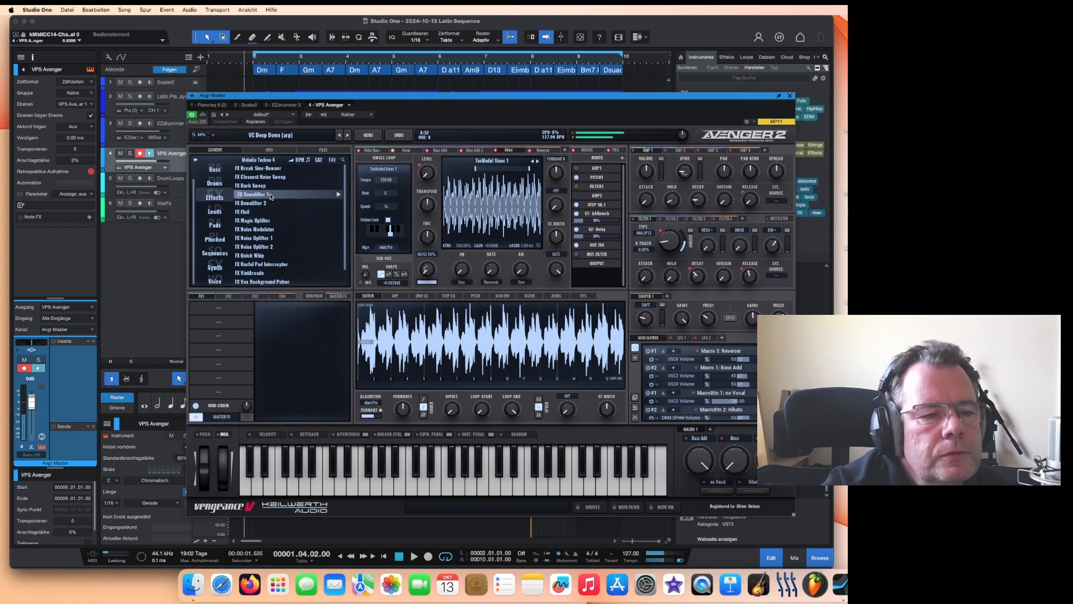
click(268, 203)
click(267, 212)
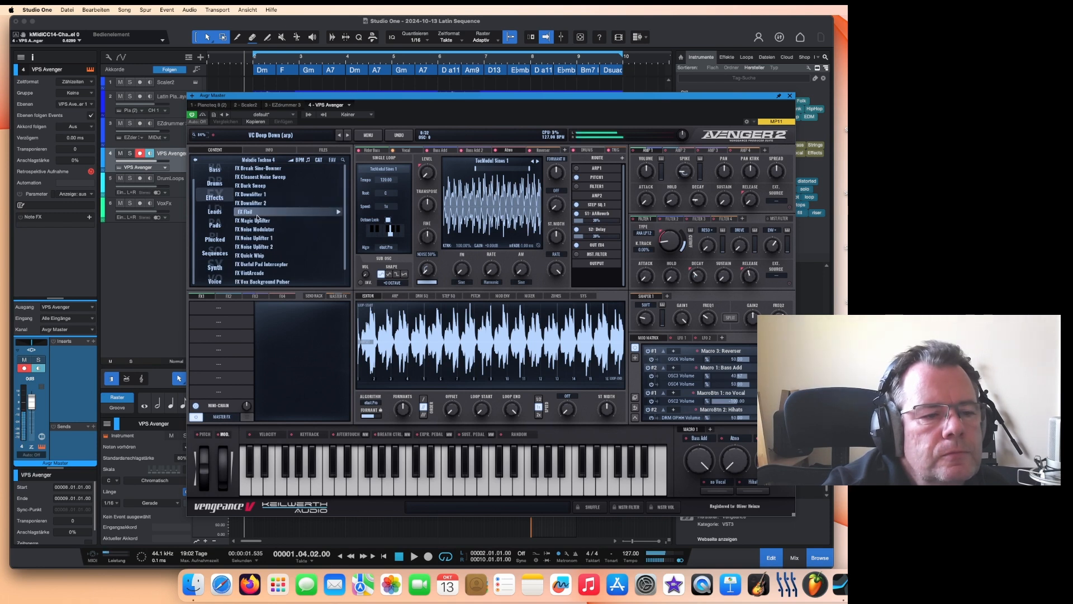
click(267, 220)
click(270, 169)
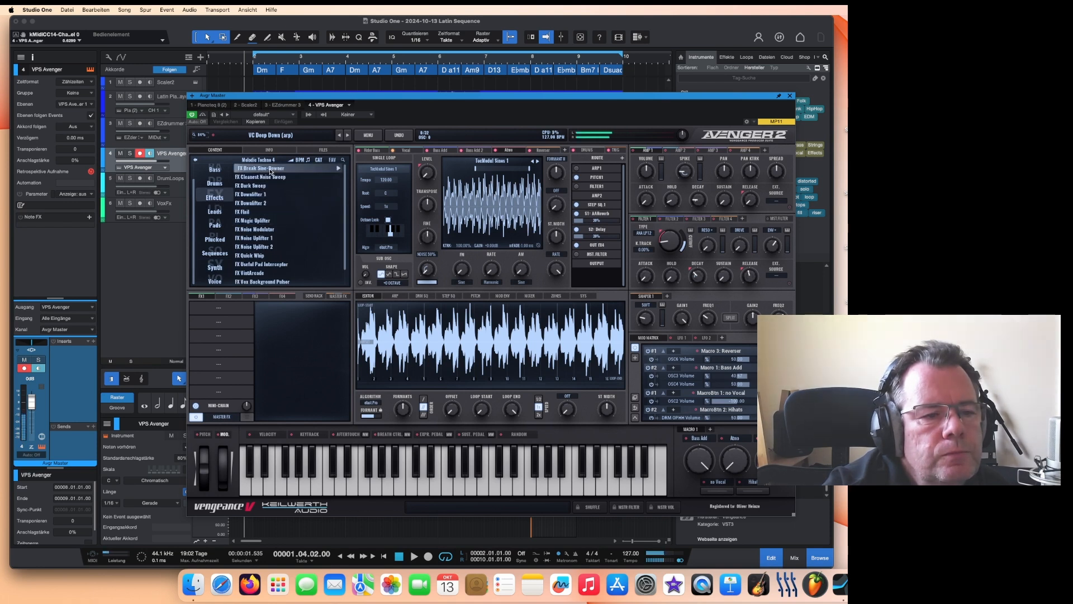
click(270, 178)
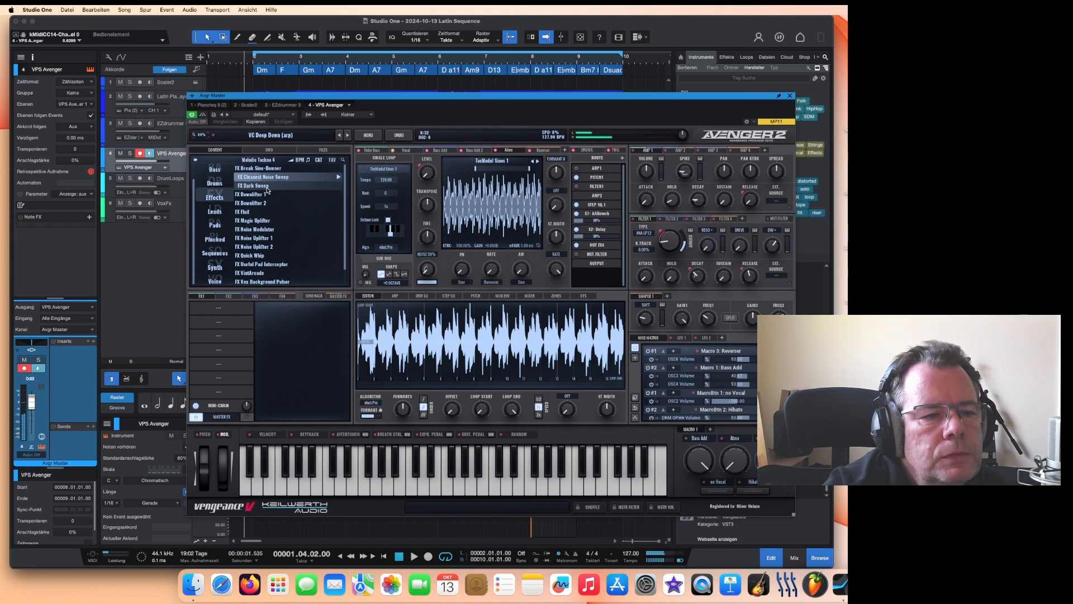
click(267, 186)
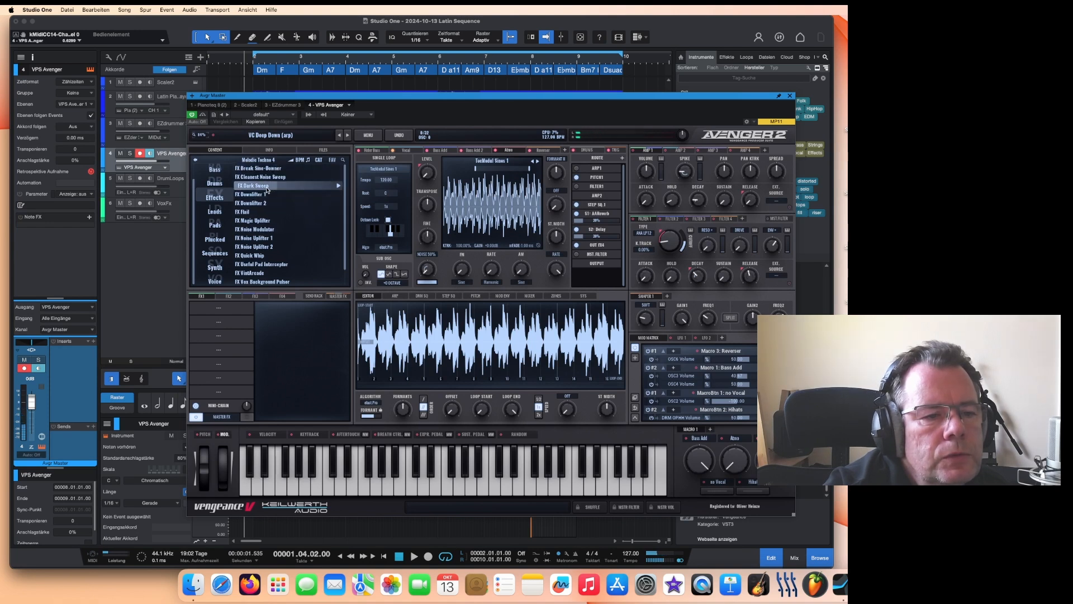
click(267, 188)
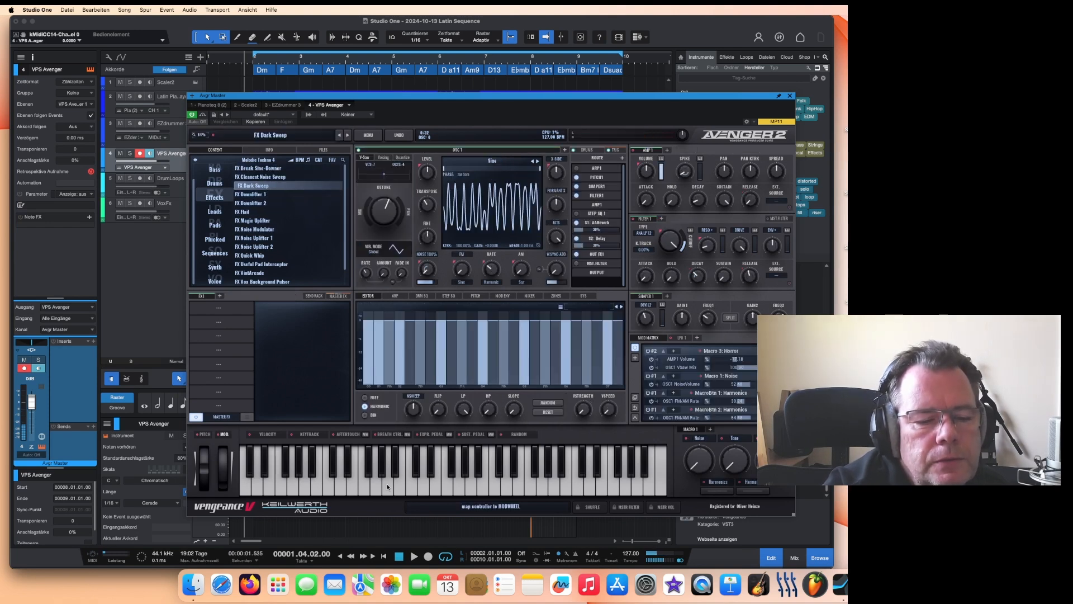
click(388, 486)
click(483, 485)
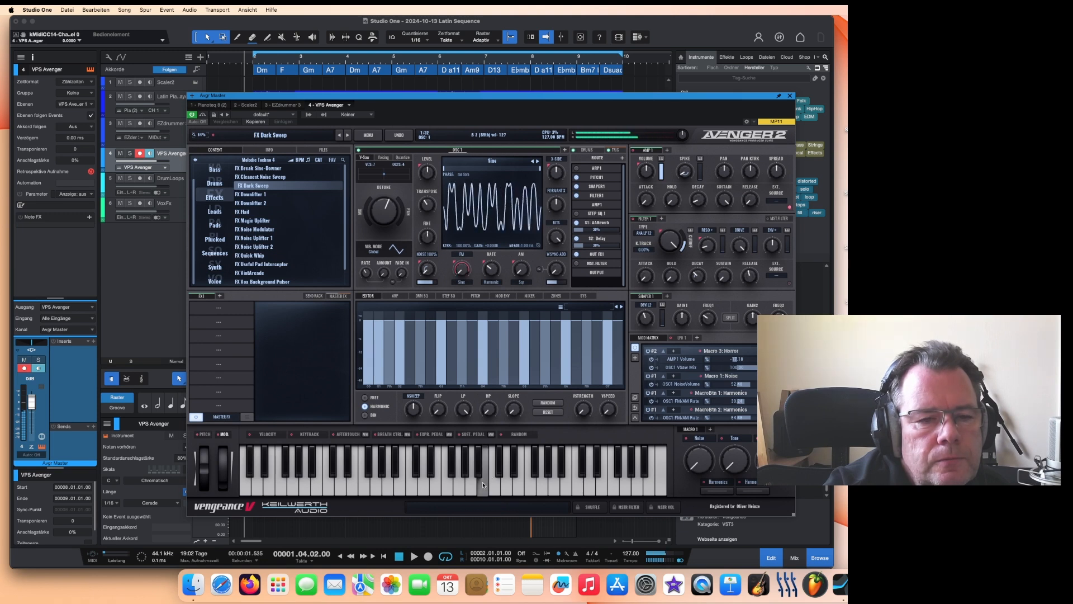
Step: Load the FX Fail preset in Avenger, audition it on the keyboard and close the plug-in window
click(790, 96)
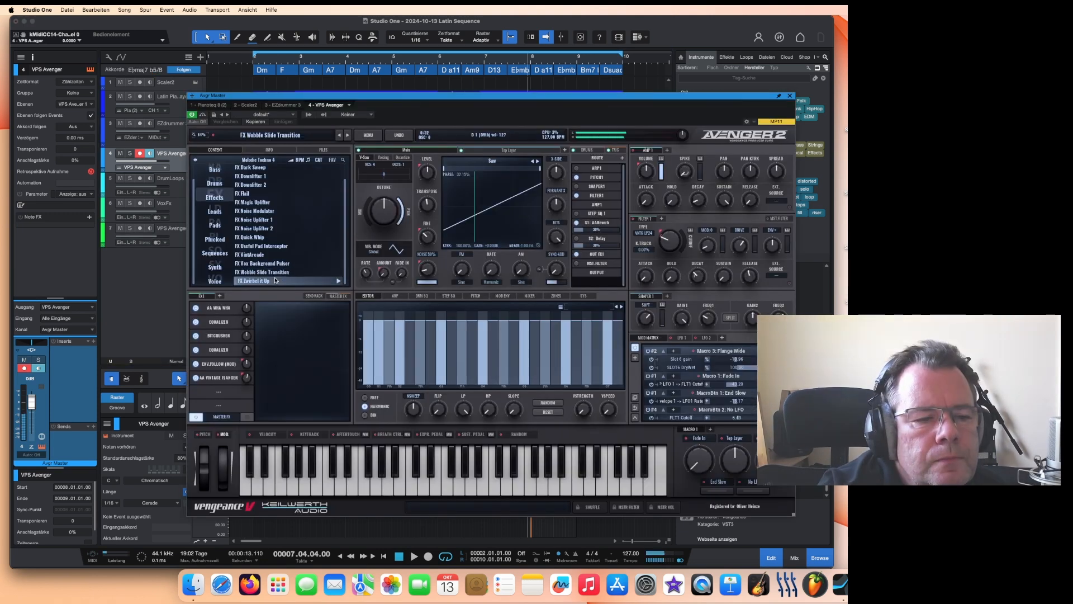
scroll(274, 262, up, 2)
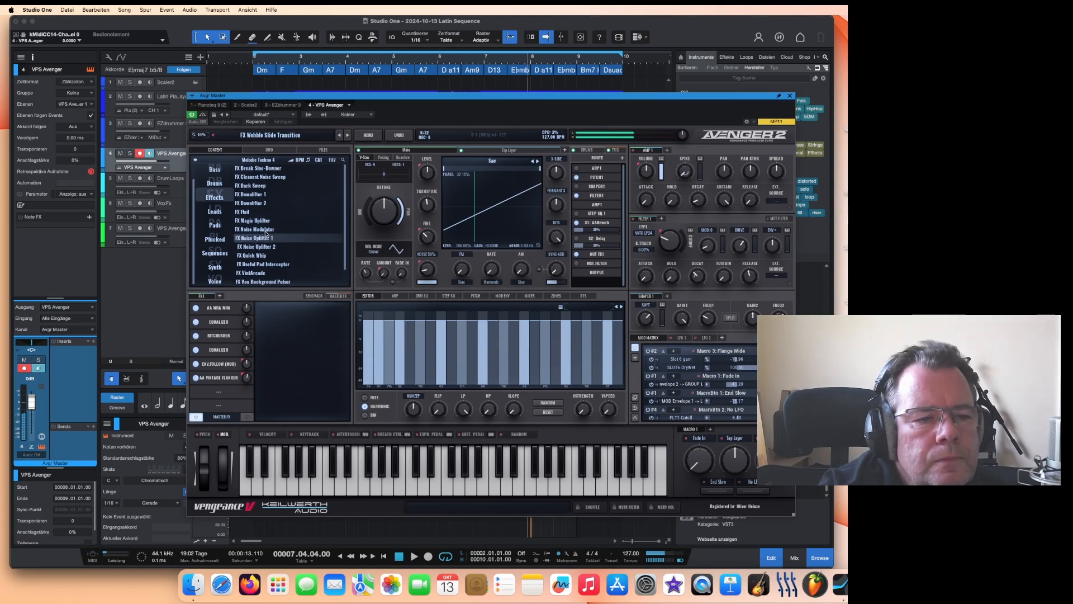
click(270, 214)
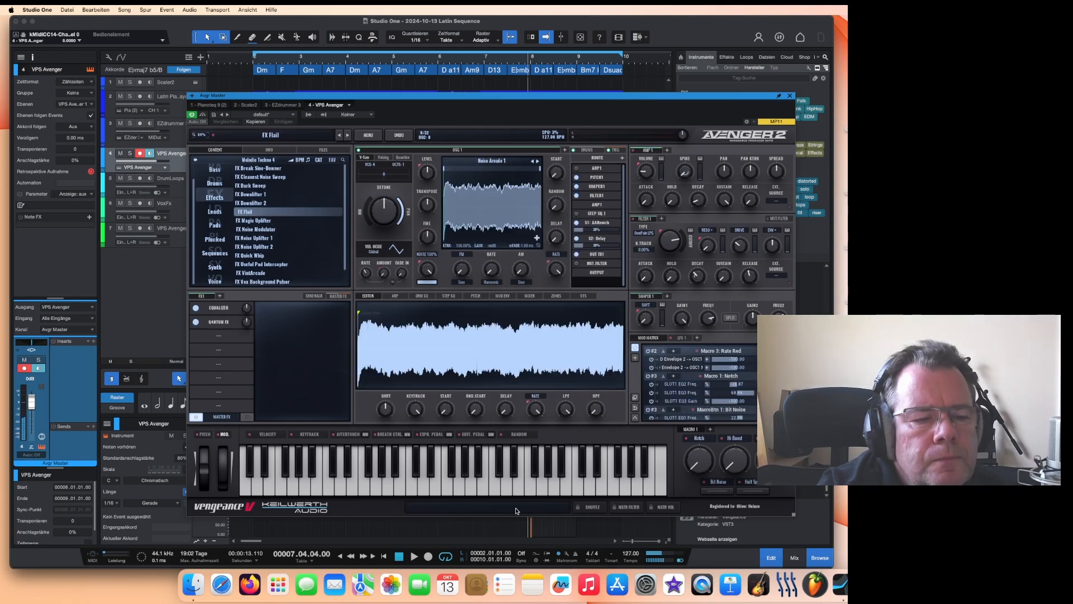
click(505, 485)
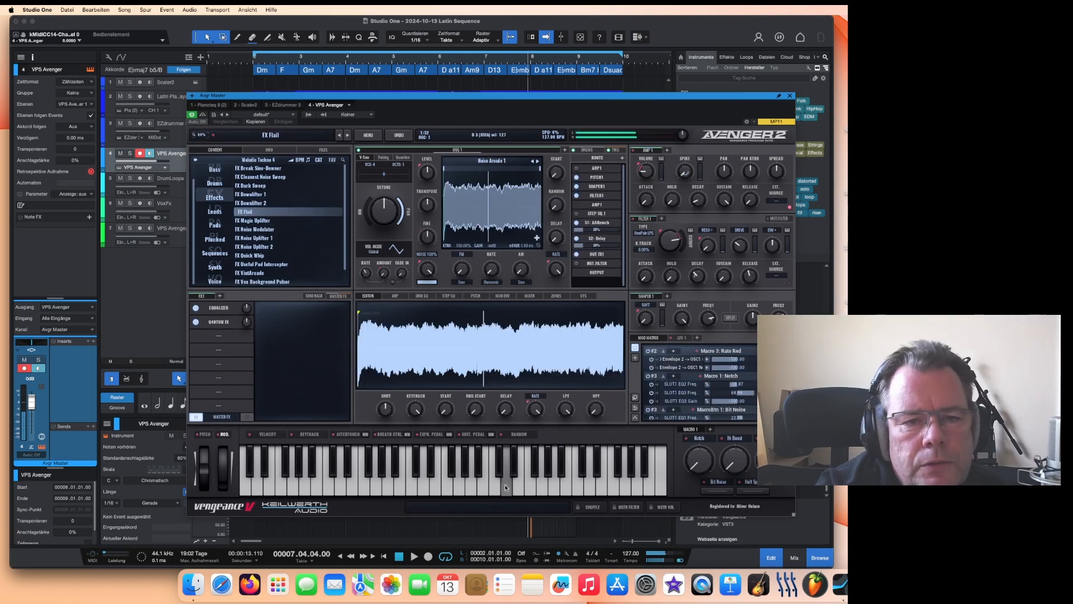
click(791, 96)
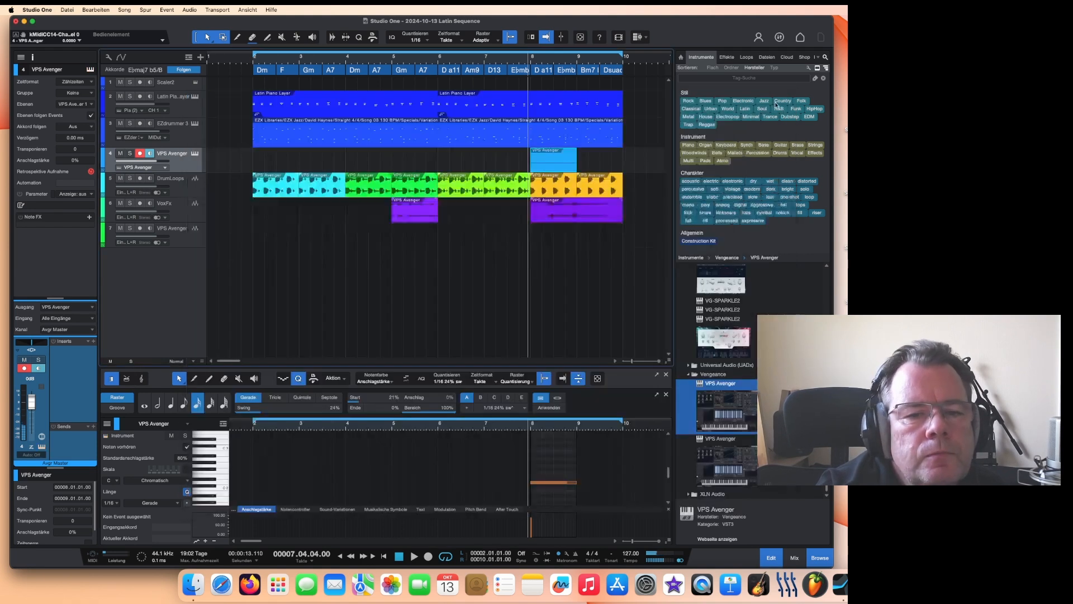
Step: Render the Avenger part at bar 8 to audio and move it to the lowest Avenger track
right_click(546, 166)
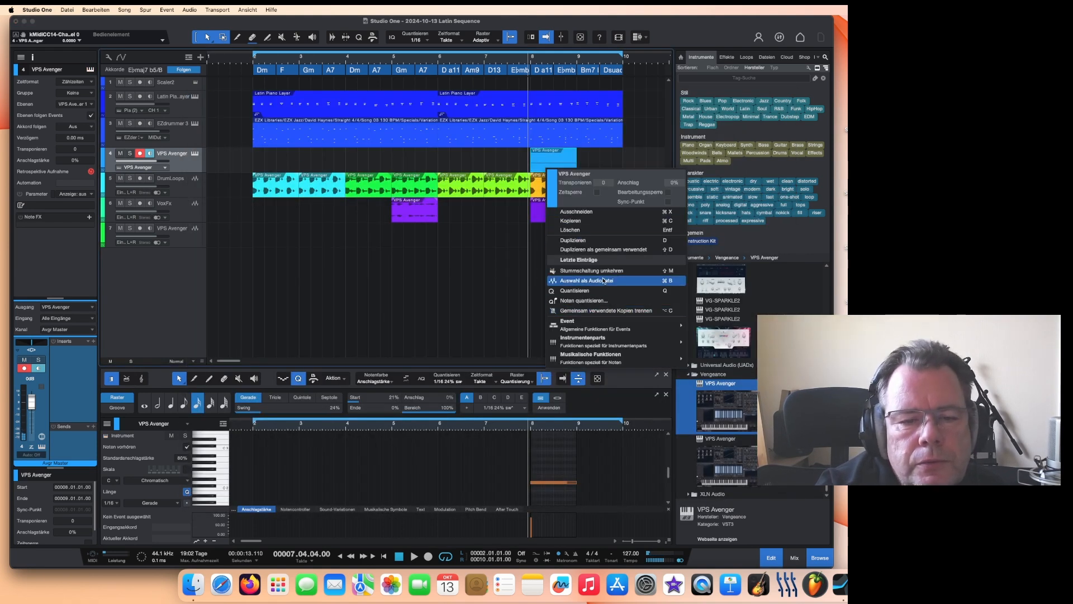
click(603, 281)
drag(554, 192, 554, 266)
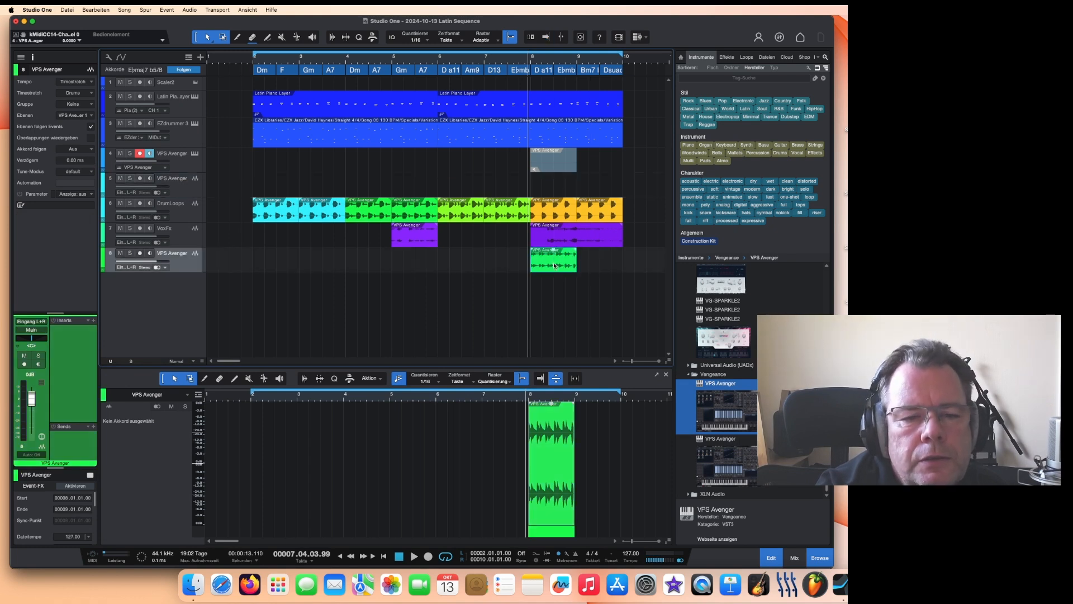
Step: Play the song from bar 8 to audition the rendered sweep
click(523, 58)
key(space)
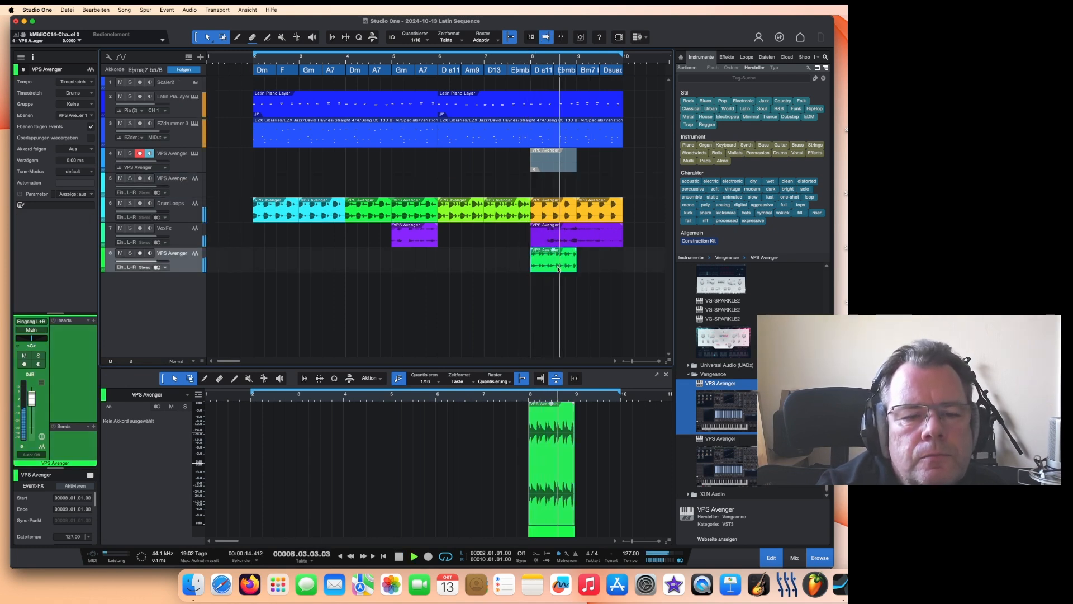
Step: Move the rendered sweep one bar later to start at bar 9 and audition it
drag(558, 269, 604, 270)
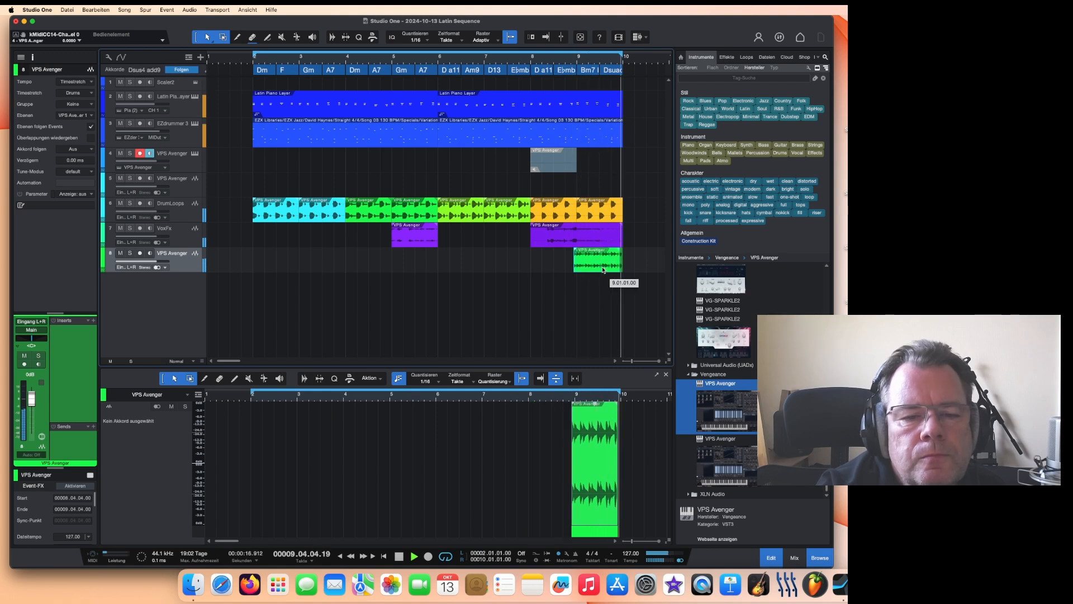
click(576, 59)
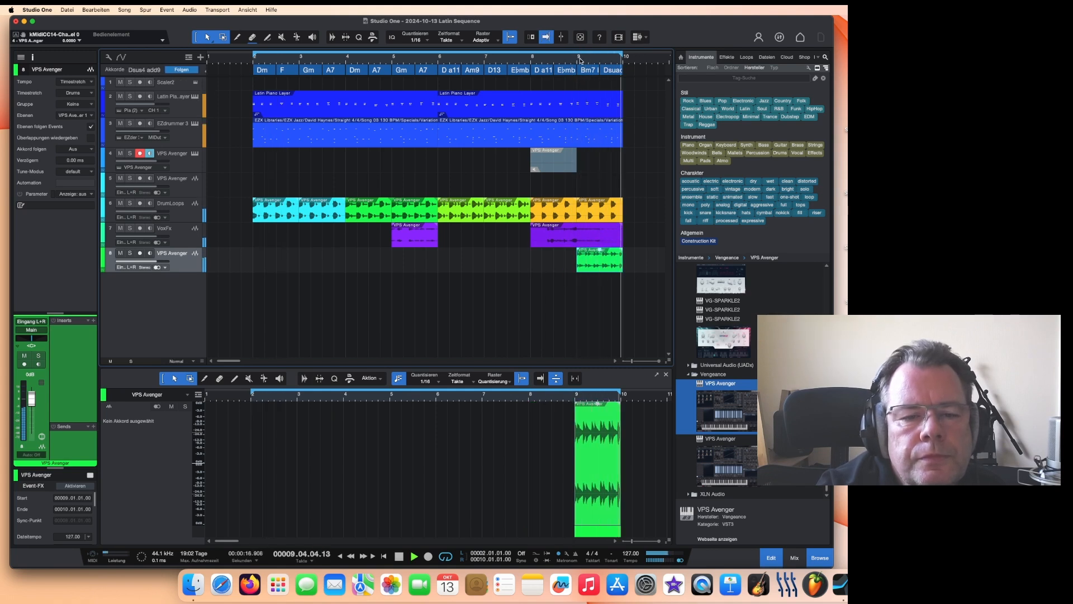
click(399, 556)
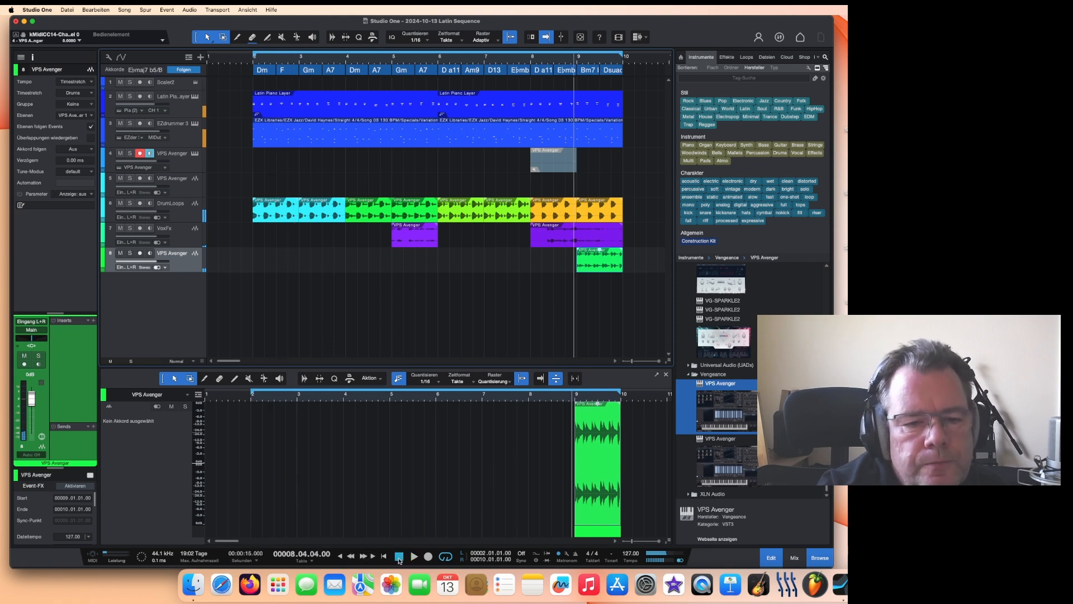
Step: Colour the rendered sweep event at bar 9 purple
right_click(596, 265)
click(601, 285)
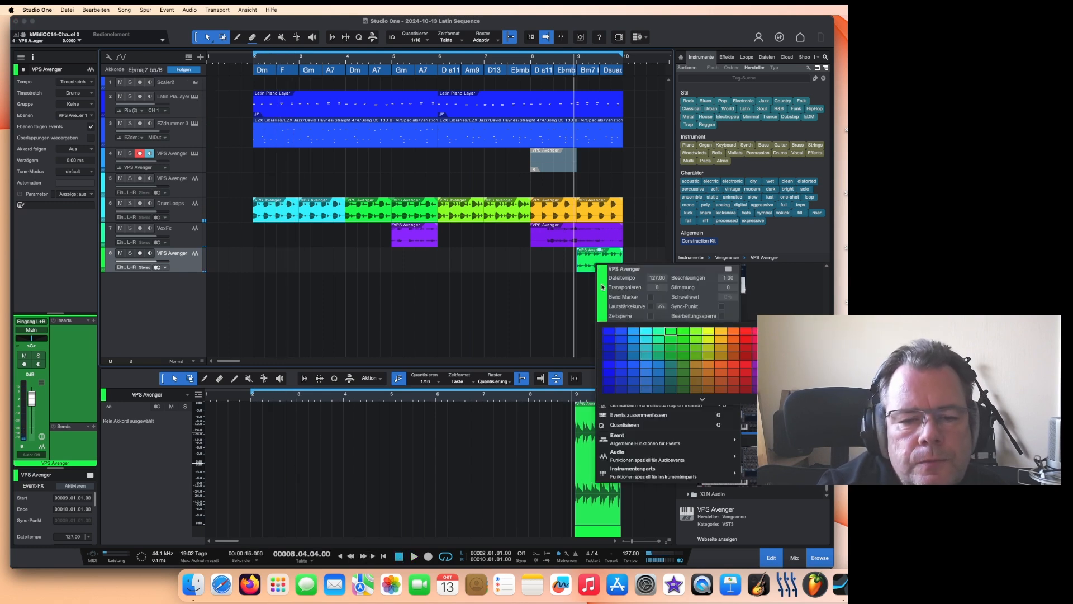
click(795, 331)
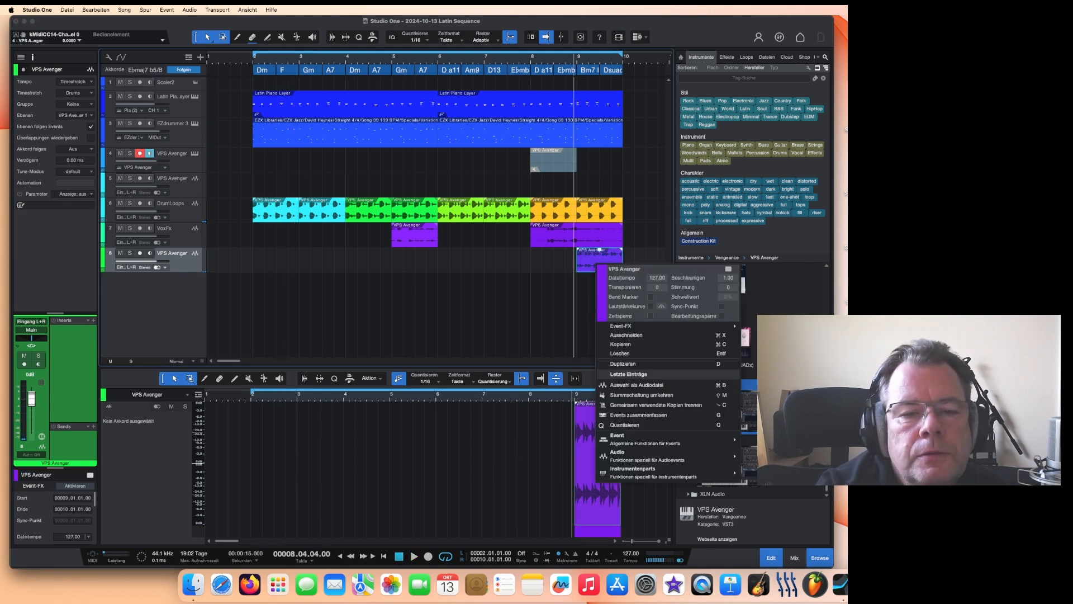
Step: Delete the empty VPS Avenger audio track above the drum loops
right_click(172, 193)
click(260, 206)
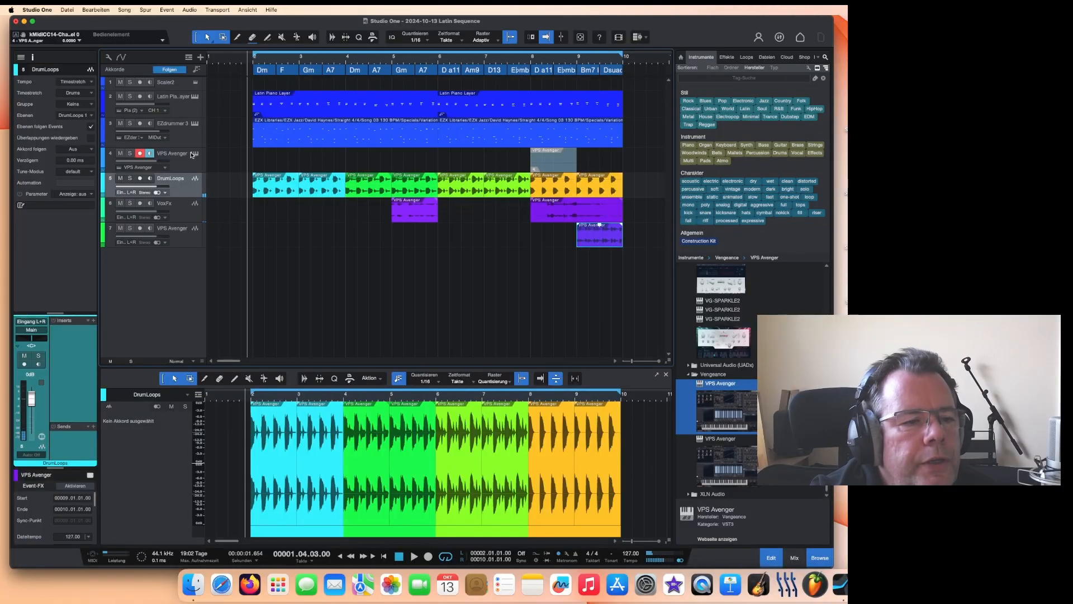
Step: Select the Avenger instrument track, open the plug-in and load a different preset from its FX list
click(188, 165)
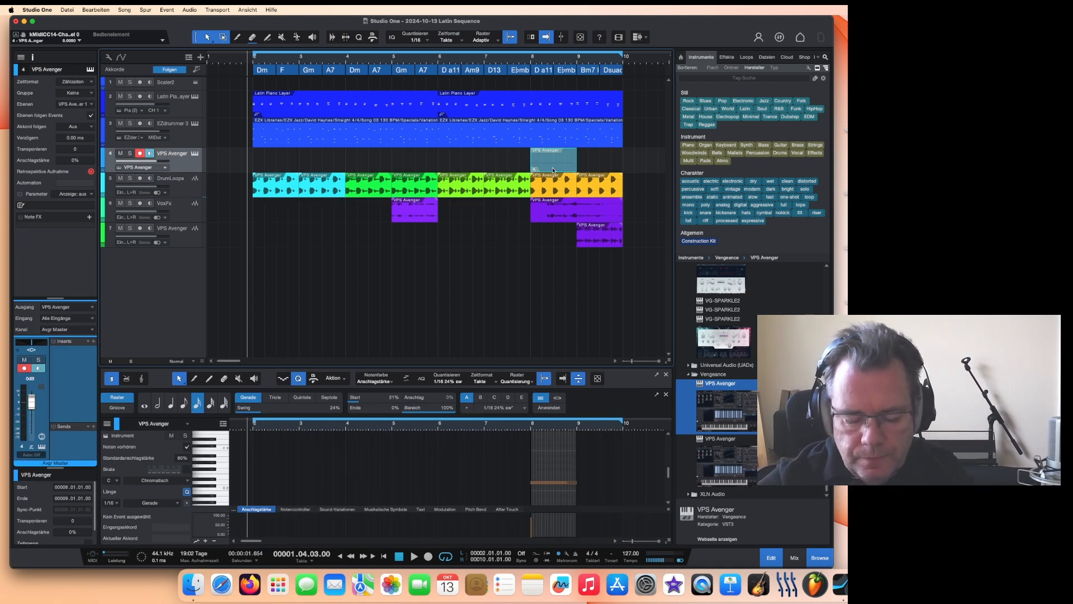
scroll(270, 223, down, 3)
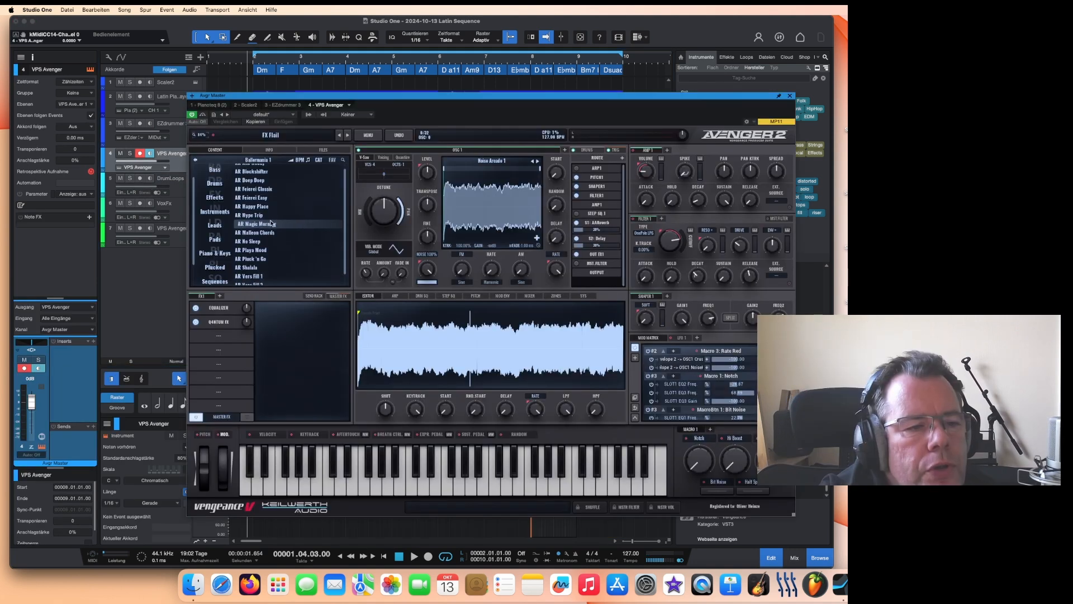
click(214, 197)
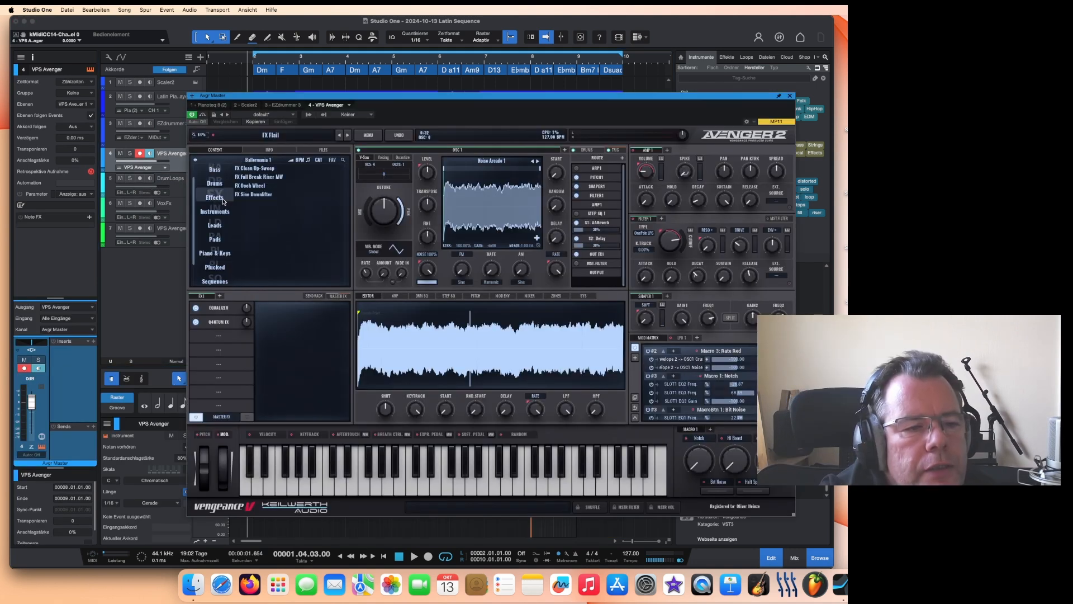
click(267, 188)
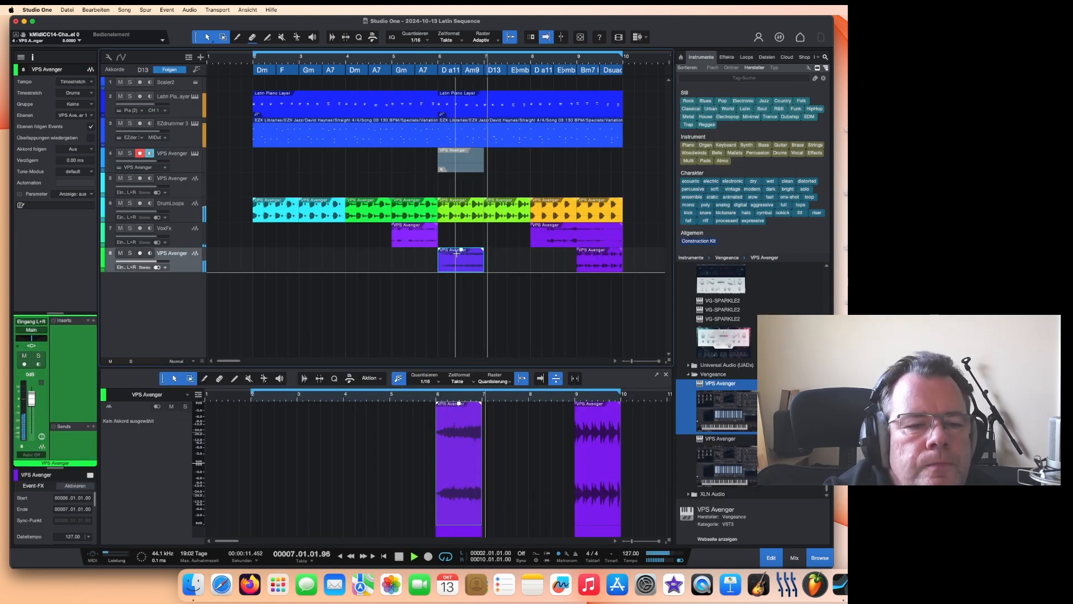
Step: Remove the second VPS Avenger instrument track below the original one
click(430, 61)
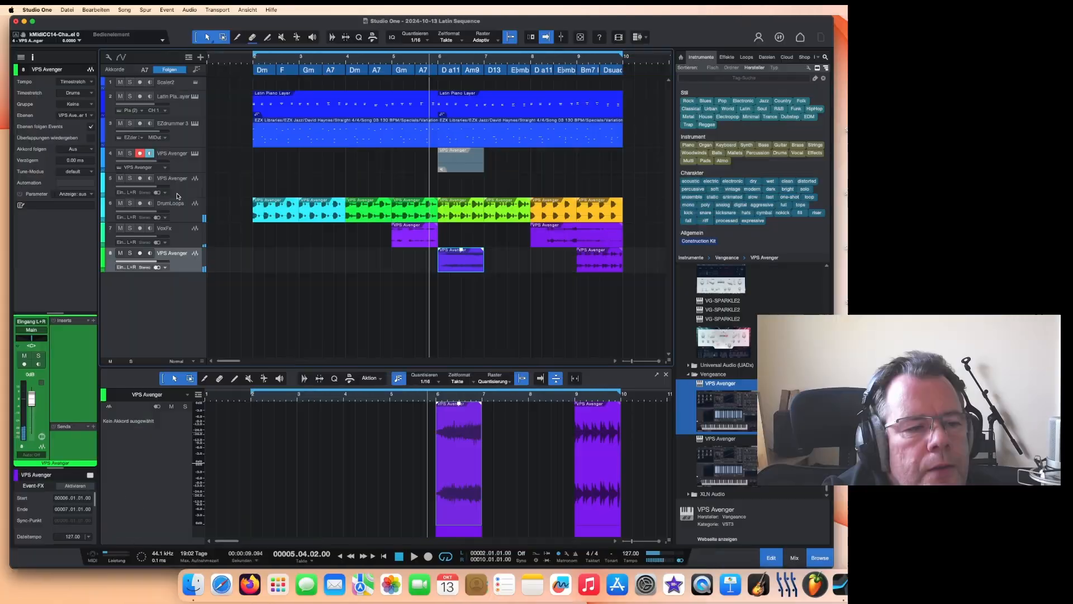
click(178, 193)
right_click(179, 194)
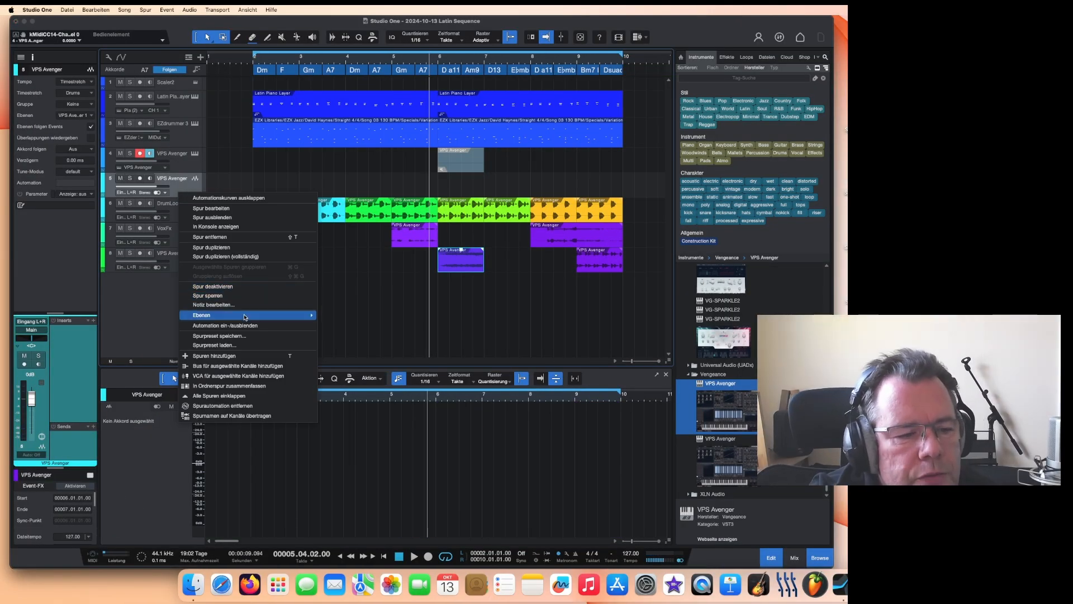
click(213, 236)
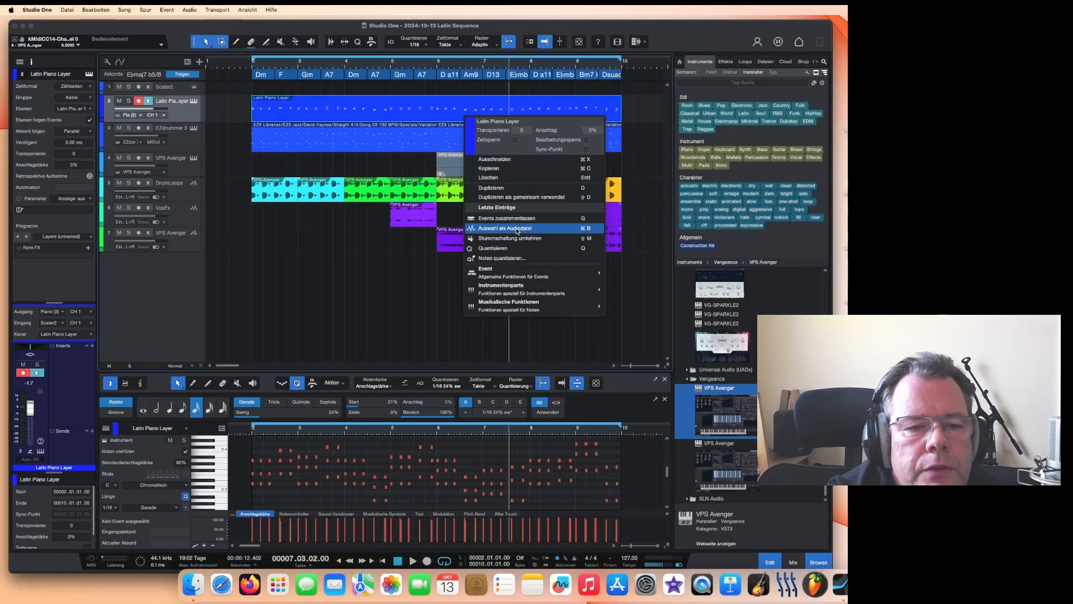
click(517, 229)
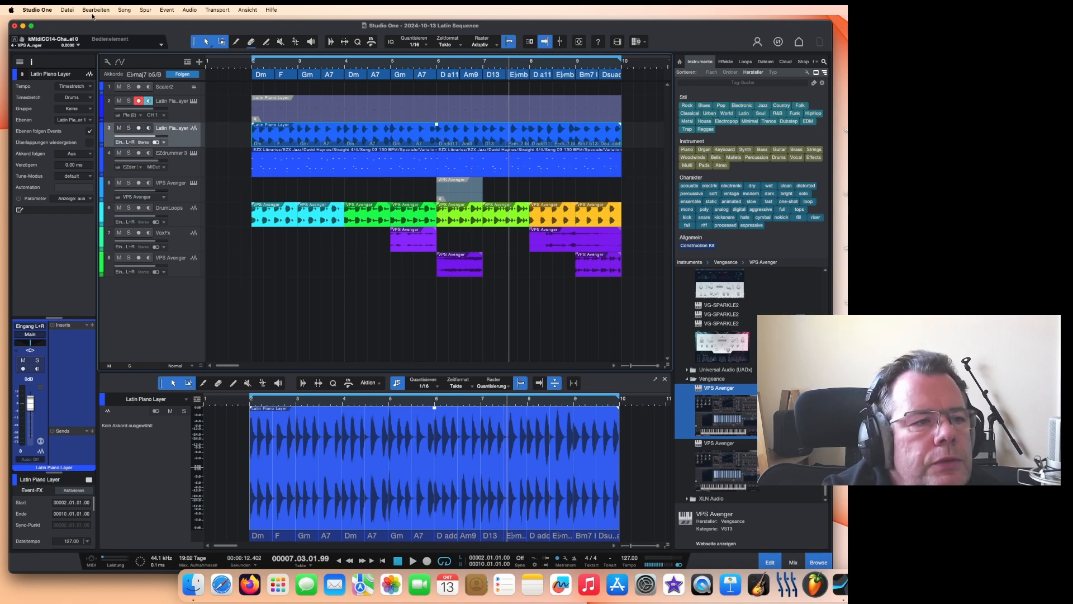
Step: Render the EZdrummer 3 event to a new audio track using the selection-as-audio-file function
click(95, 10)
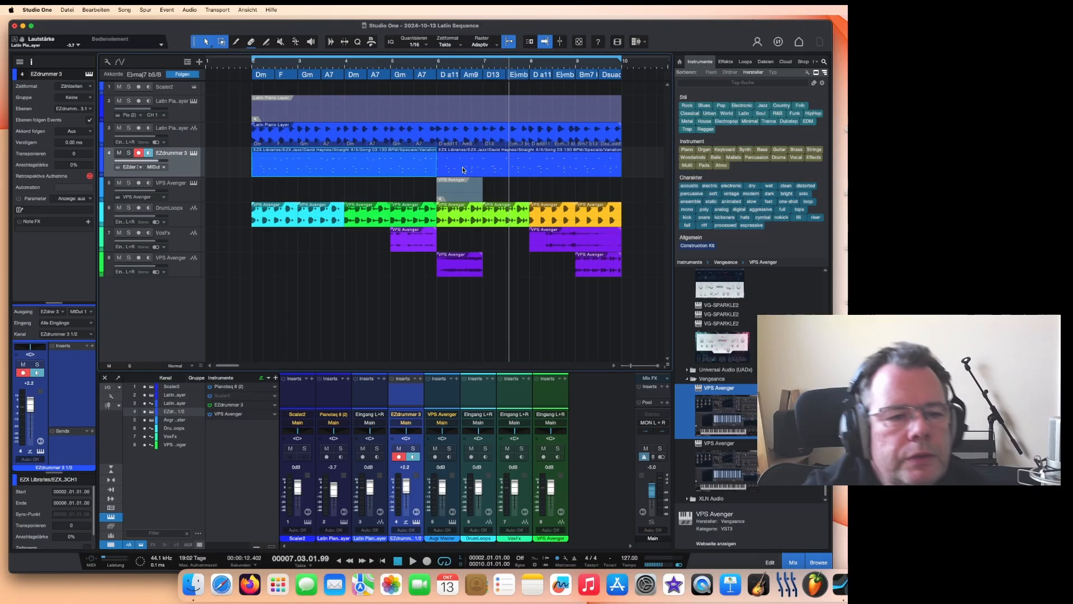
click(481, 167)
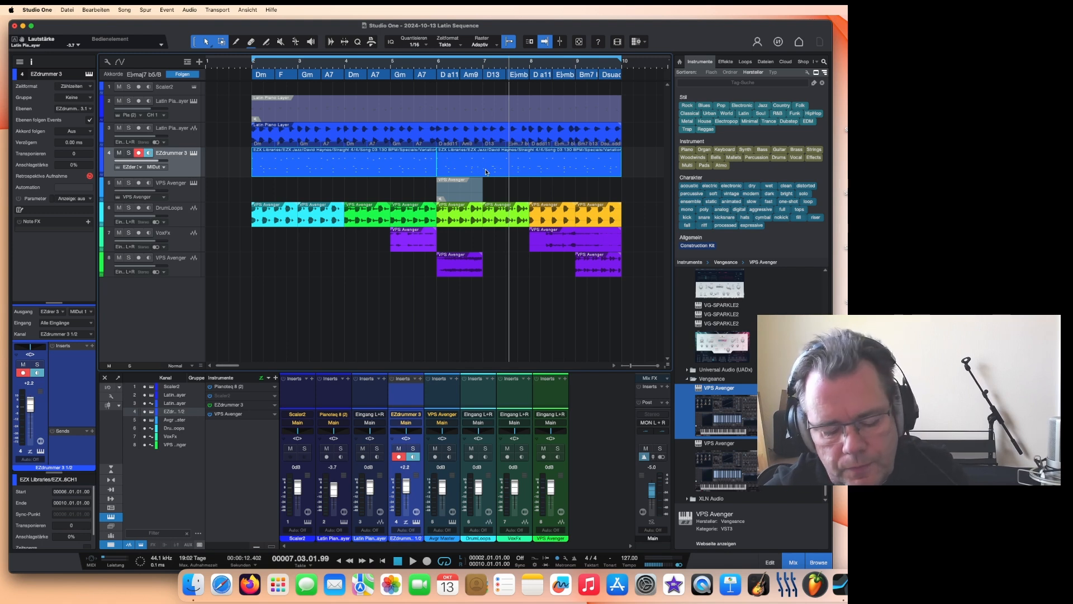
key(g)
right_click(486, 171)
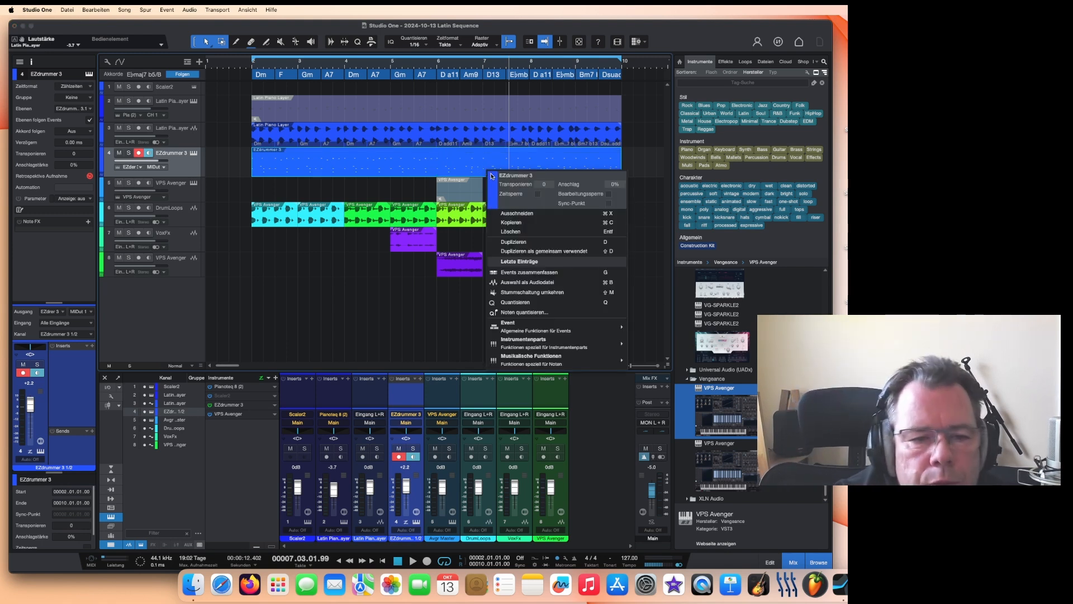
click(528, 282)
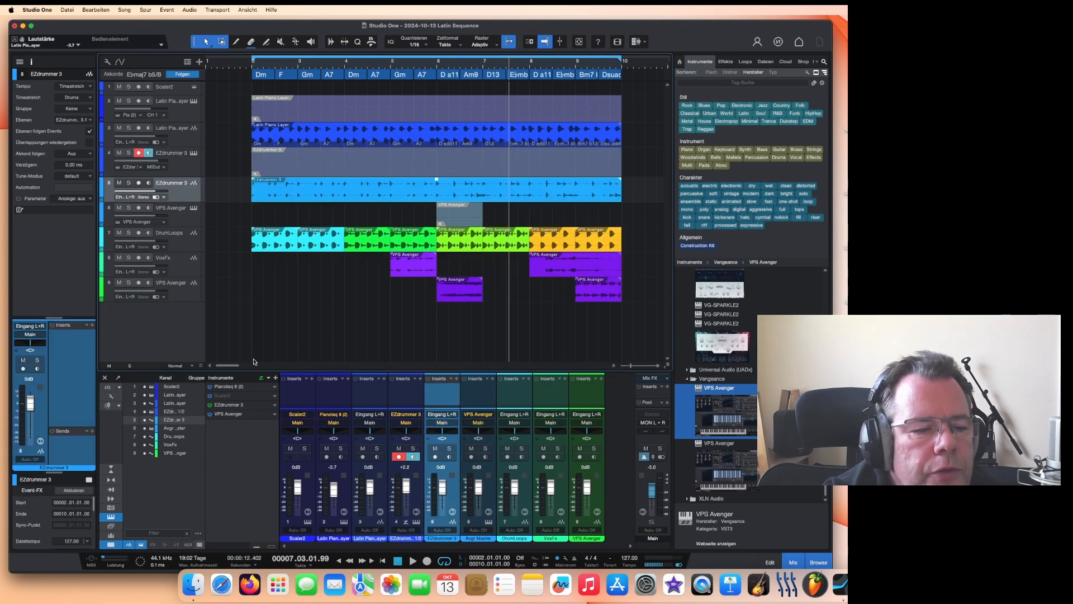
Step: Play the arrangement from the start and delete the original EZdrummer 3 instrument event
scroll(463, 70, down, 3)
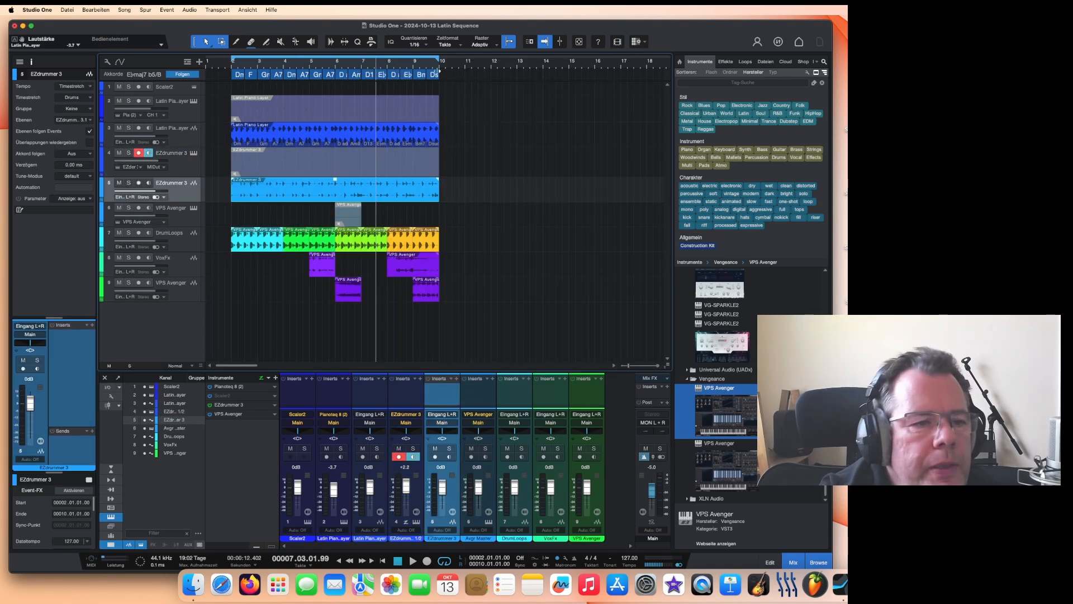
click(226, 65)
key(space)
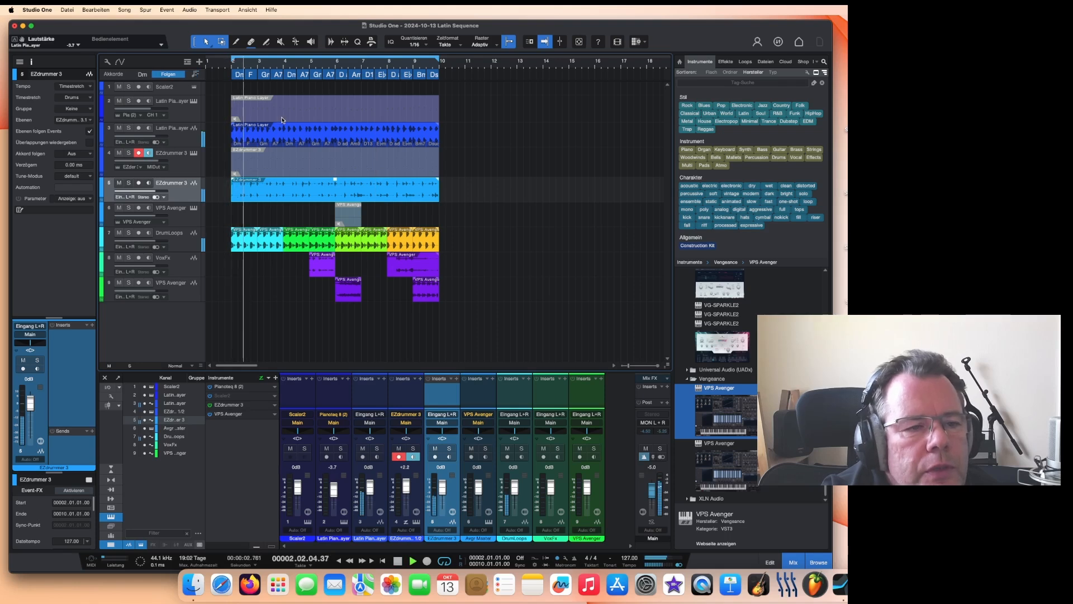
click(300, 166)
key(Delete)
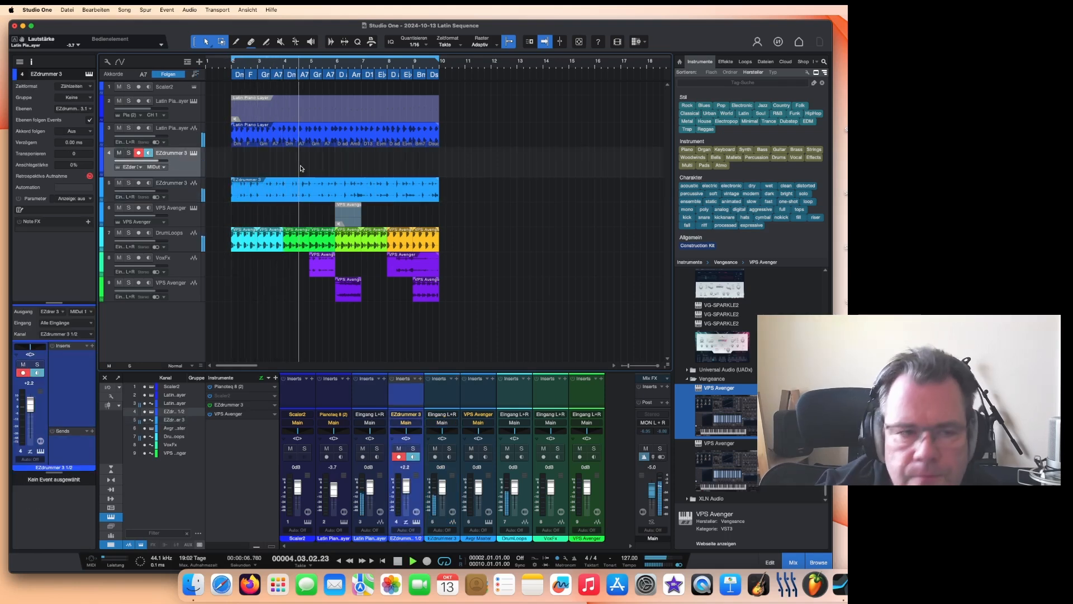
Step: Return to the start, delete the original Latin Piano Layer instrument event, and save the song
click(399, 560)
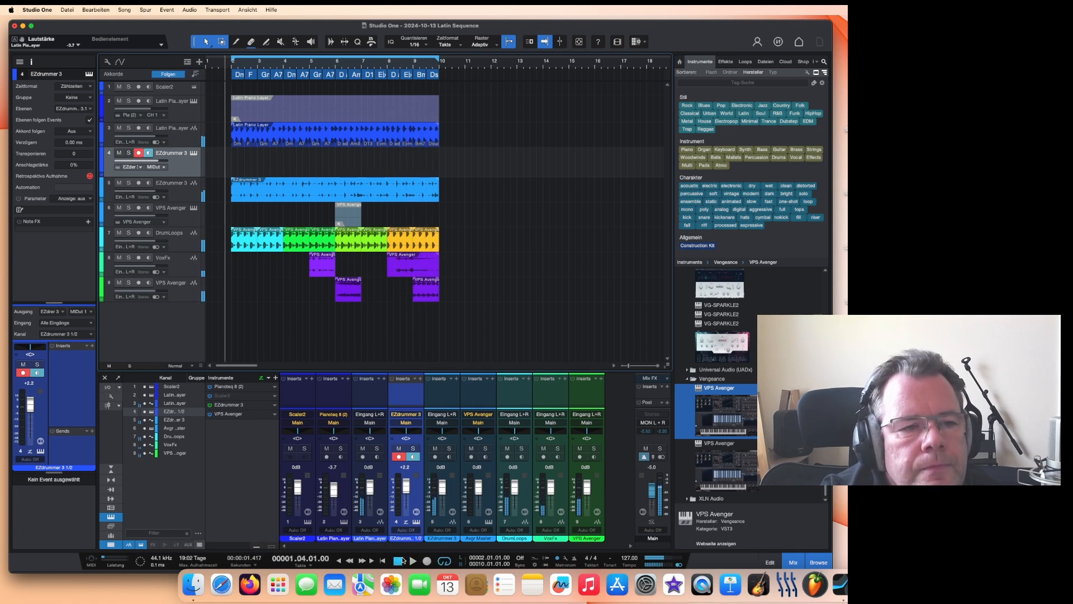
click(290, 116)
key(Delete)
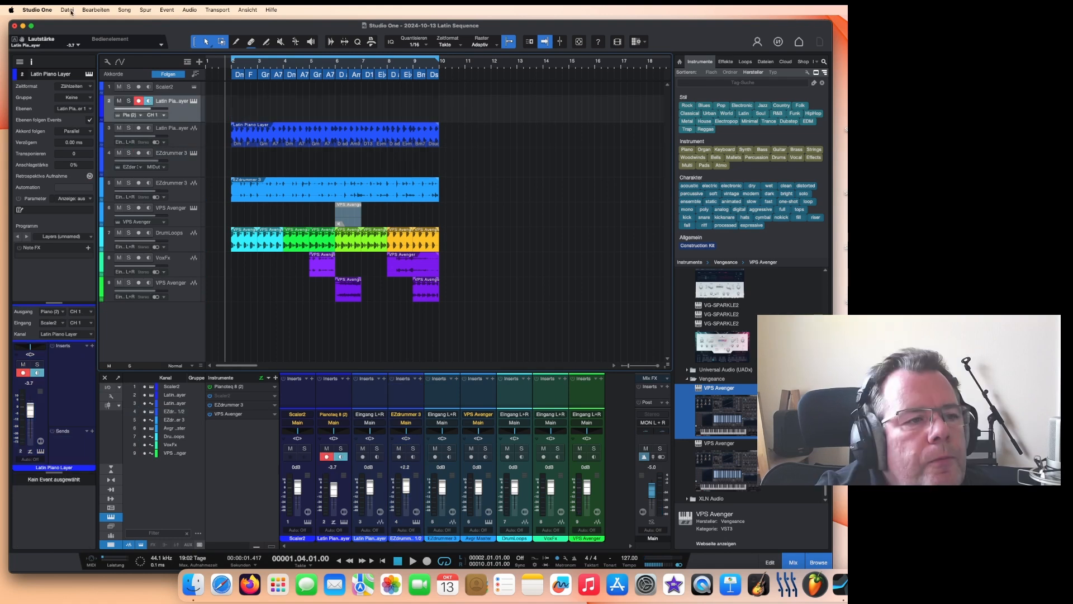
click(67, 10)
click(73, 109)
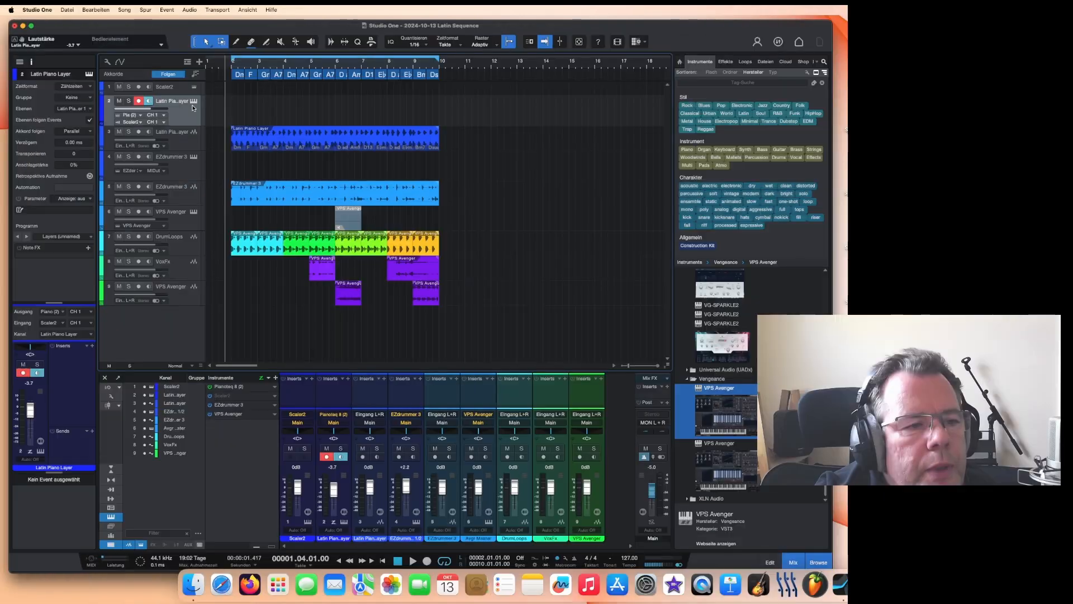
Step: Open Pianoteq on the Latin Piano Layer instrument track and load the Classical Guitar Warm preset
click(194, 102)
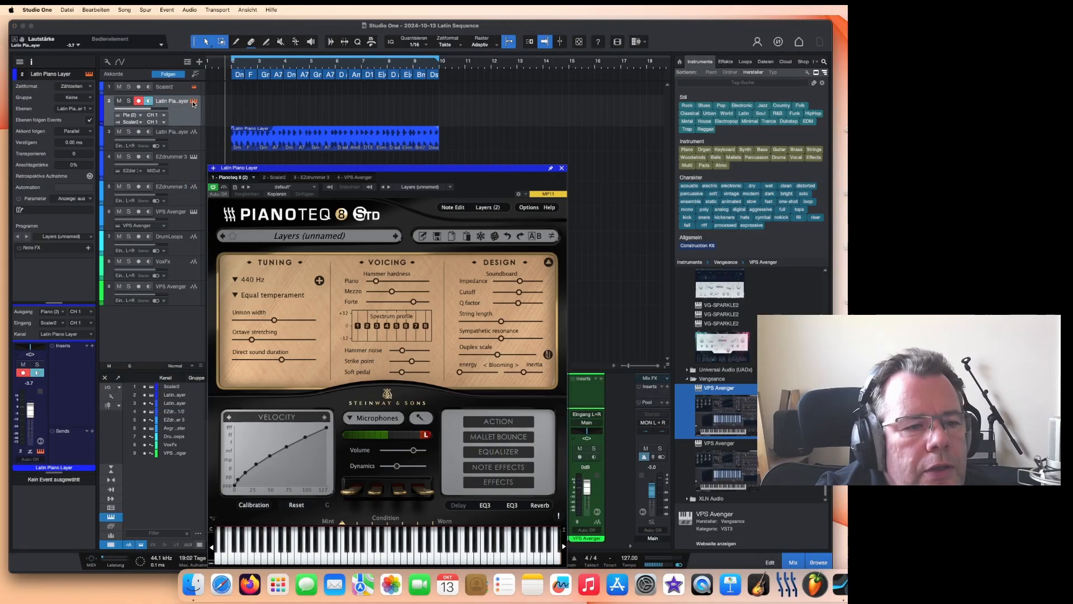
drag(426, 171, 657, 132)
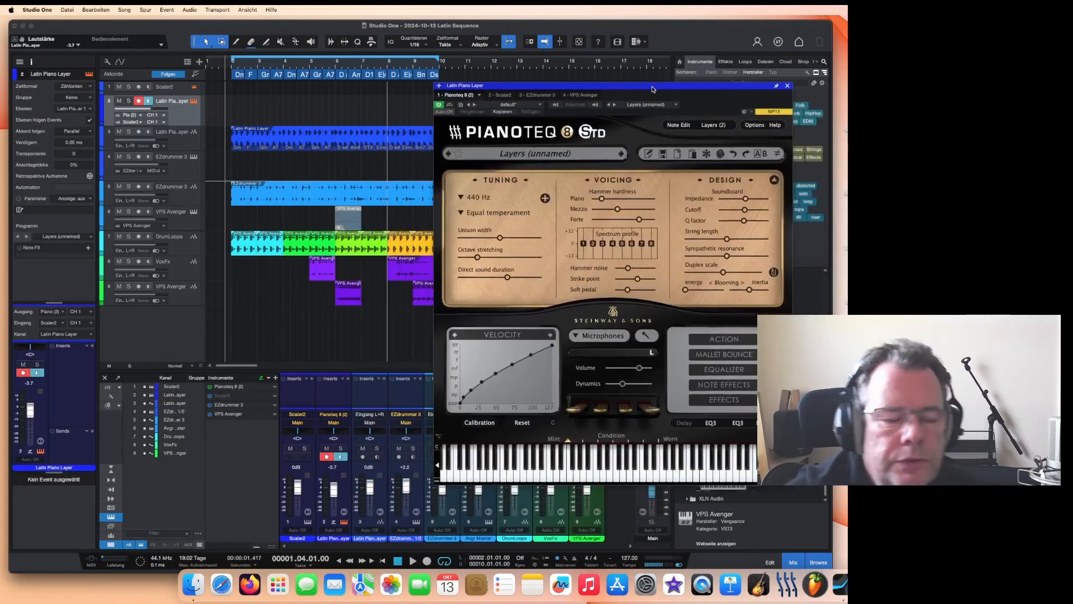
click(539, 197)
mouse_move(529, 546)
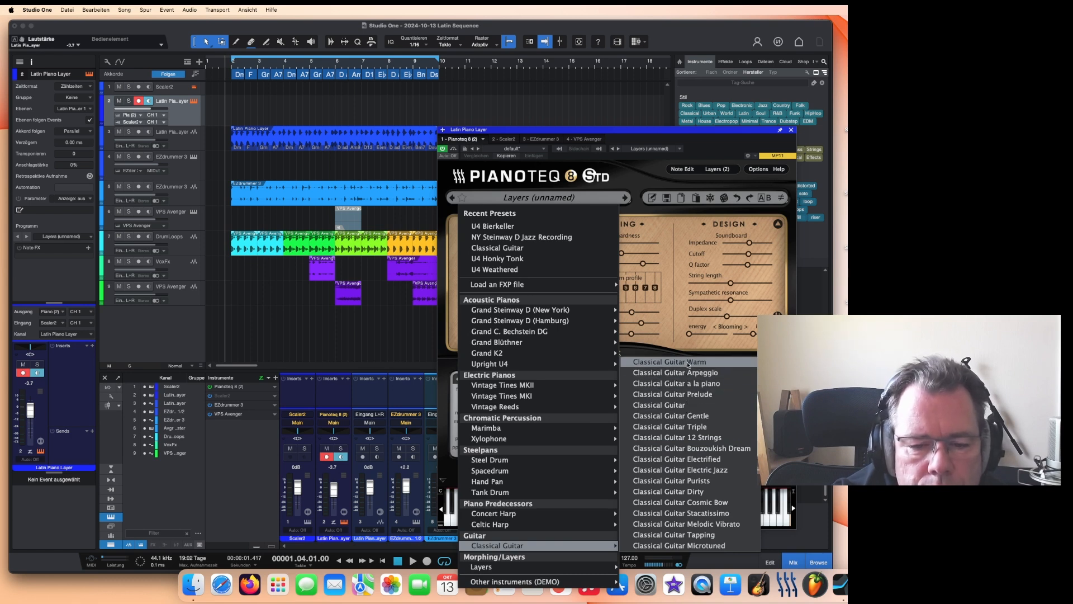
click(688, 364)
drag(514, 129, 514, 182)
Step: Enlarge the Latin Piano Layer instrument track and set its MIDI input to Alle Eingänge
click(175, 108)
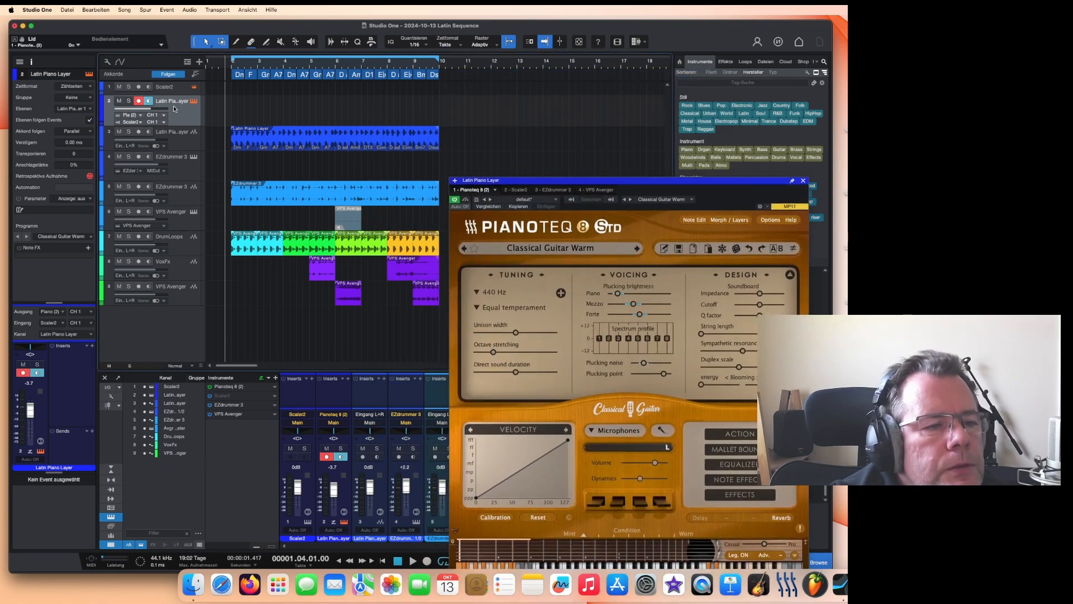
drag(182, 126, 182, 167)
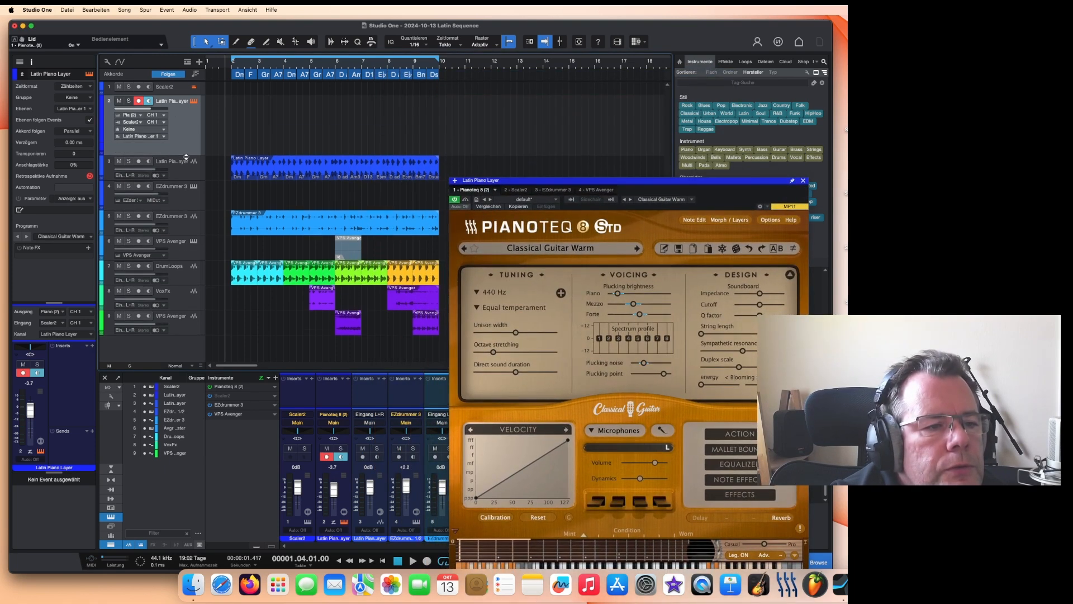
click(141, 123)
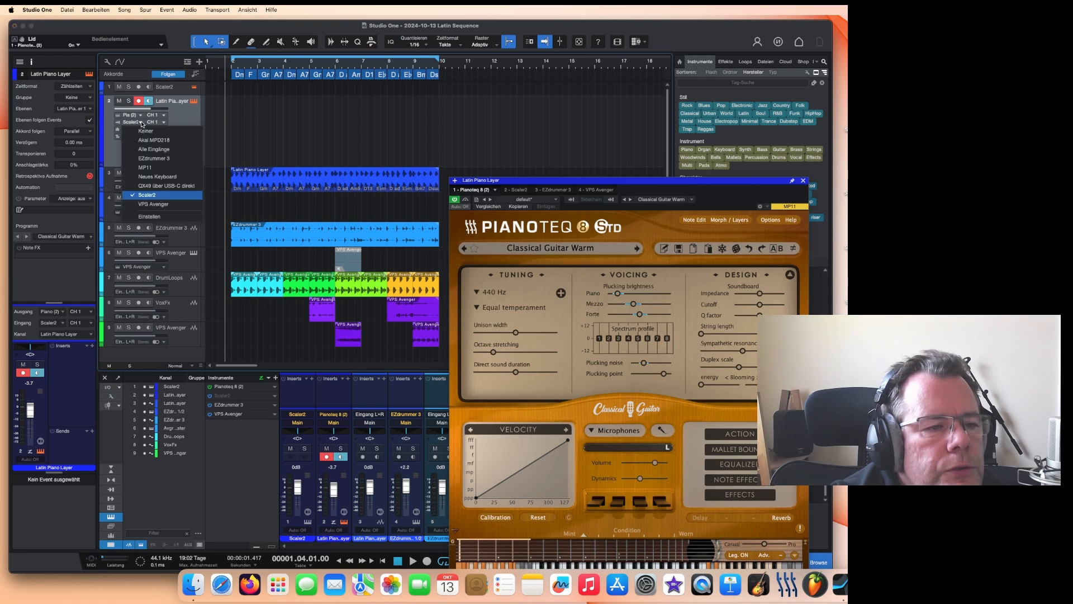
click(156, 150)
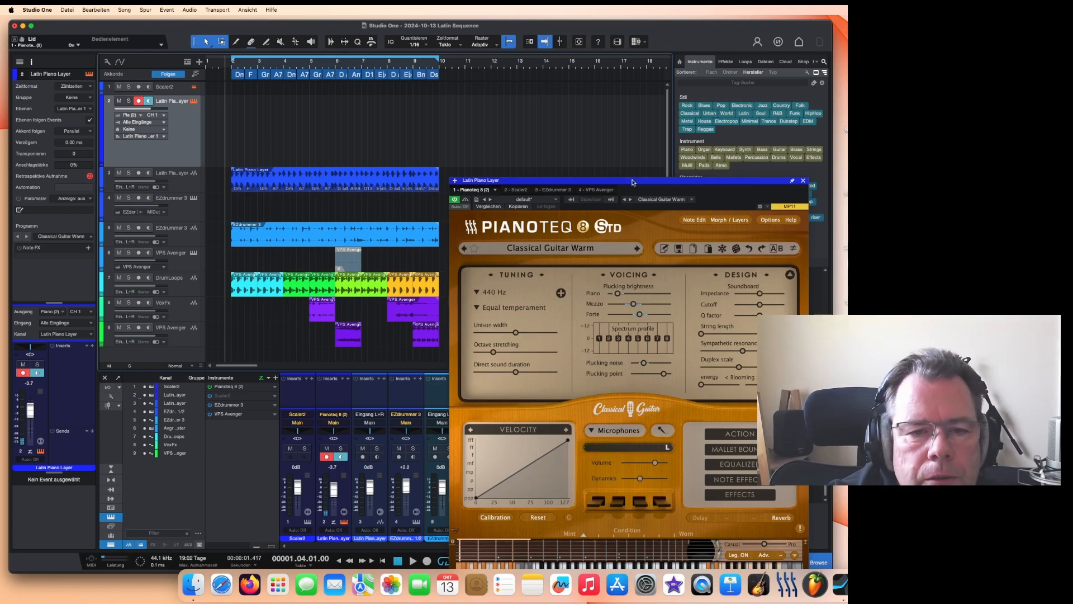
drag(632, 181, 575, 71)
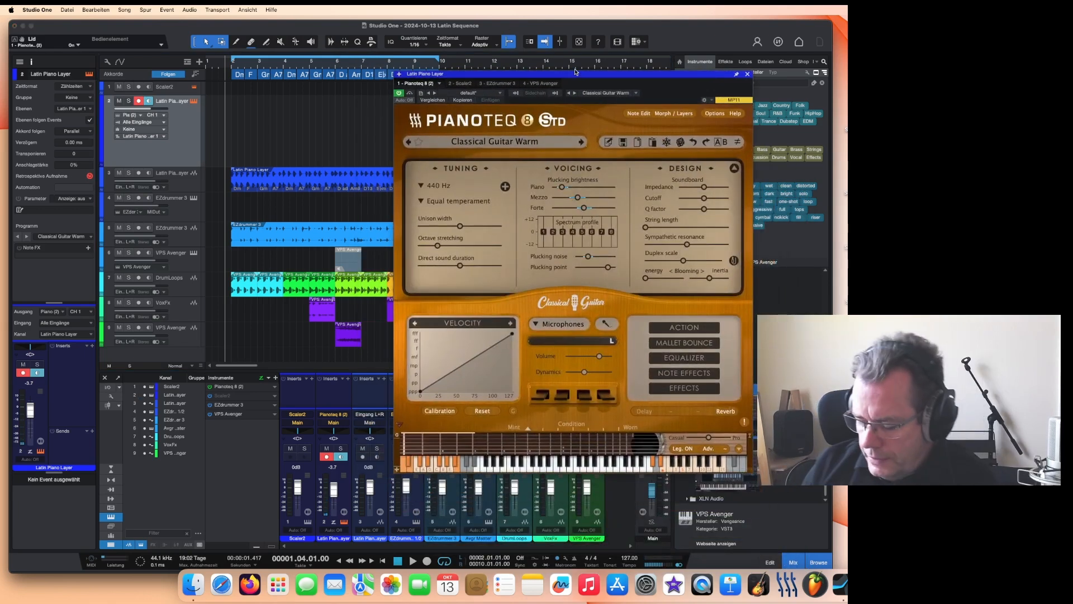
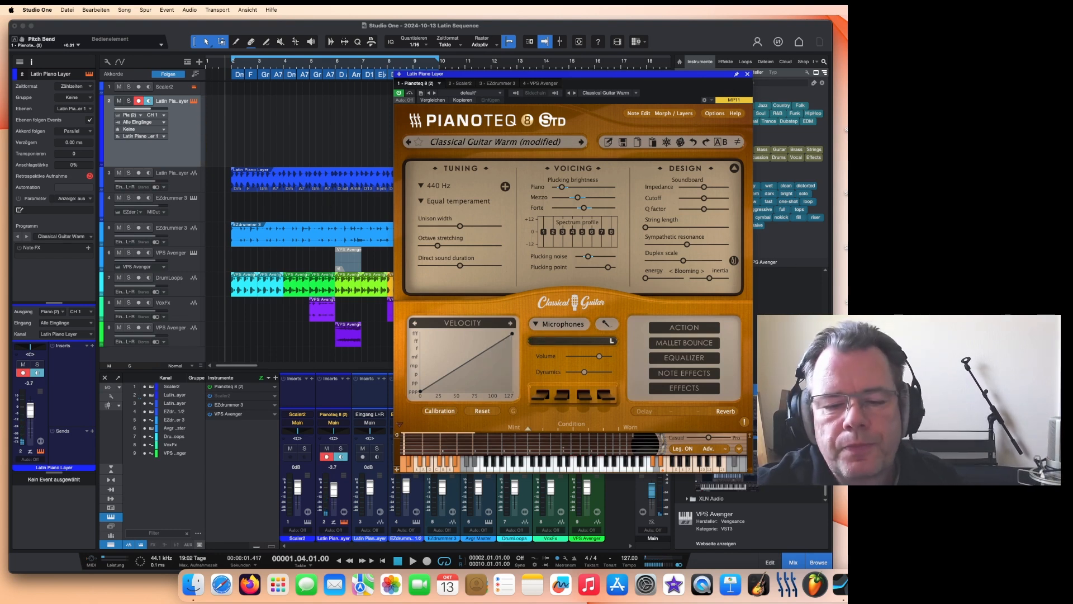
Step: Move the Pianoteq window aside and duplicate the rendered EZdrummer 3 audio event on its track
drag(439, 58, 639, 59)
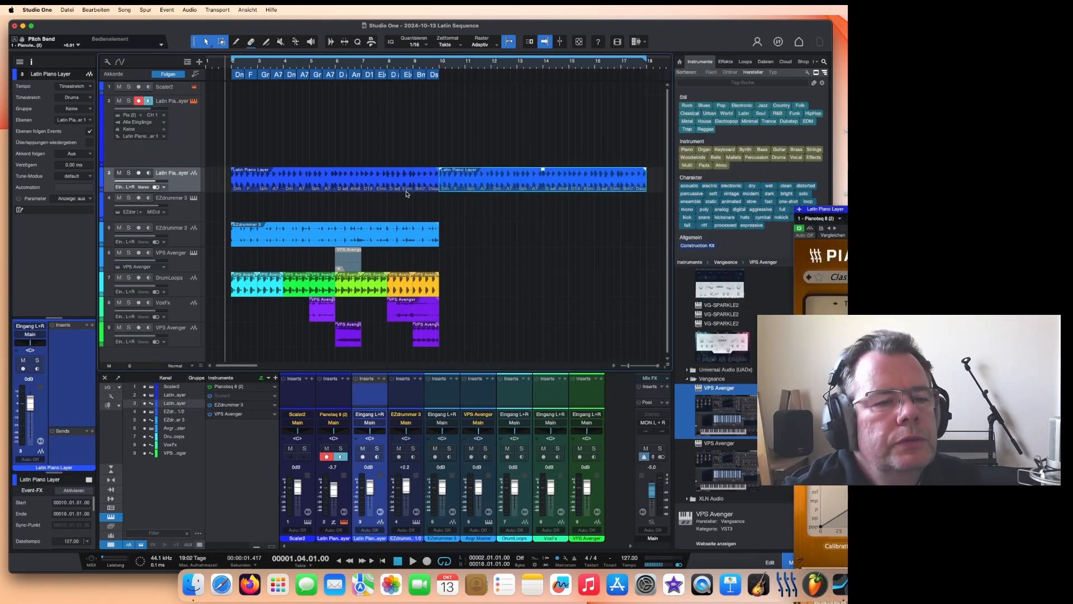
key(Up)
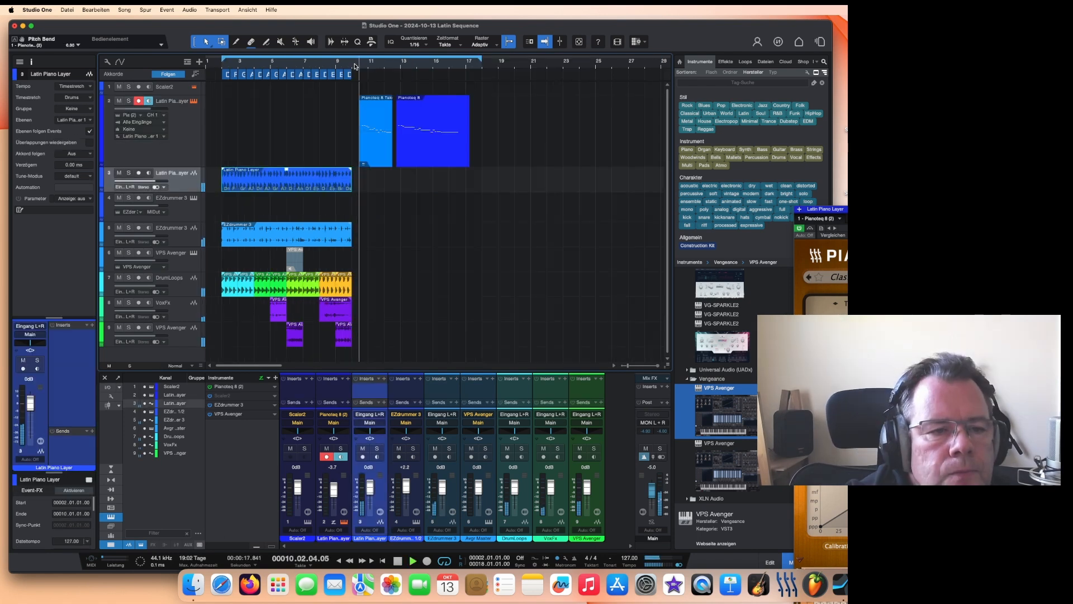
click(343, 241)
key(d)
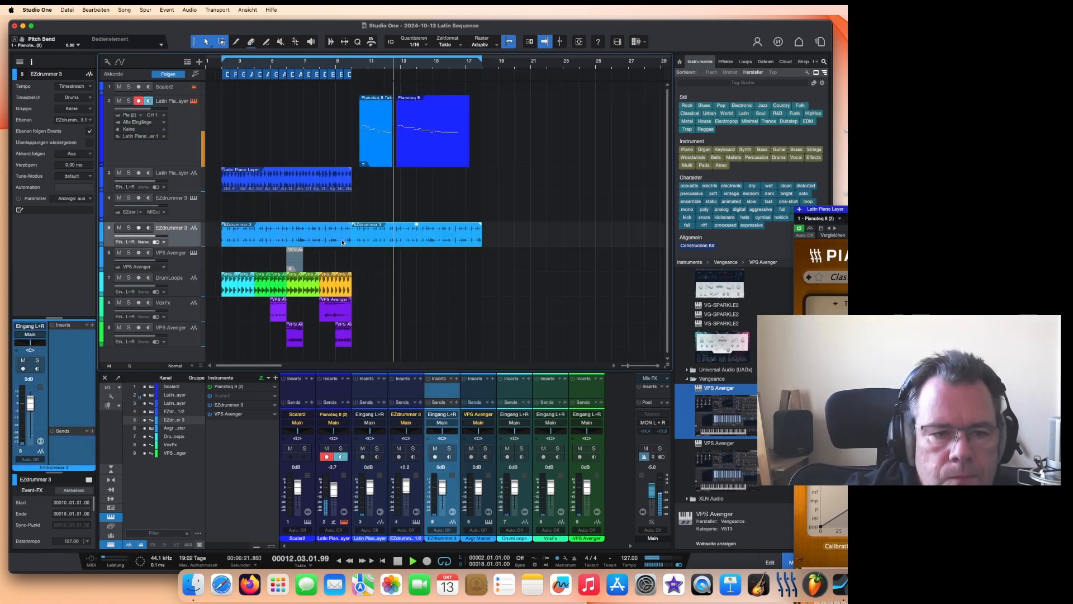
Step: Play back the Pianoteq guitar take events and shorten the end of the last one slightly
click(360, 63)
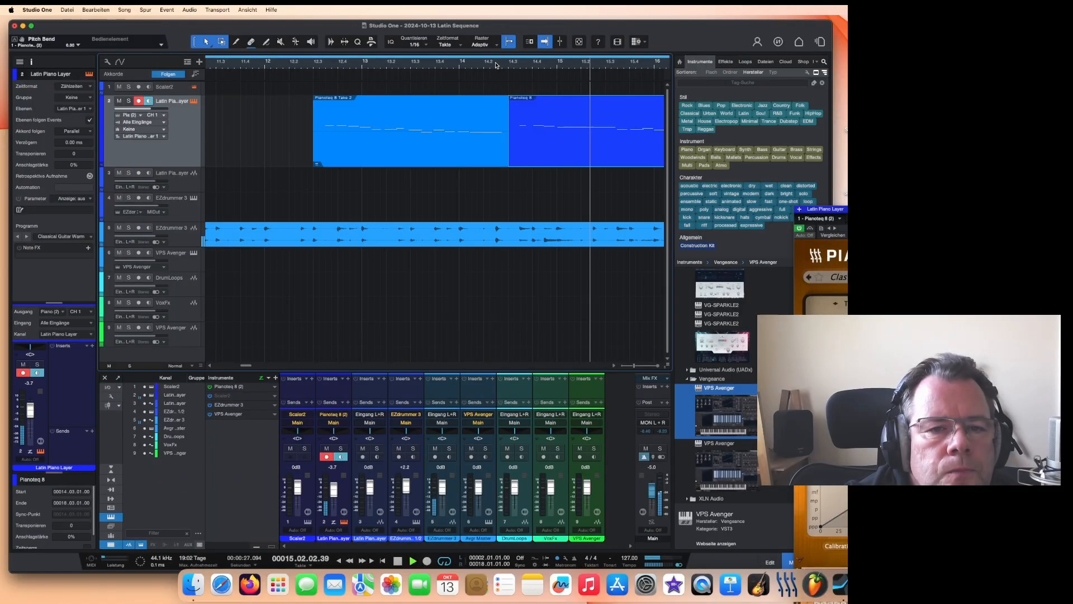
click(309, 63)
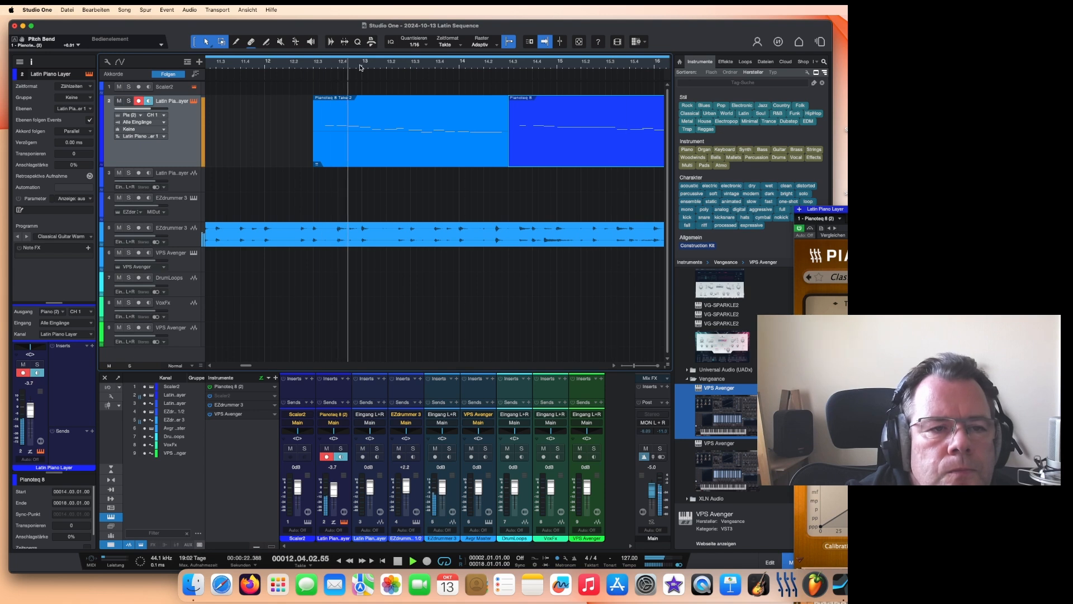
key(w)
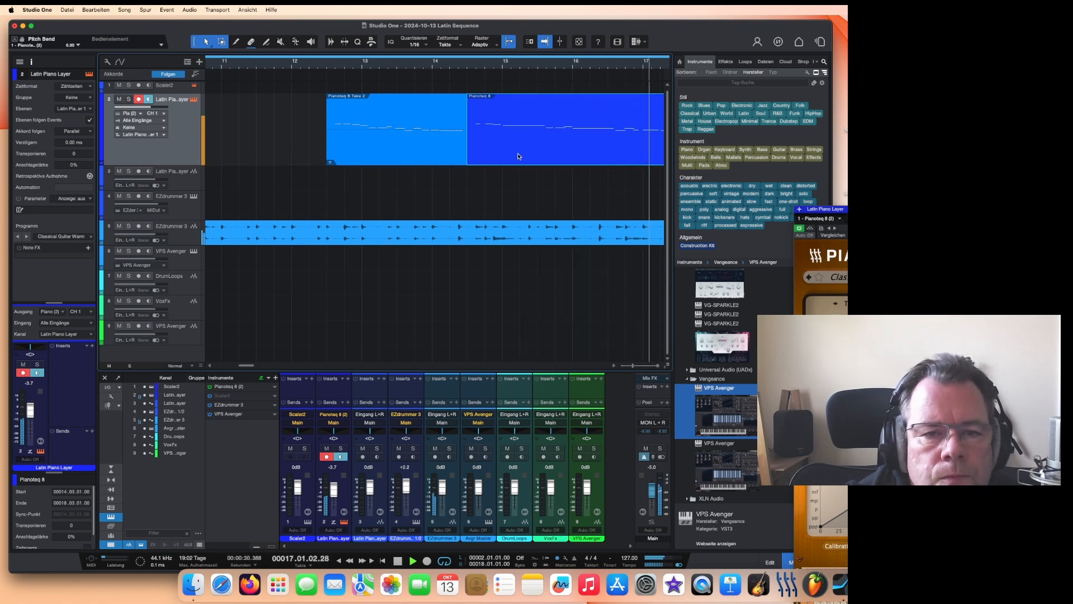
key(space)
scroll(475, 146, down, 4)
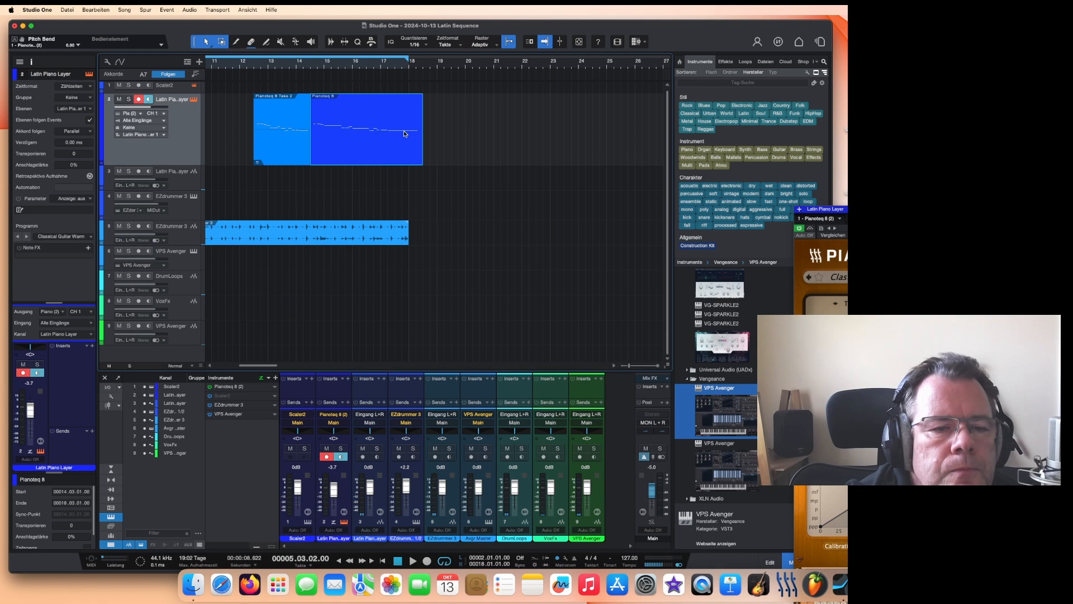
drag(423, 156, 408, 158)
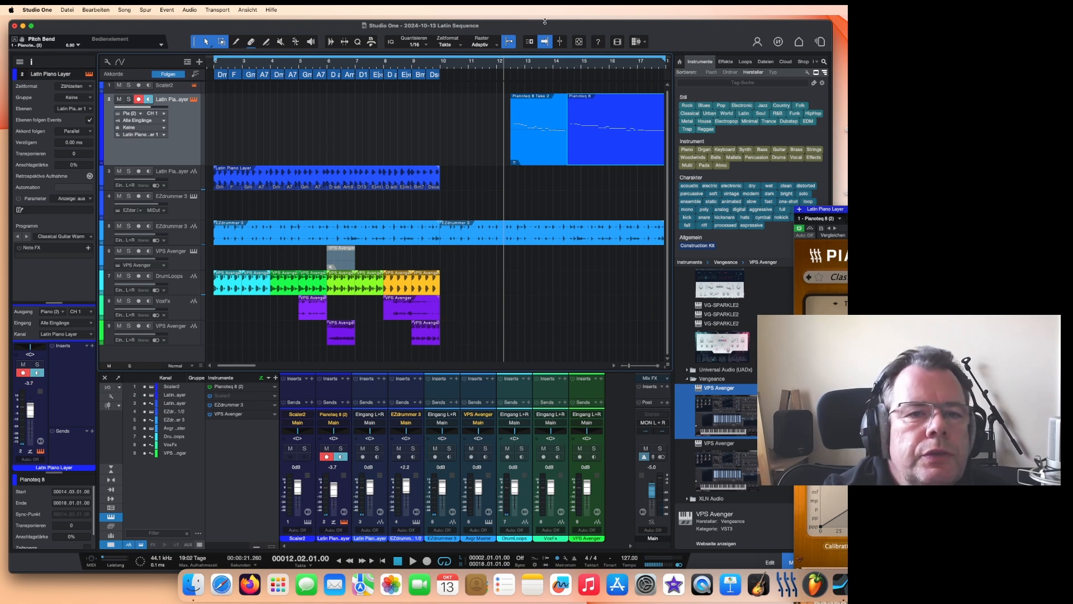
Step: Reopen Pianoteq, show its effects section, raise the reverb and delay mix slightly, and close the plugin window
drag(545, 26, 544, 24)
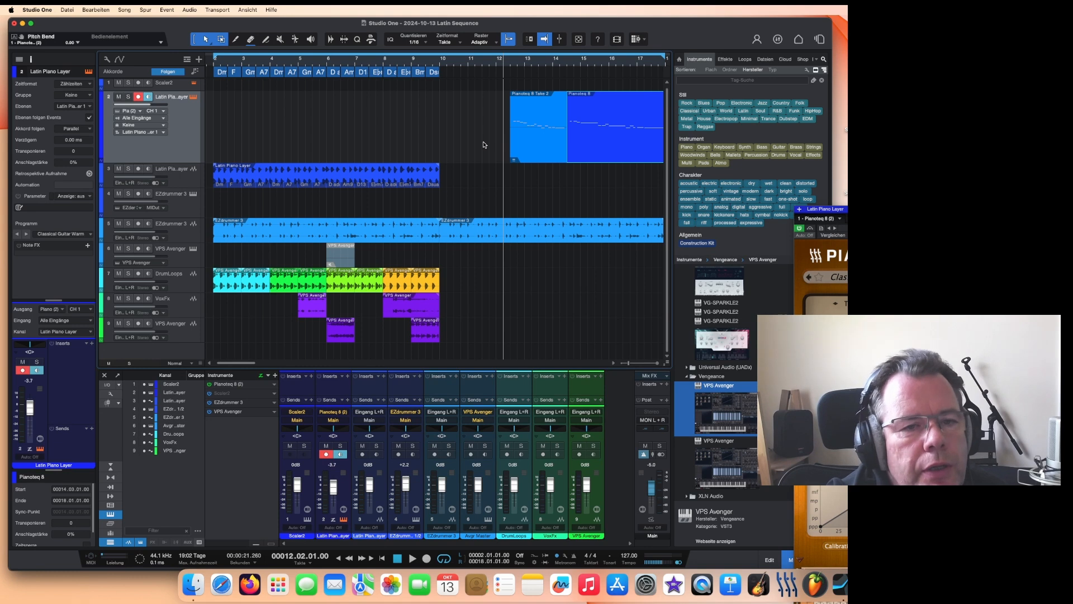
click(490, 64)
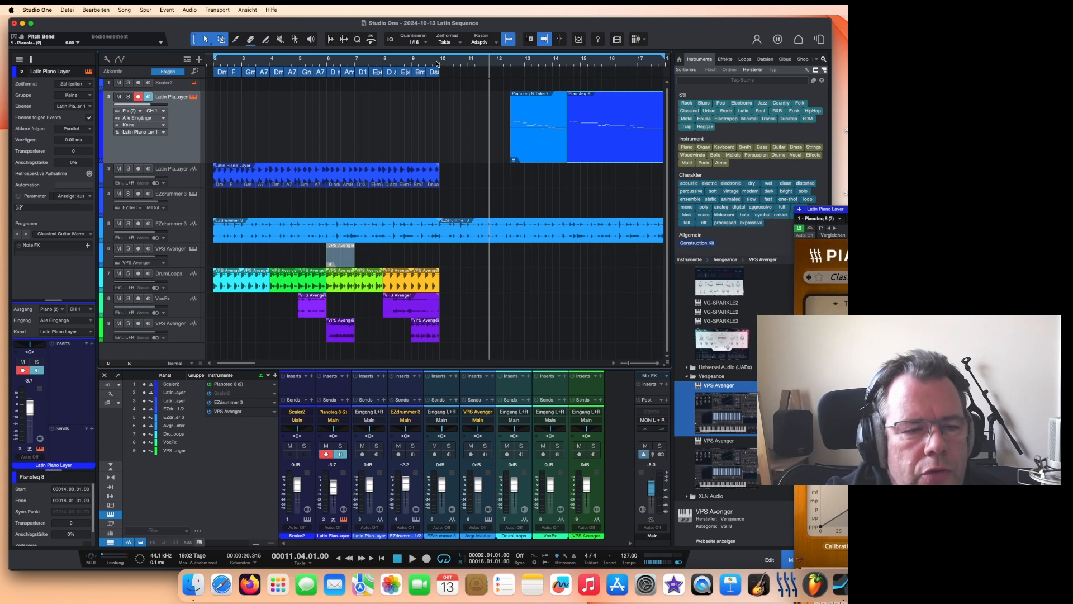
key(space)
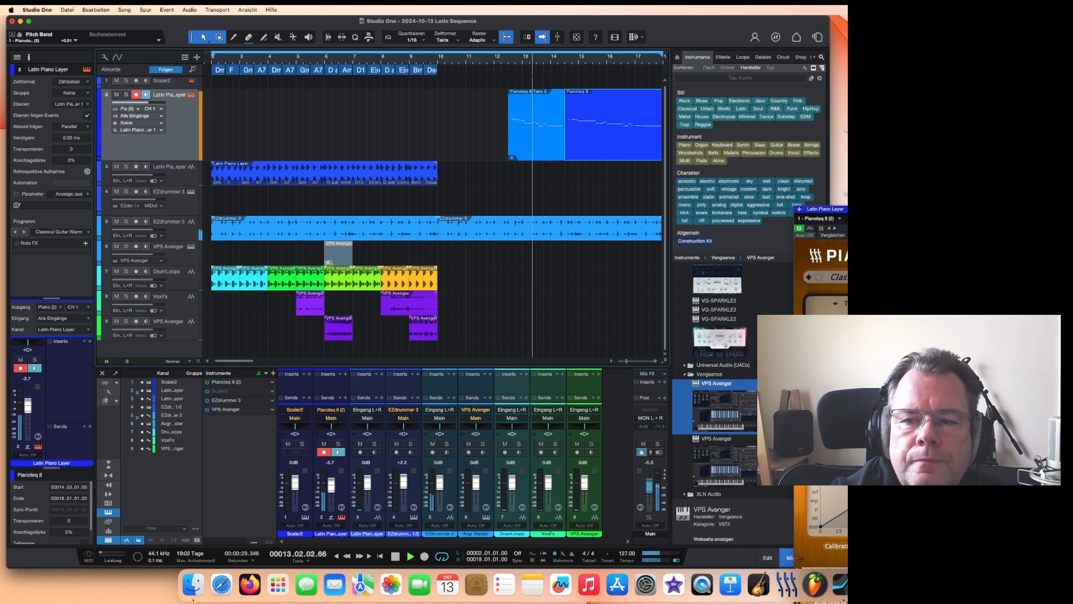
drag(1010, 210, 385, 120)
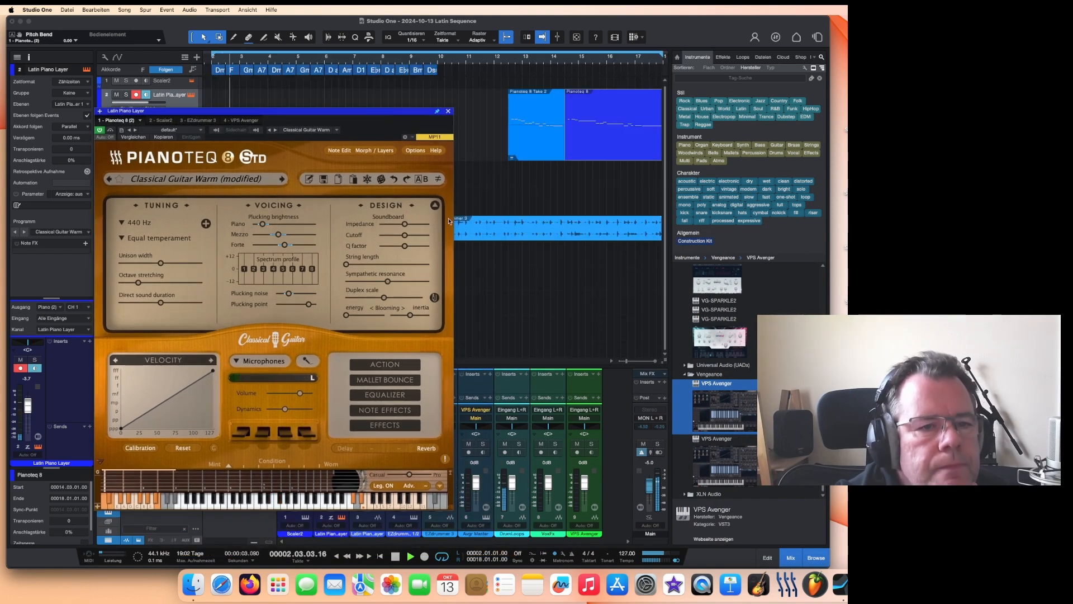
drag(404, 113, 451, 137)
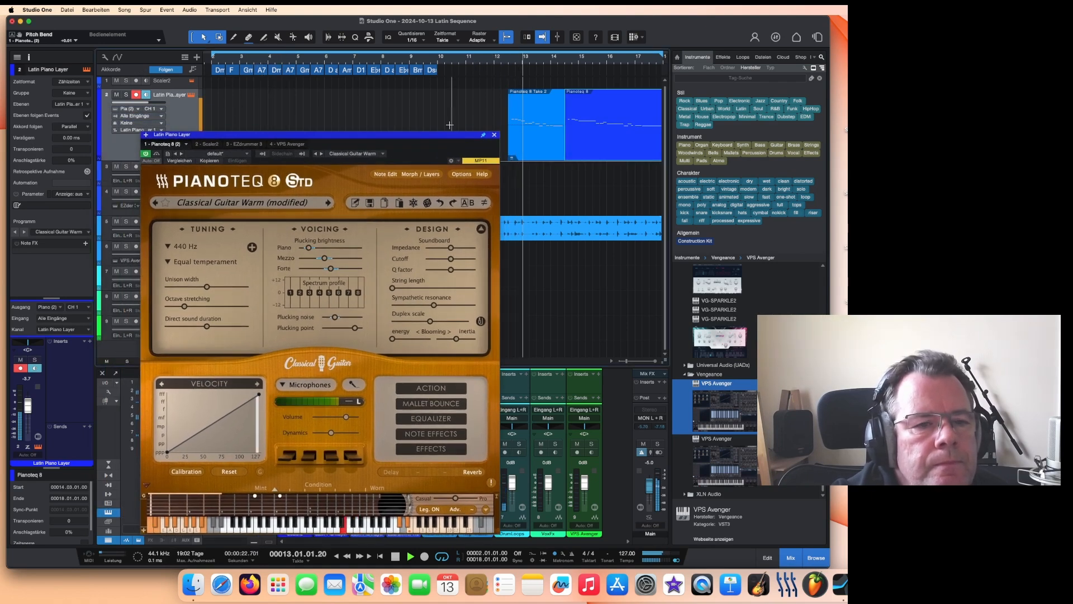
drag(447, 136, 433, 70)
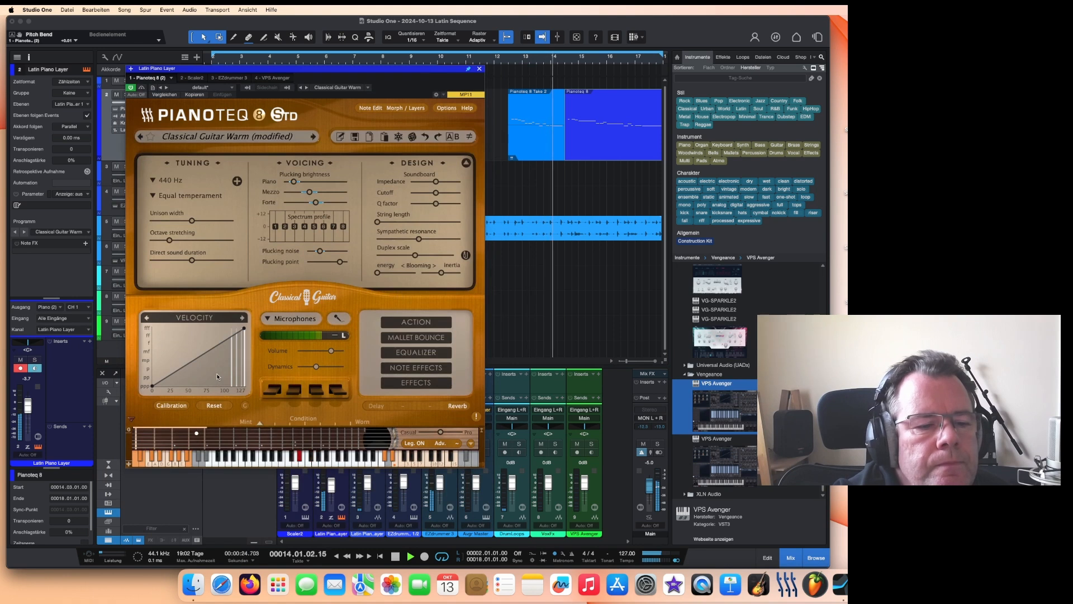
click(392, 385)
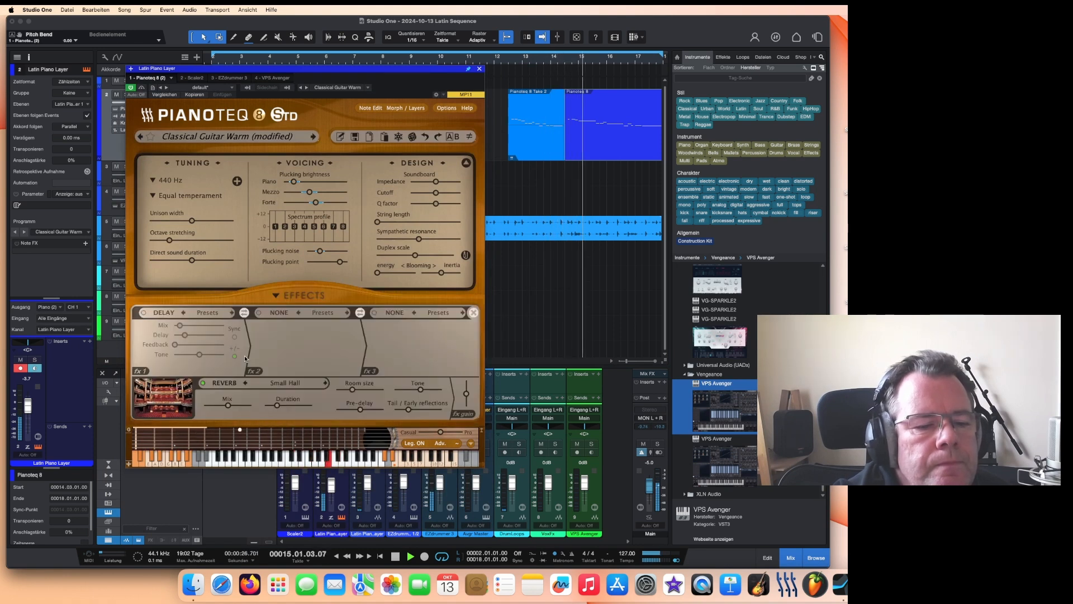
drag(228, 408, 230, 408)
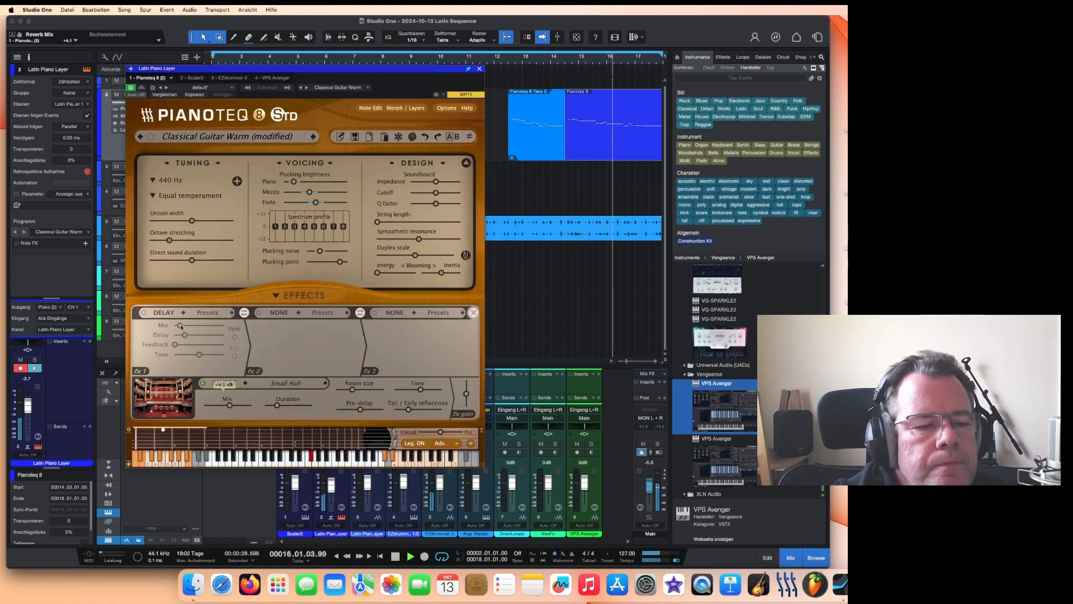
drag(180, 326, 187, 328)
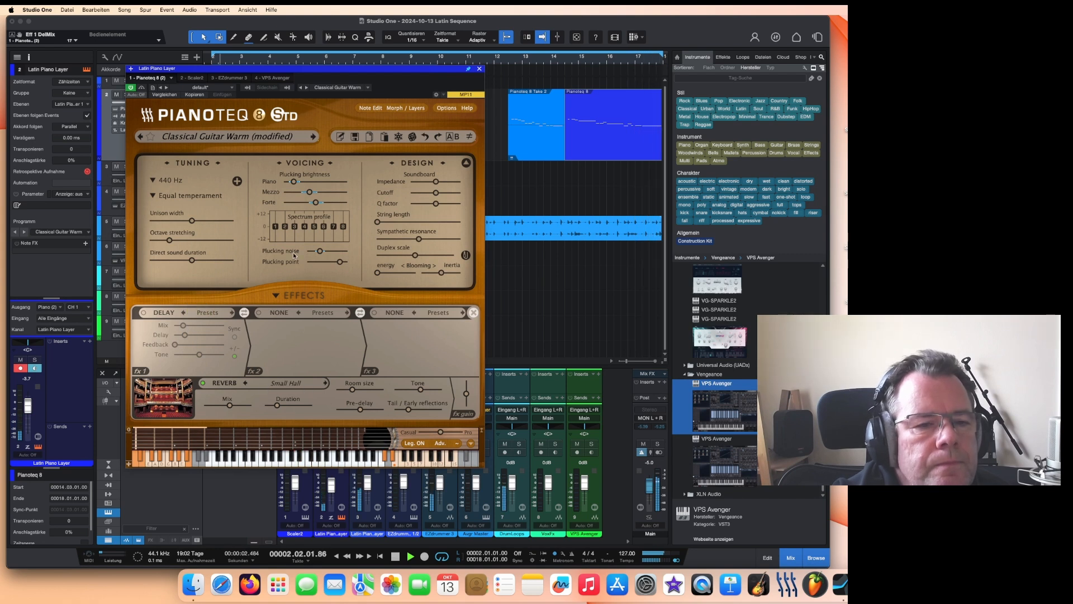
click(481, 70)
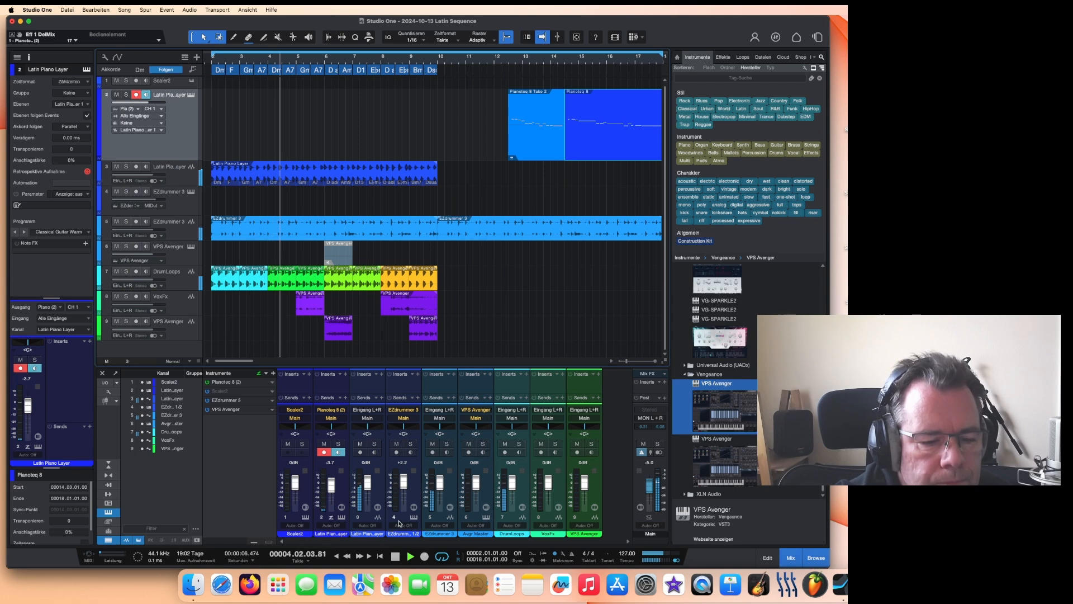
Step: Stop playback and bounce the Pianoteq guitar events to a new GuitarBounce audio track
click(395, 557)
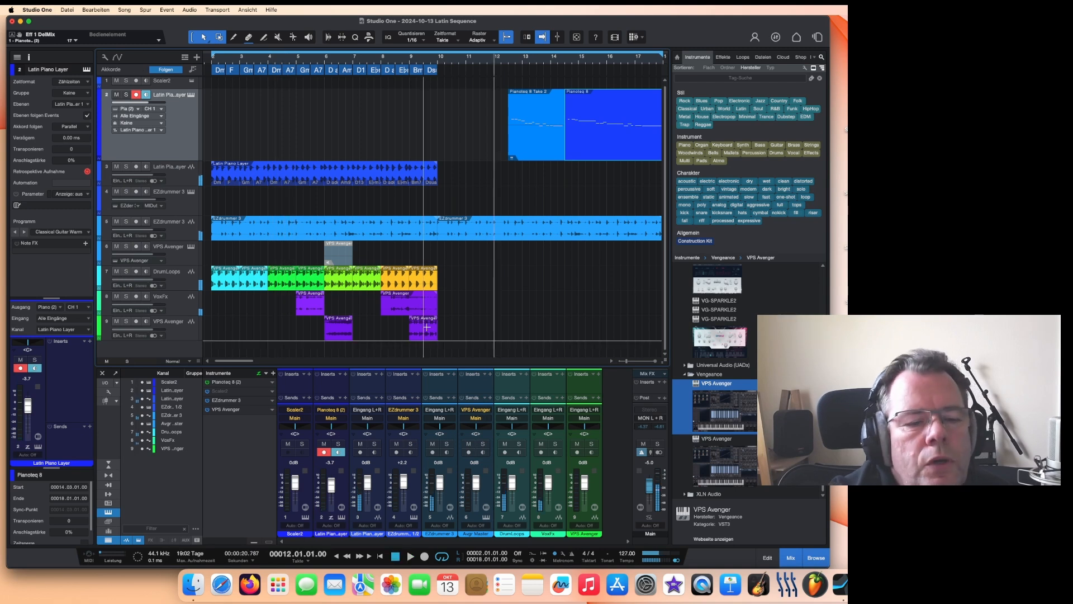
drag(241, 364, 227, 363)
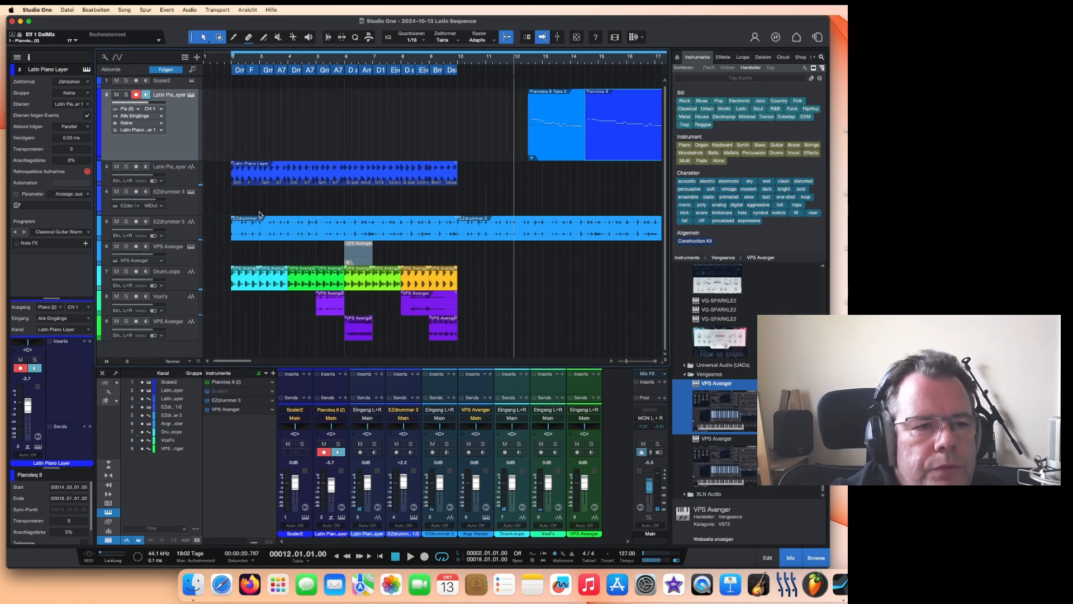
scroll(330, 59, down, 1)
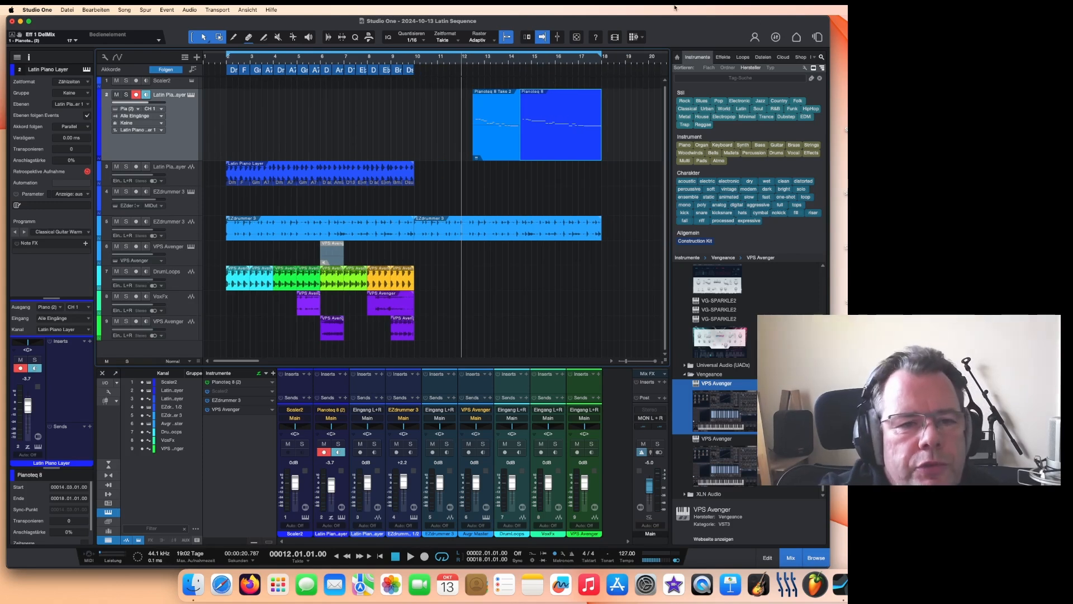
click(505, 140)
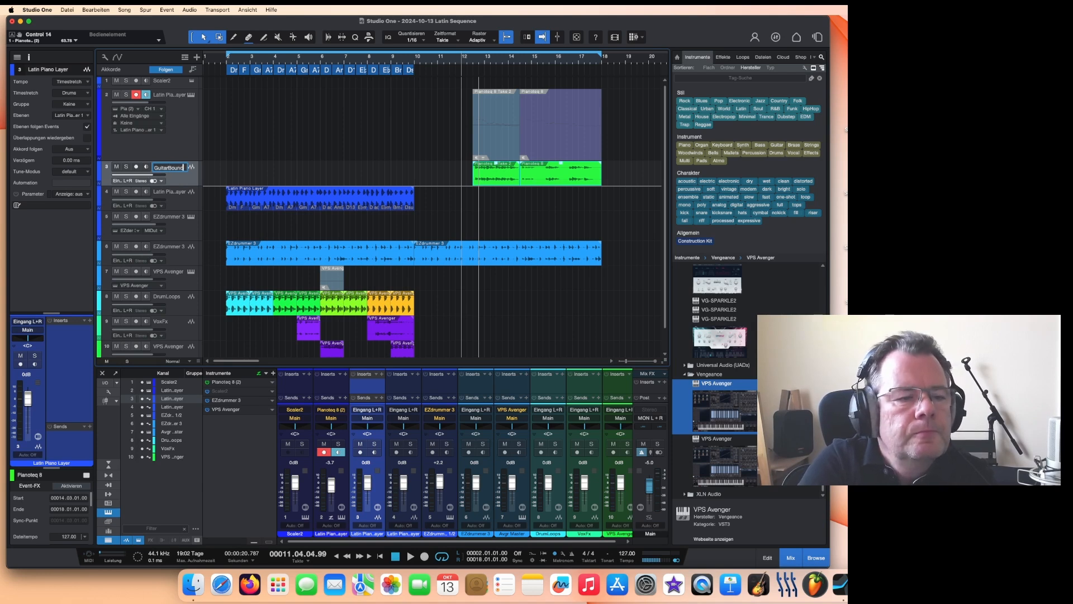
Step: Play from about bar 10 and reduce the height of the Latin Piano Layer instrument track
click(440, 57)
key(space)
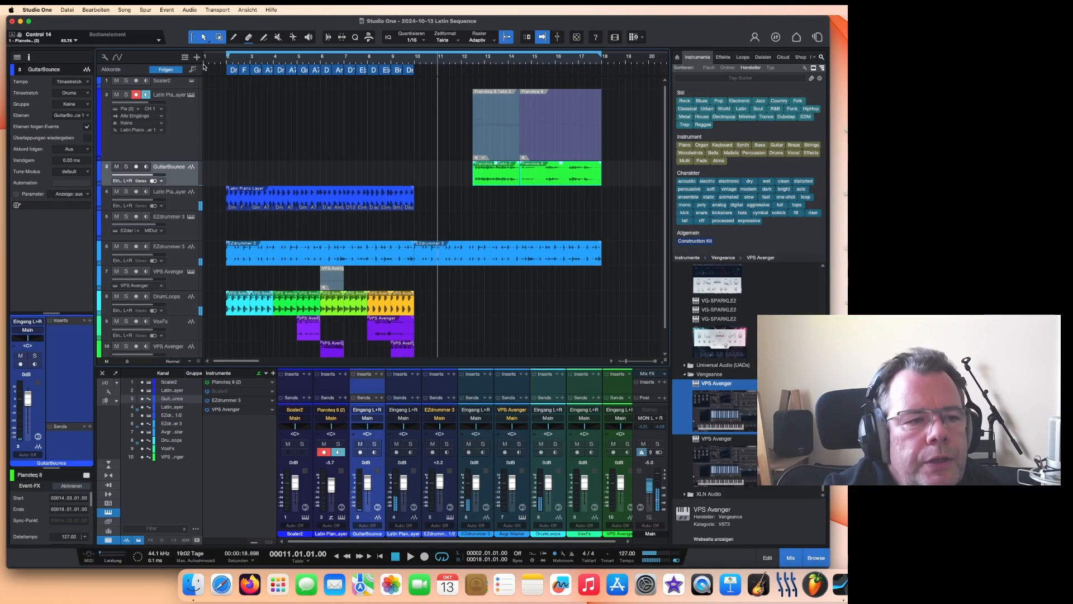
click(173, 145)
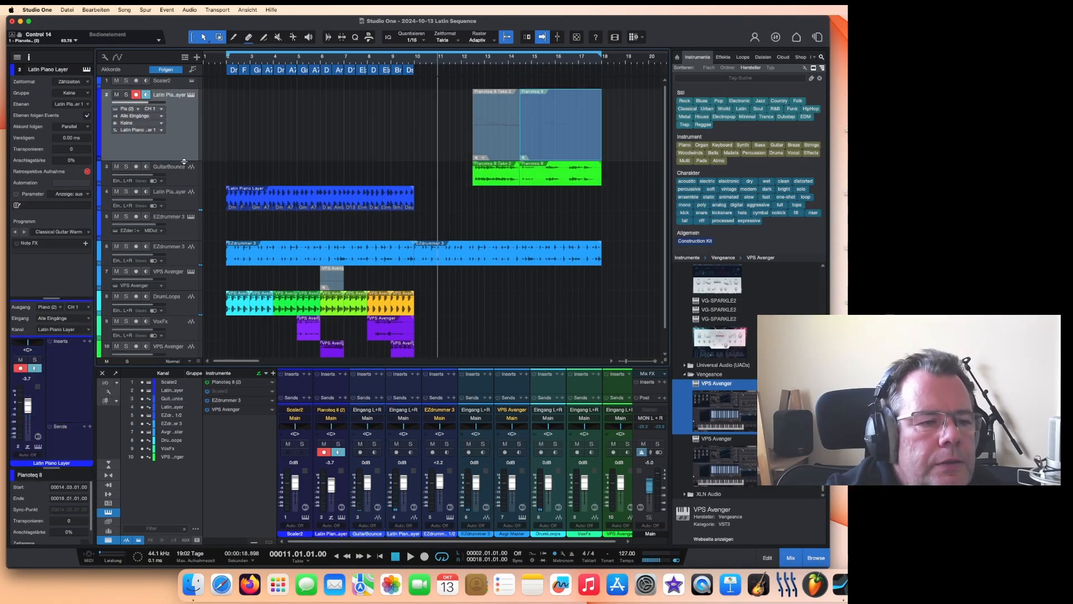
drag(184, 162, 198, 118)
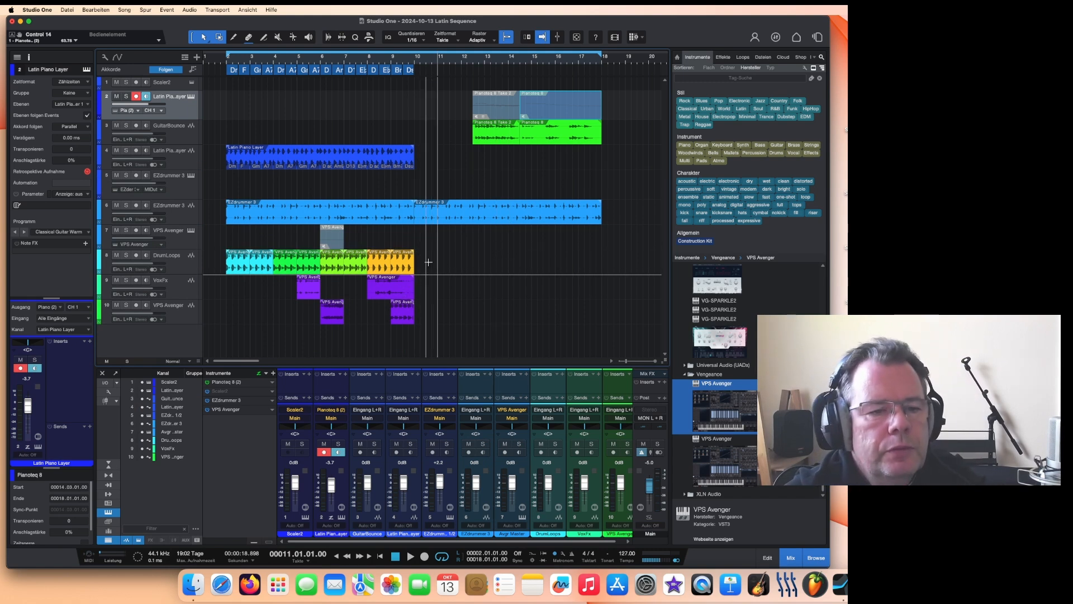
Step: Duplicate the DrumLoops events so the drum loops continue to the end of the guitar bounce
drag(427, 263, 230, 266)
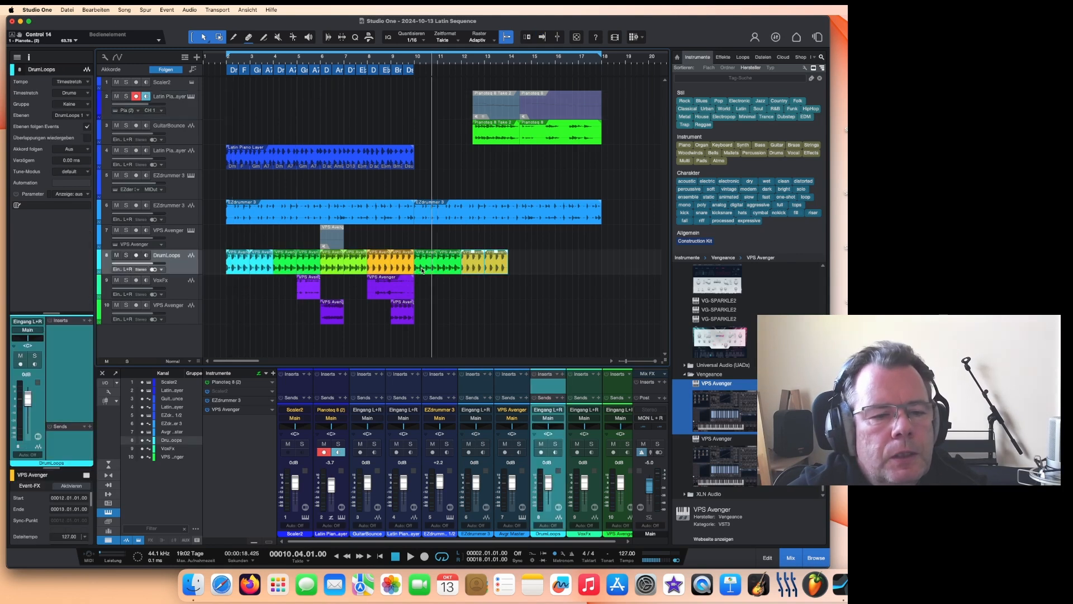
drag(525, 263, 416, 259)
key(d)
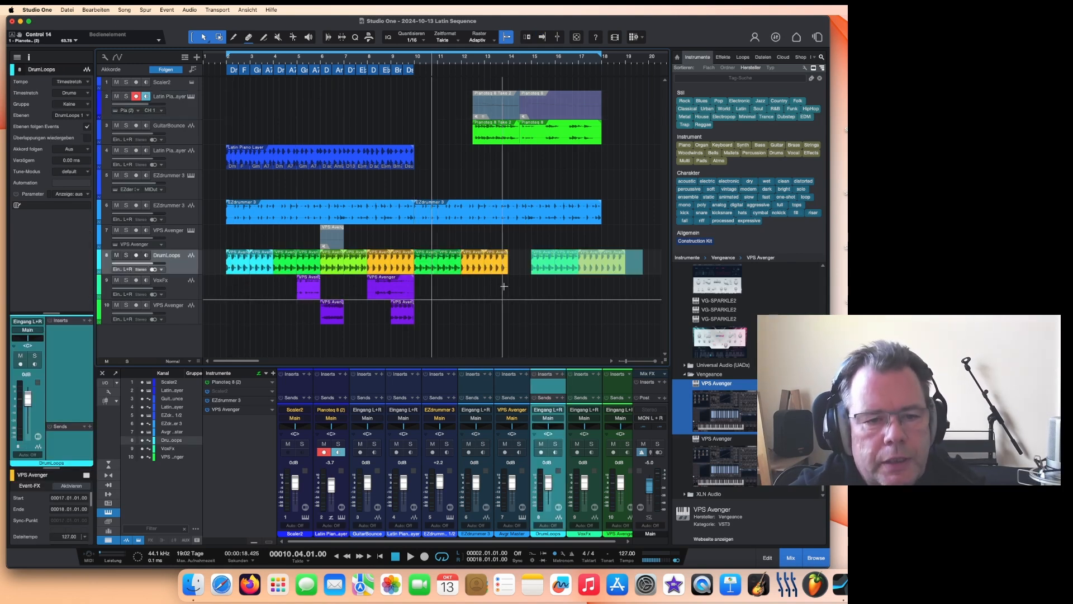
drag(526, 274, 525, 273)
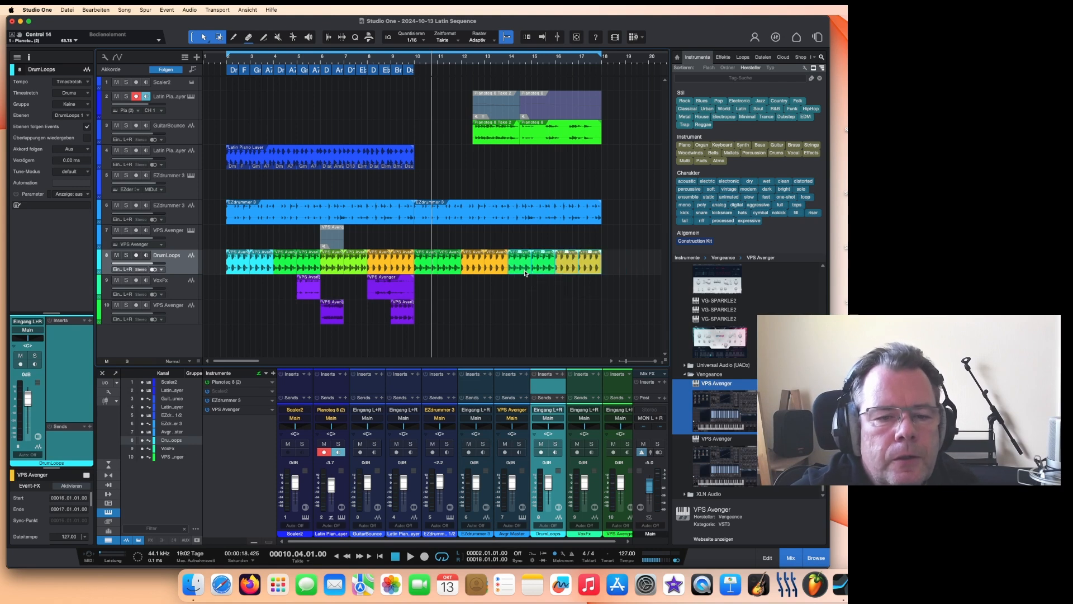
Step: Play the section, then copy the second VoxFx sweep event to bar 11
click(410, 61)
key(space)
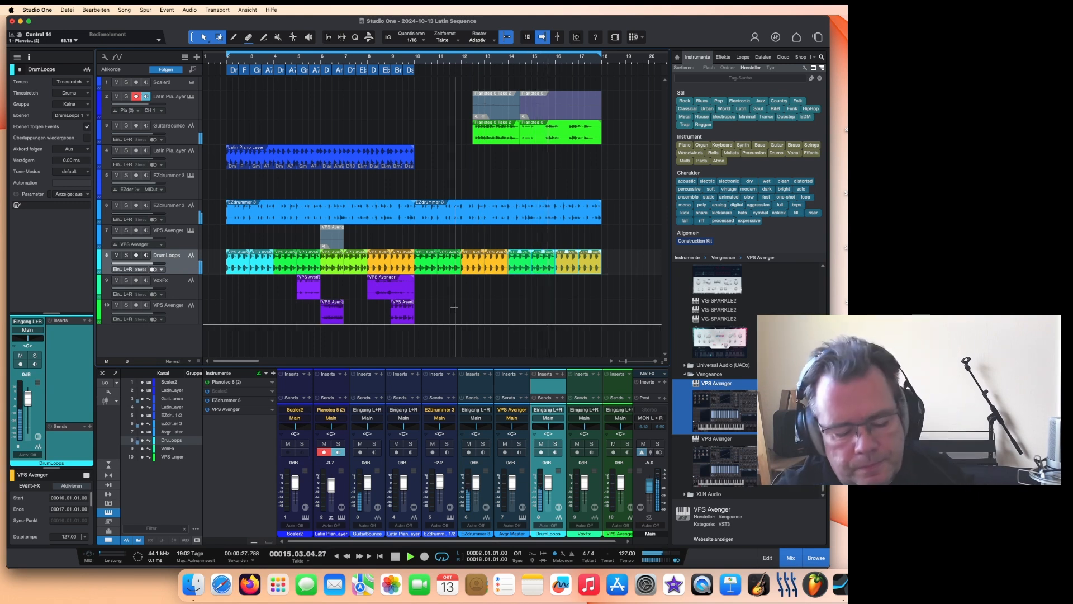
key(space)
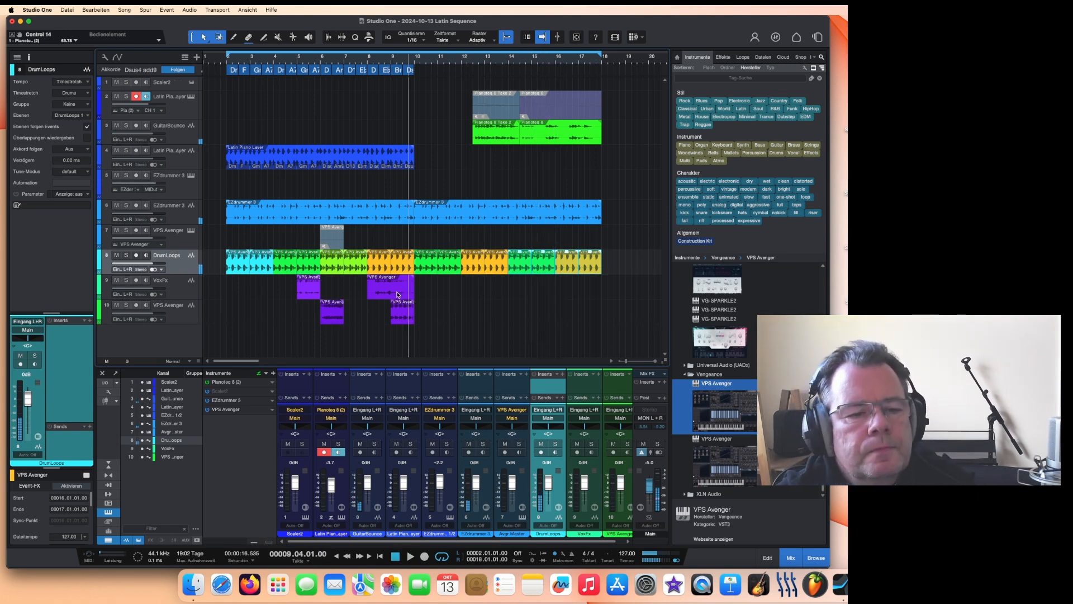
click(398, 294)
click(362, 60)
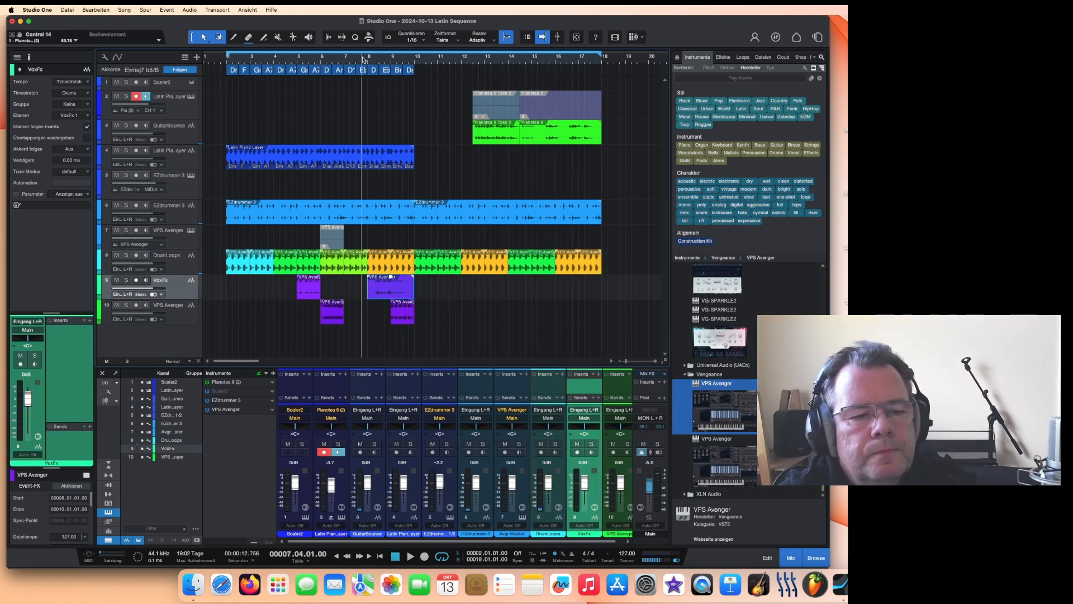
key(space)
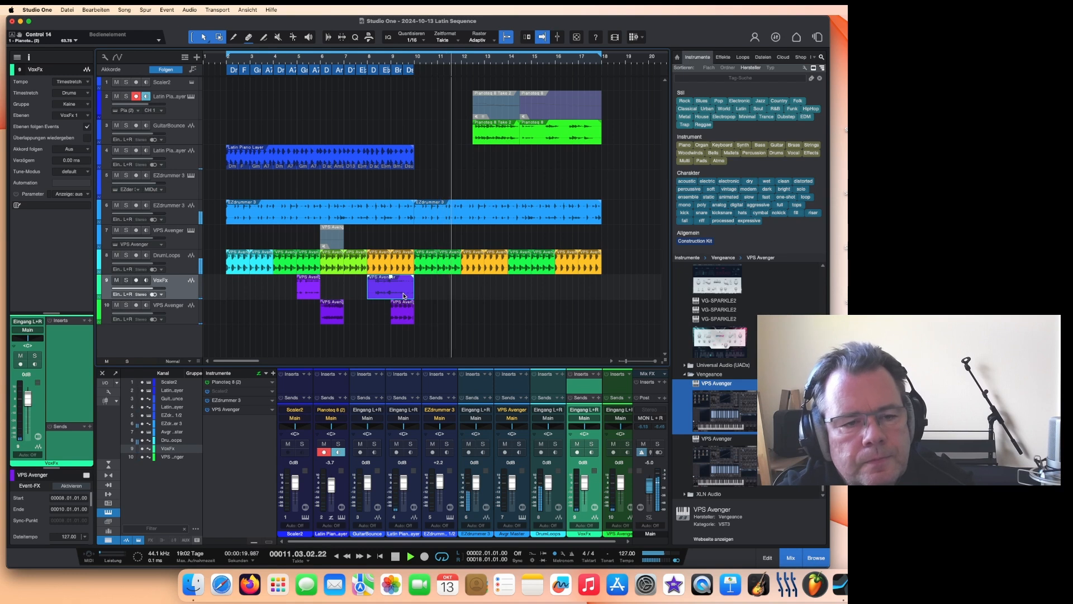
key(space)
drag(391, 300, 462, 299)
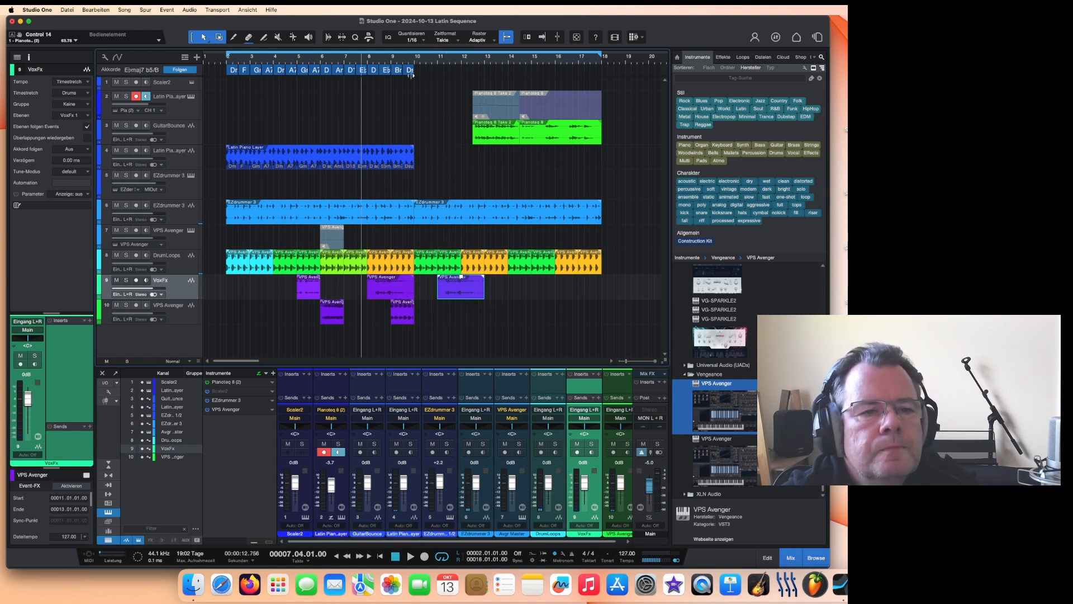
Step: Play from bar 10, then copy the second sequence event on the lower VPS Avenger track to bar 17
click(424, 63)
key(space)
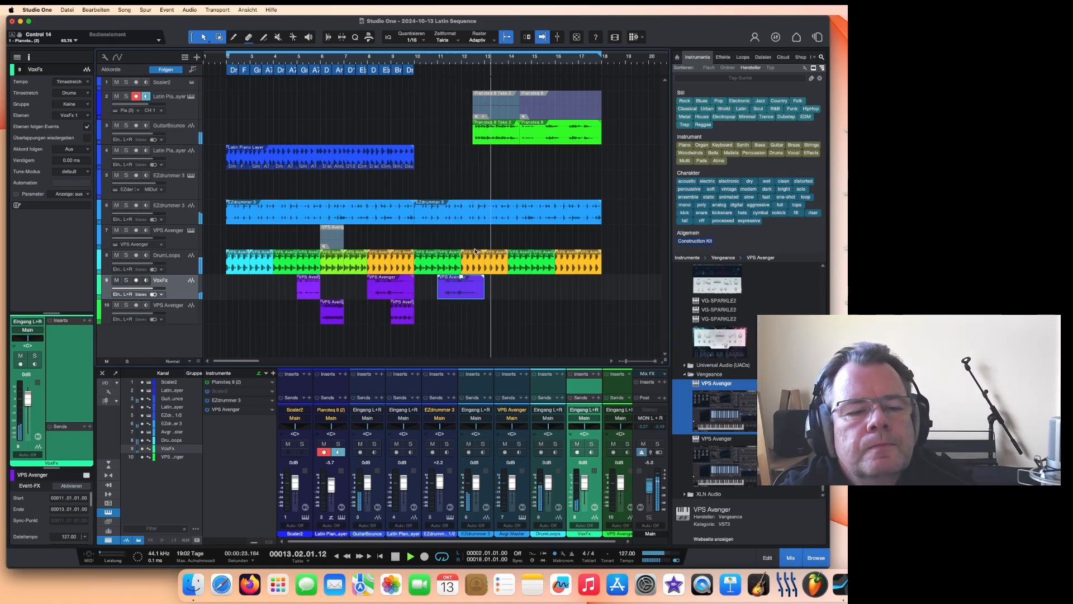
click(403, 313)
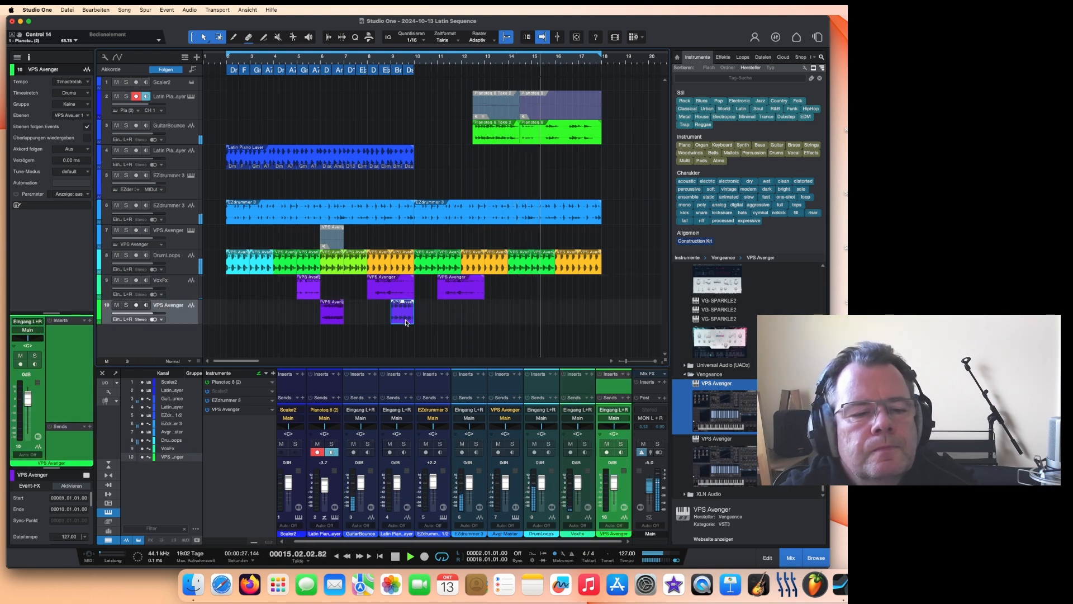
drag(407, 322, 594, 320)
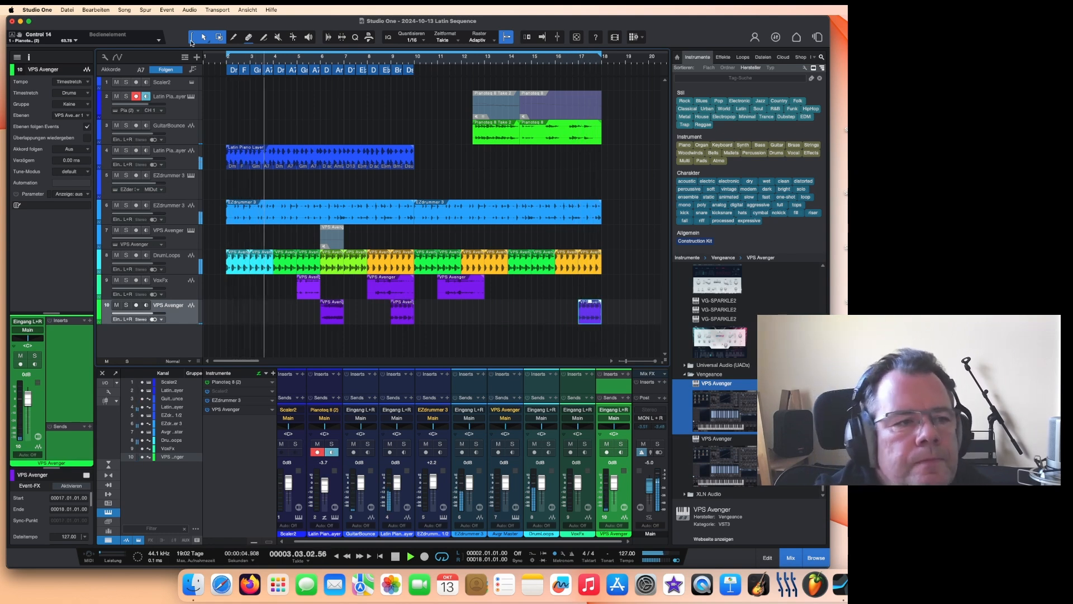
Step: Save the song and stop playback
click(67, 9)
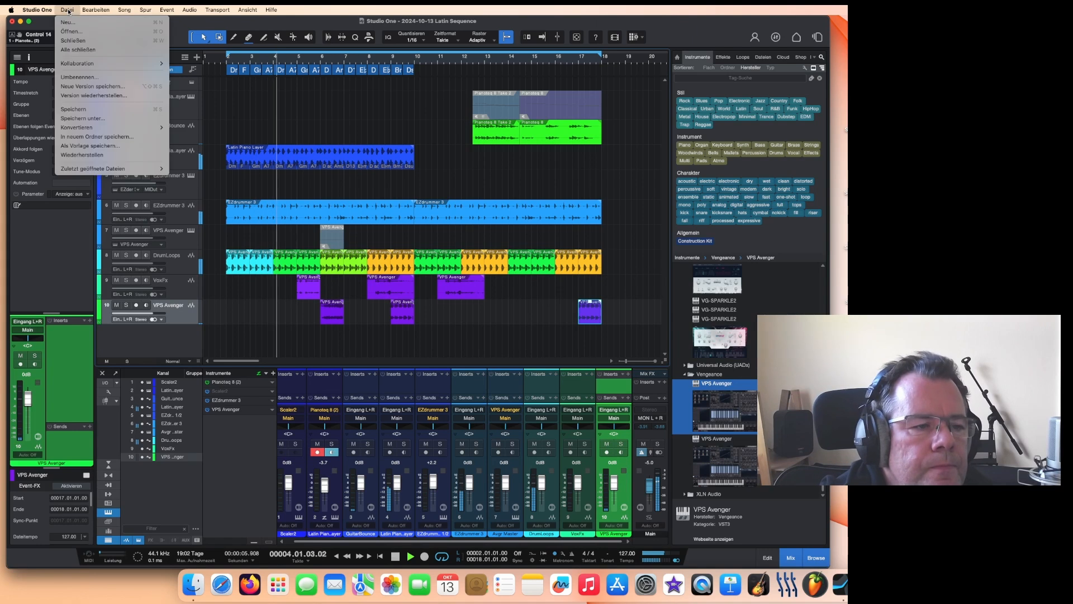
click(93, 110)
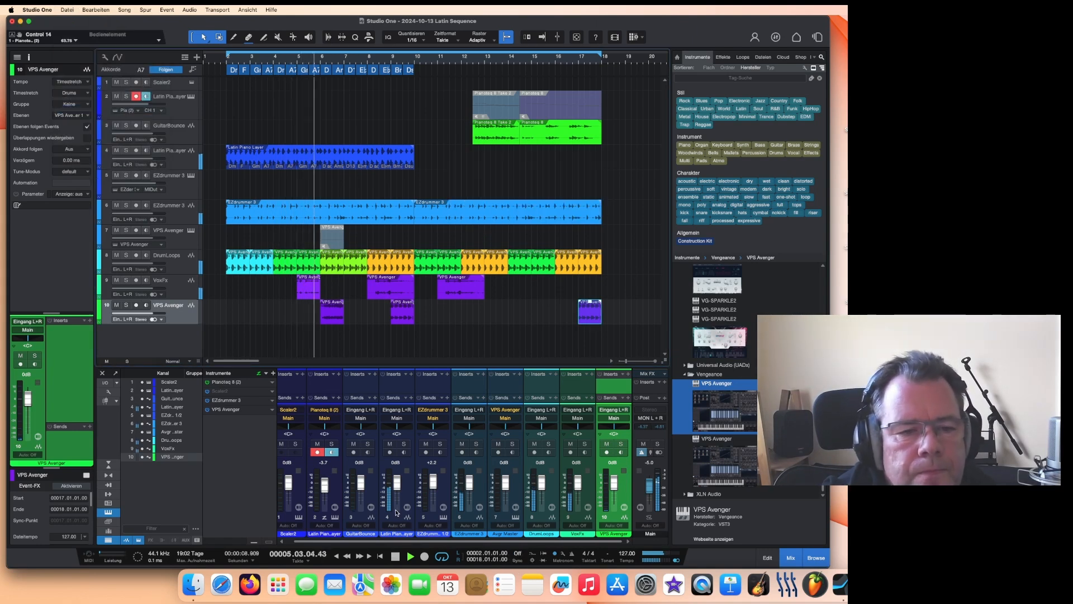
click(395, 558)
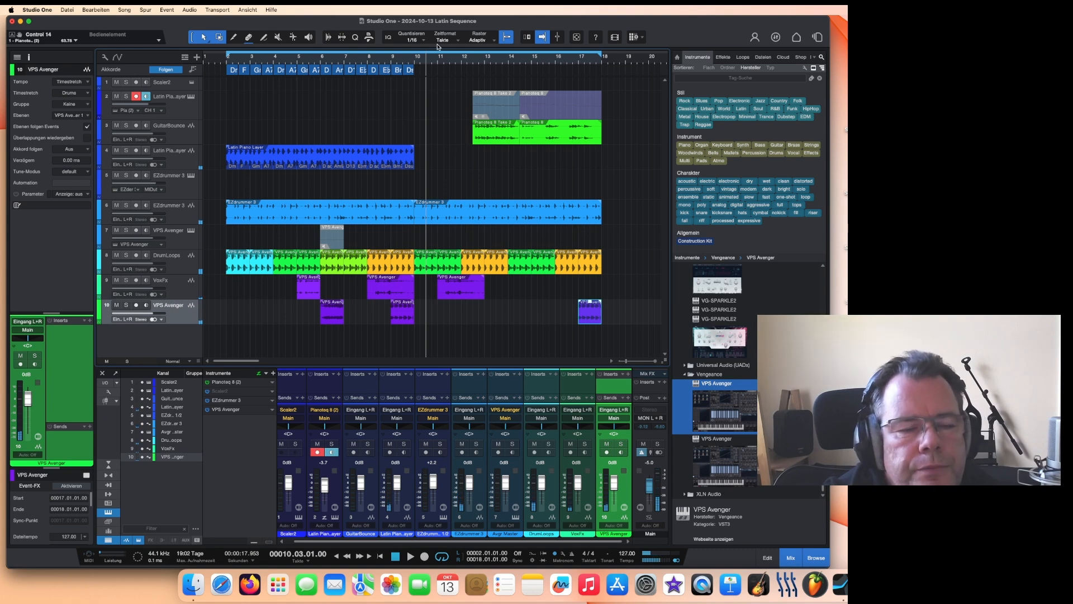
Step: Add a new mono audio track and move it up to sit directly below the Latin Piano Layer track
click(419, 61)
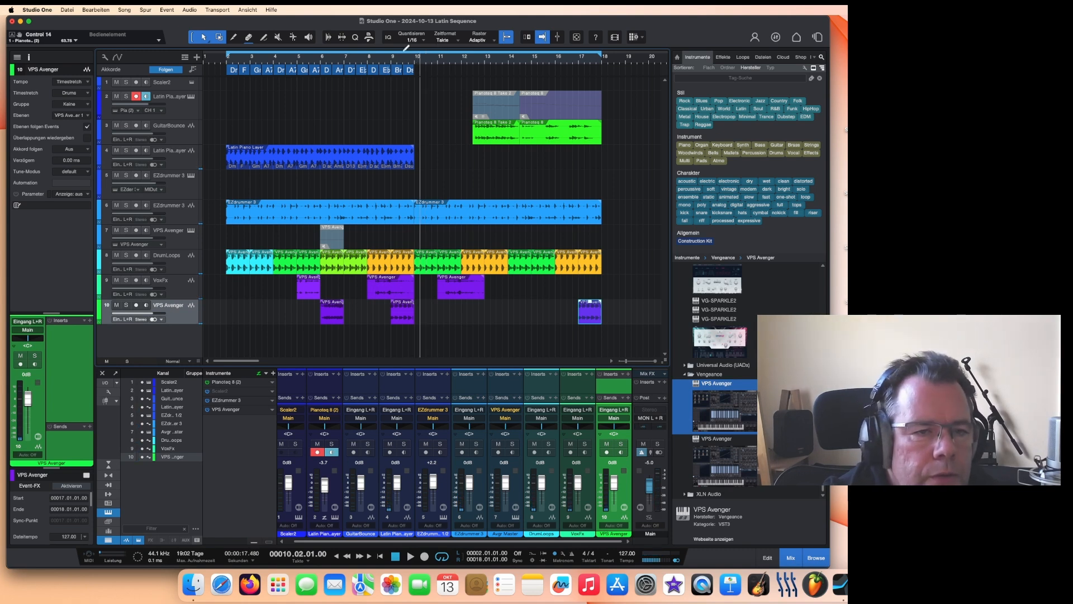
click(125, 10)
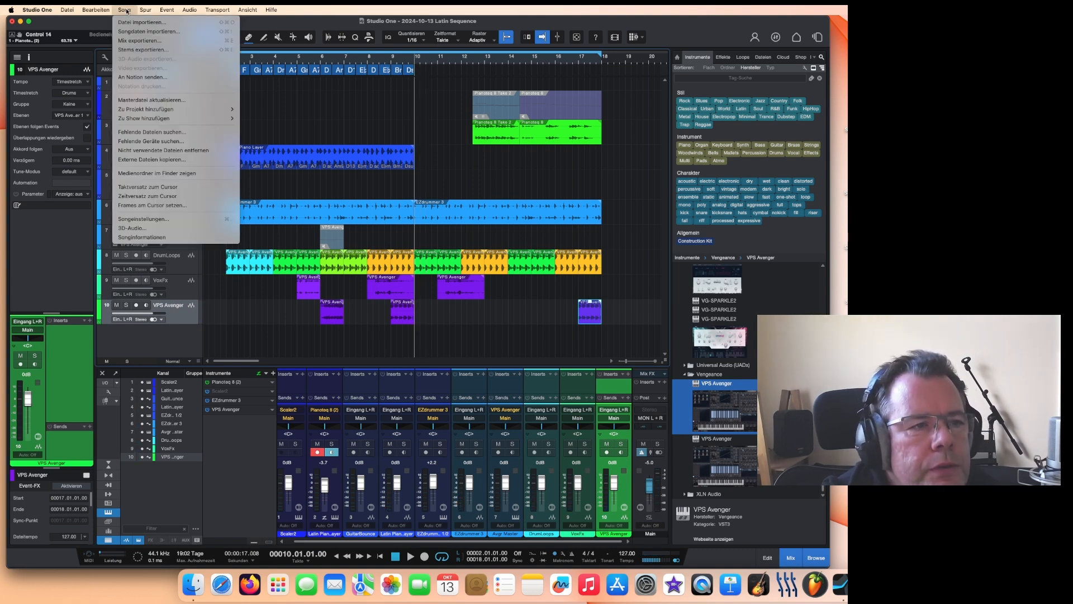
mouse_move(145, 10)
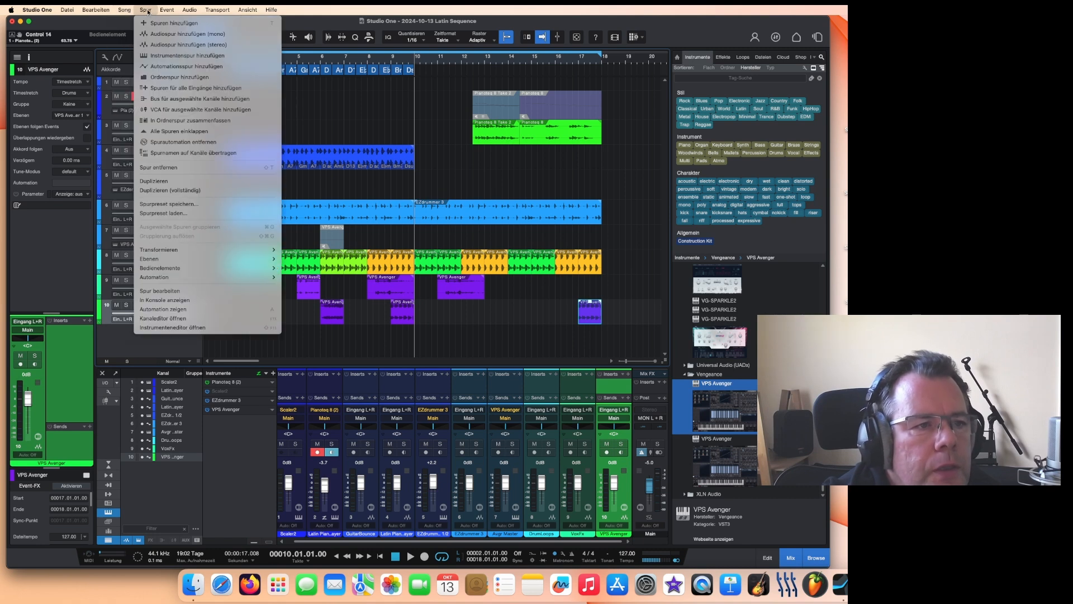
click(165, 35)
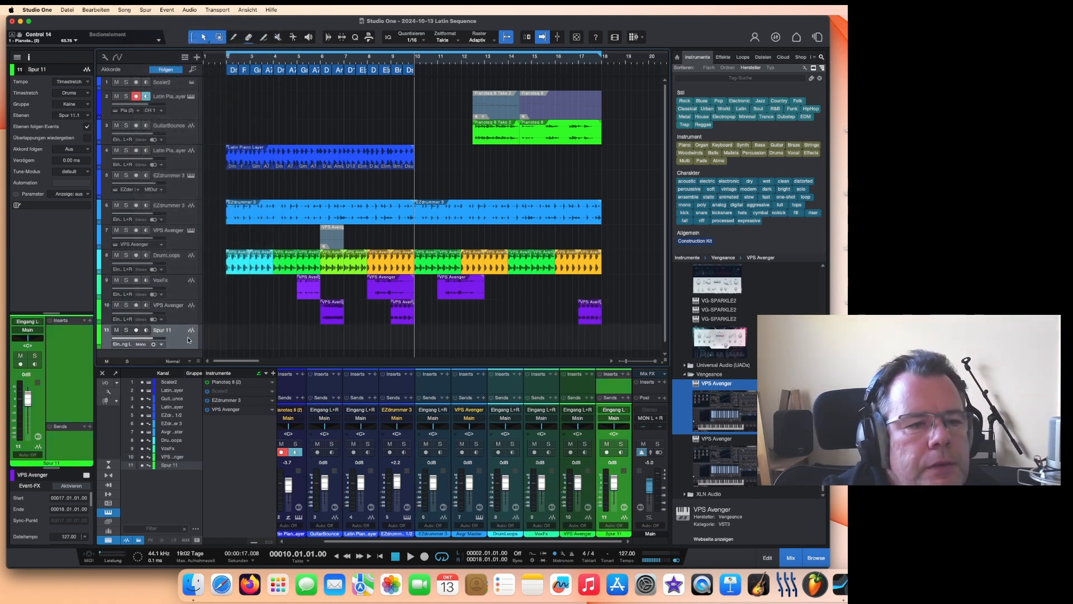
drag(188, 339, 184, 124)
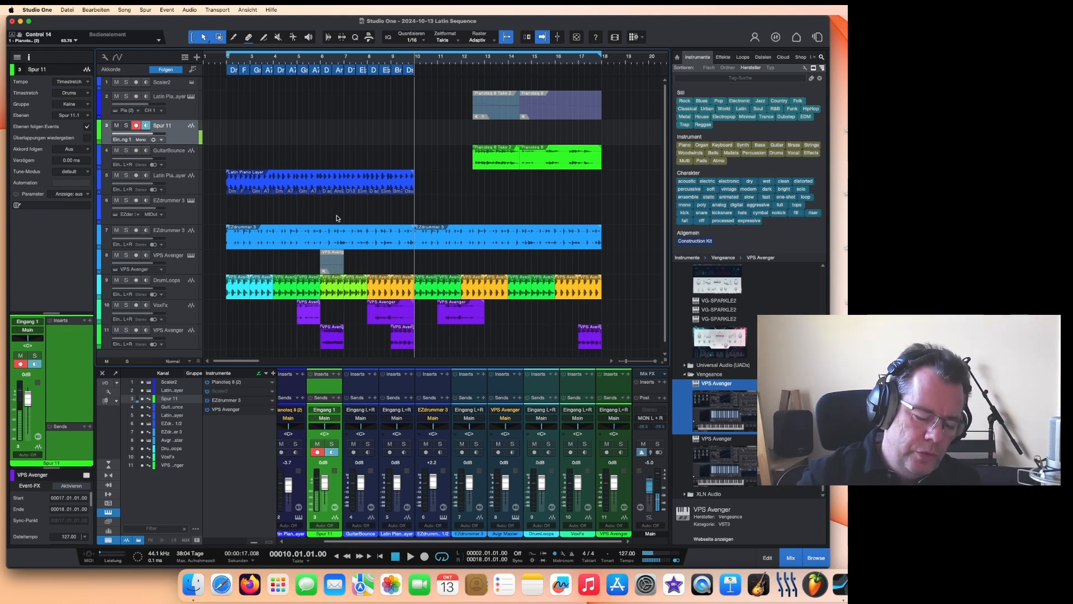
Step: Record a take on the new audio track starting at bar 10, then trim the recorded event's end back slightly
click(424, 557)
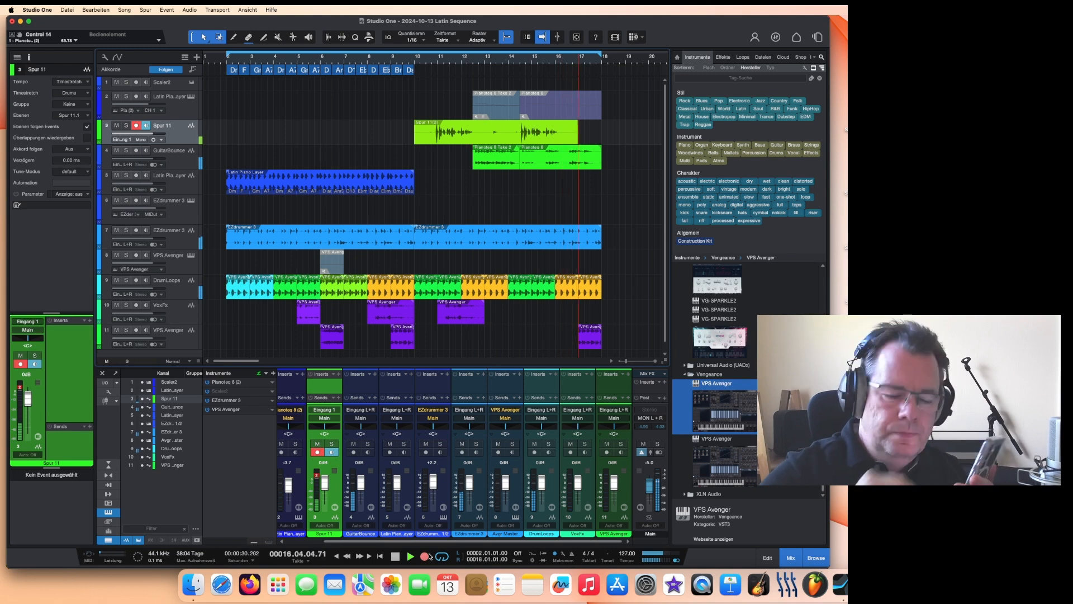
key(space)
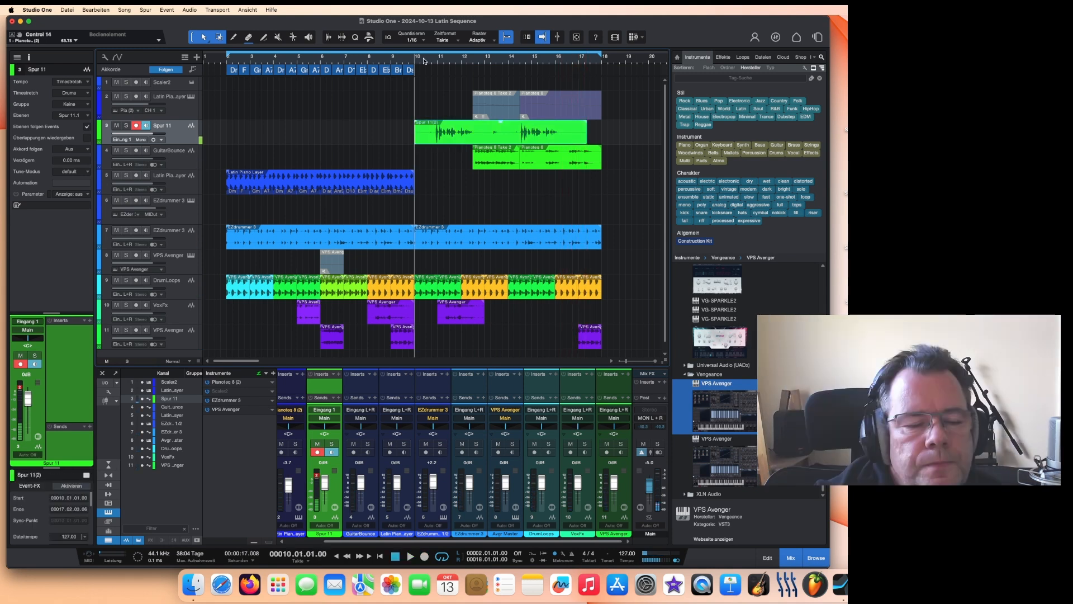
drag(565, 140, 547, 140)
Step: Play the section, move the recorded event to start at bar 12 beat 2 and trim its end to bar 18
click(405, 61)
key(space)
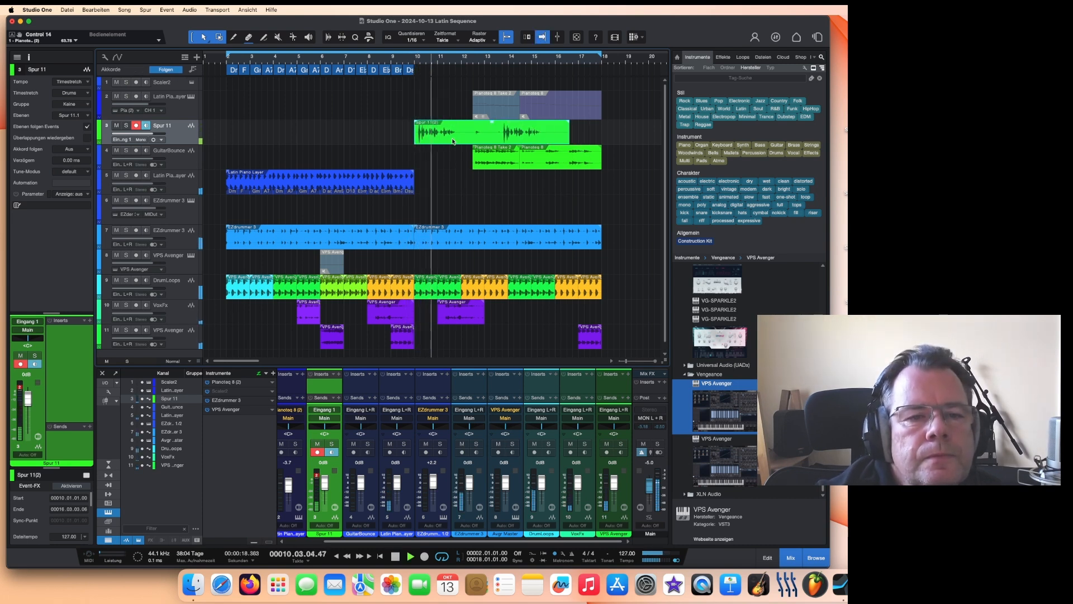
drag(452, 142, 506, 139)
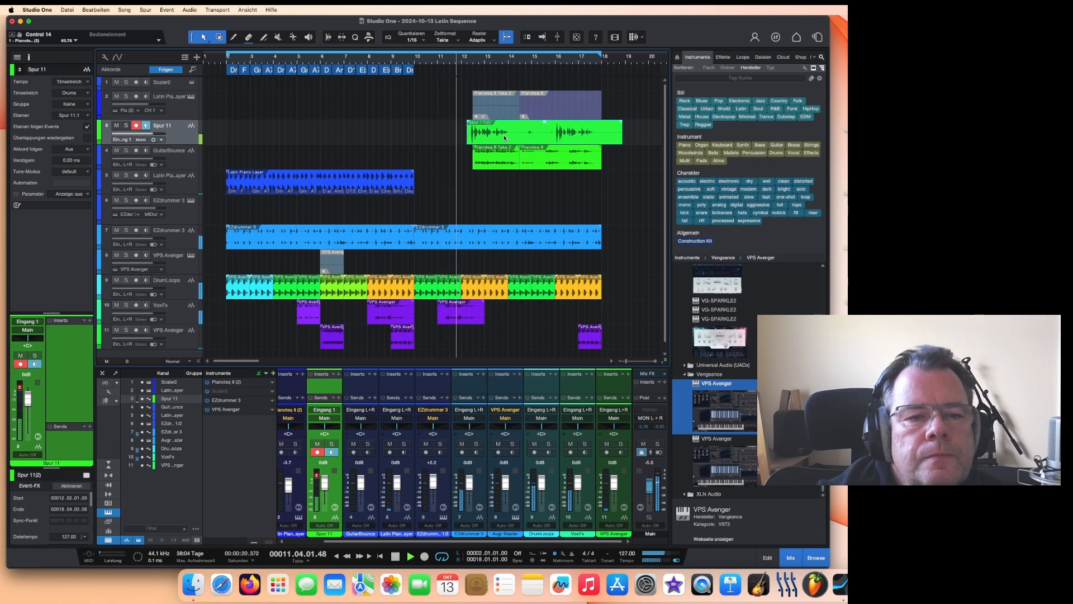
drag(621, 132, 603, 136)
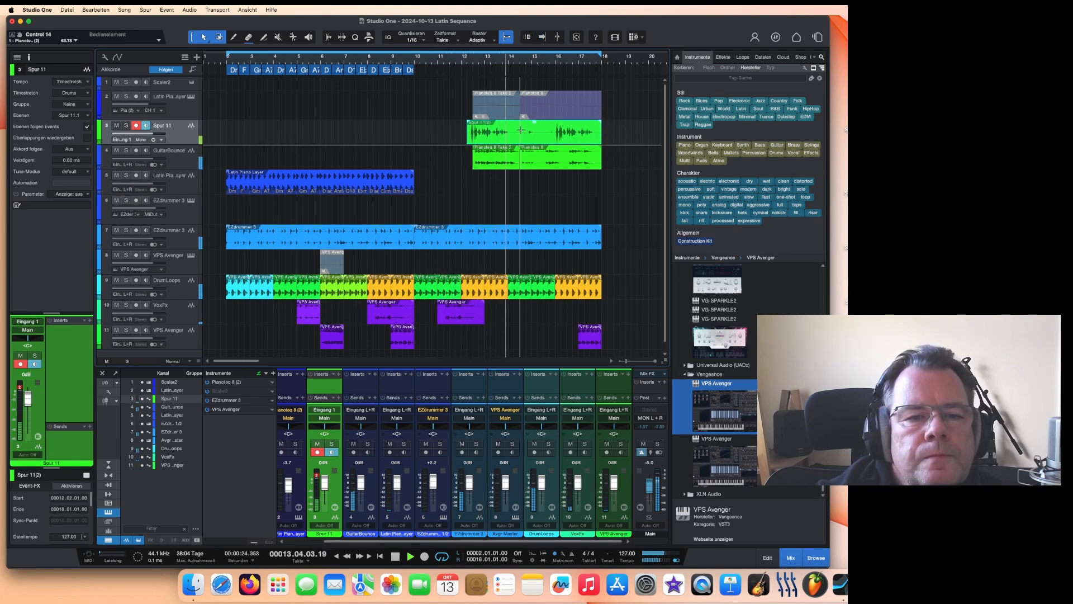
Step: Delete a section from the middle of the recorded event and nudge the remaining tail slightly right
drag(513, 128, 548, 129)
key(Delete)
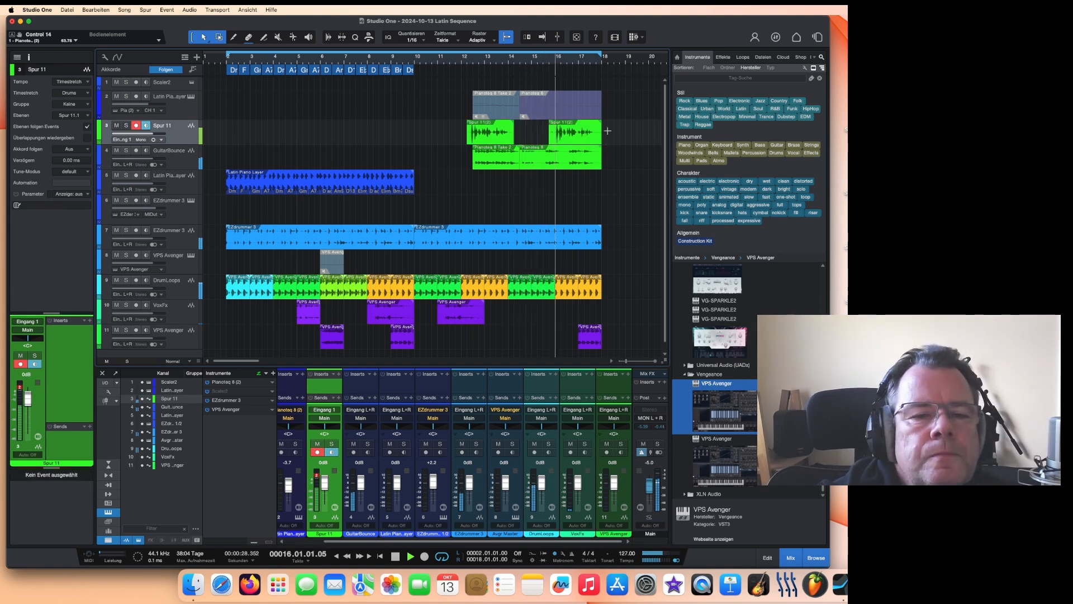
click(547, 141)
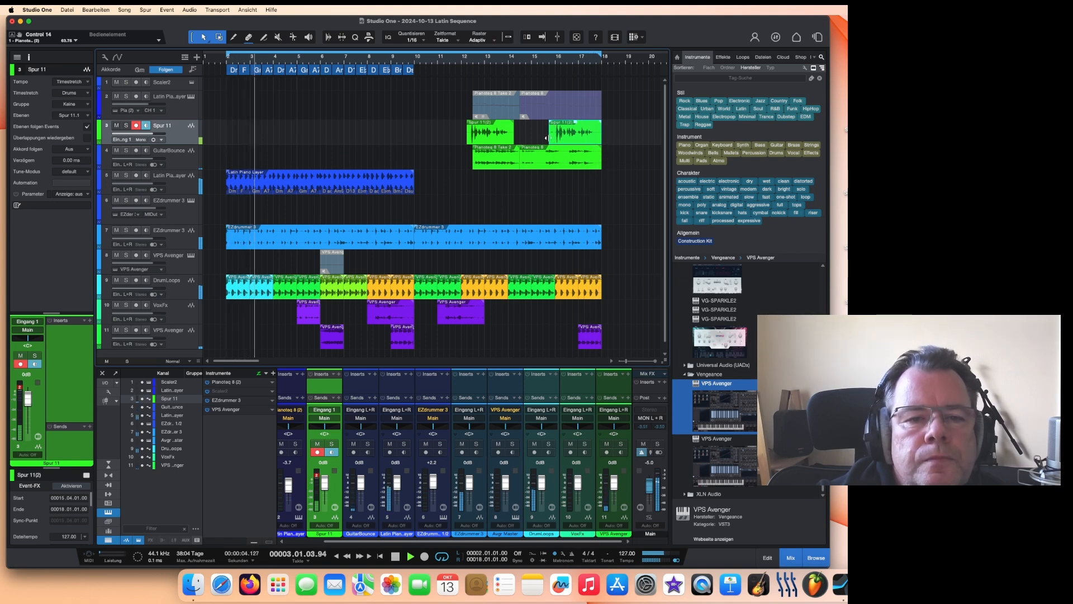
drag(549, 137, 553, 137)
Step: Colour the recorded events red and split the first event near its middle
right_click(491, 143)
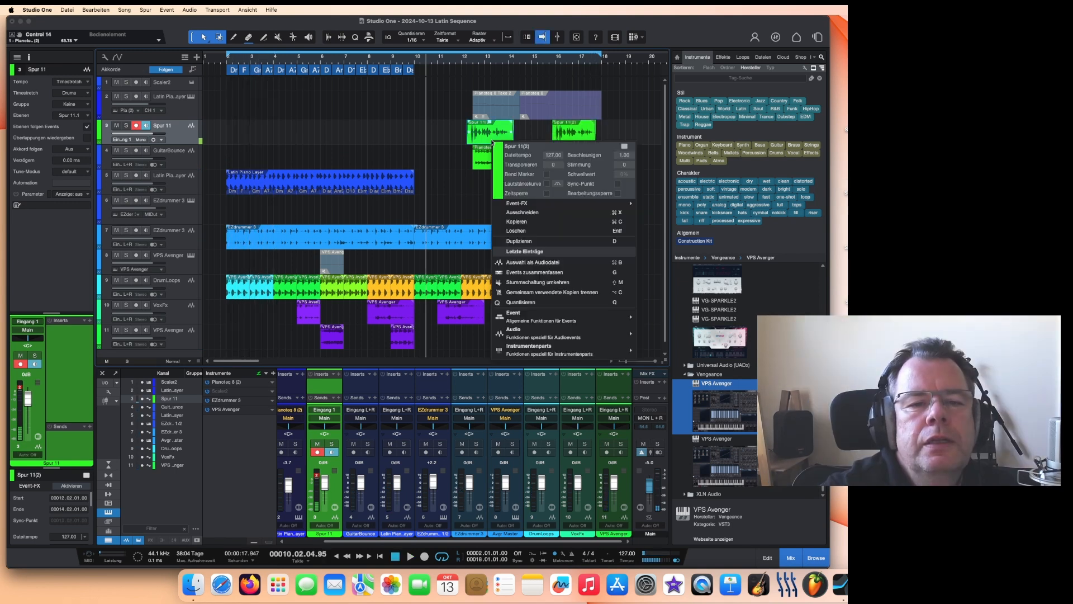
click(499, 155)
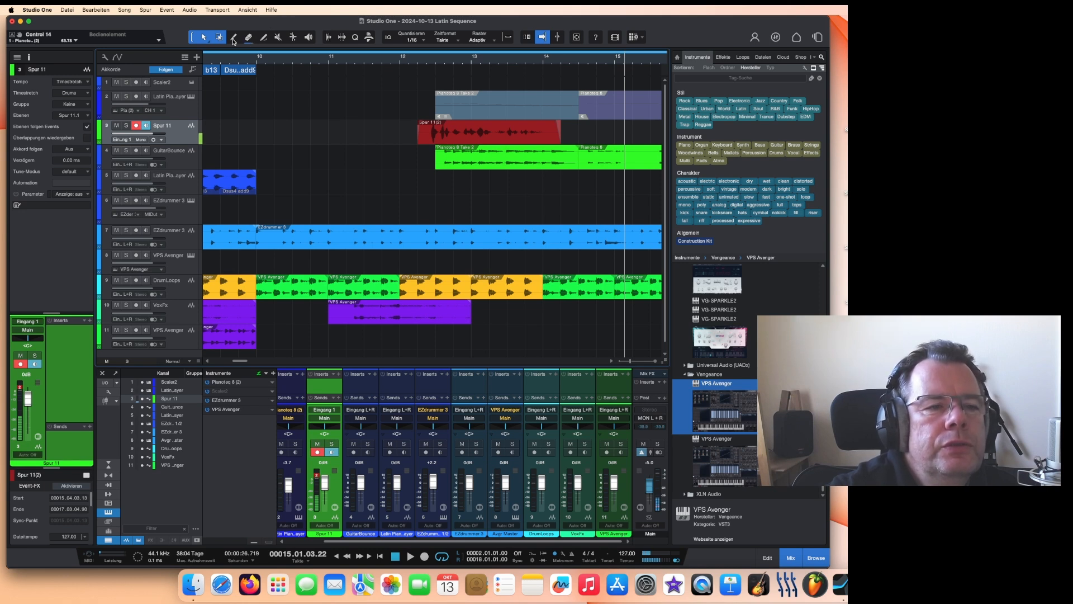
click(465, 131)
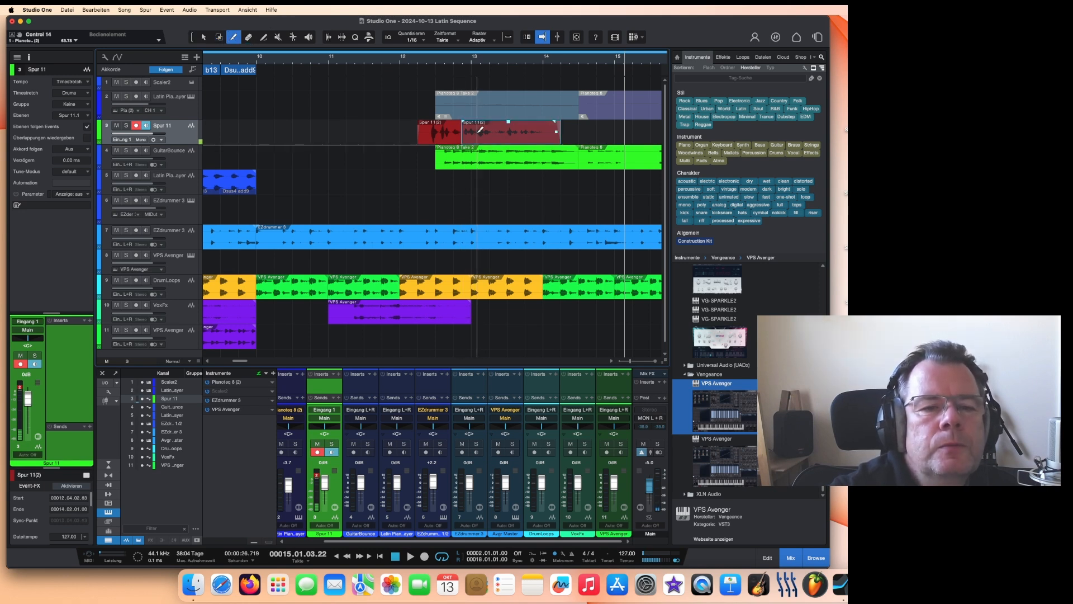
Step: Play the part, then rearrange the split pieces on the new audio track by moving them along the timeline
click(406, 63)
key(space)
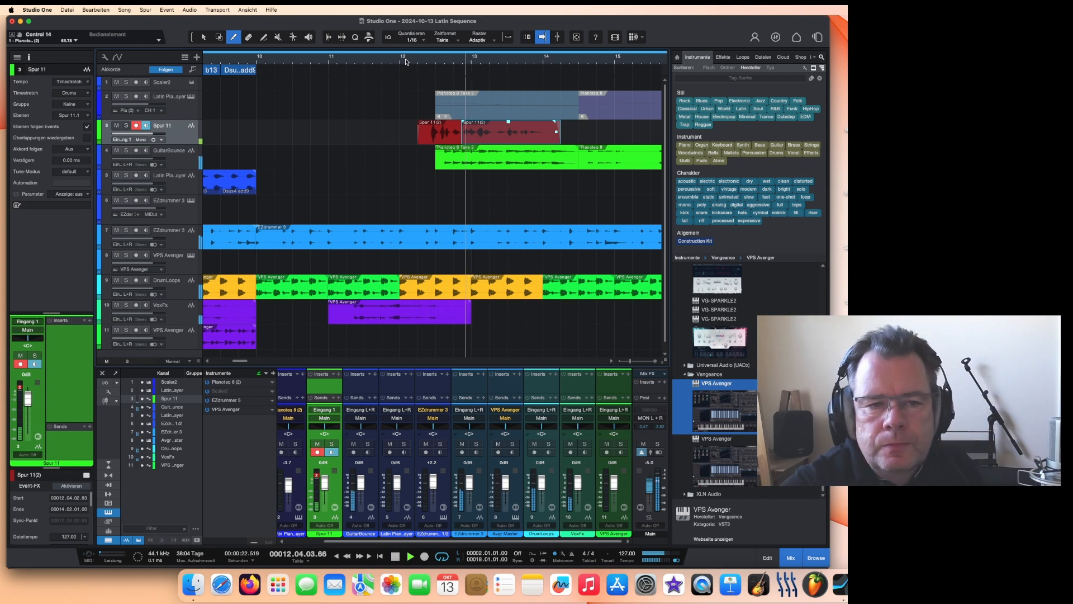
key(space)
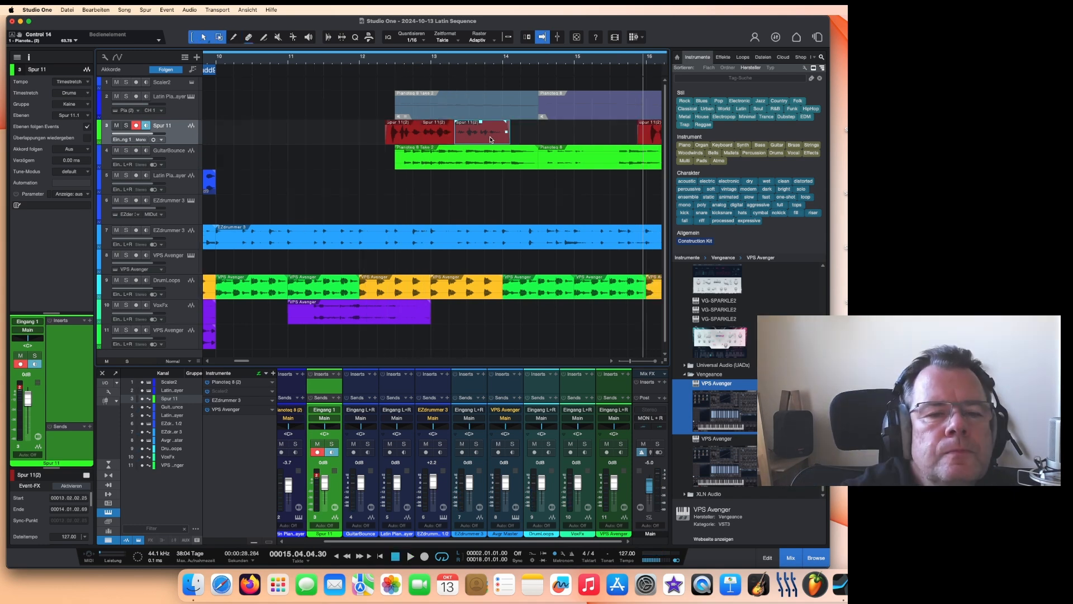
drag(490, 140, 507, 136)
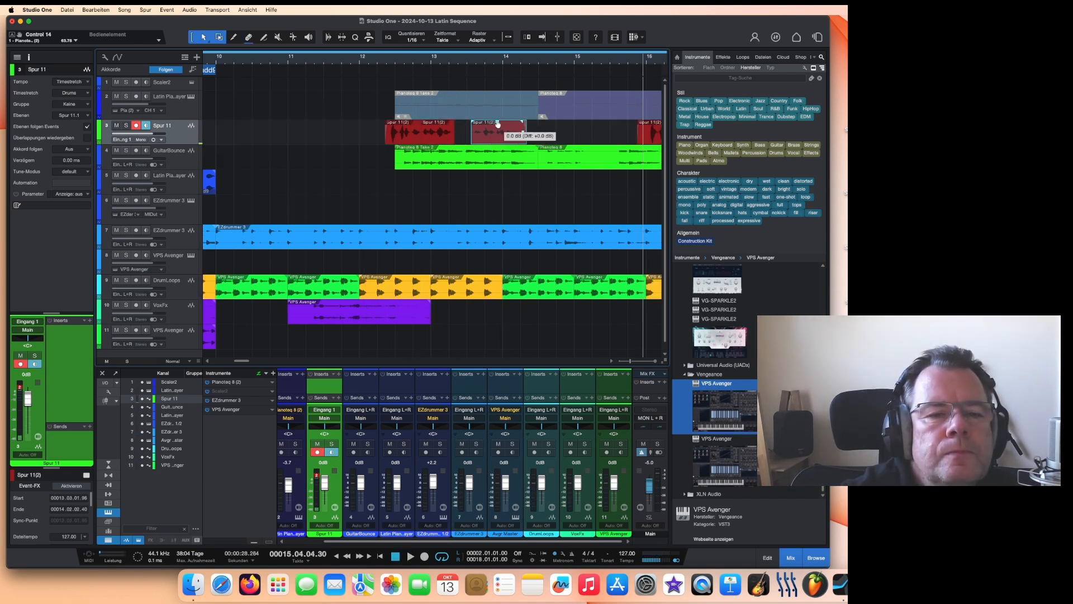
click(442, 141)
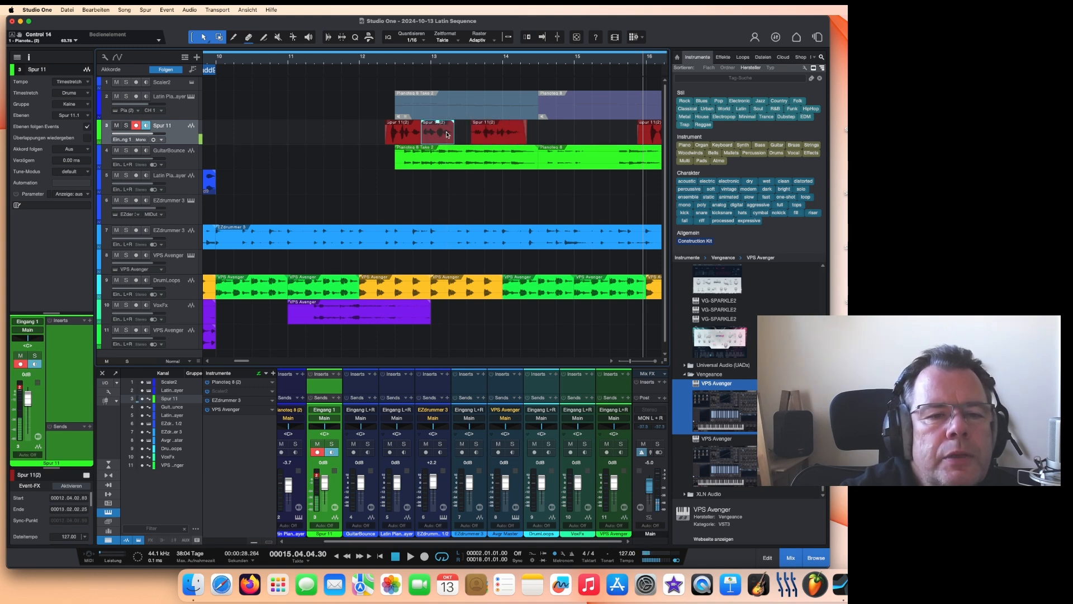
drag(452, 140, 405, 142)
Step: Play from about bar 11 and nudge one of the red pieces slightly to the right
click(371, 56)
key(space)
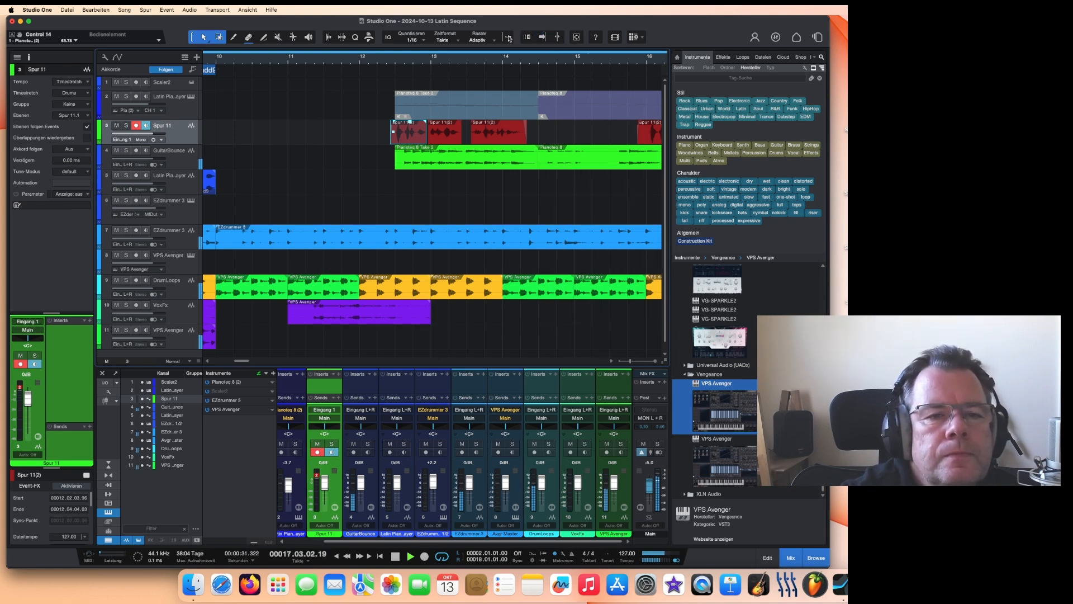
click(542, 38)
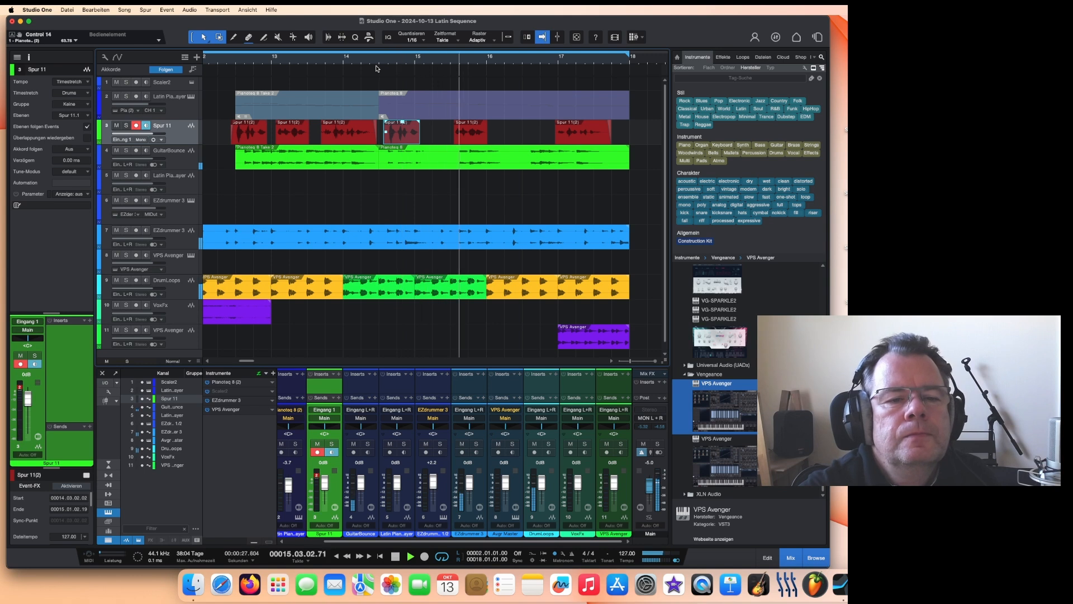
key(space)
drag(475, 137, 482, 138)
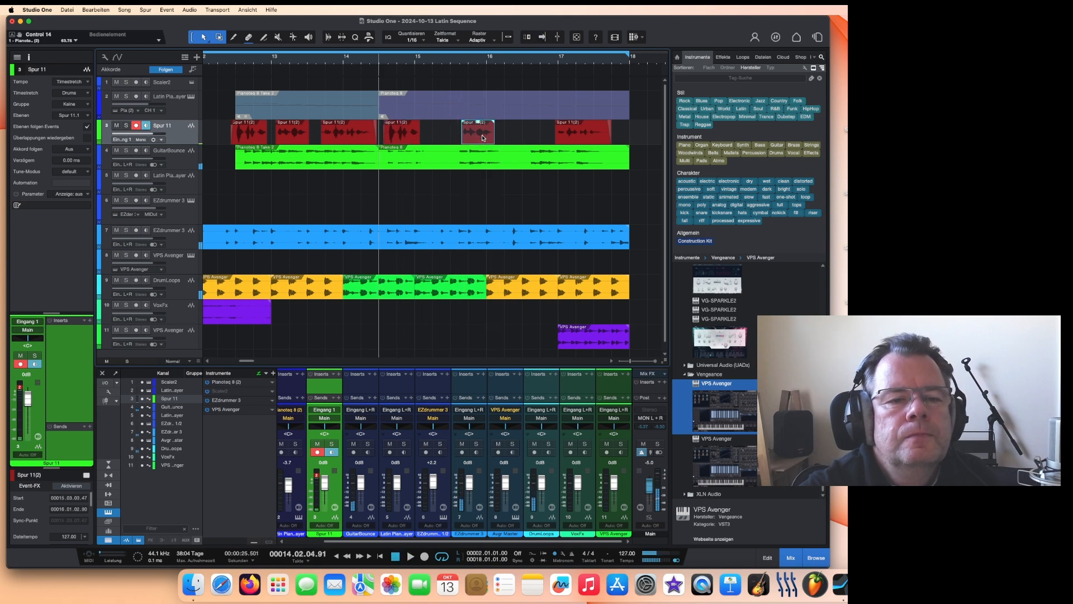
key(space)
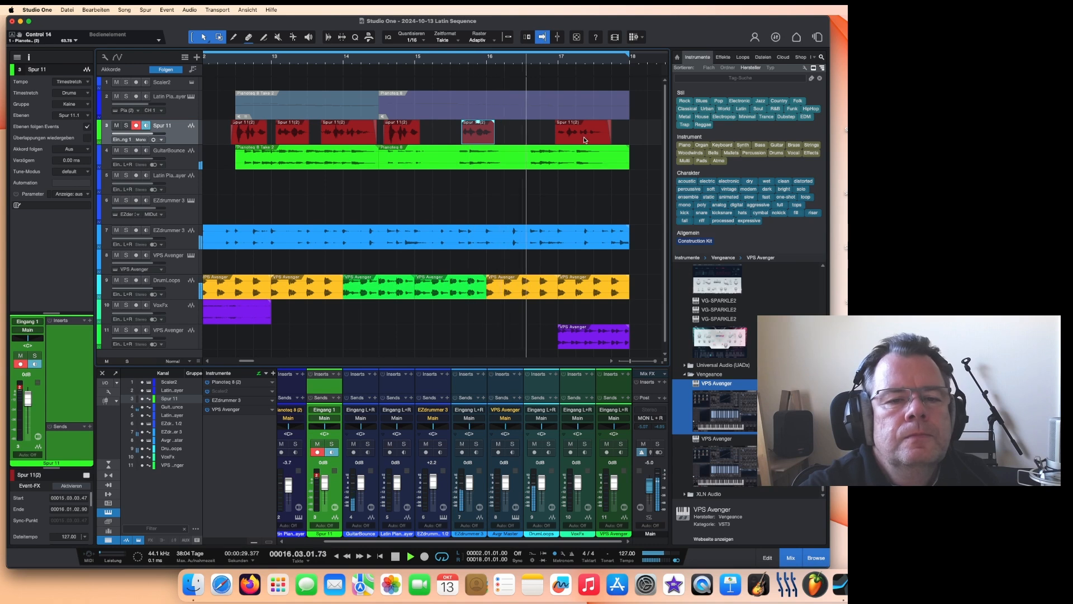
Step: Move the last red piece slightly earlier and play it back from about bar 16
drag(560, 140, 534, 140)
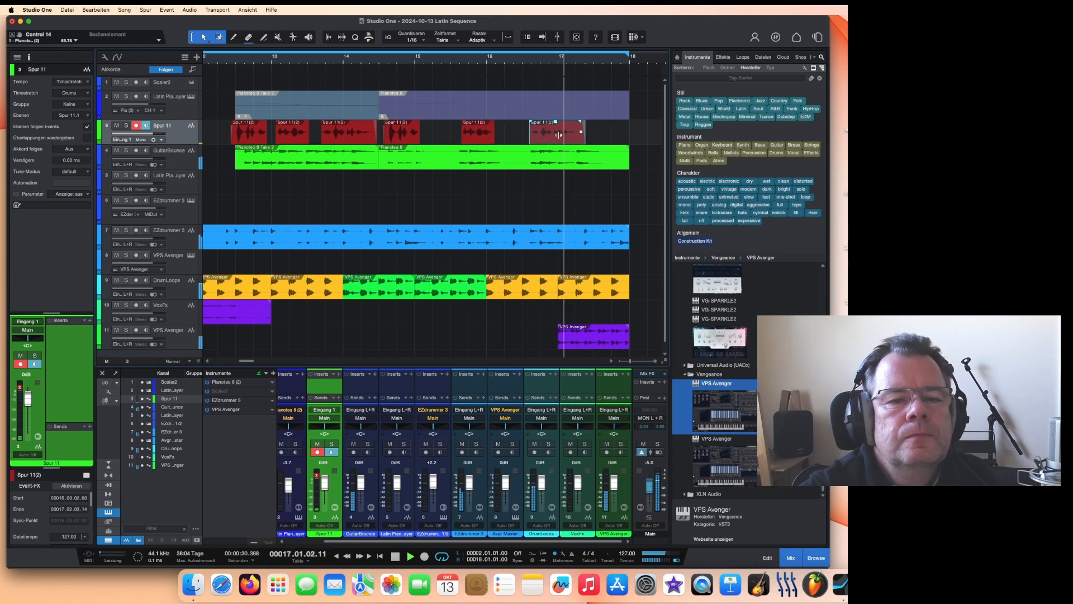
click(517, 58)
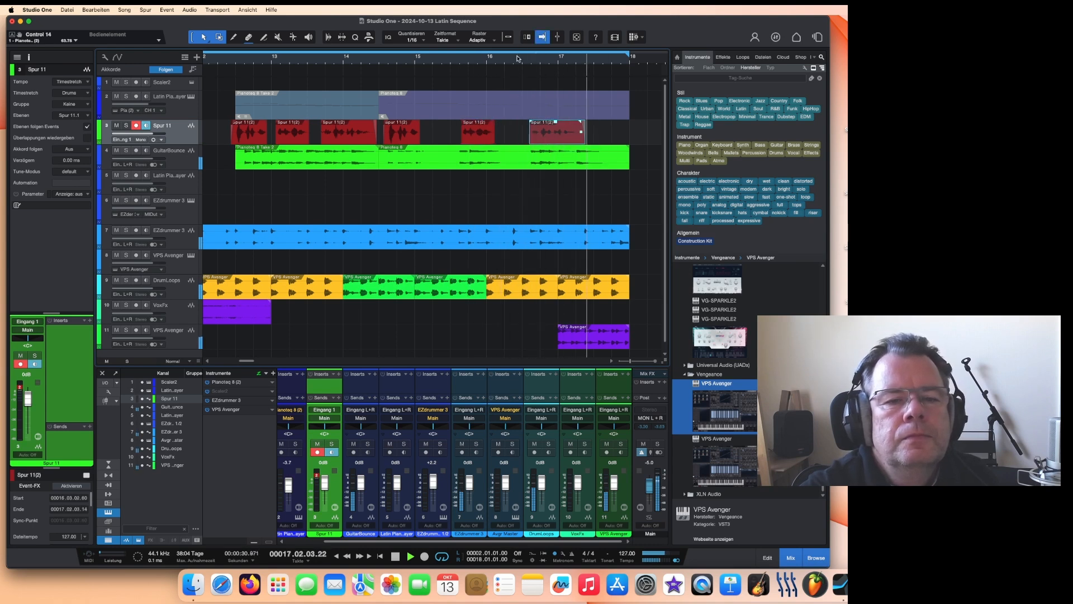
key(space)
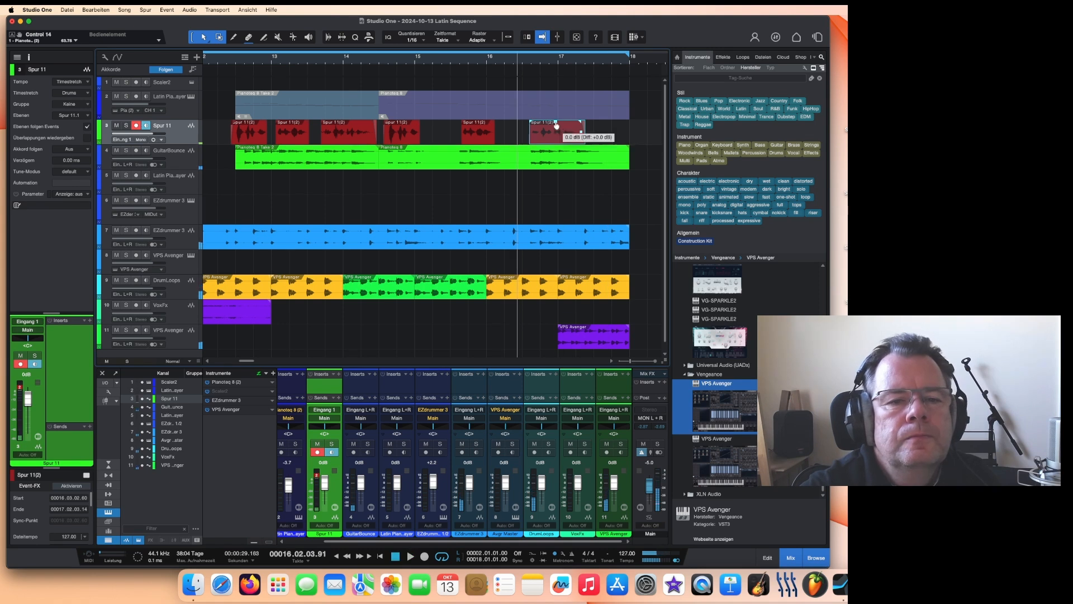
key(space)
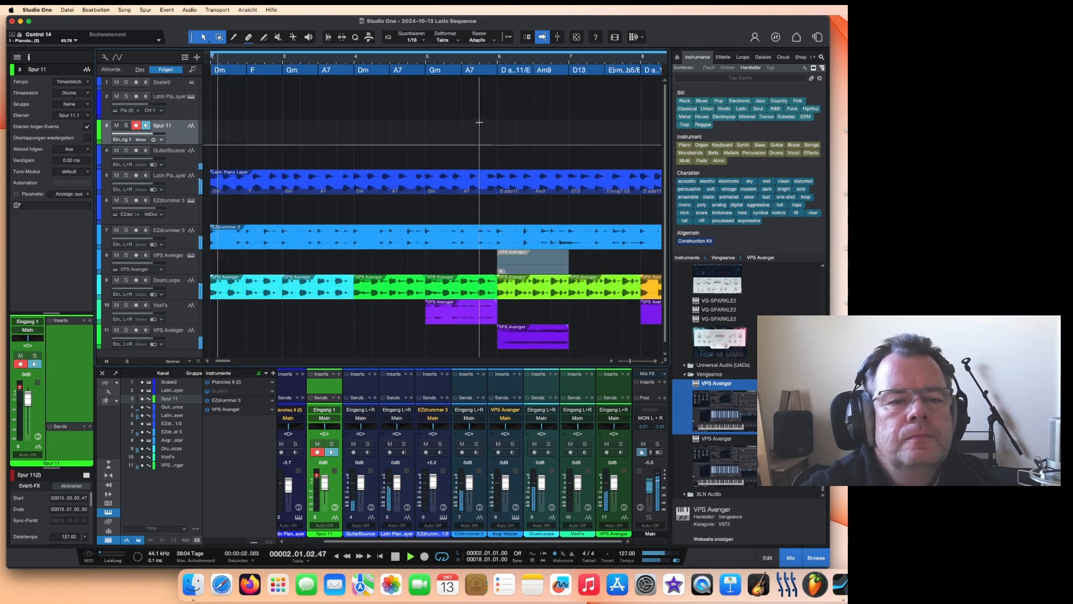
key(space)
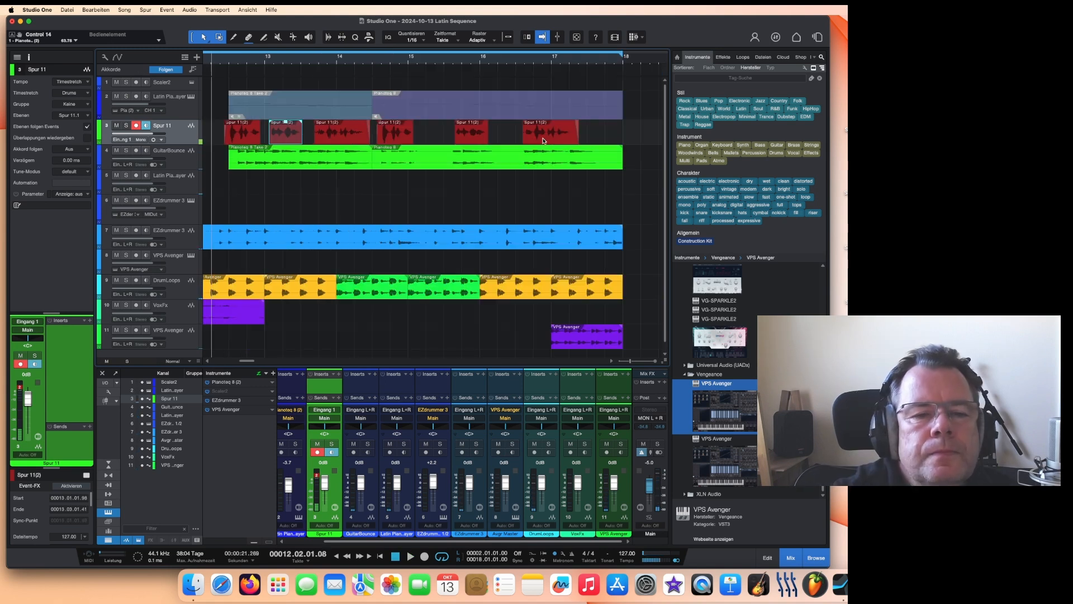
Step: Nudge the last red piece on the audio track slightly to the right and start playback
click(532, 142)
right_click(531, 142)
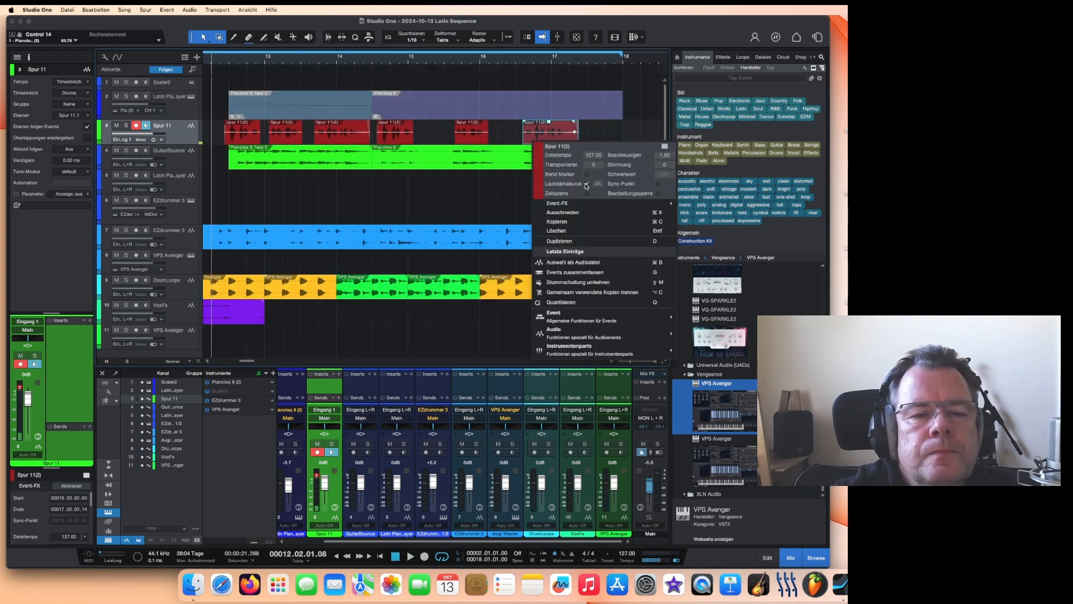
scroll(509, 61, up, 3)
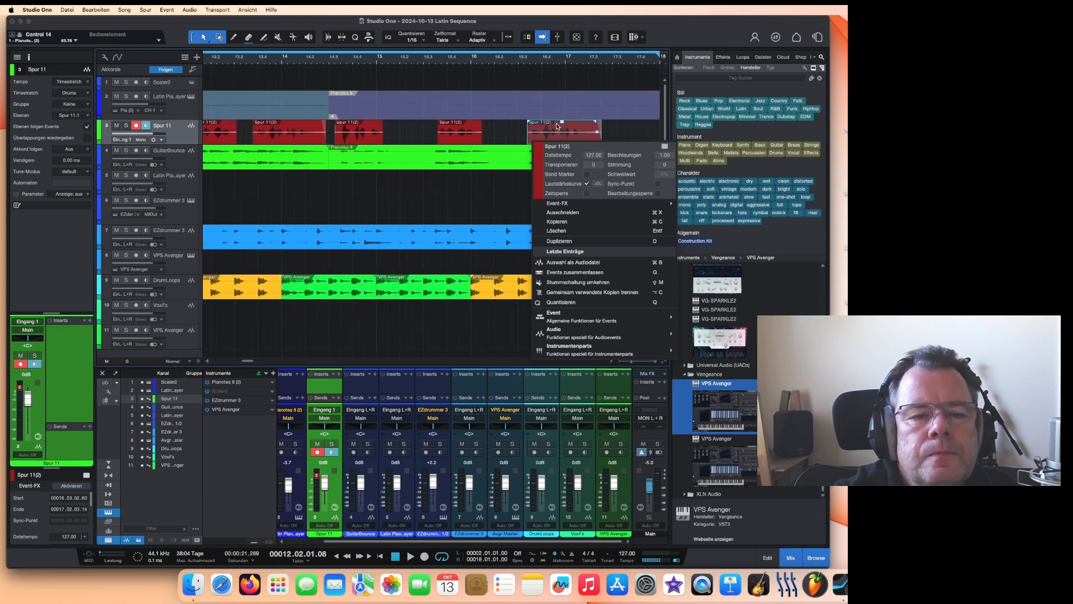
click(540, 137)
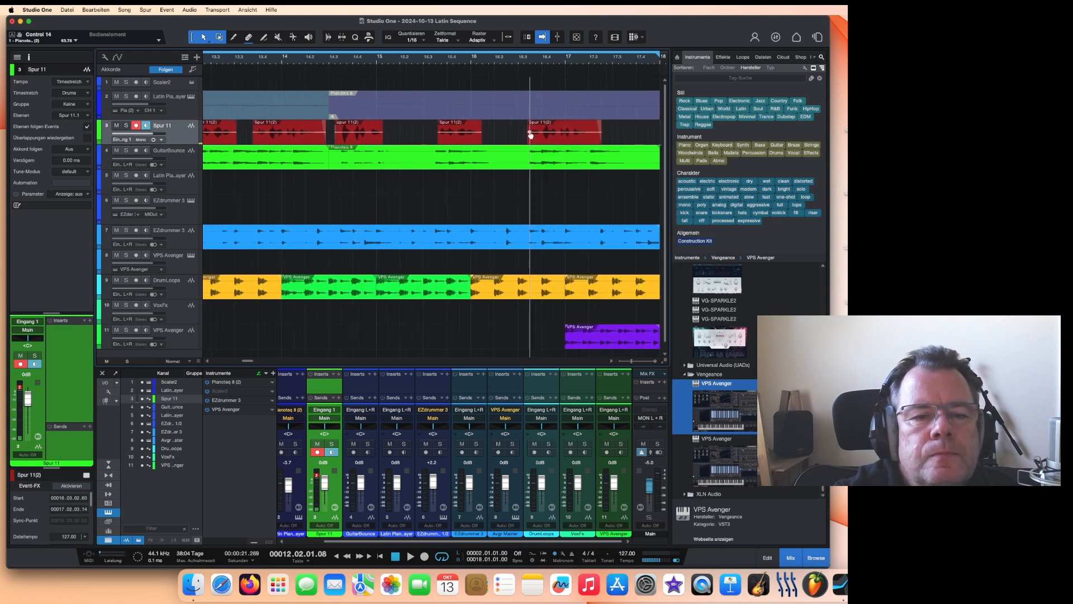
drag(535, 134, 541, 132)
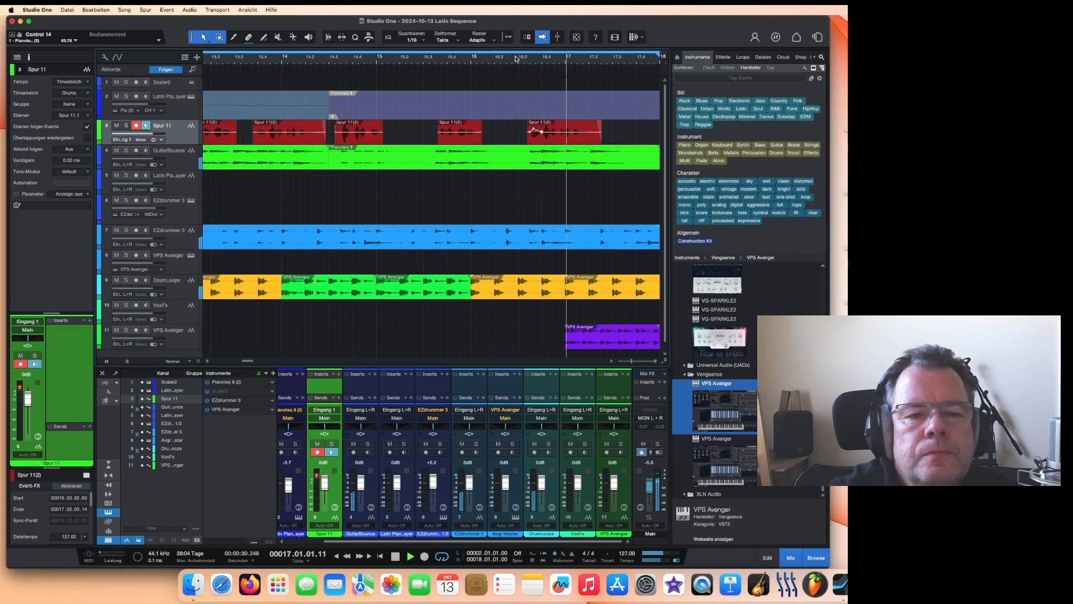
key(space)
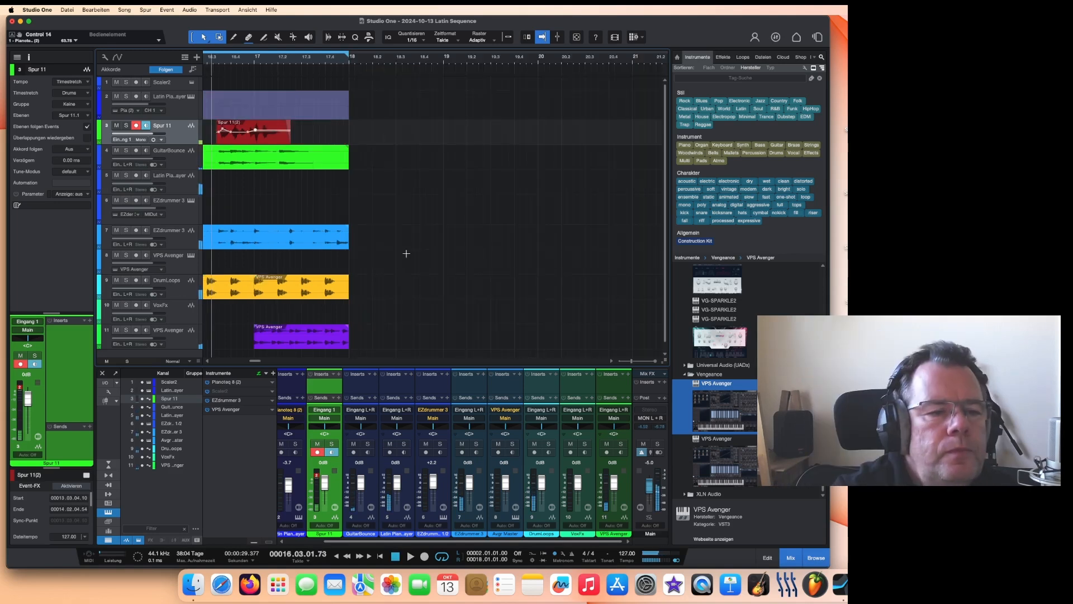
Step: Play the arrangement from about bar 11 and stop it again
drag(254, 362, 246, 362)
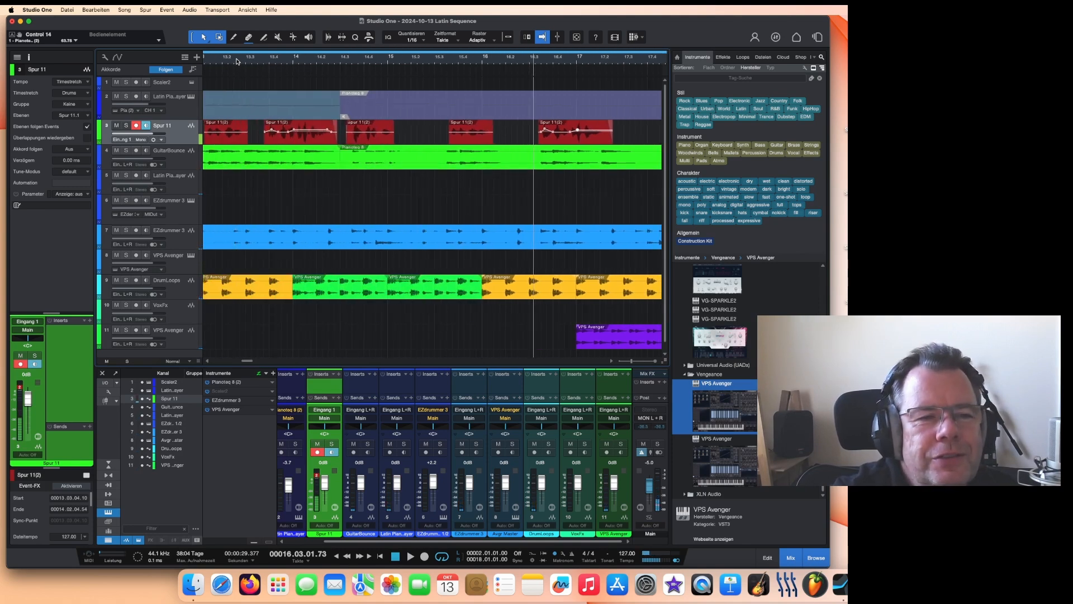
scroll(236, 60, down, 2)
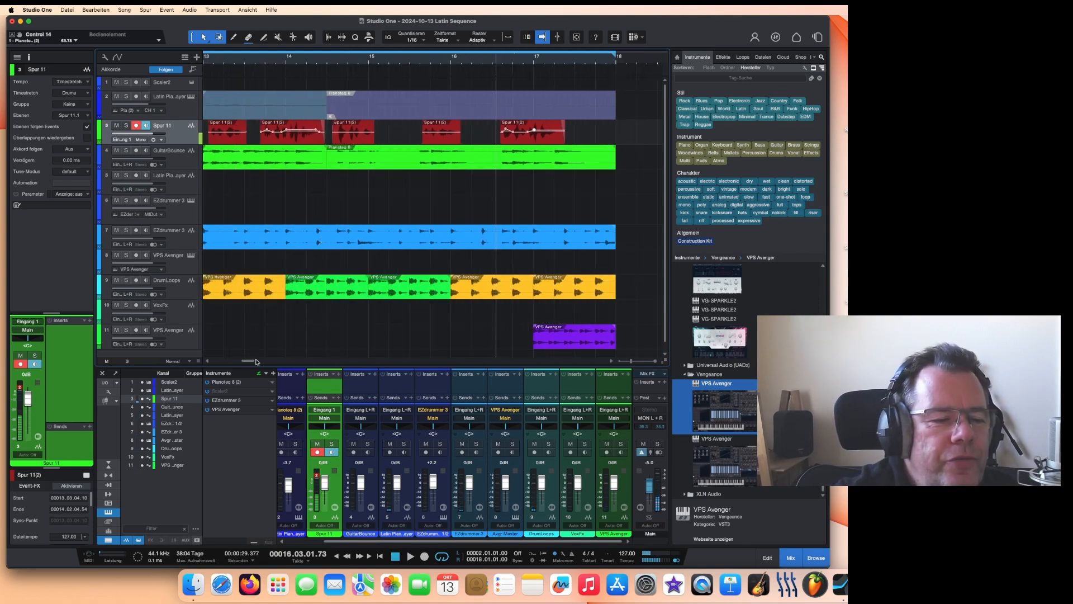
drag(248, 365, 244, 363)
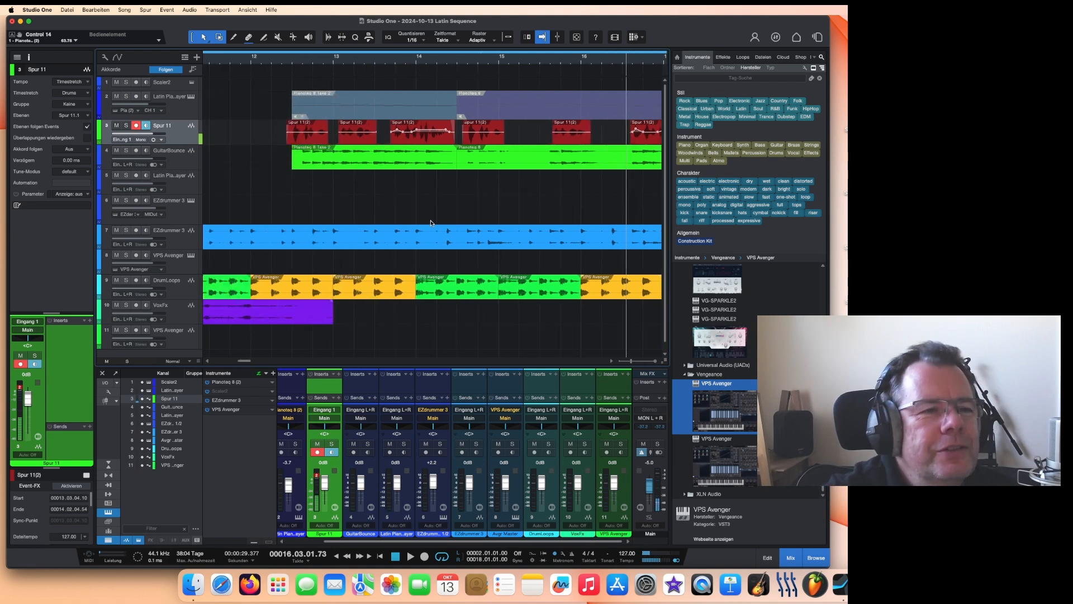
scroll(285, 63, down, 4)
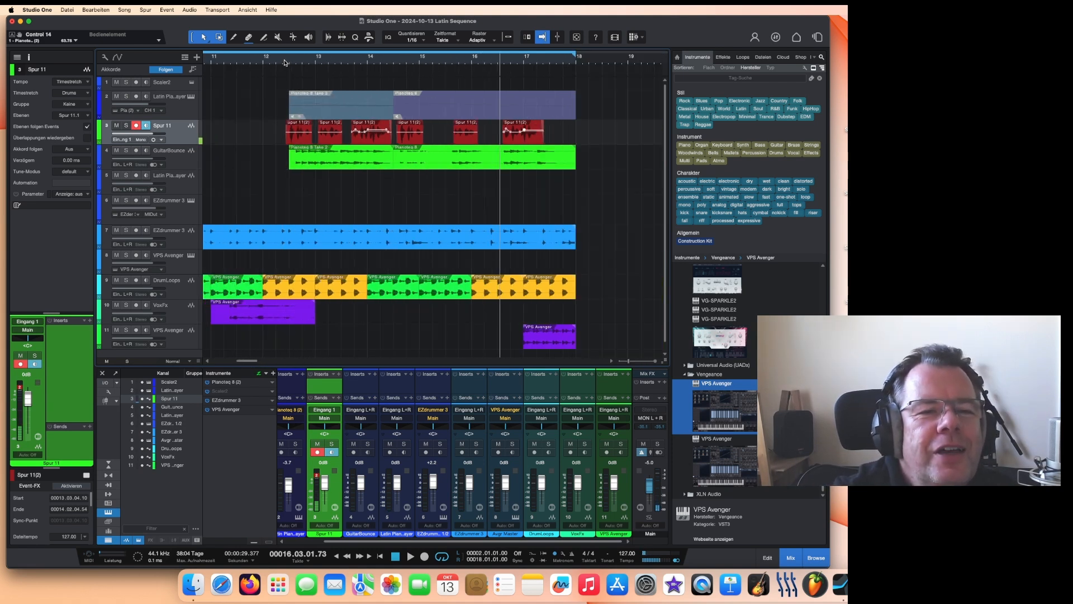
click(251, 62)
key(space)
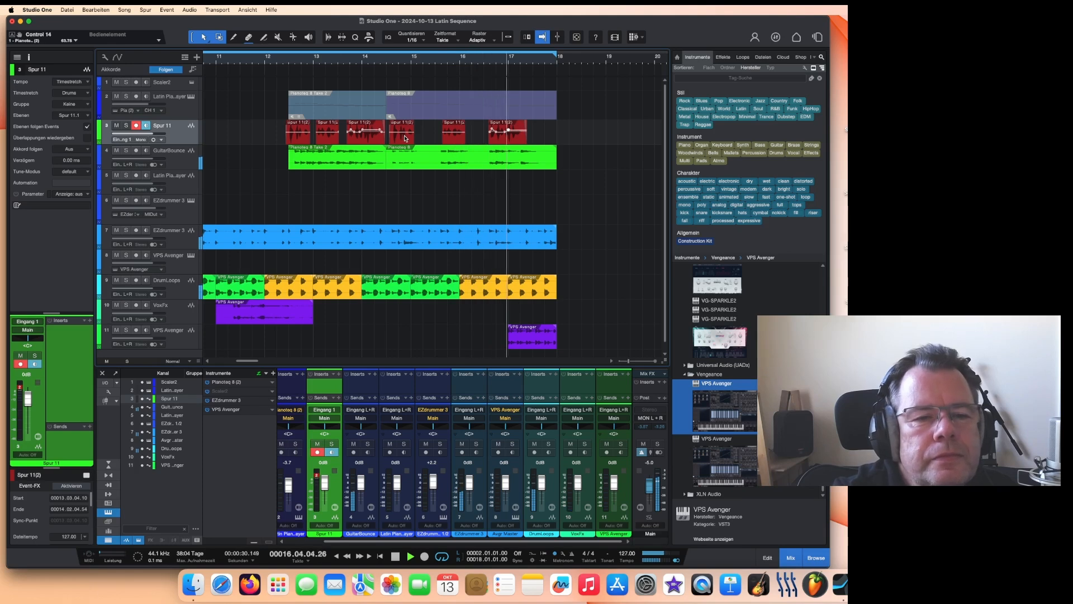
key(space)
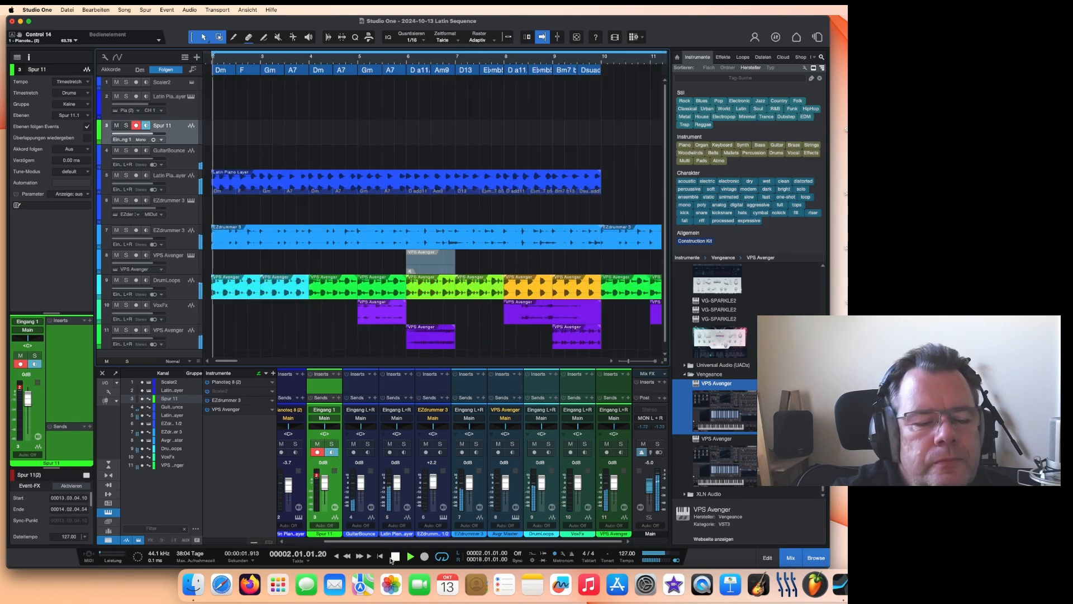
Step: Duplicate the Spur 11 track and mute the original Spur 11
right_click(185, 134)
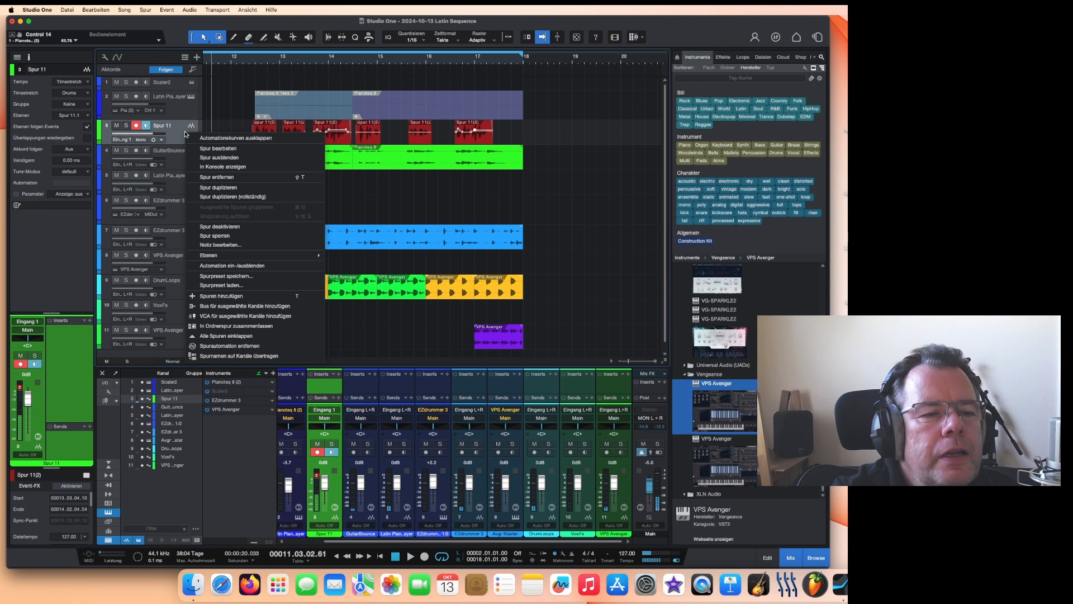
click(213, 188)
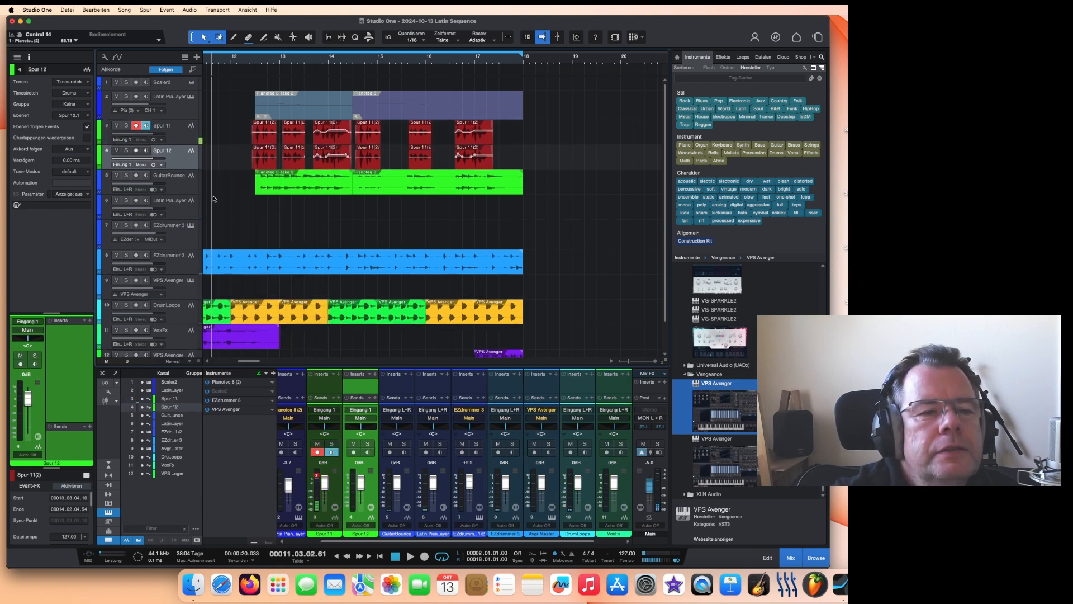
click(116, 125)
Step: Search the effects browser for crispy and insert bx_crispytuner on the duplicated Spur 12 track
scroll(737, 308, up, 5)
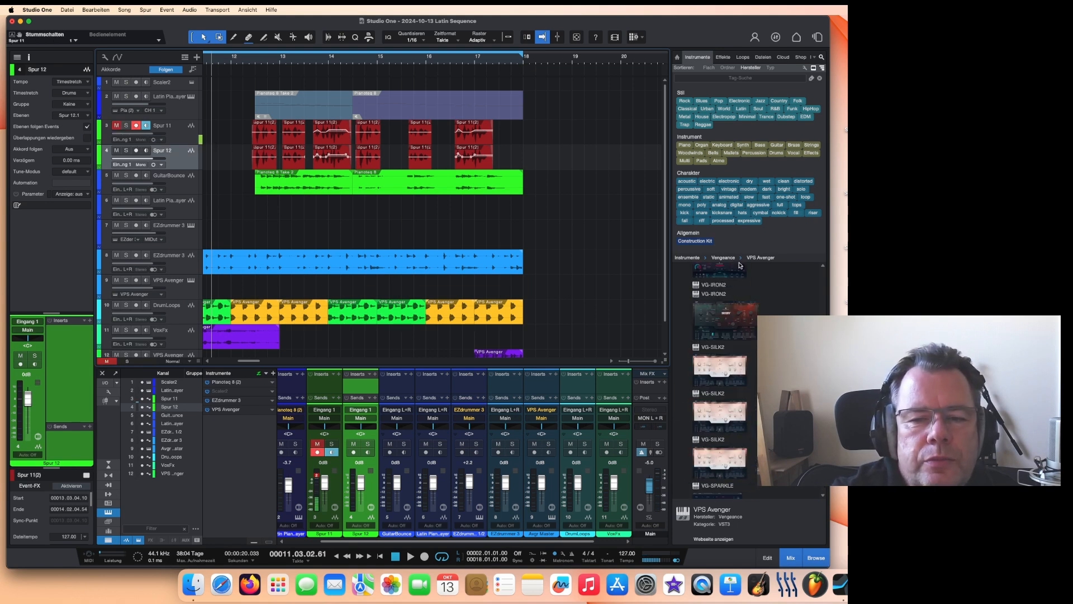
scroll(721, 374, up, 5)
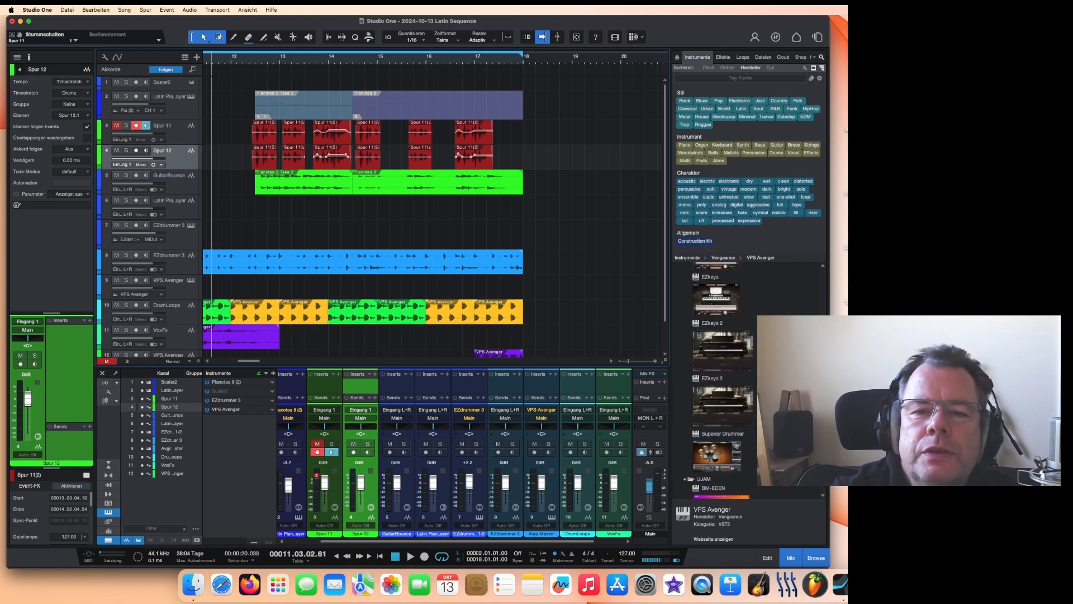
click(724, 57)
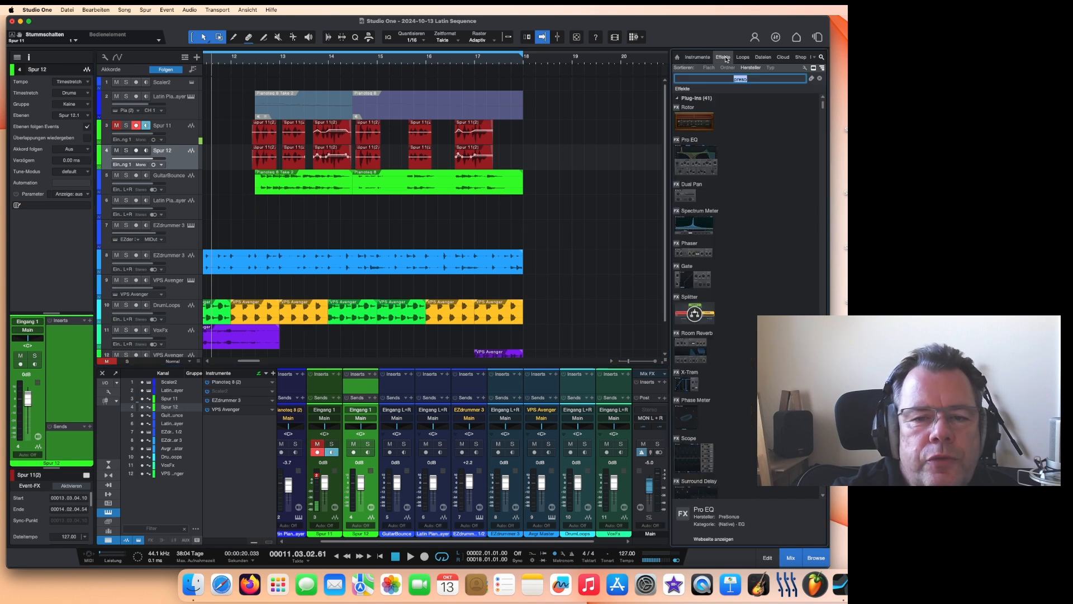
scroll(751, 256, down, 5)
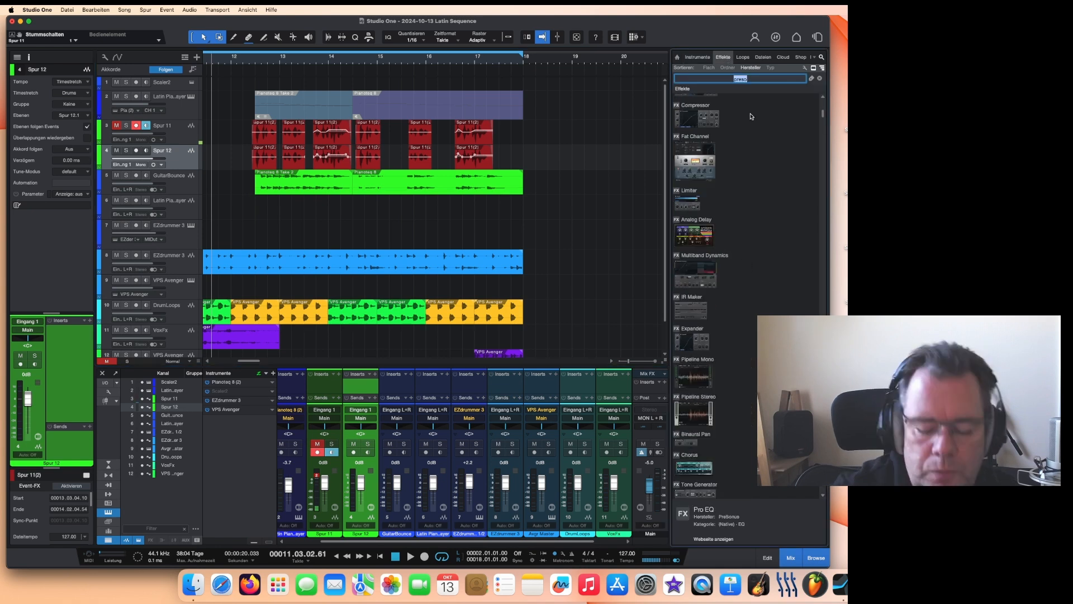
text(cr)
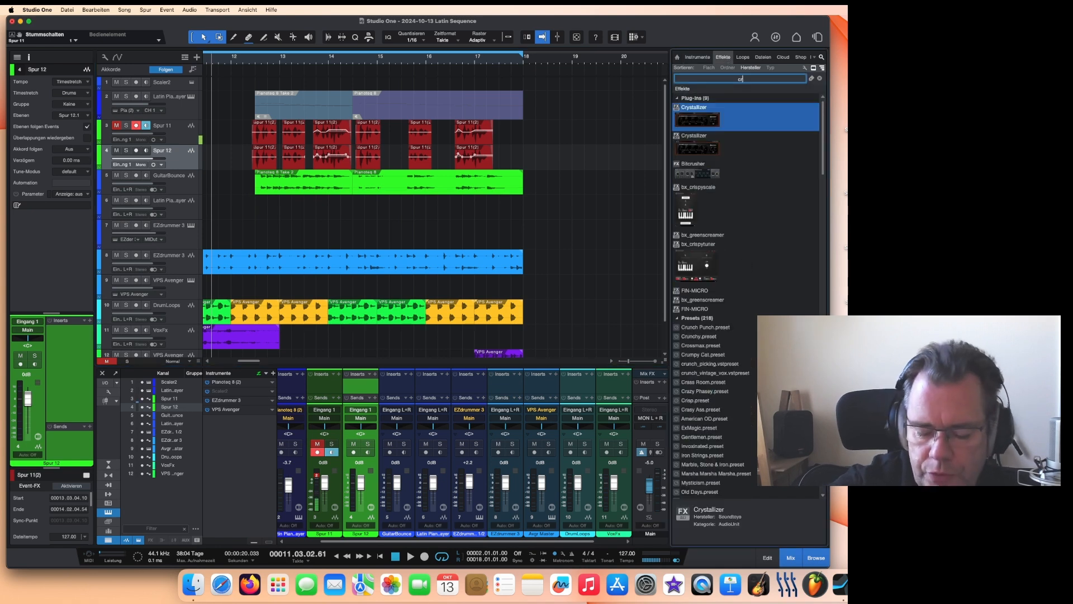
text(isy)
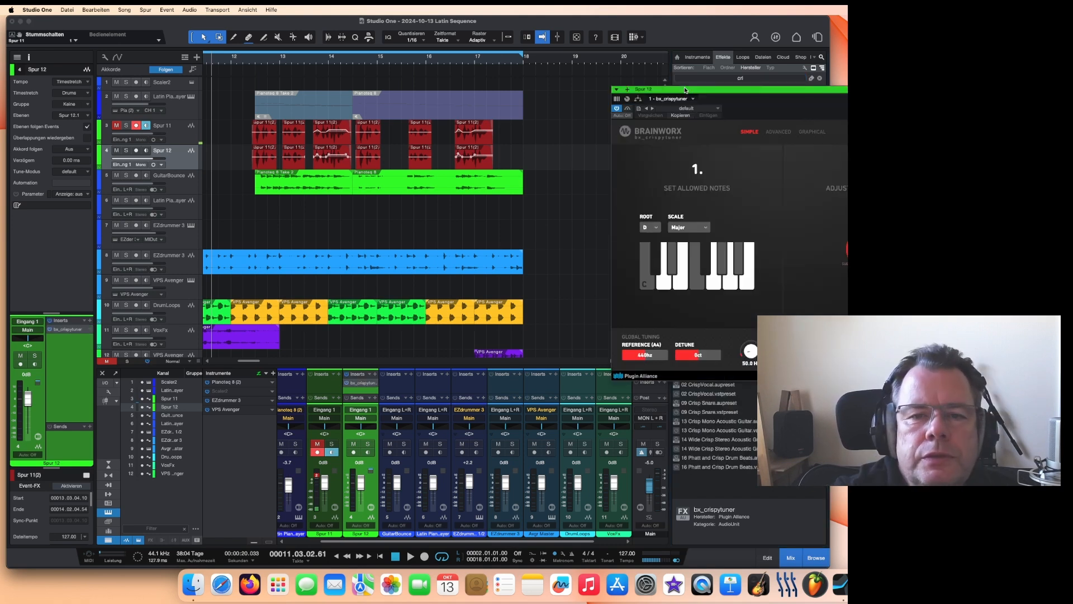
Step: Move the bx_crispytuner window into view and switch it to its Advanced page
drag(728, 94, 730, 53)
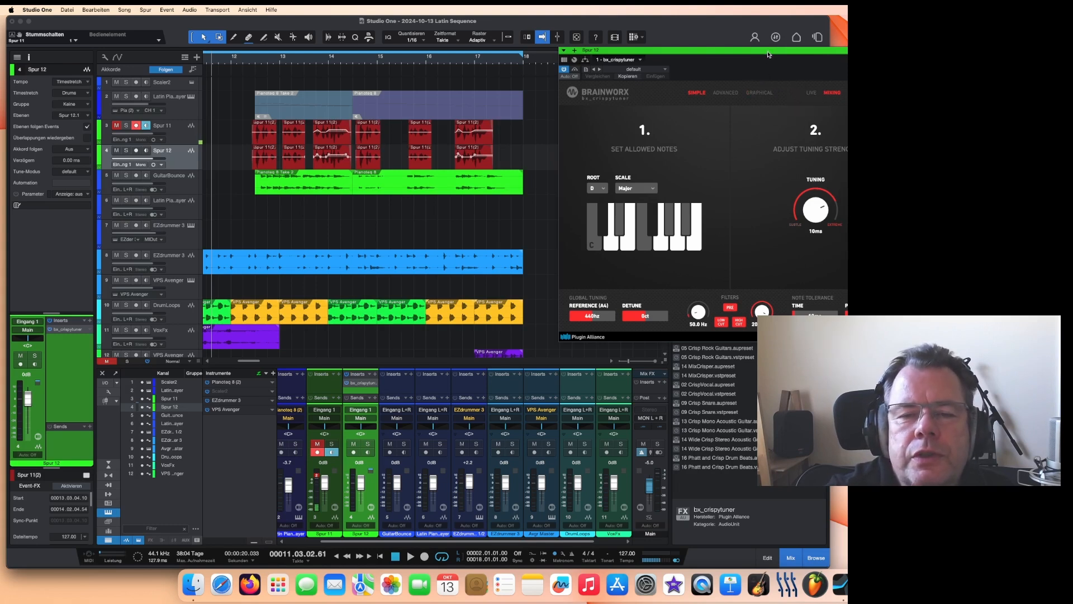
drag(768, 54, 658, 79)
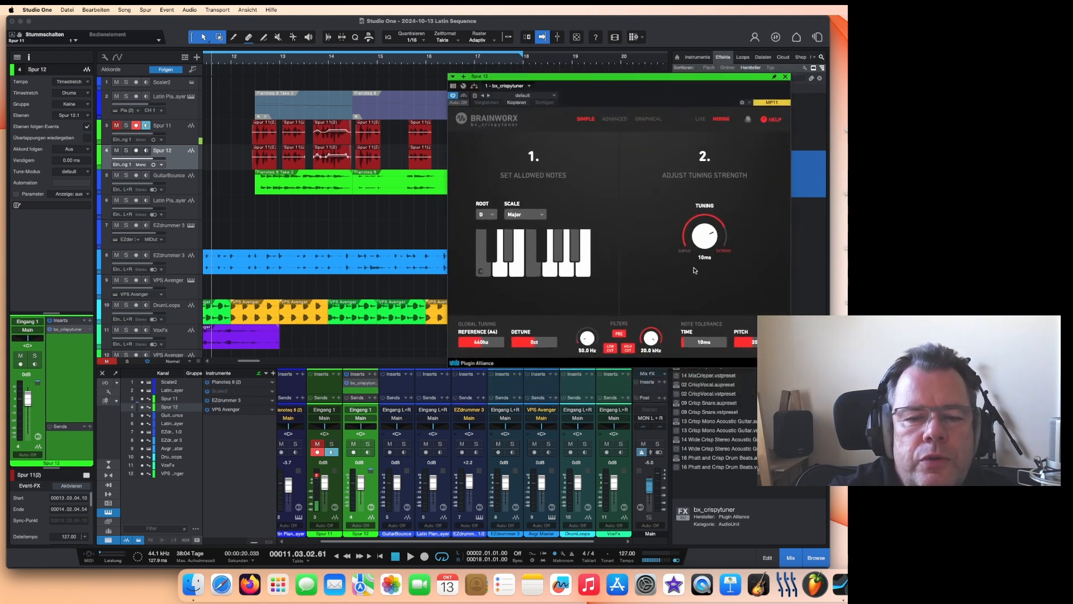
click(615, 119)
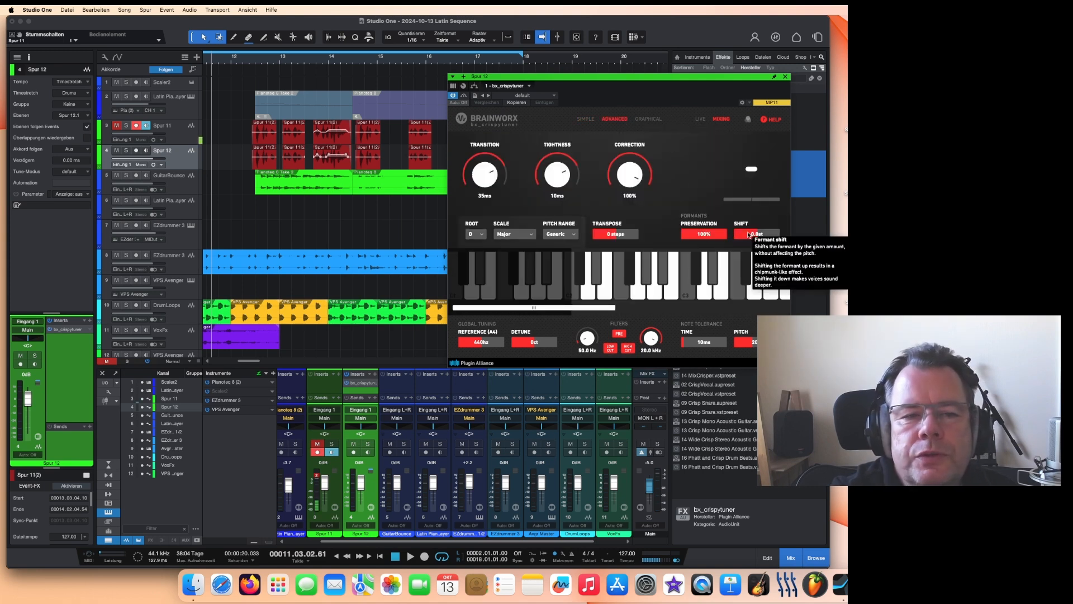
Step: Set a loop range from about bar 12 to bar 18 and play it with Spur 12 soloed
drag(250, 51, 516, 42)
key(s)
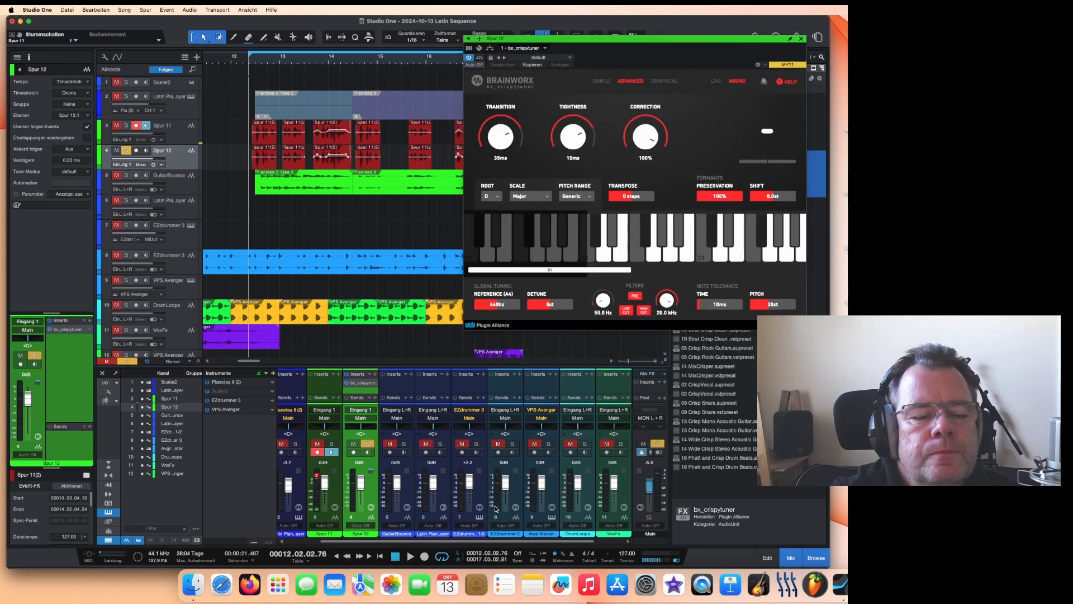
click(410, 558)
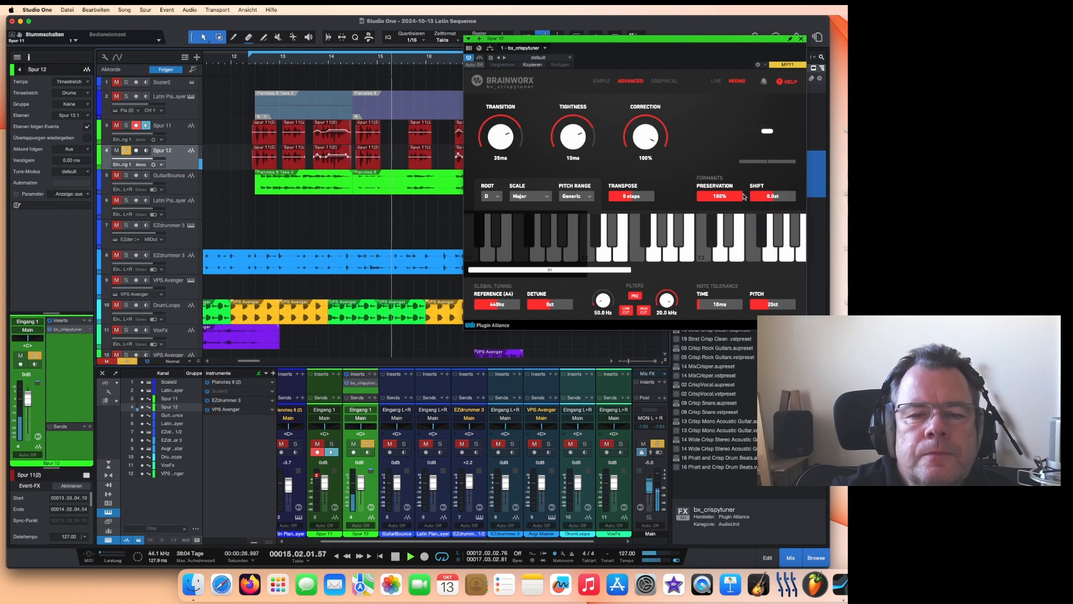
Step: Set the tuner's formant preservation to 48%, formant shift to 3.1 st and correction to 90%
drag(744, 197, 779, 201)
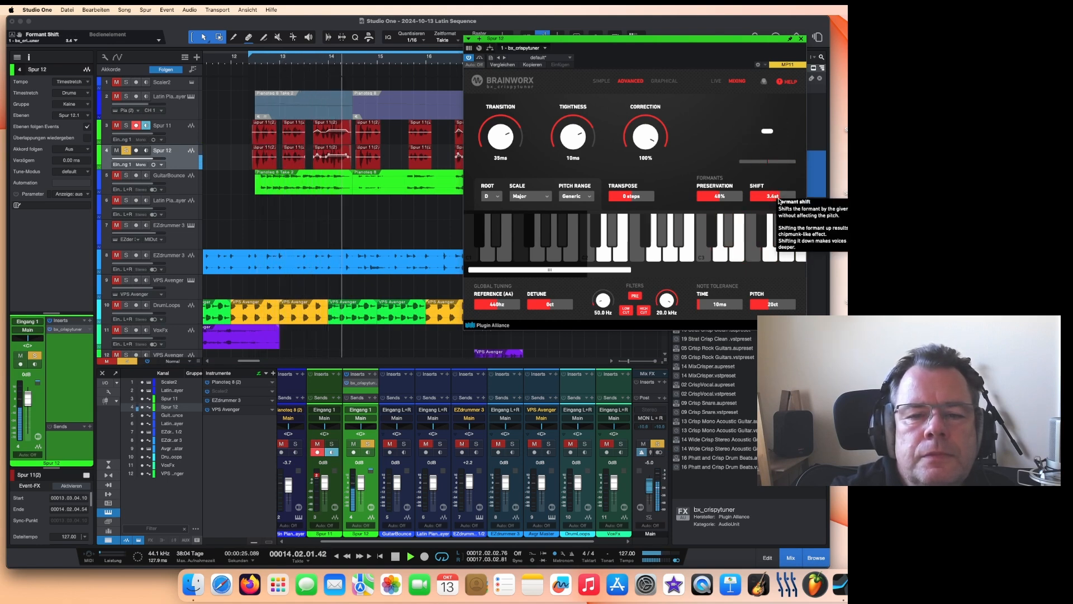
drag(779, 202, 779, 202)
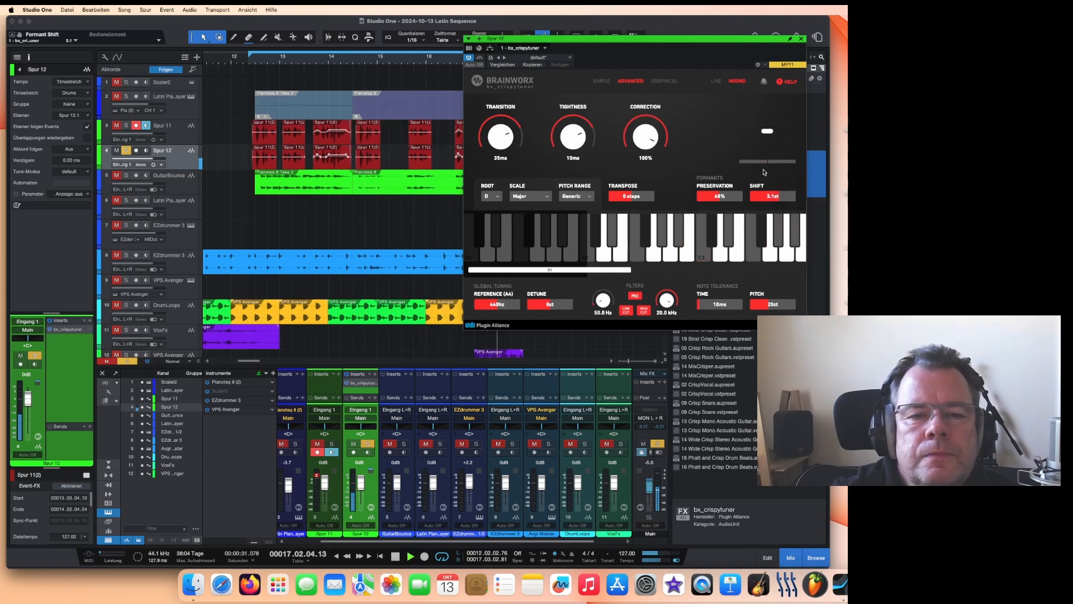
drag(647, 135, 647, 142)
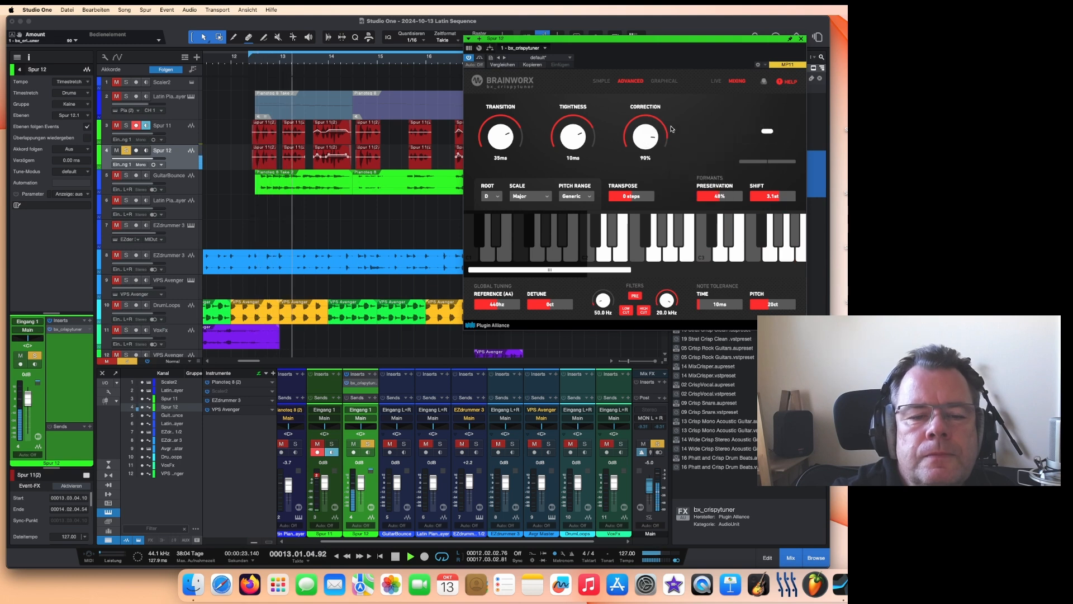
Step: Close the plugin window and solo Spur 11 as well
click(801, 39)
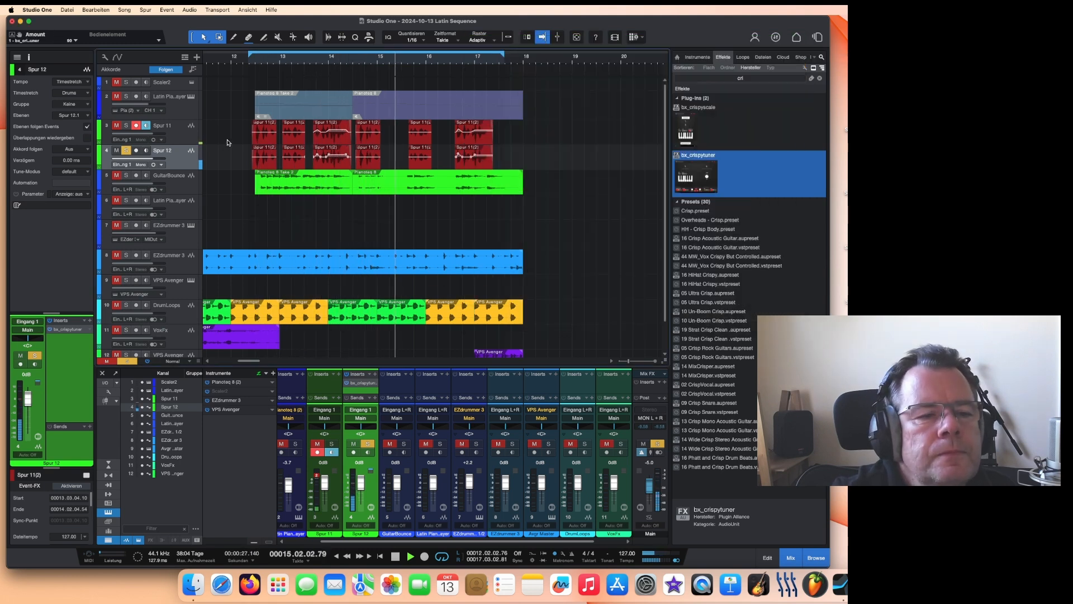
click(128, 126)
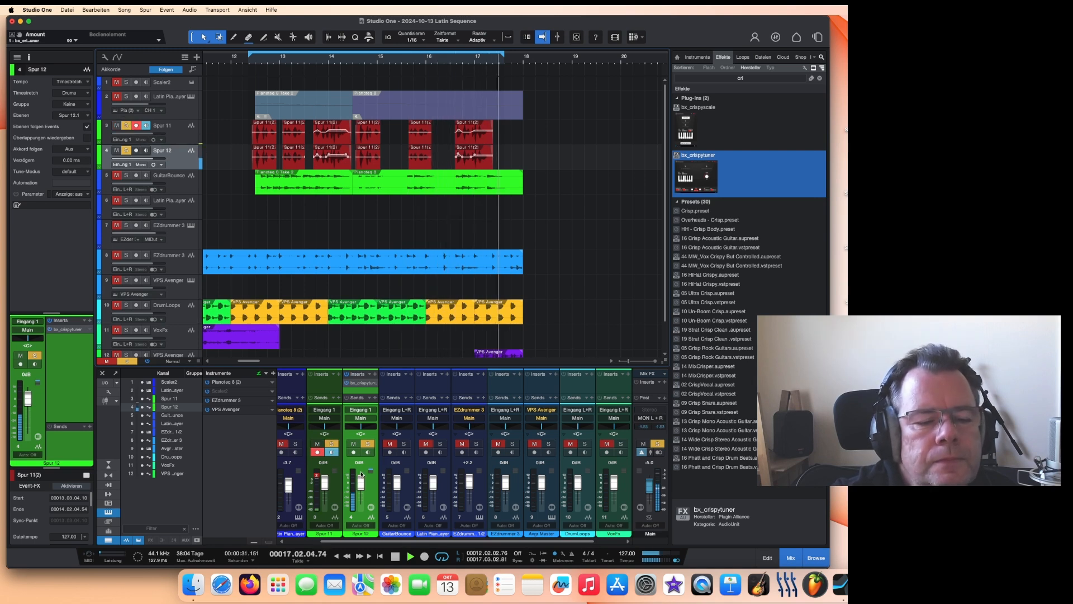
Step: Lower Spur 12's channel volume to -4.3 dB and stop playback
drag(361, 476, 324, 481)
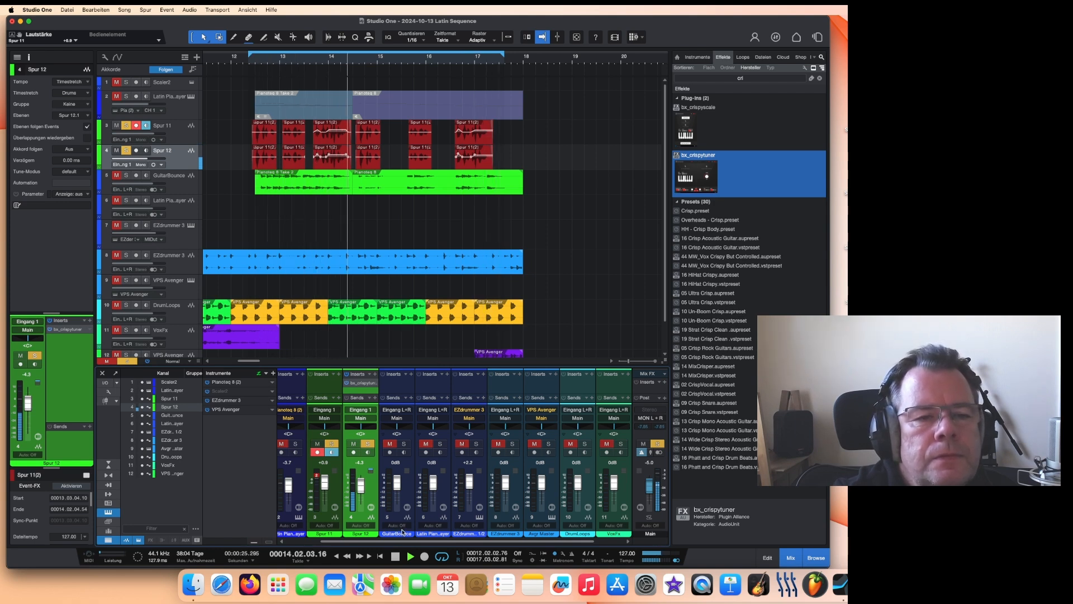
key(space)
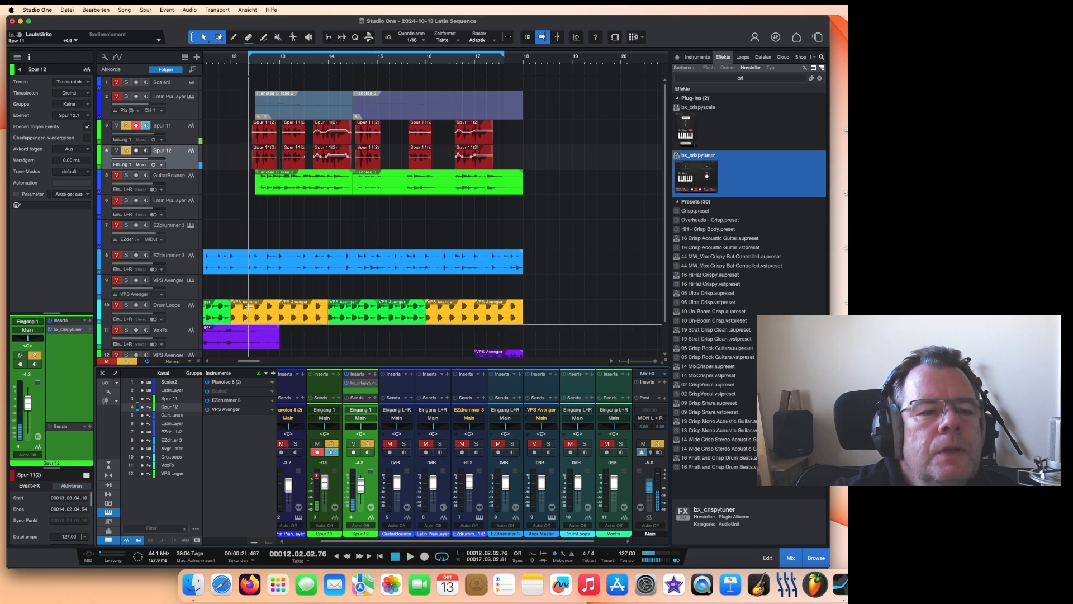
Step: Select the Spur 11 track and search the effects browser for delay
click(178, 136)
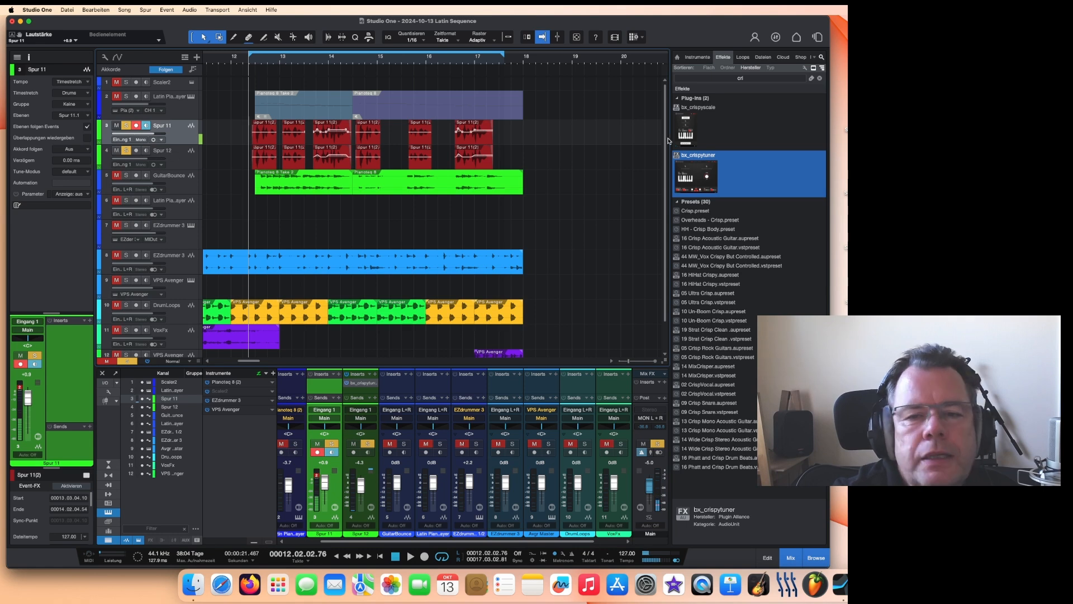
click(750, 79)
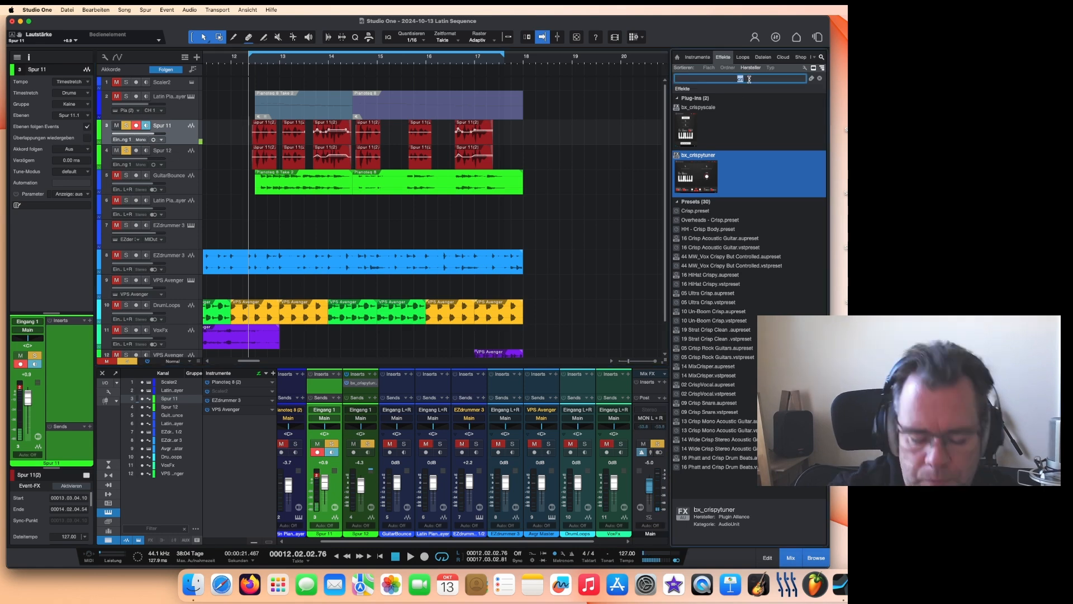
text(delay)
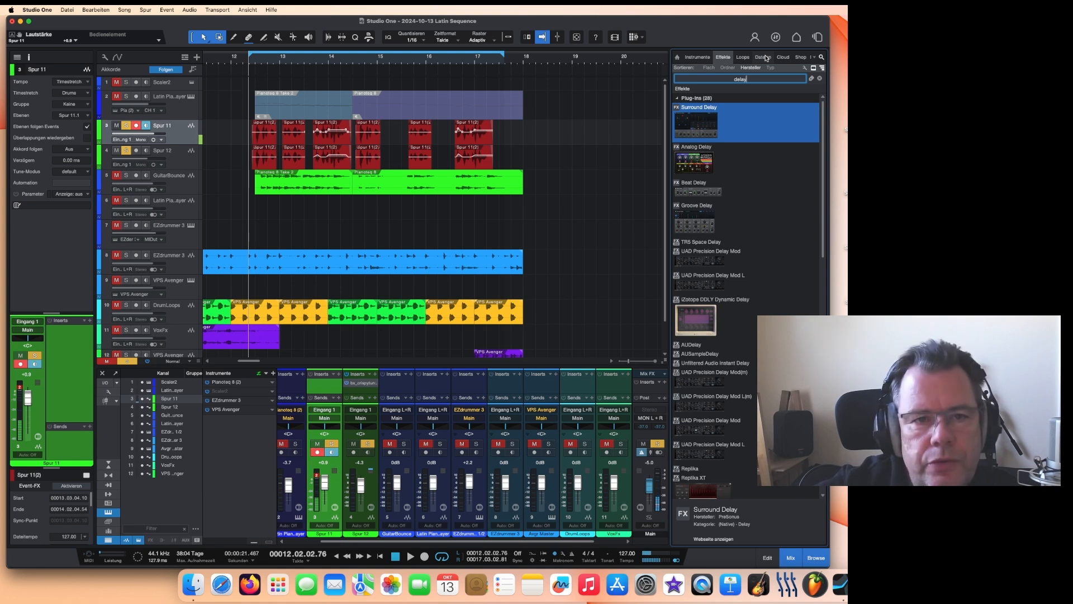
key(Return)
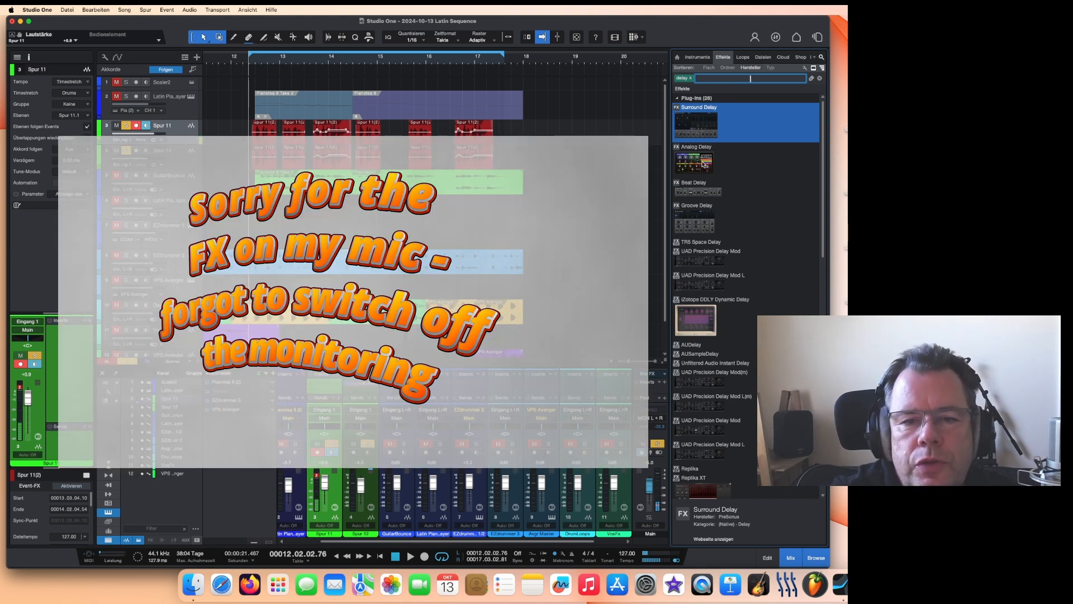
Step: Insert Analog Delay from the effects browser onto the Spur 11 track
drag(705, 163, 512, 135)
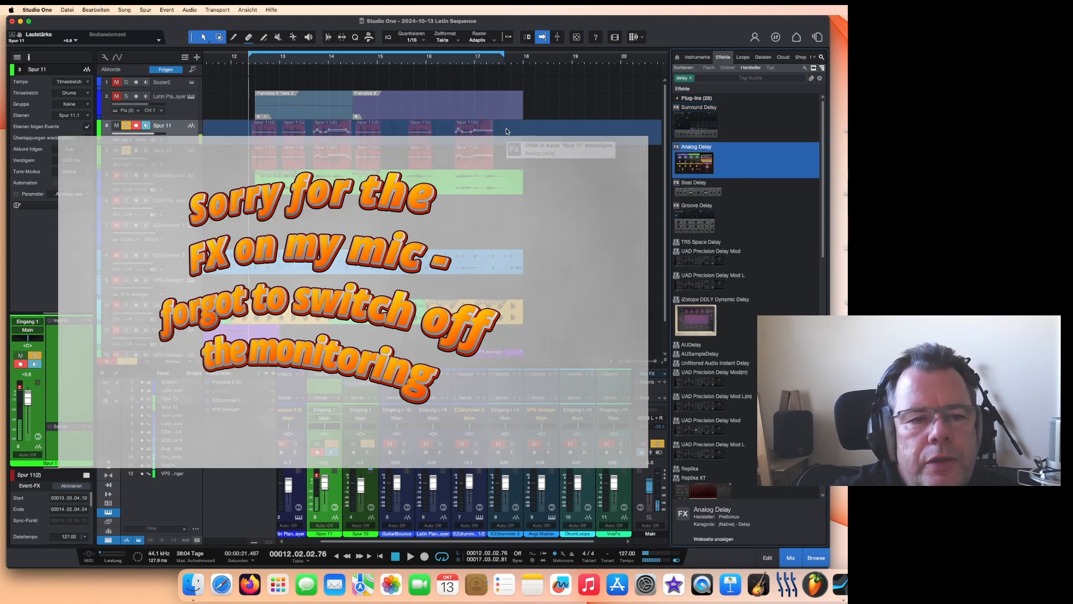
drag(687, 40, 823, 34)
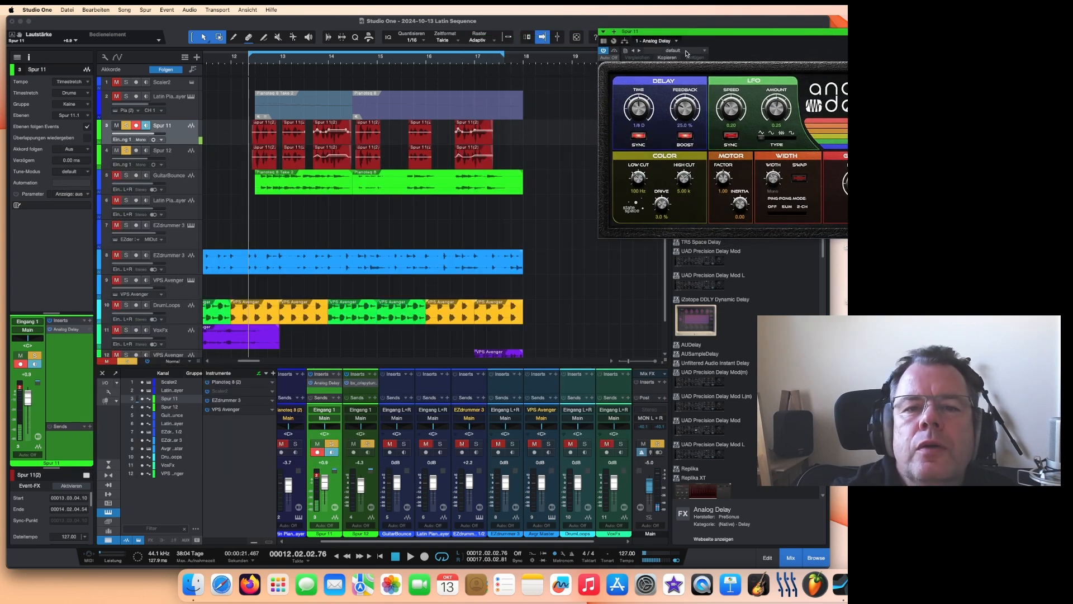
Step: Load the Analog Pong preset in Analog Delay and nudge its feedback slightly
click(686, 51)
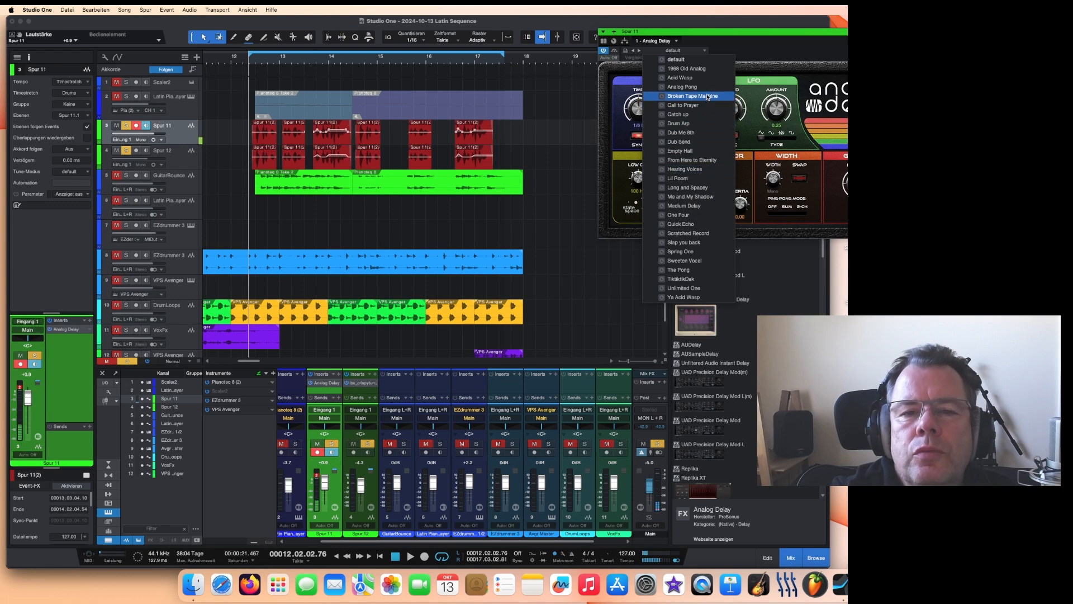
click(682, 87)
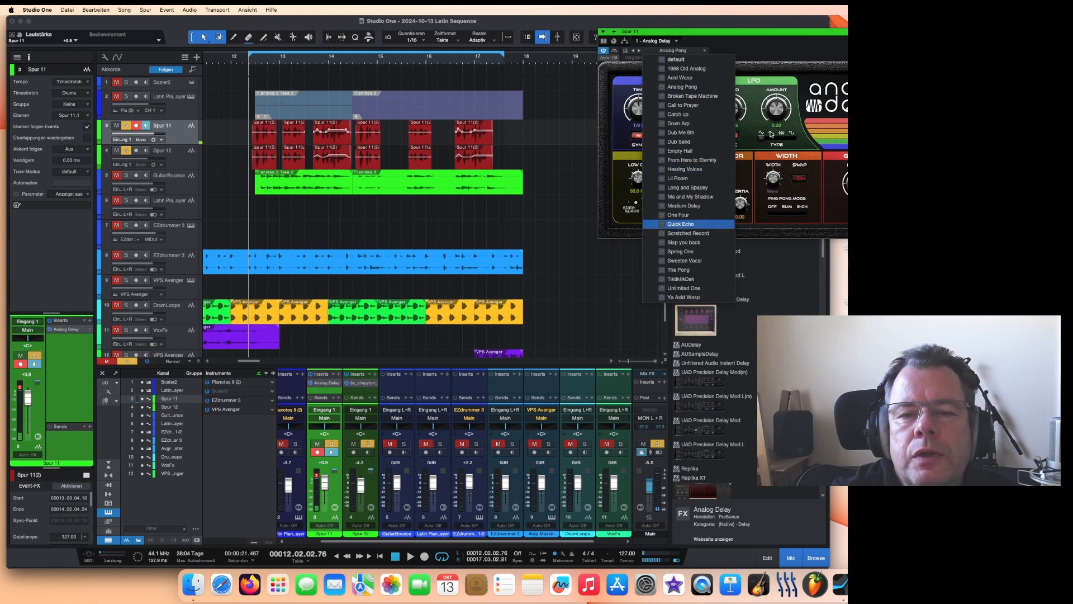
click(753, 121)
drag(691, 105, 691, 106)
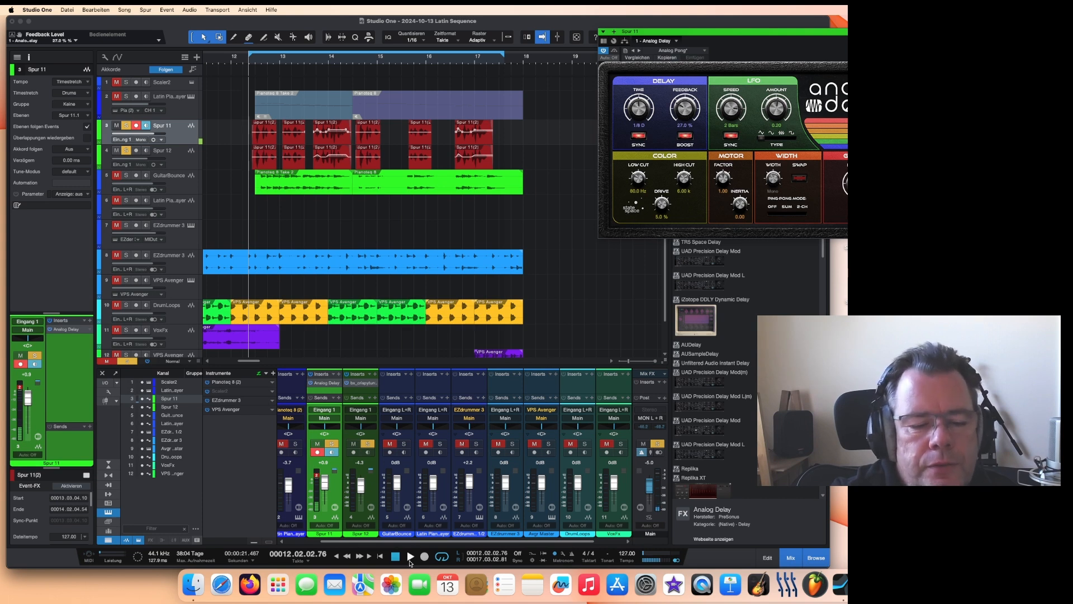
Step: Play back the song to hear the delay on Spur 11, then stop
click(411, 557)
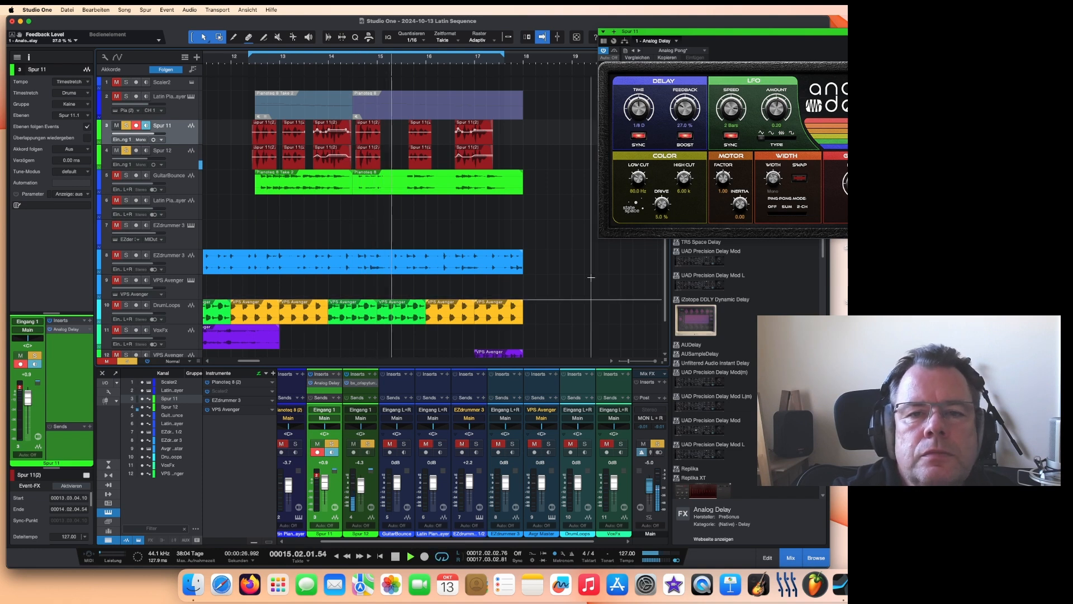
drag(728, 33, 736, 37)
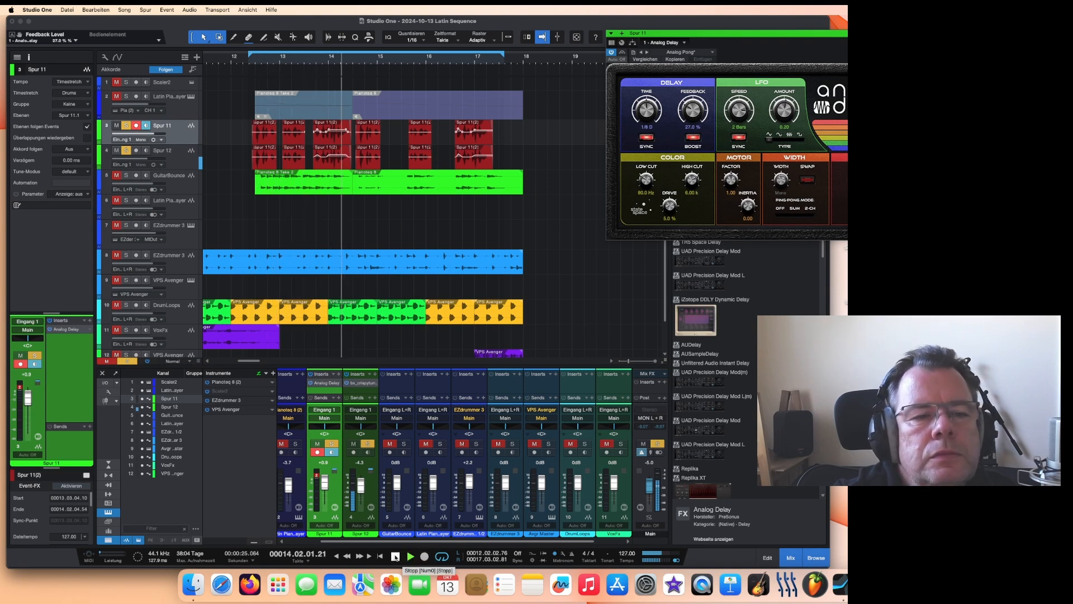
click(396, 556)
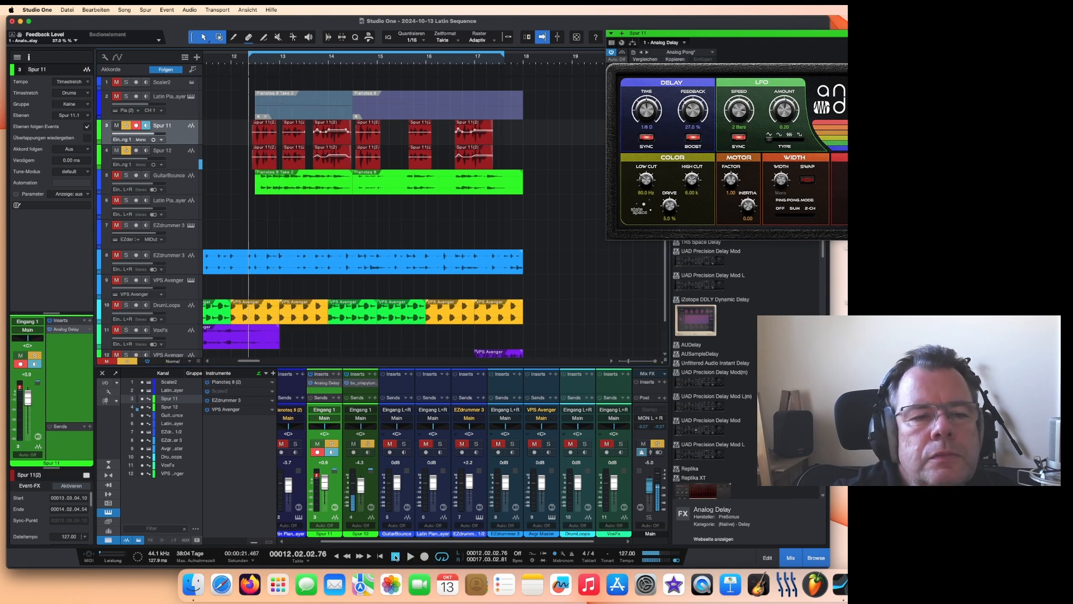
Step: Enlarge the Spur 11 track height and close the Analog Delay window
click(680, 36)
drag(176, 145, 167, 201)
right_click(173, 148)
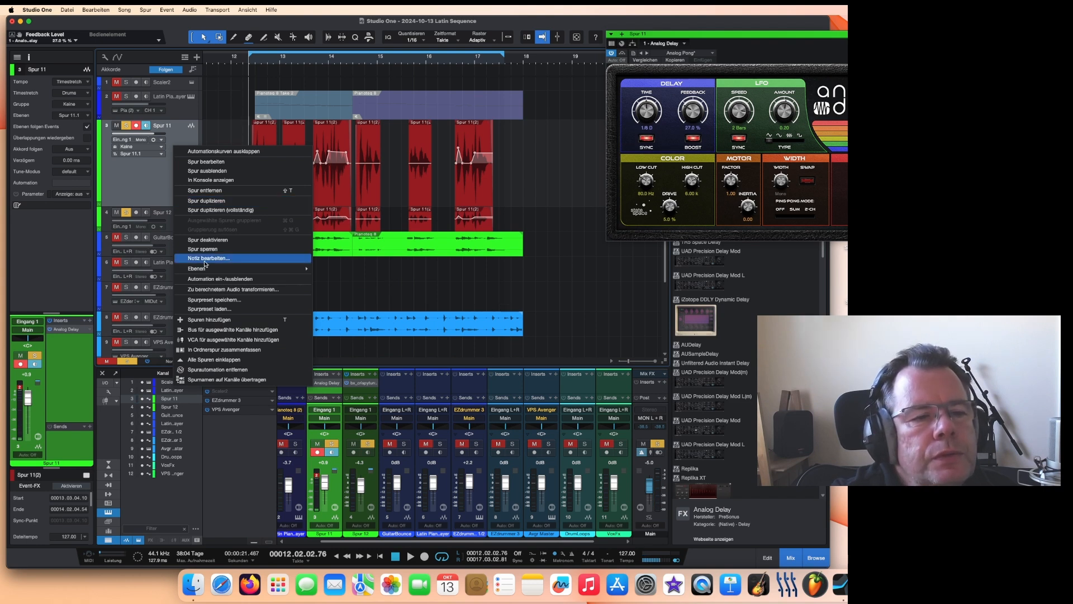
click(161, 184)
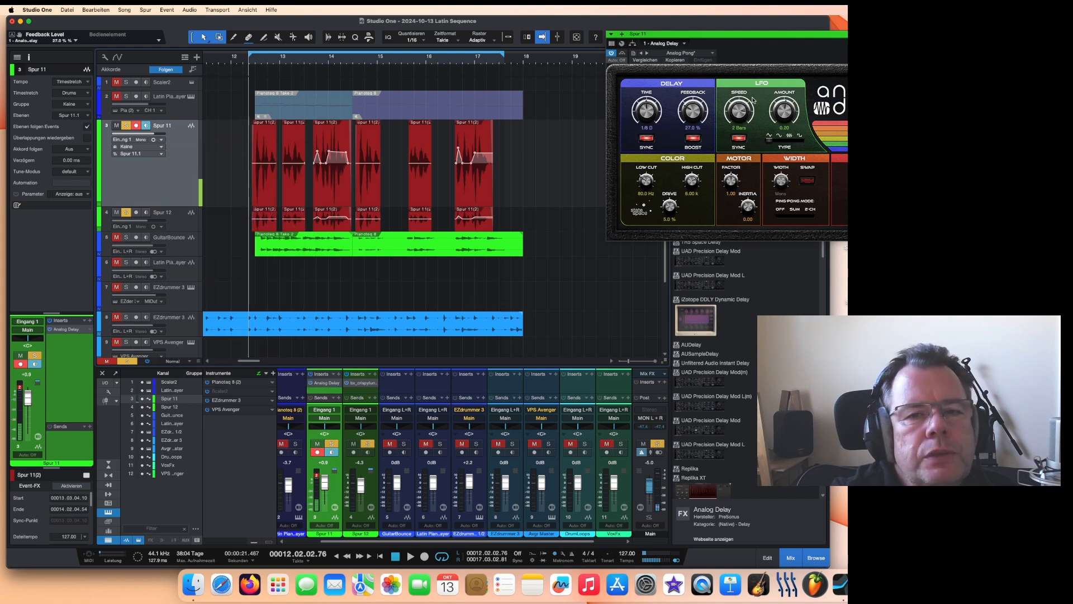
click(916, 34)
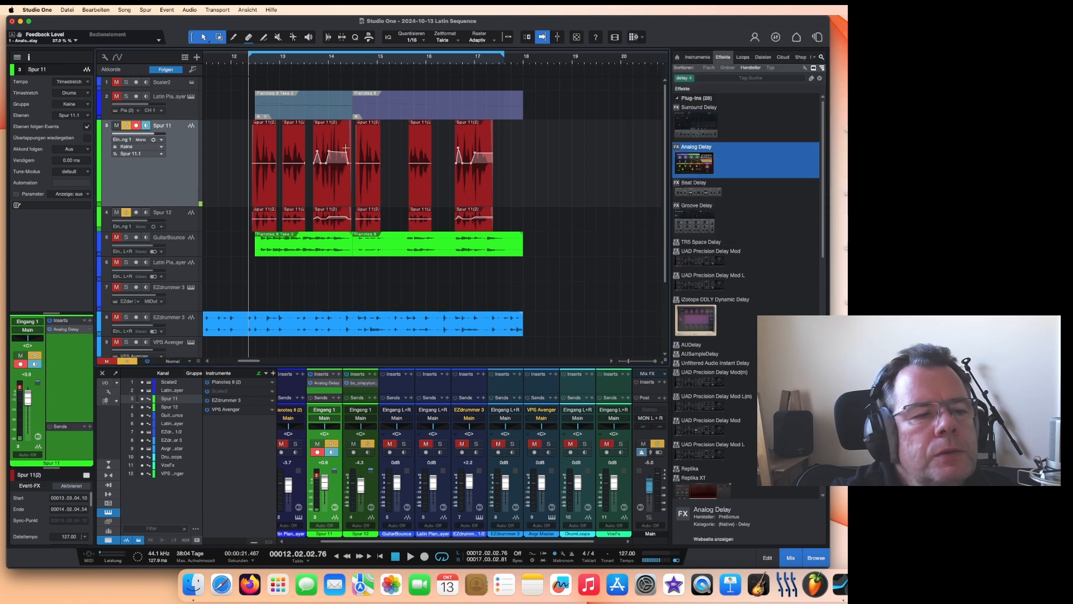
Step: Show Spur 11's automation lane and add the Analog Delay Mix parameter to it
right_click(166, 172)
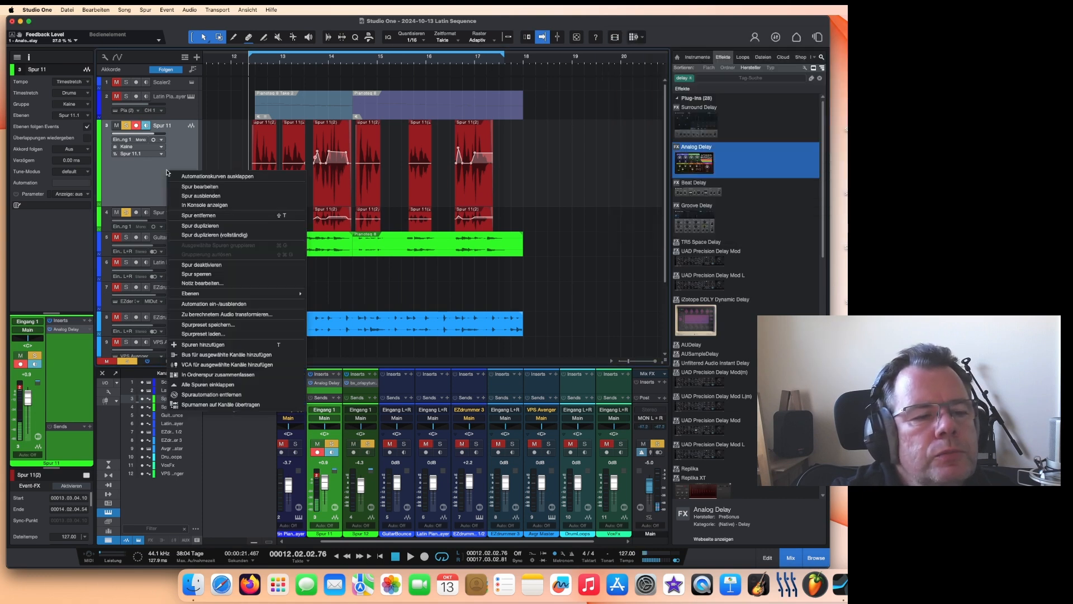
click(202, 305)
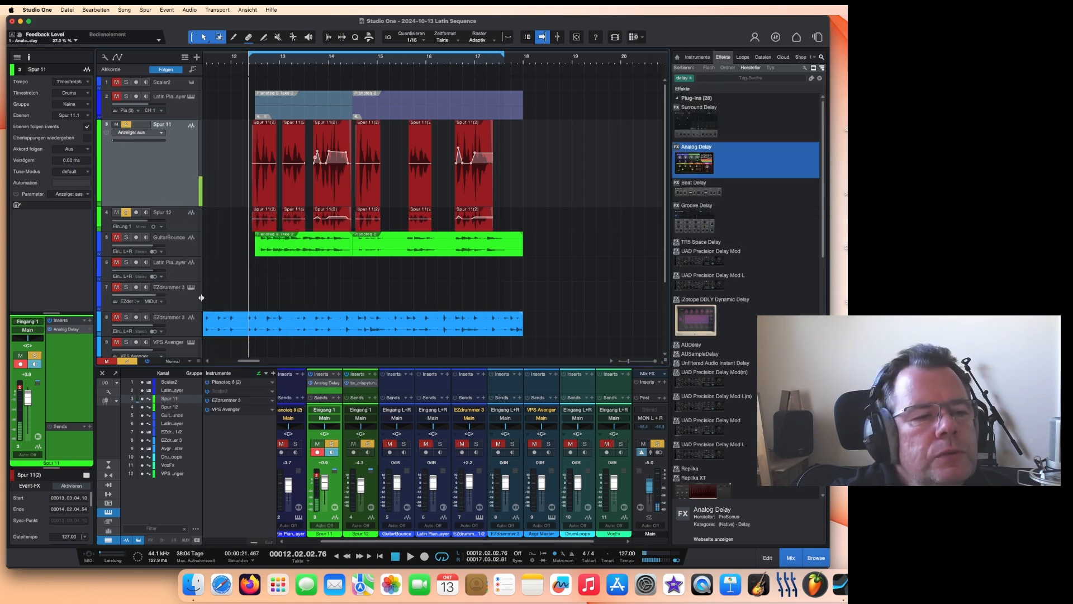
click(122, 134)
click(150, 177)
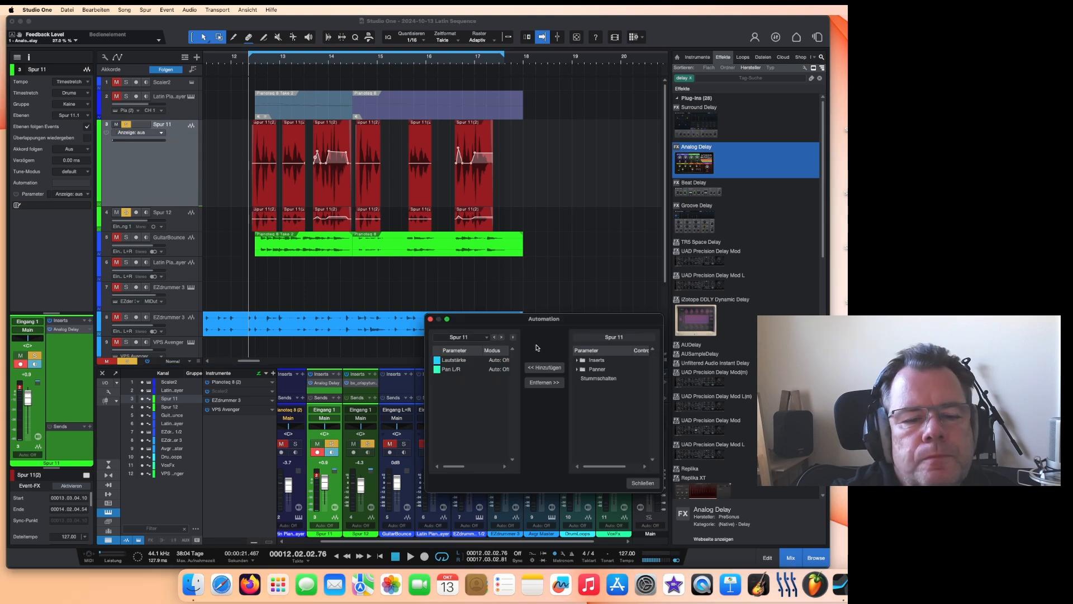
double_click(595, 362)
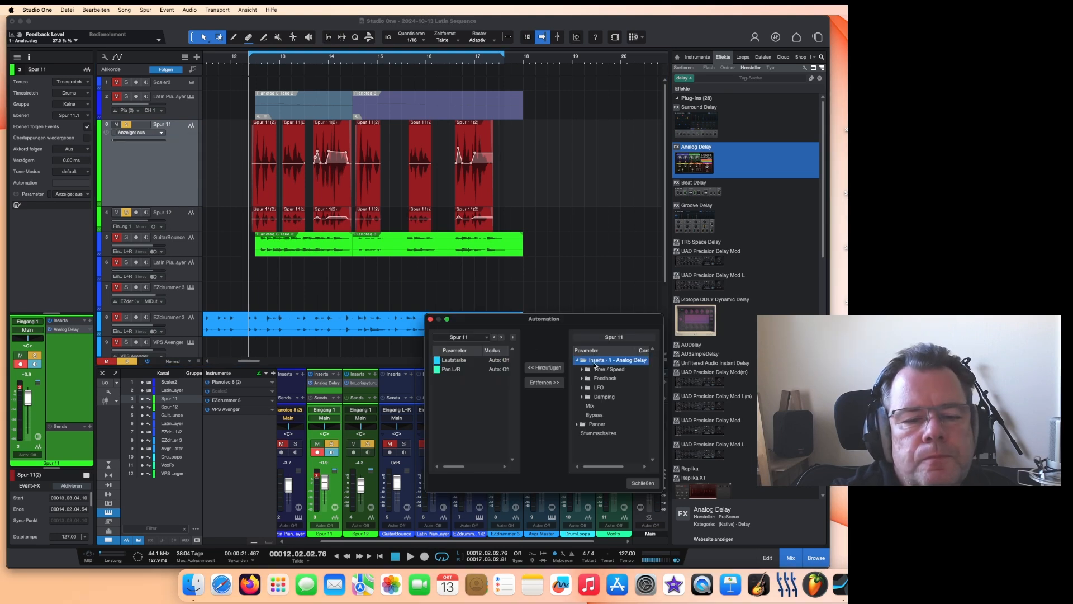
click(594, 407)
double_click(594, 408)
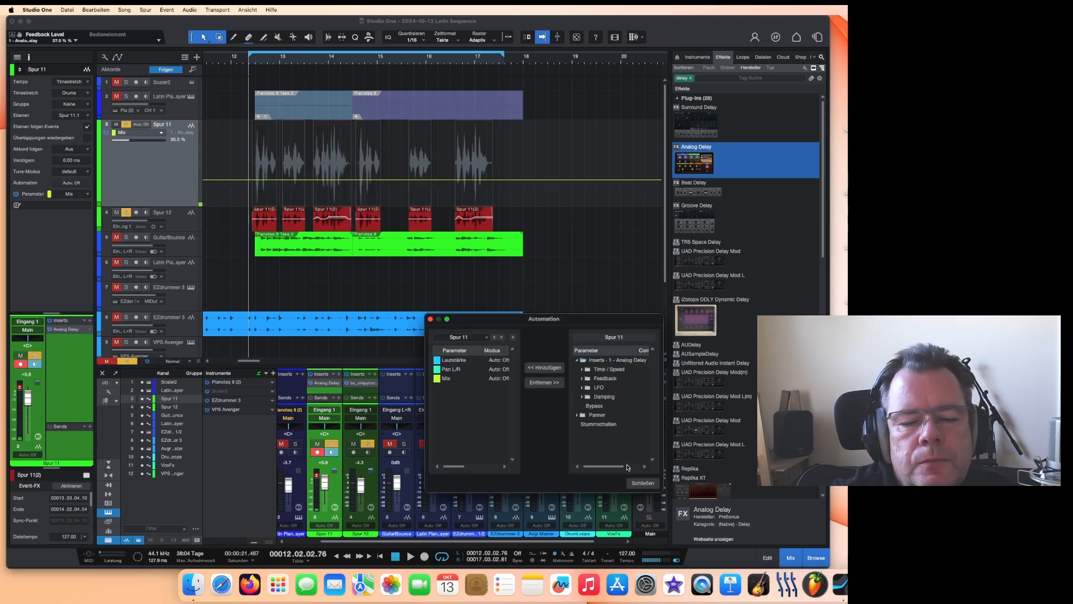
click(643, 483)
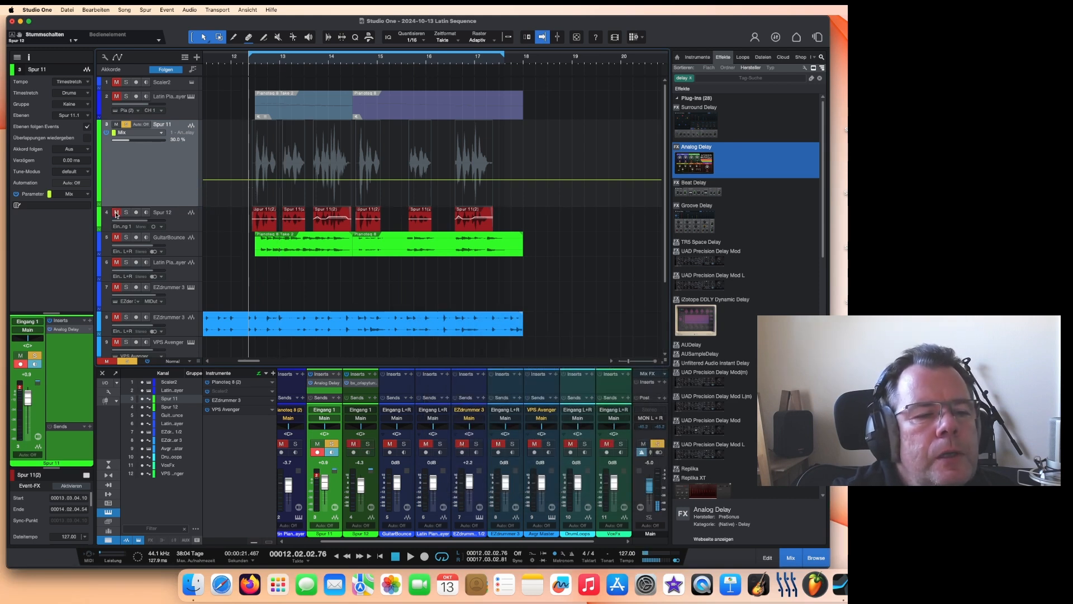
Step: Draw Mix automation peaks on Spur 11 over the vocal phrases, checking with playback
drag(250, 183, 296, 192)
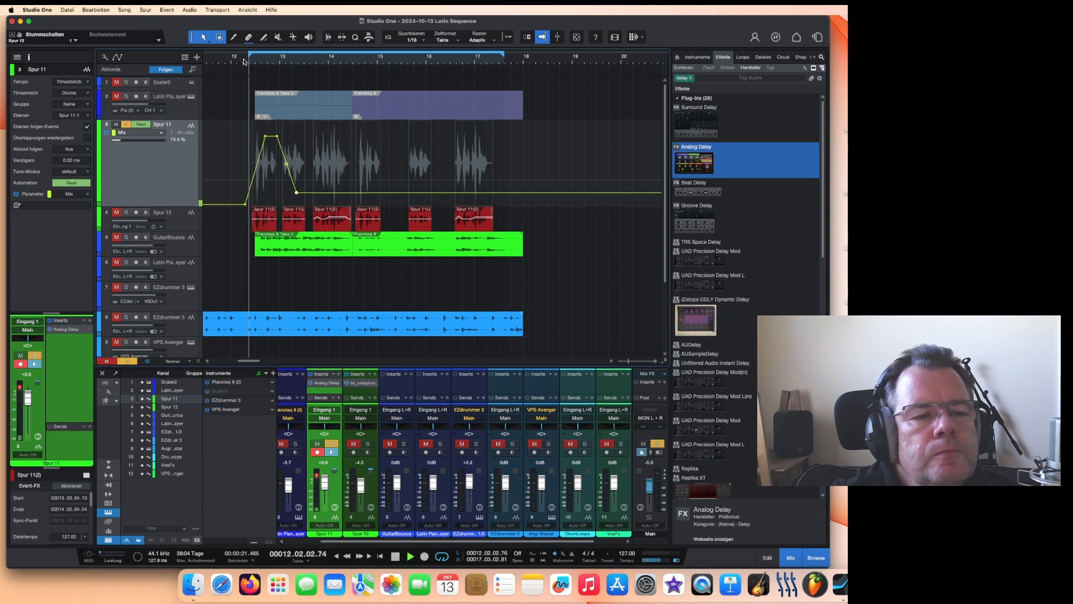
key(space)
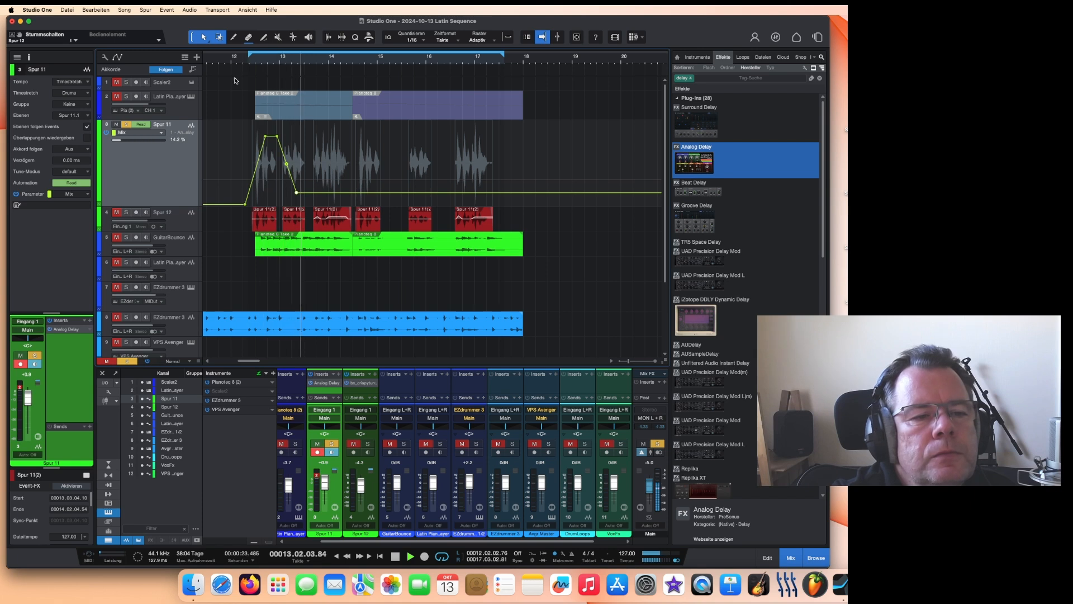
drag(267, 137, 282, 149)
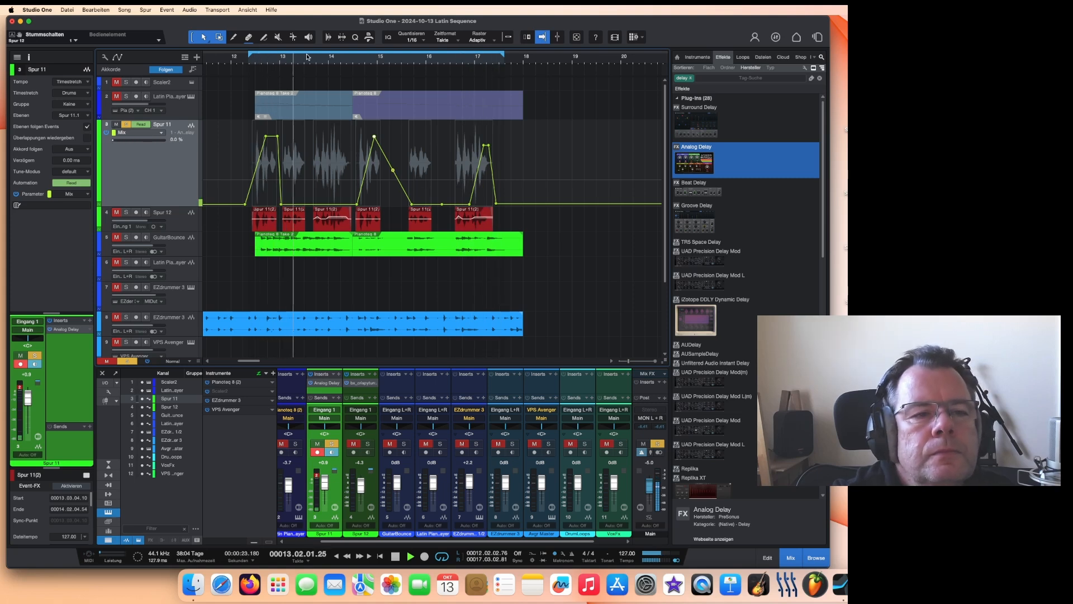
scroll(306, 58, down, 3)
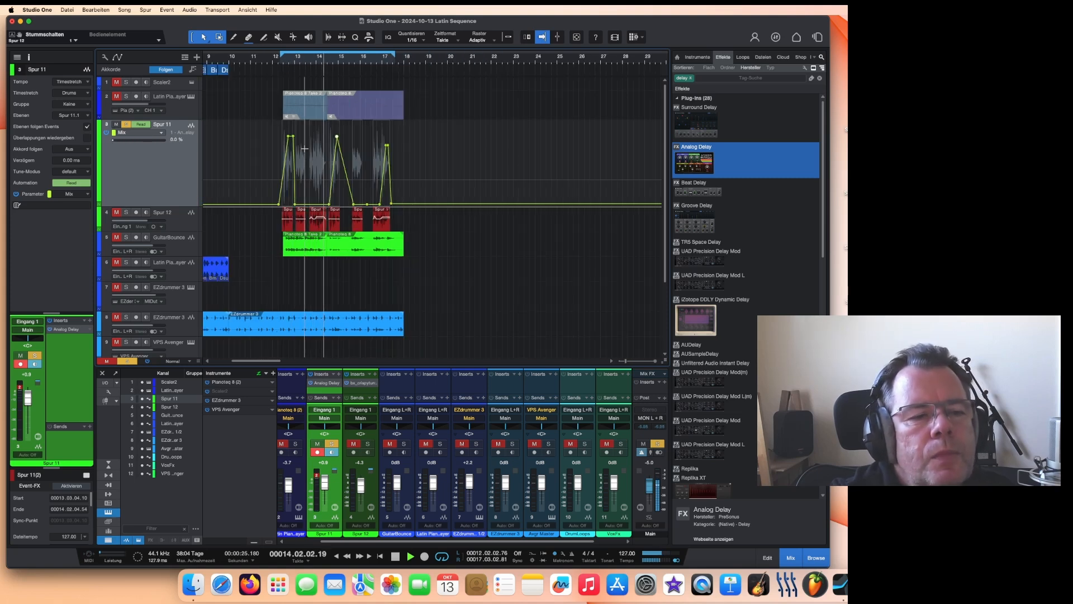
click(396, 557)
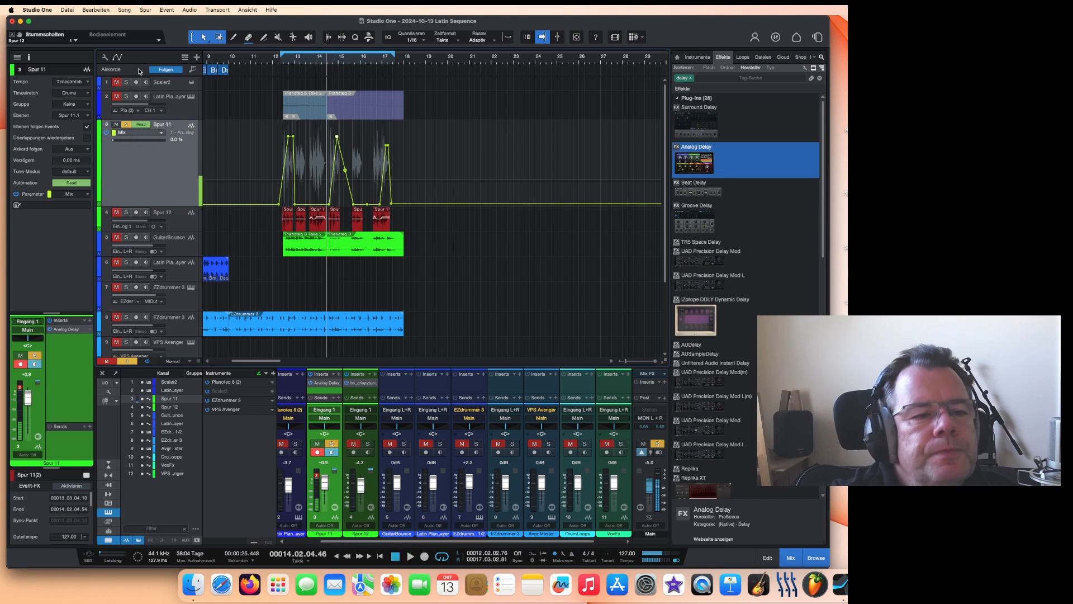
click(68, 10)
click(68, 10)
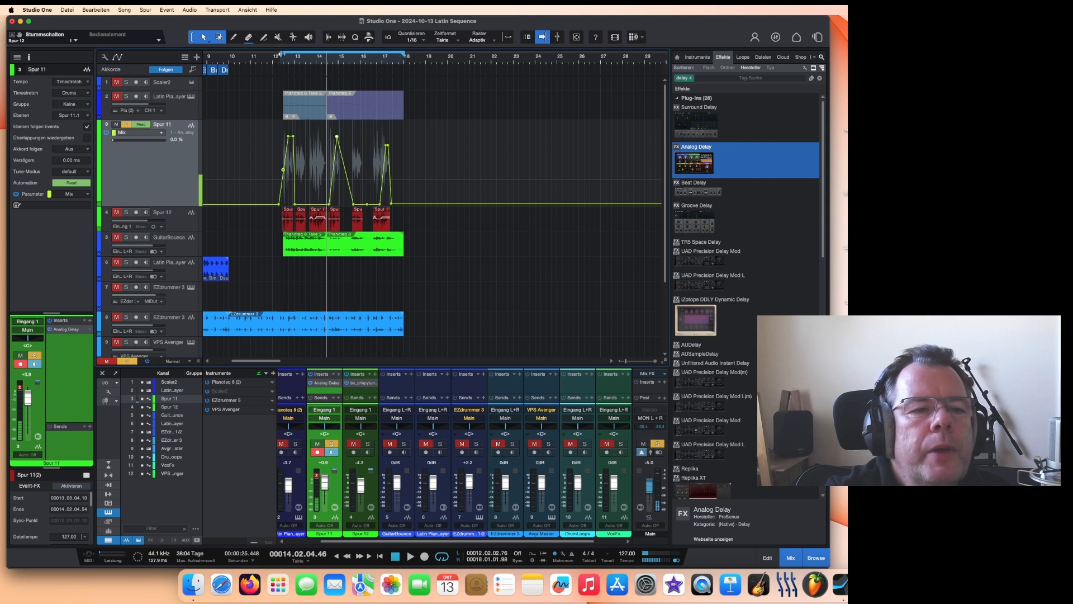
drag(281, 54, 231, 71)
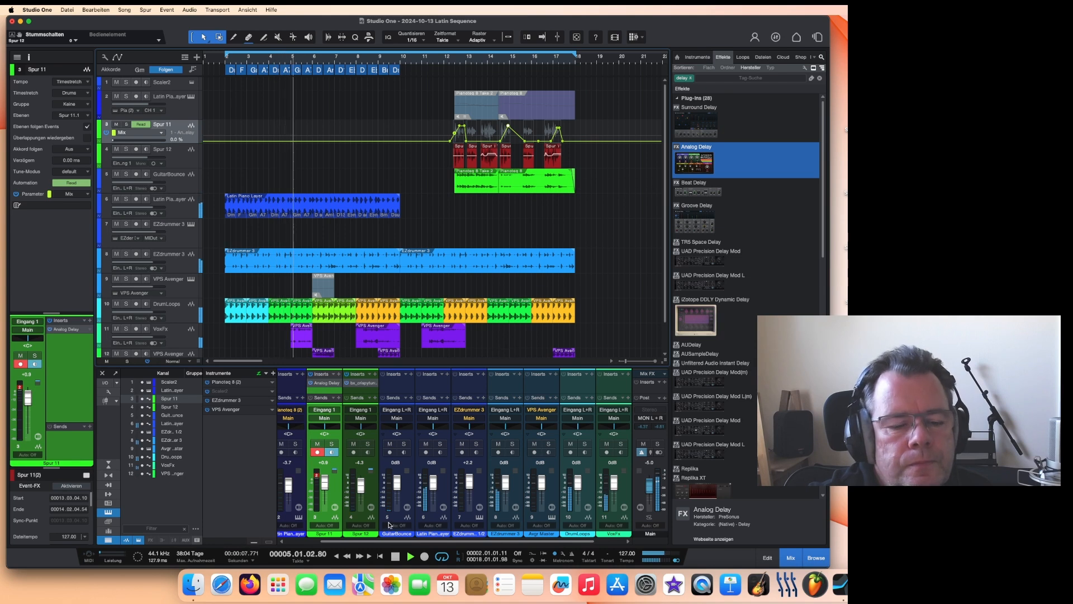
click(395, 556)
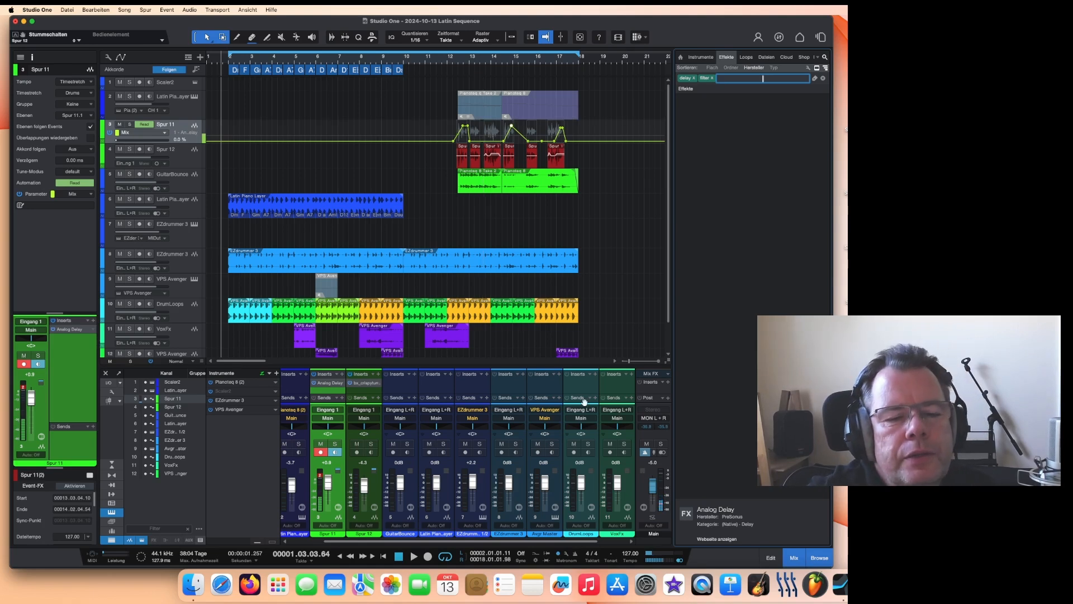
Step: Route the drum channels to a new bus and name it DrumsB
mouse_move(507, 366)
mouse_down()
mouse_move(503, 331)
mouse_move(497, 348)
mouse_up()
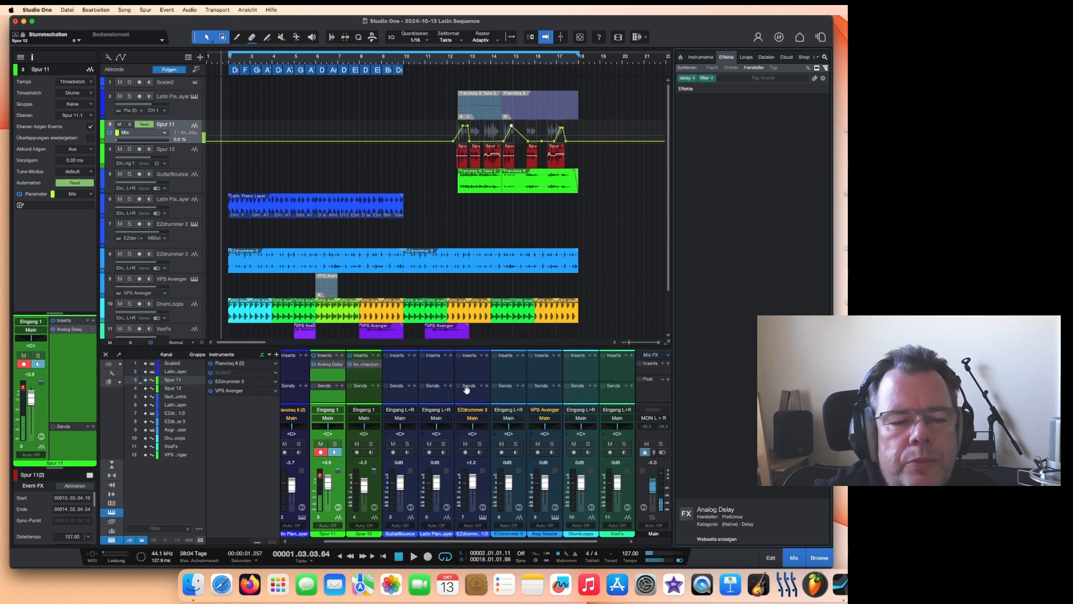
click(502, 536)
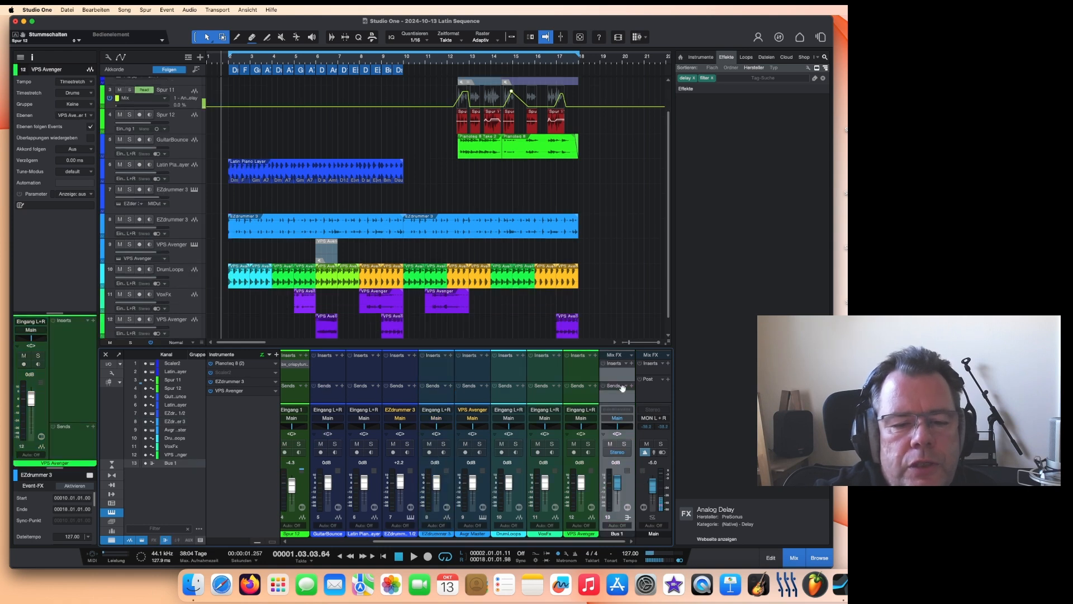
double_click(617, 536)
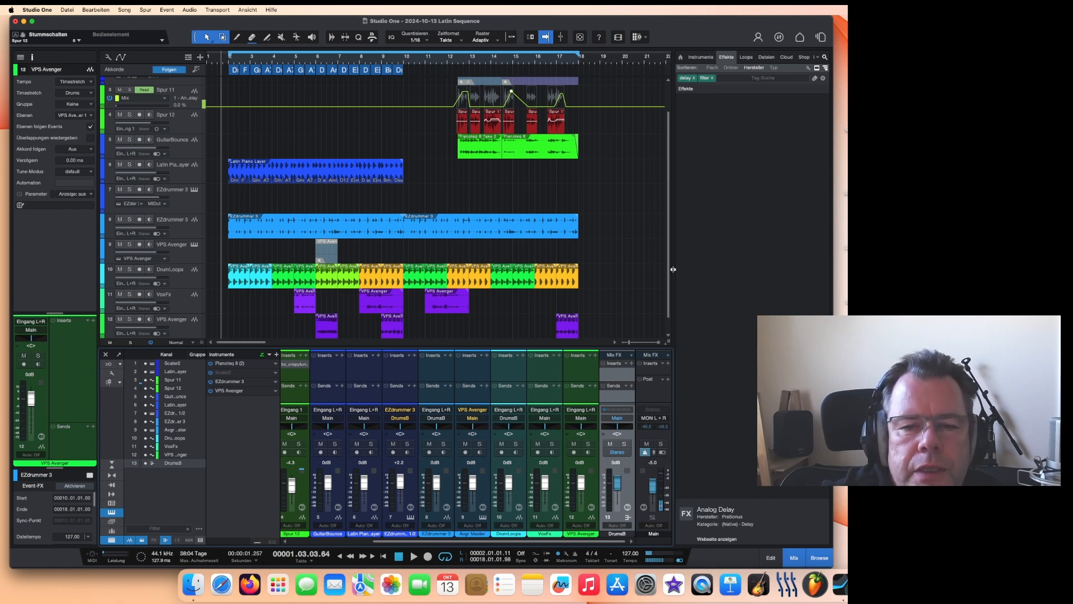
Step: Insert the Soundtoys FilterFreak1 plugin on the DrumsB bus
click(667, 364)
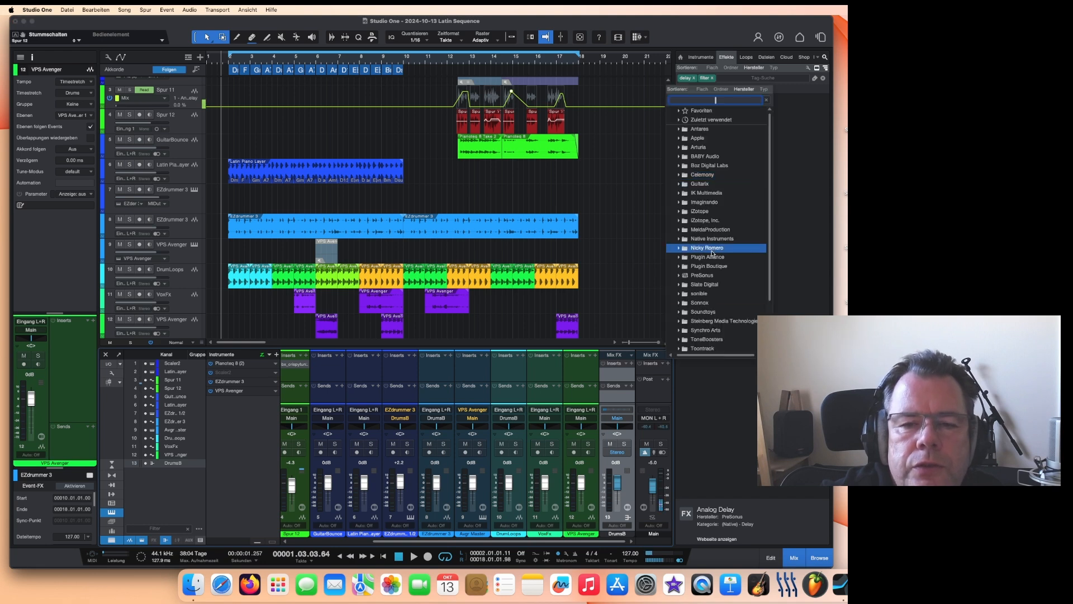
click(692, 127)
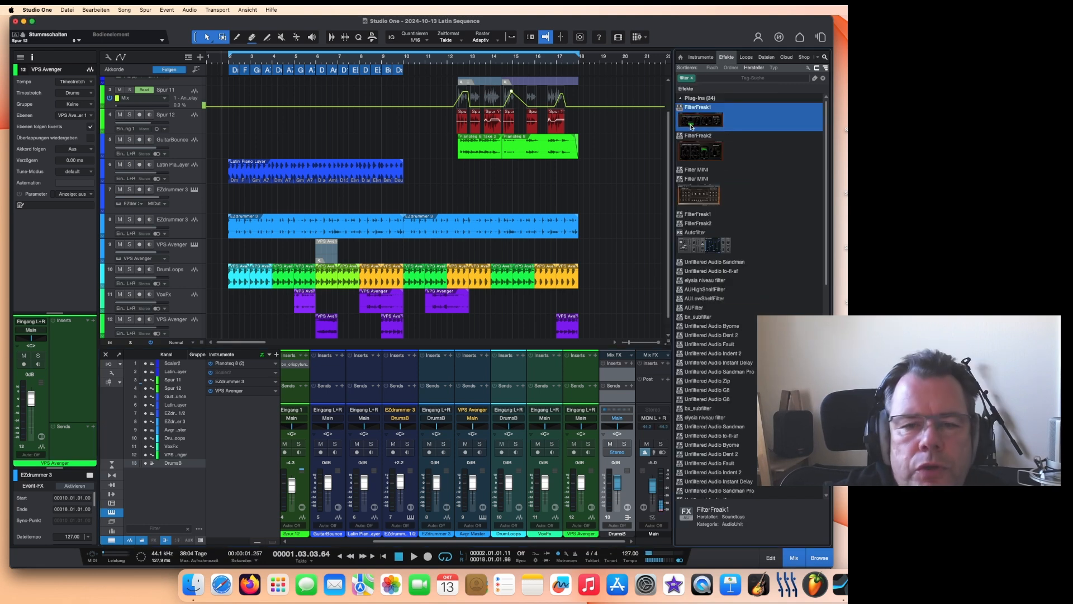
key(Escape)
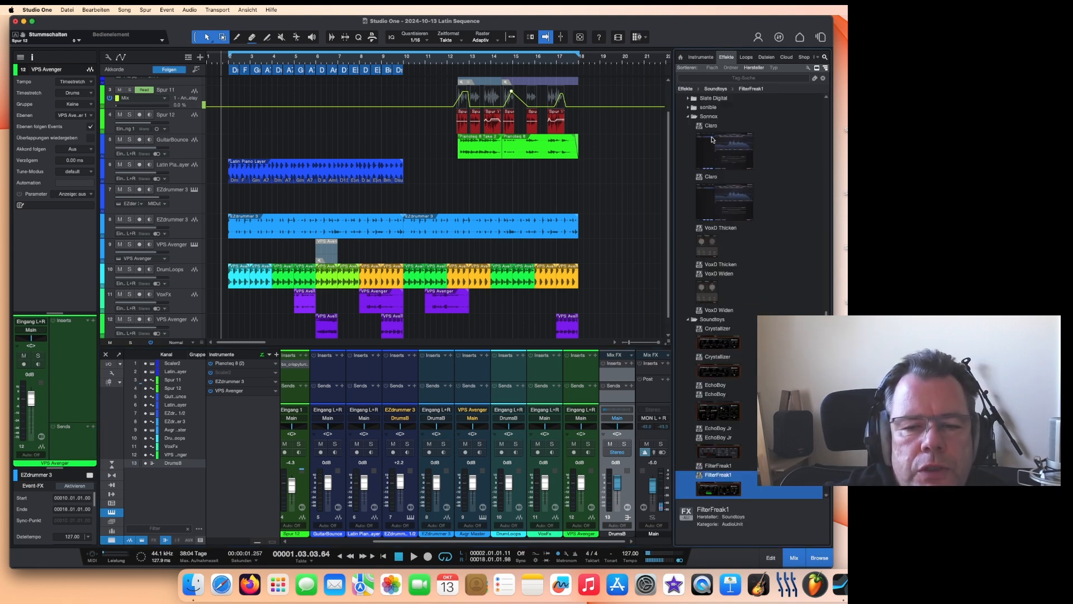
scroll(735, 393, down, 2)
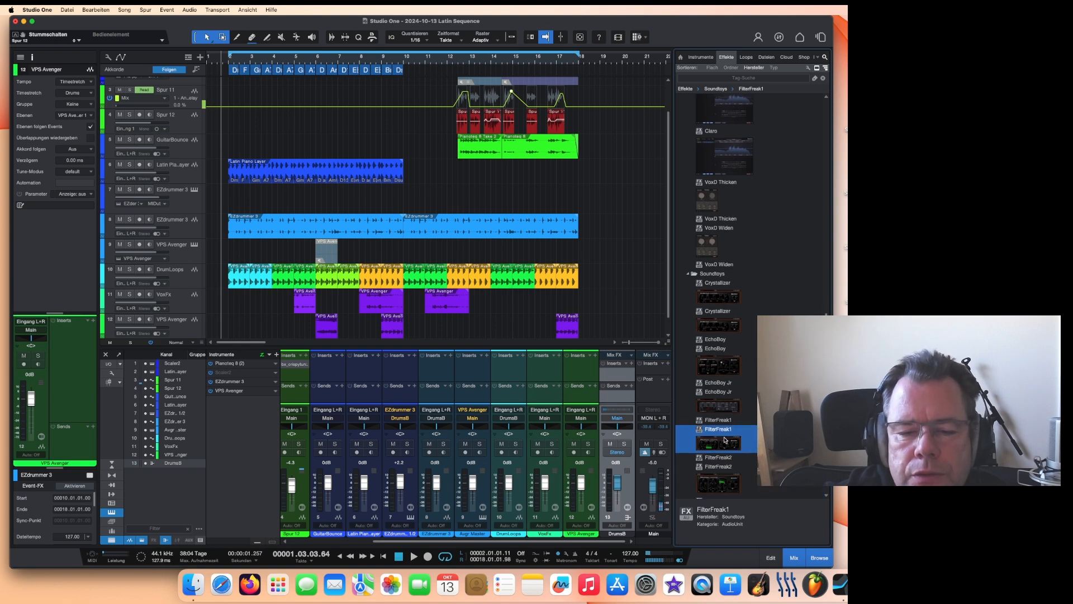
drag(729, 38, 718, 130)
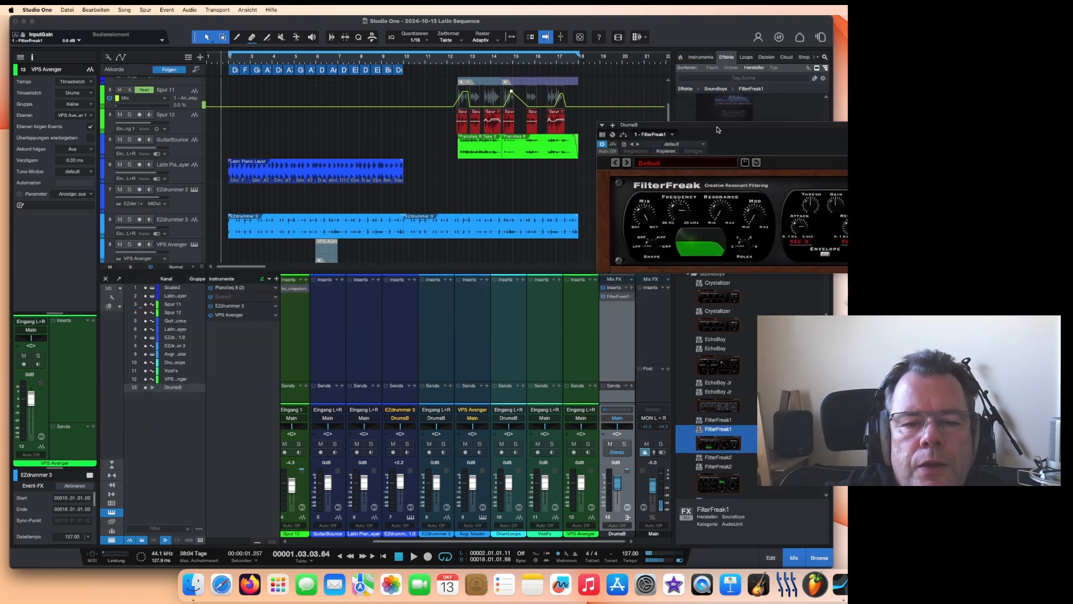
Step: Load the Super Highpass Filter preset in FilterFreak
click(698, 163)
mouse_move(573, 201)
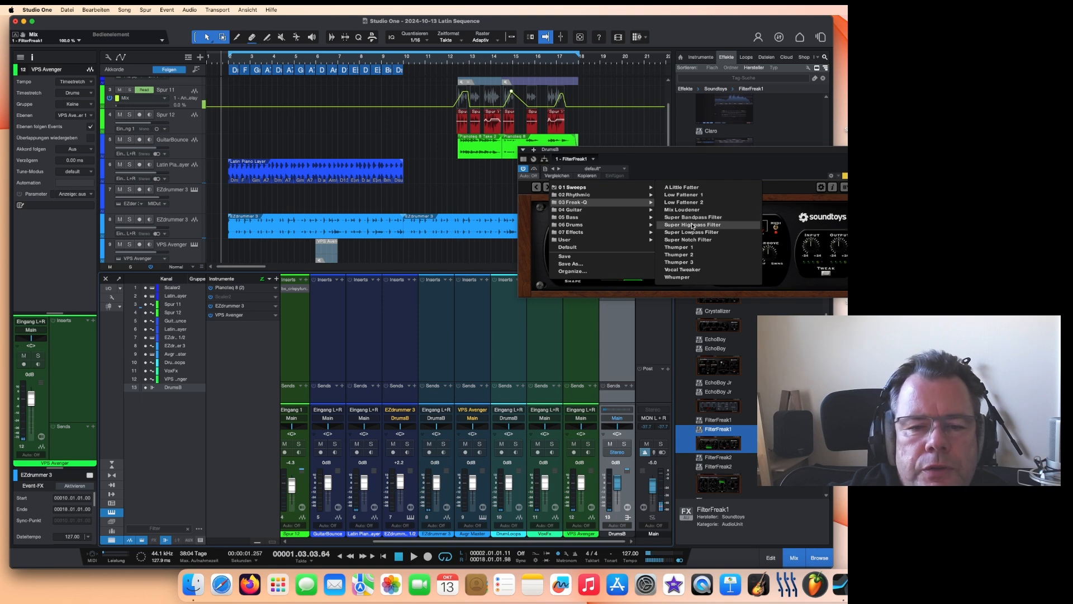
click(692, 225)
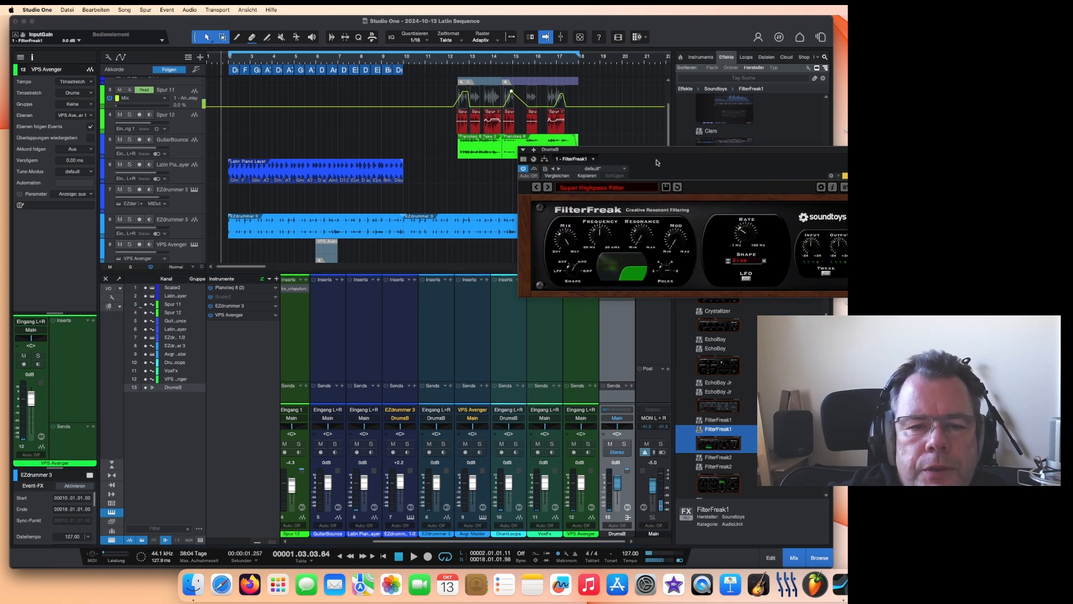
Step: Play back the arrangement to audition the FilterFreak highpass on the DrumsB bus
drag(648, 146, 694, 77)
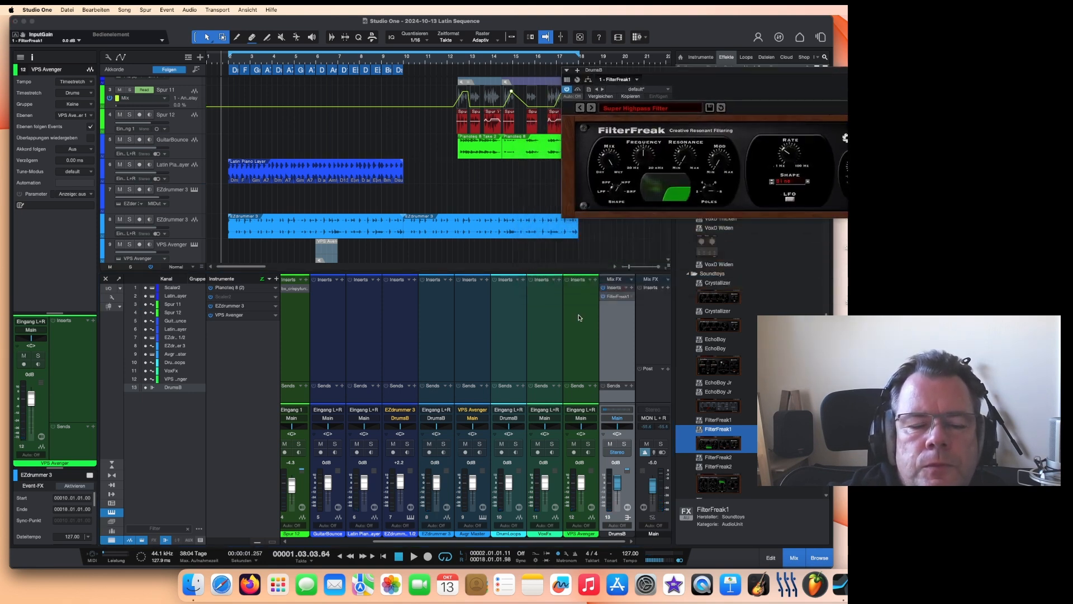
click(414, 558)
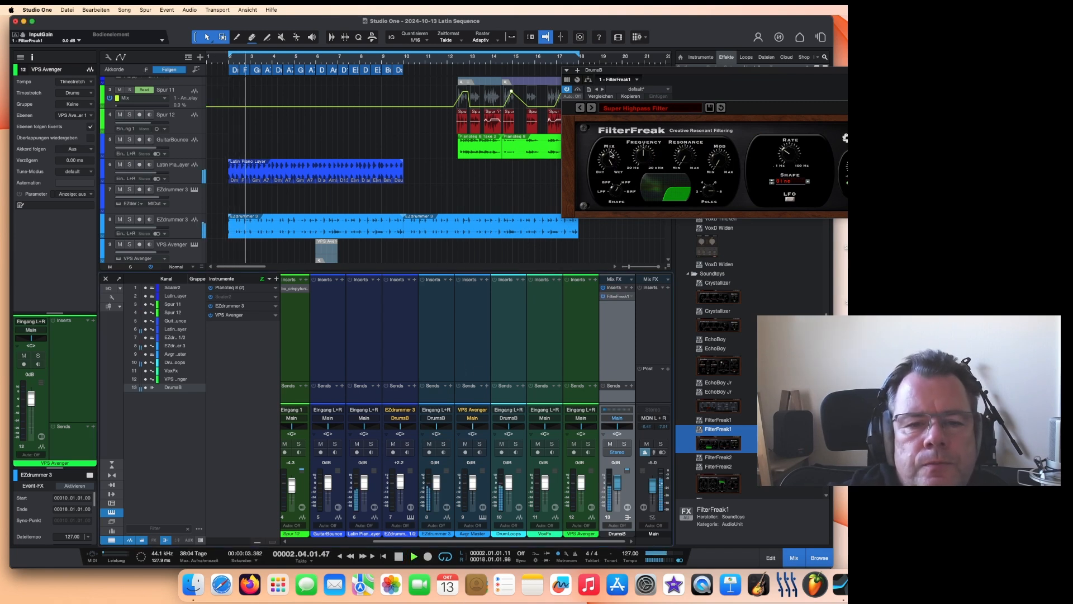
click(612, 157)
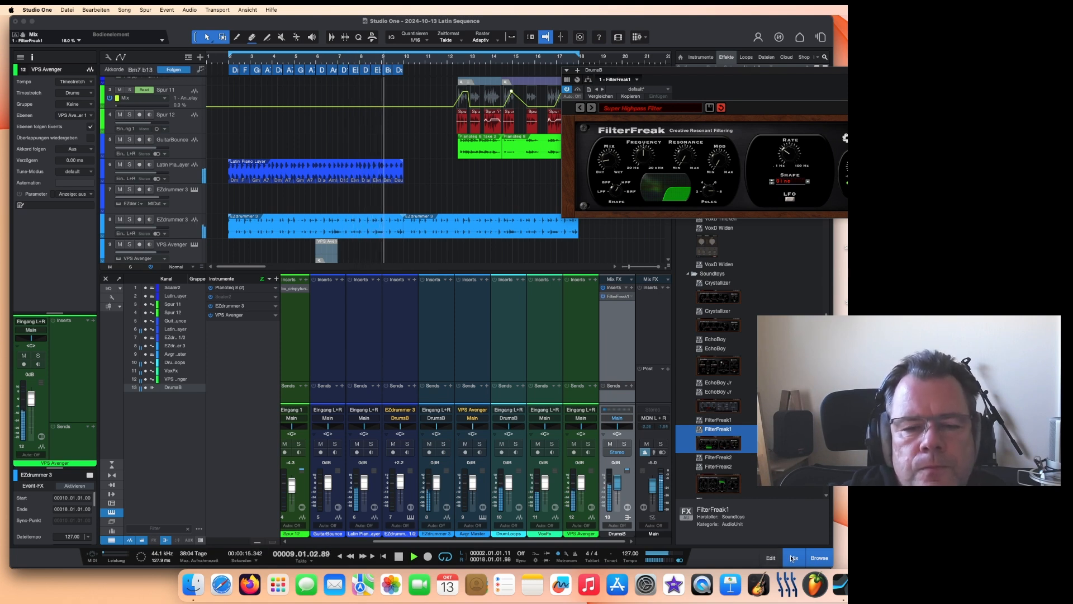
click(793, 557)
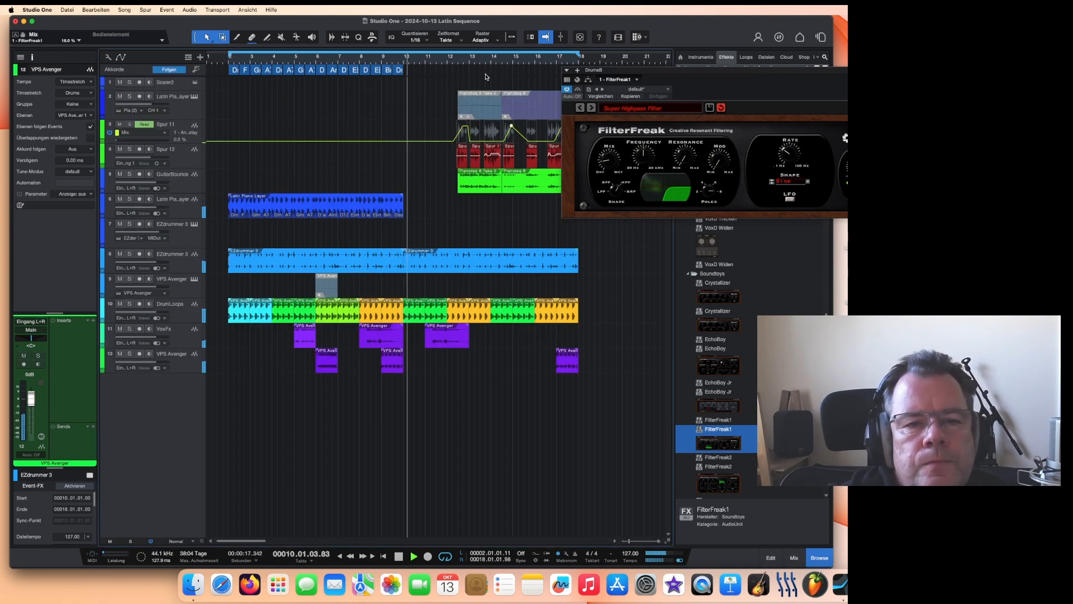
key(space)
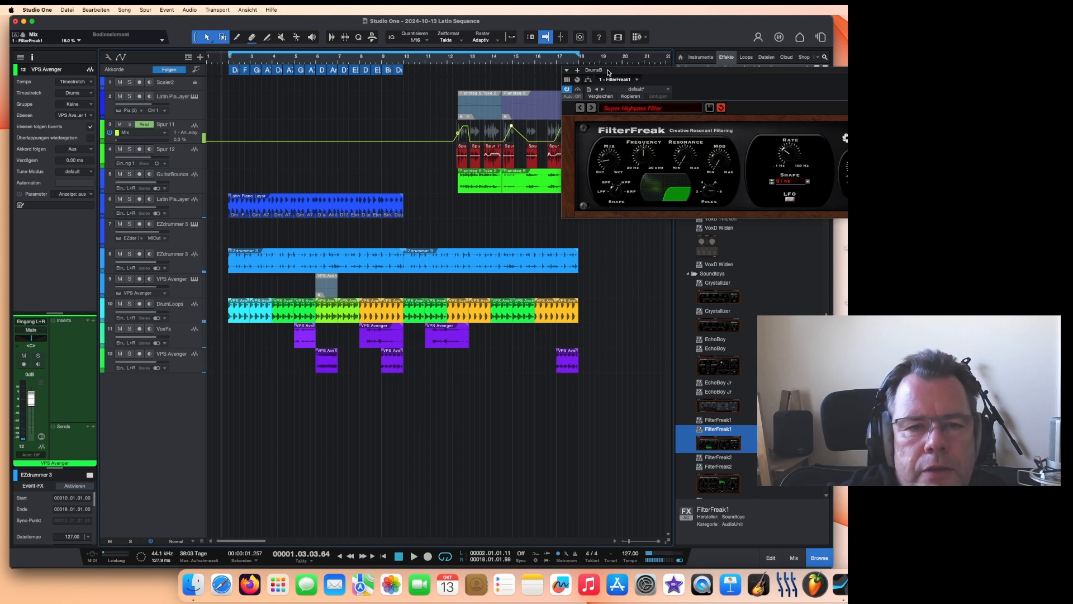
Step: Draw a FilterFreak Mix automation ramp on the DrumsB track at the song start, falling from high to low
drag(608, 72, 605, 97)
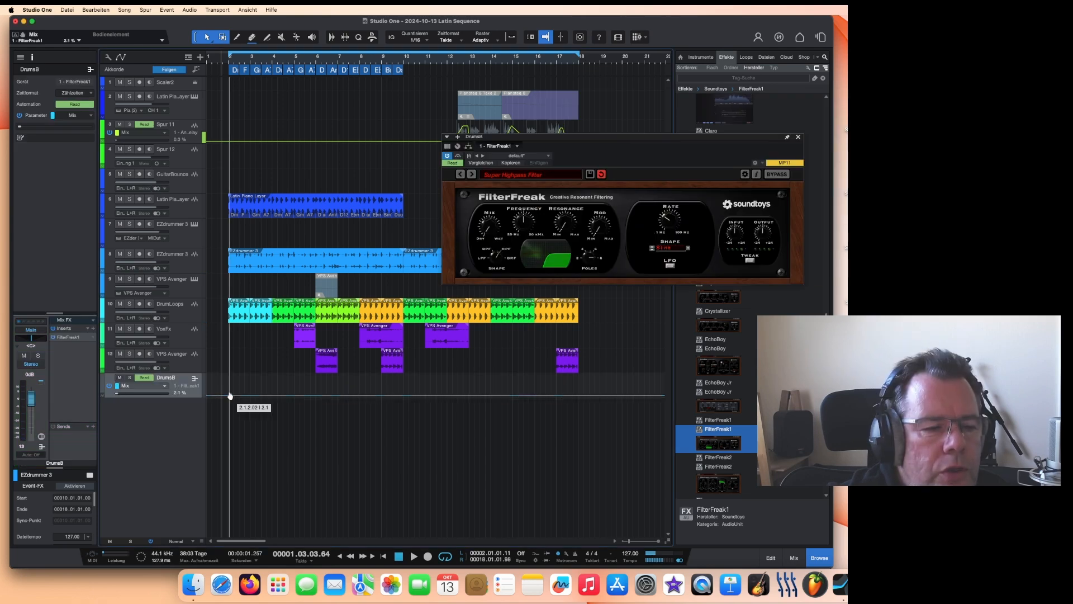
drag(230, 396, 270, 402)
click(246, 378)
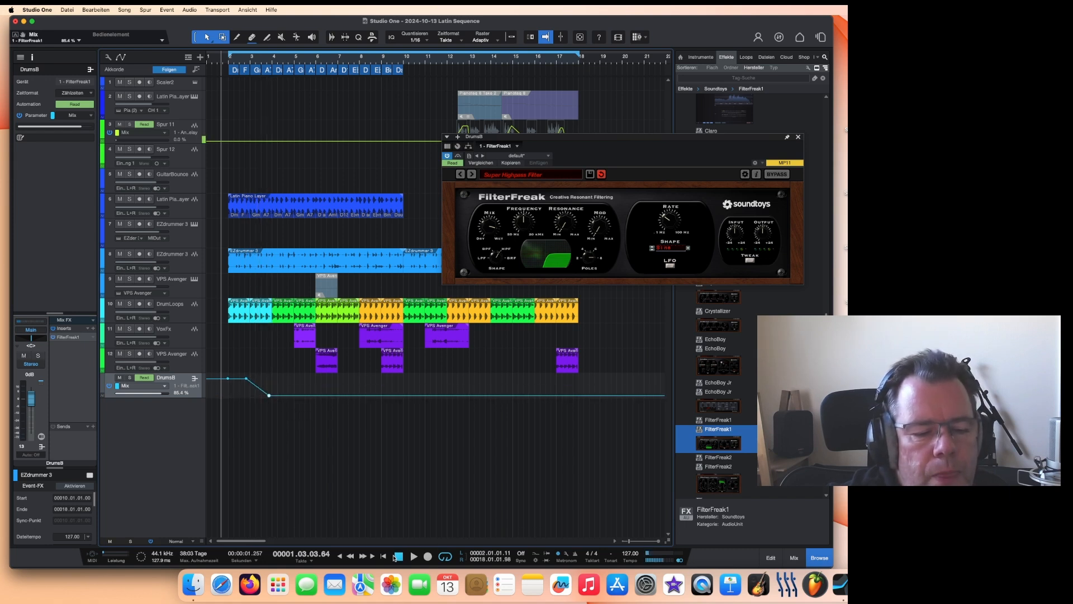
Step: Draw a rising and falling Mix automation section on DrumsB around bars 10 to 16, checking with playback
click(379, 557)
click(385, 557)
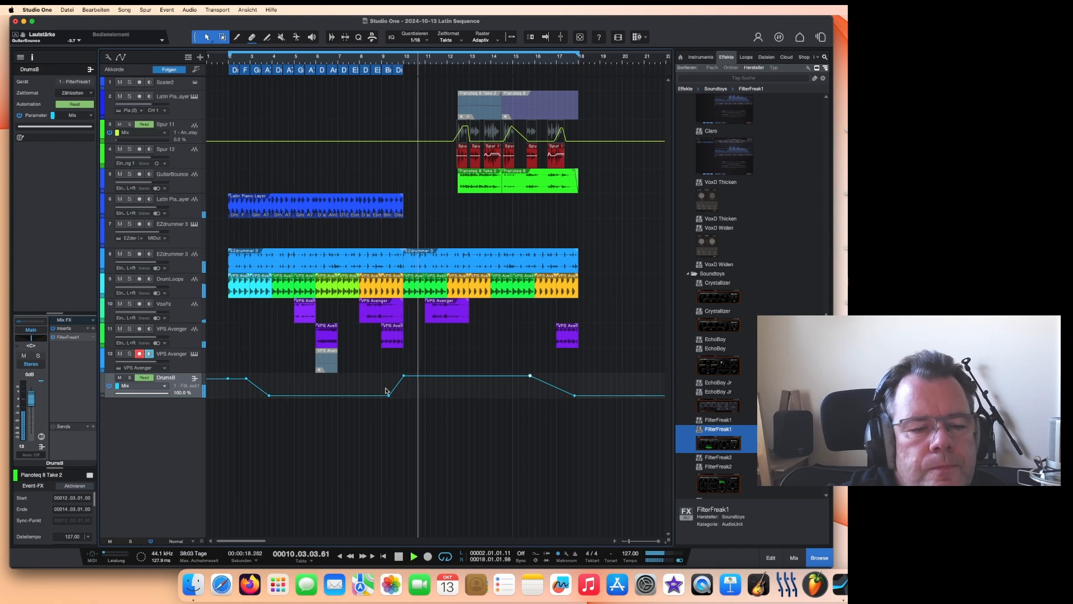
drag(404, 376, 443, 376)
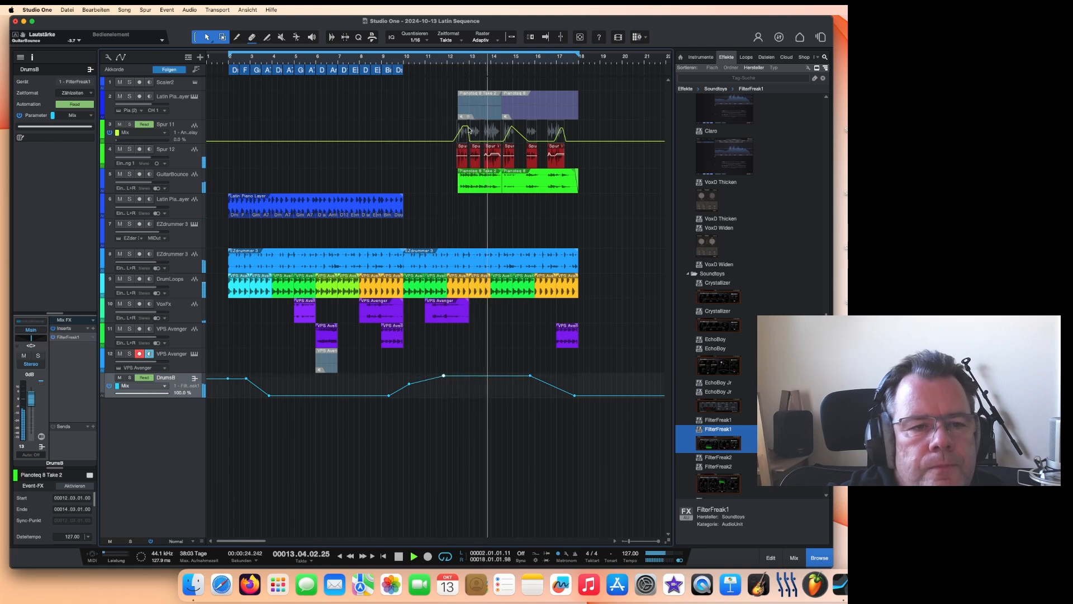
click(382, 61)
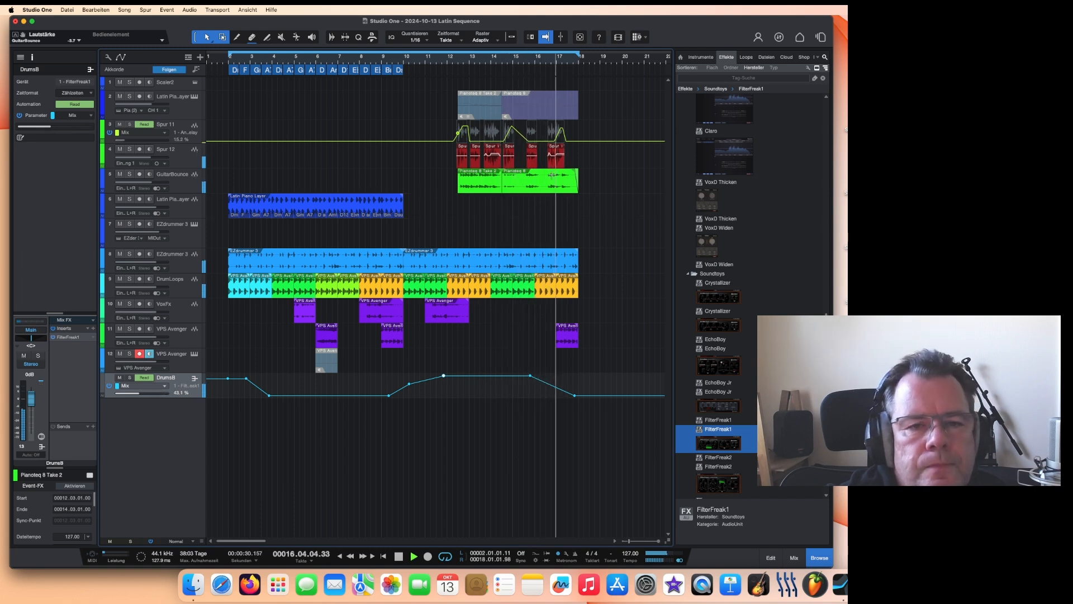
drag(532, 23, 577, 22)
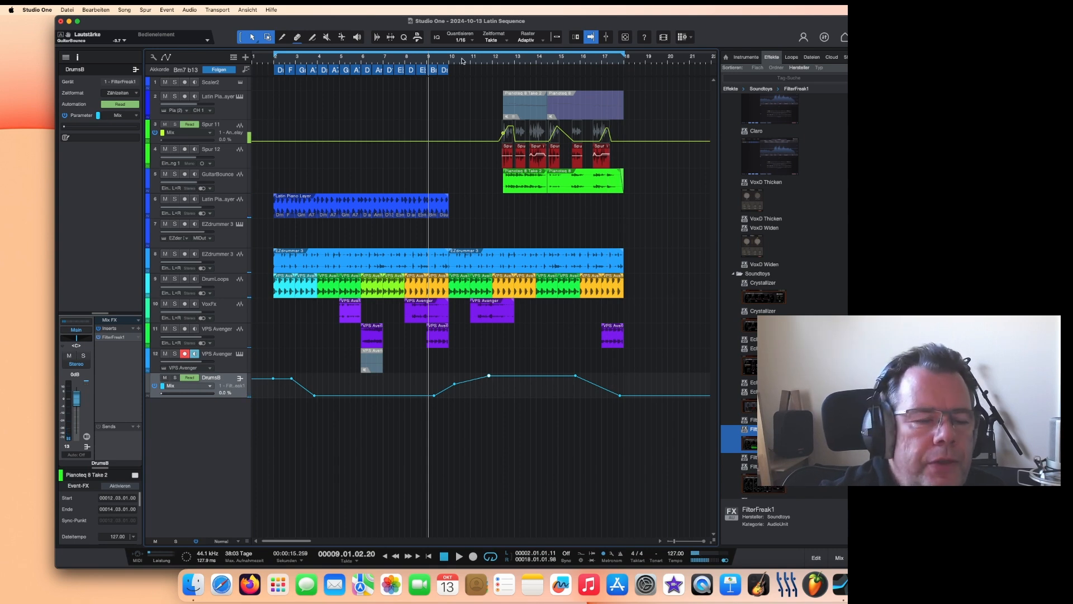
click(266, 60)
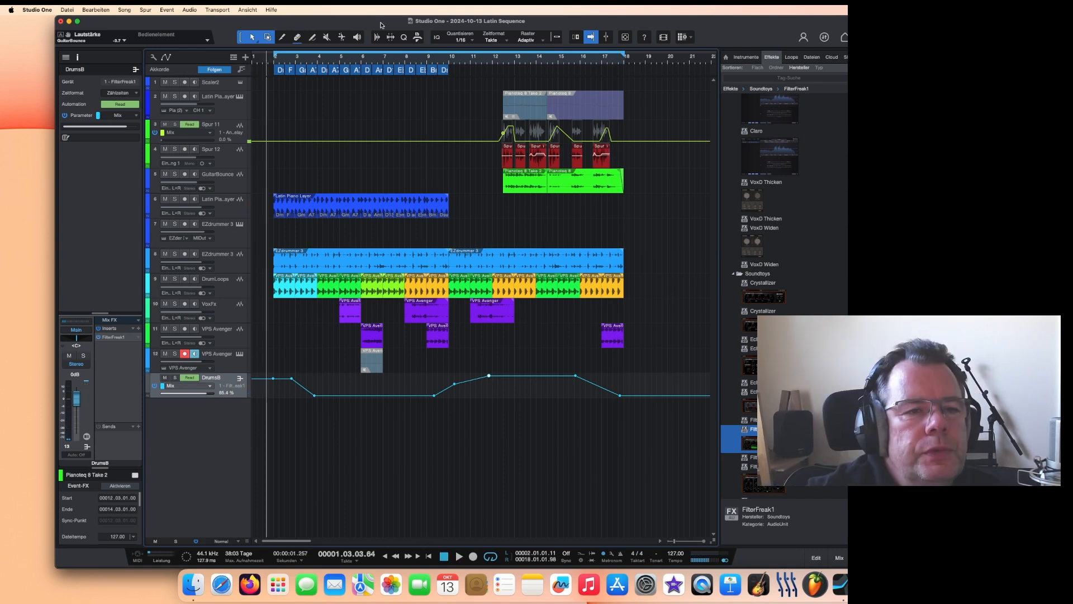
Step: Insert the bx_limiter True Peak plugin on the Main output channel
drag(380, 22, 360, 23)
drag(706, 23, 730, 22)
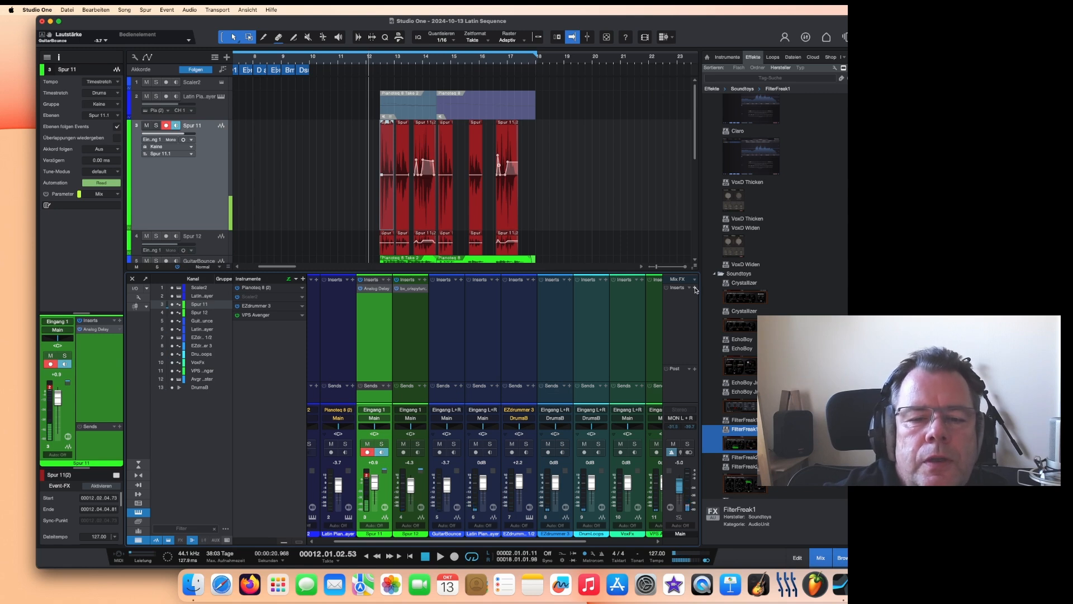
click(695, 288)
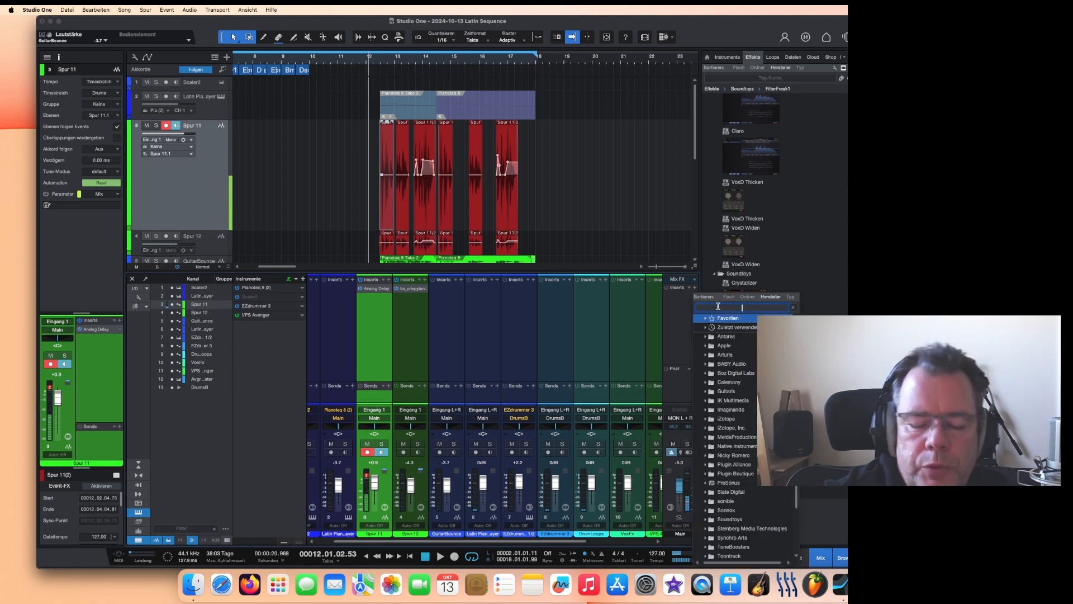
text(lim)
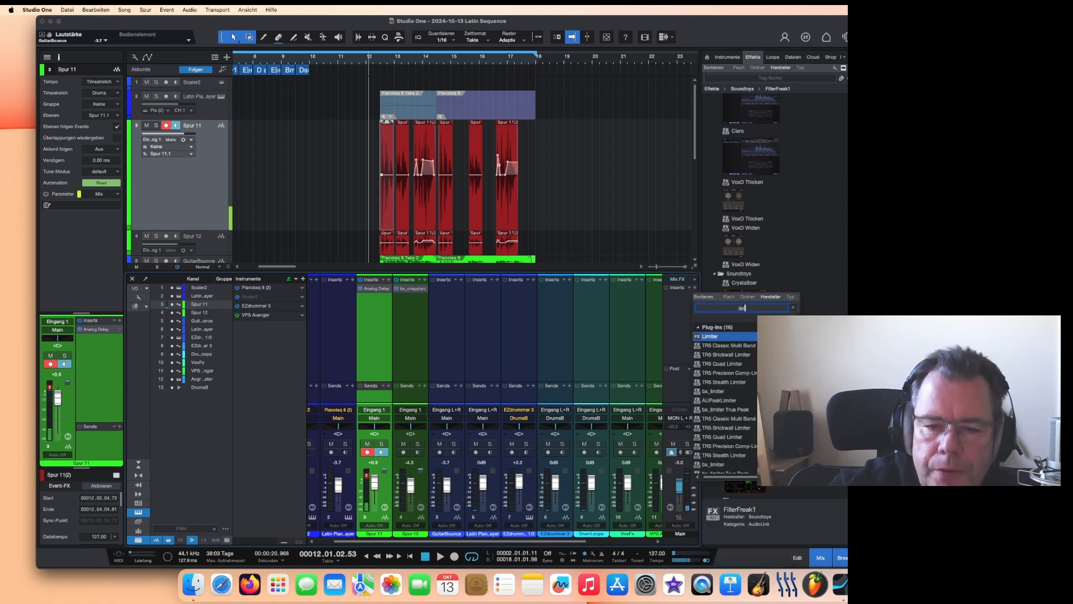
click(732, 411)
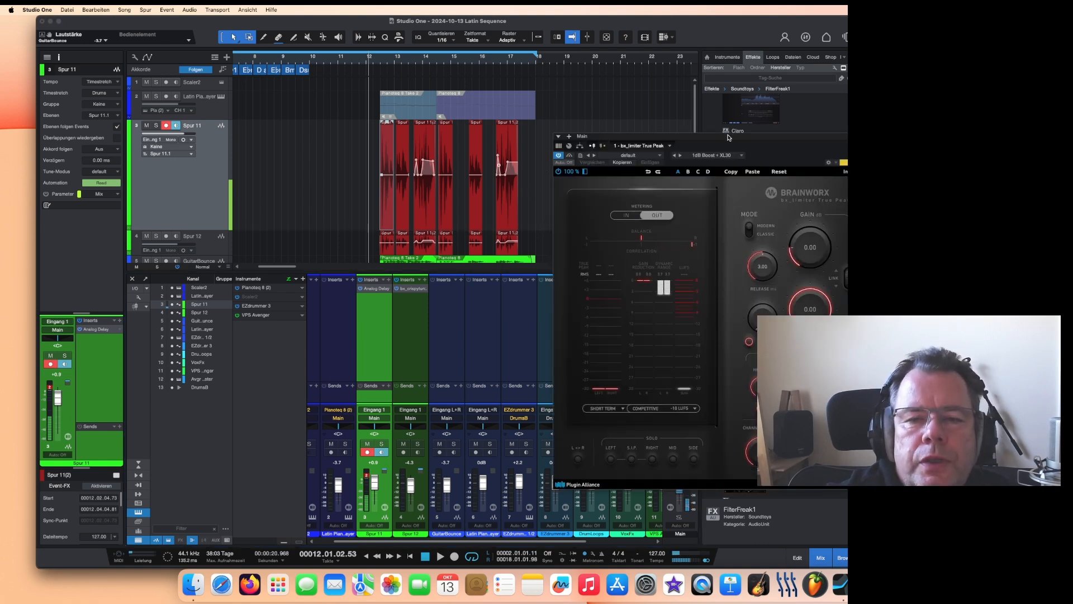
Step: Load the Ceiling -3dB No Boost preset in the bx_limiter True Peak and close the plugin
drag(721, 136, 642, 139)
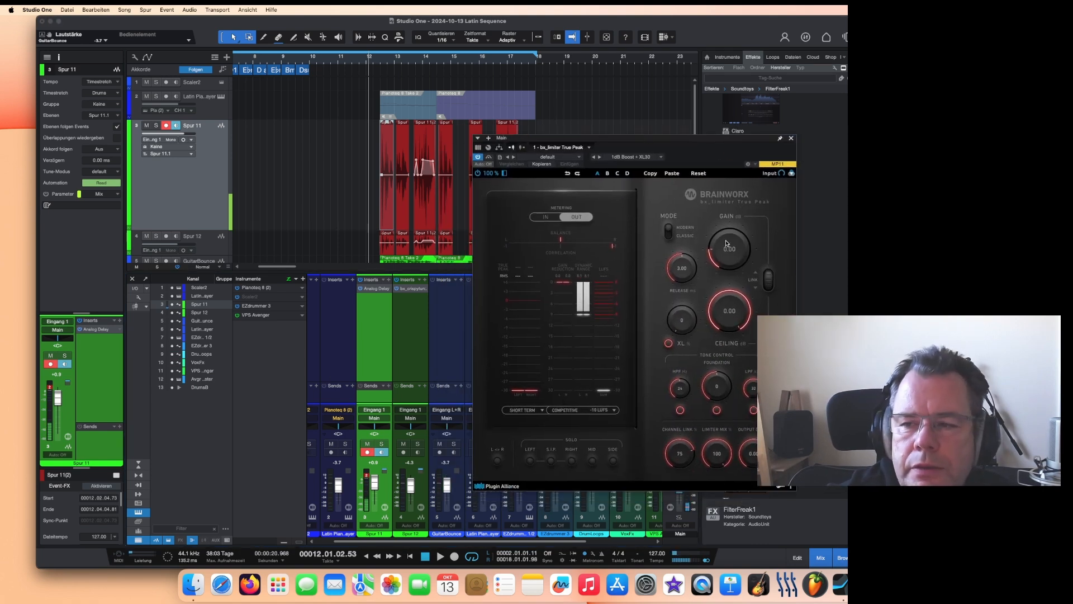
drag(732, 309, 733, 311)
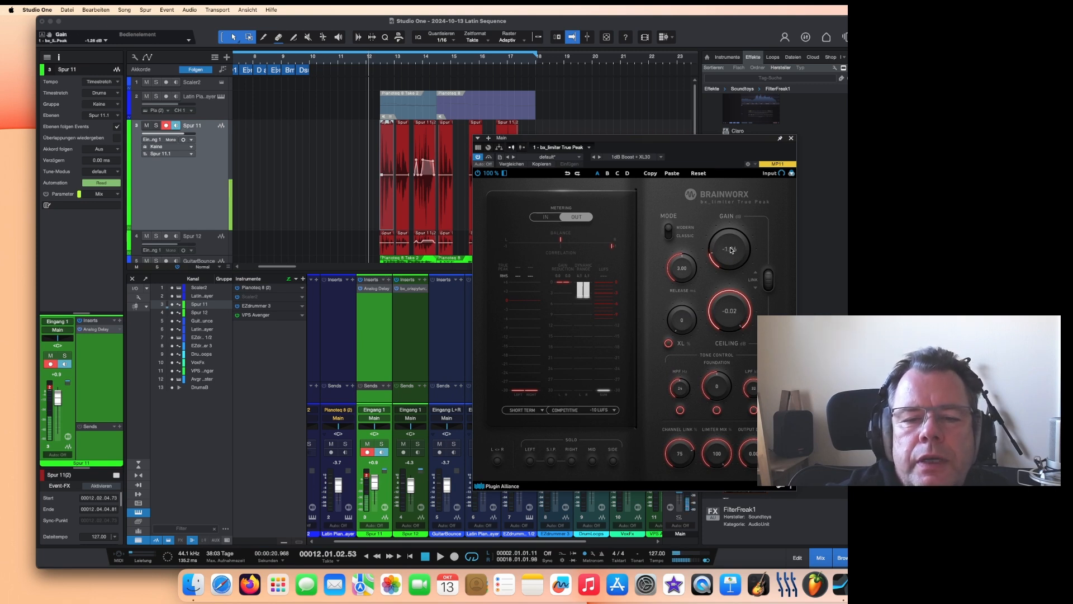
click(636, 157)
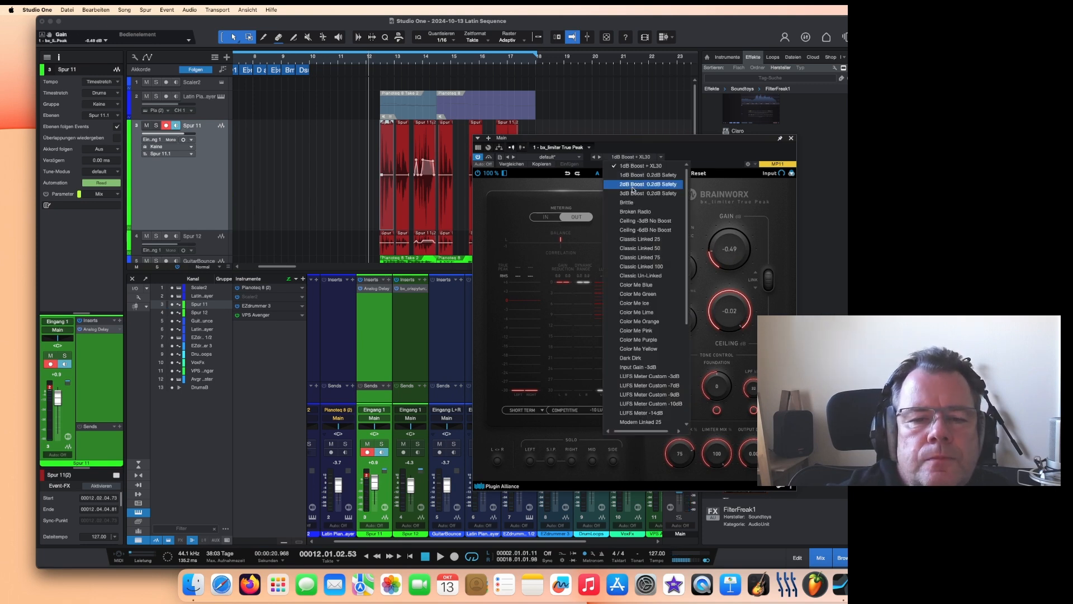
click(643, 222)
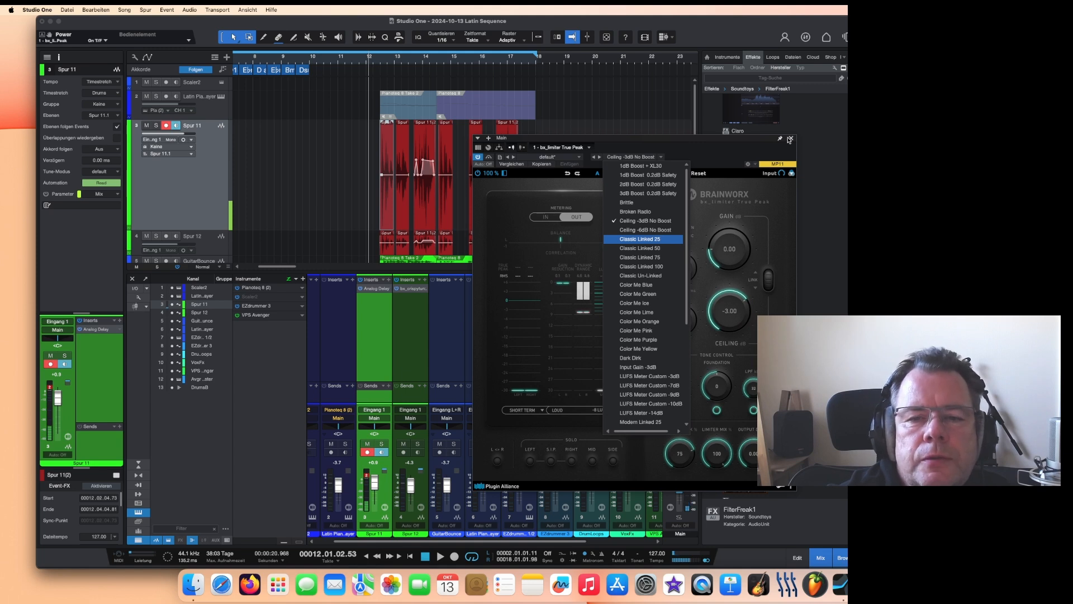
click(546, 431)
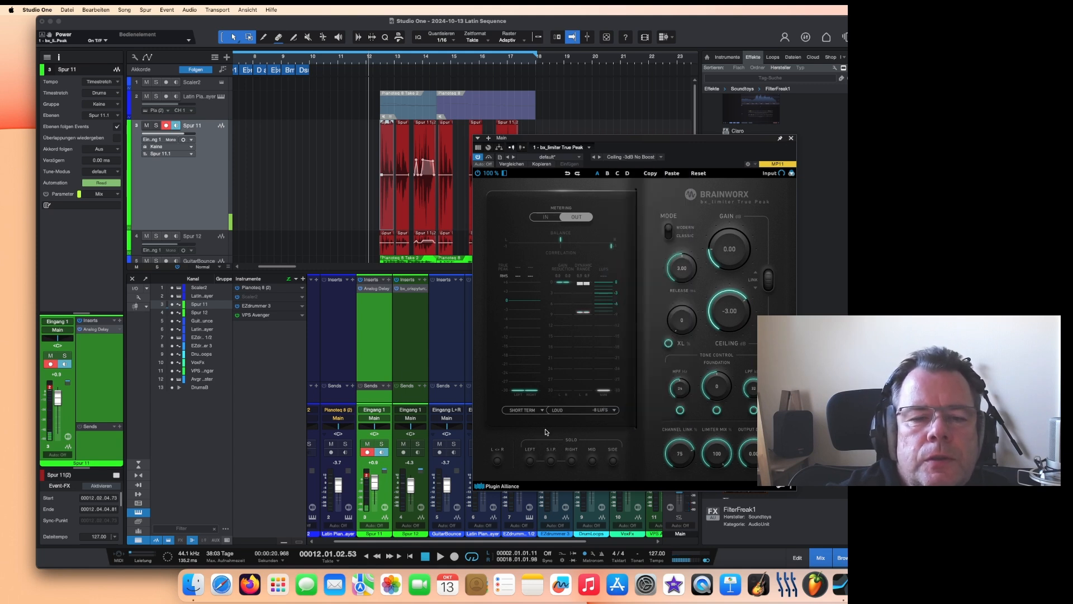
click(791, 140)
Step: Insert the UADx Capitol Chambers reverb on the Main channel after the limiter
scroll(786, 166, down, 10)
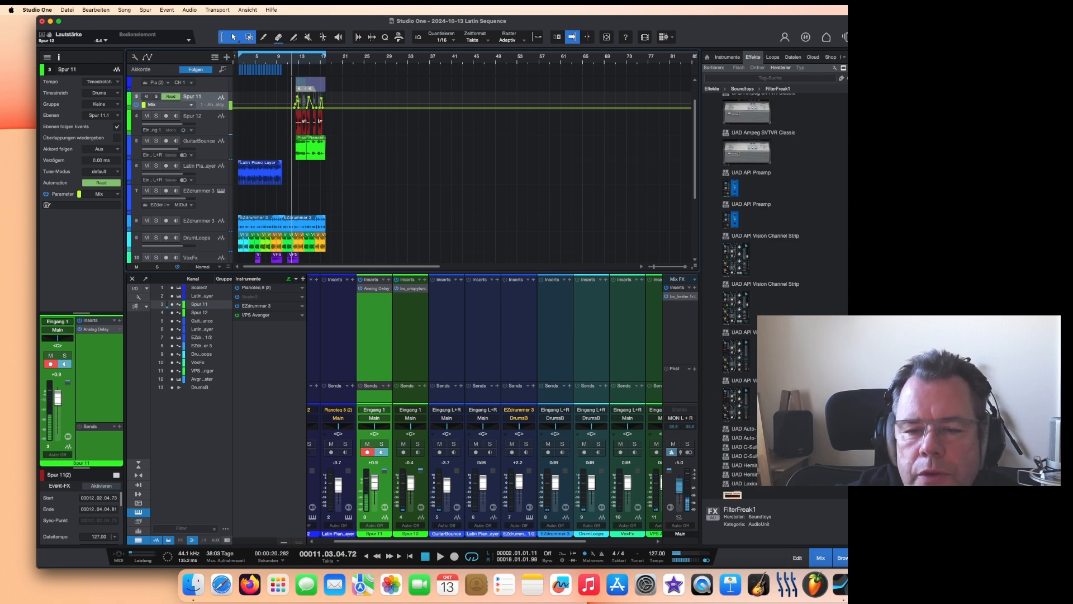
scroll(766, 279, down, 15)
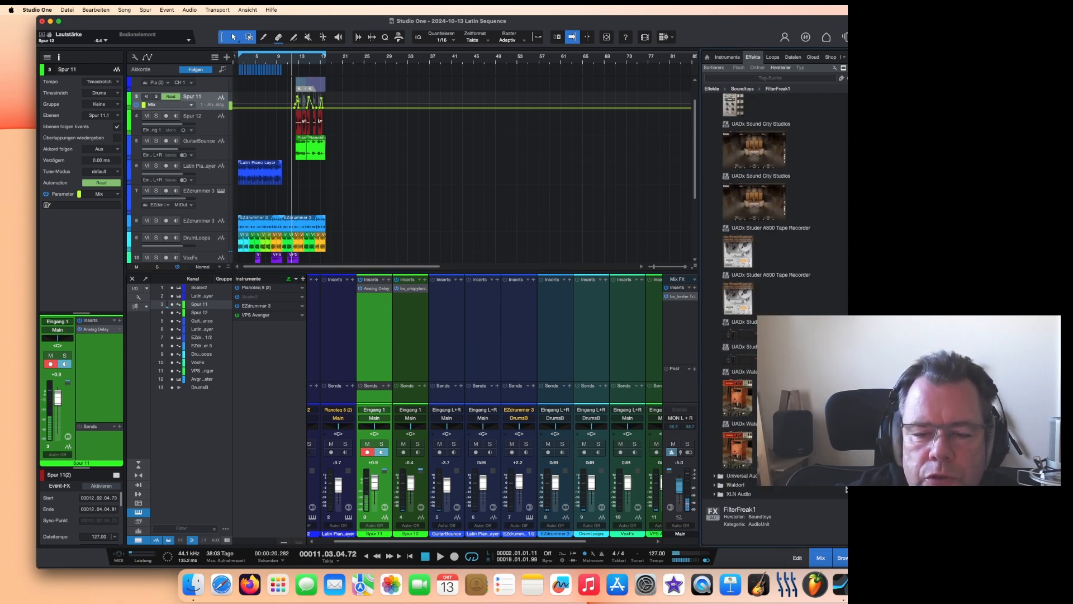
scroll(757, 293, down, 15)
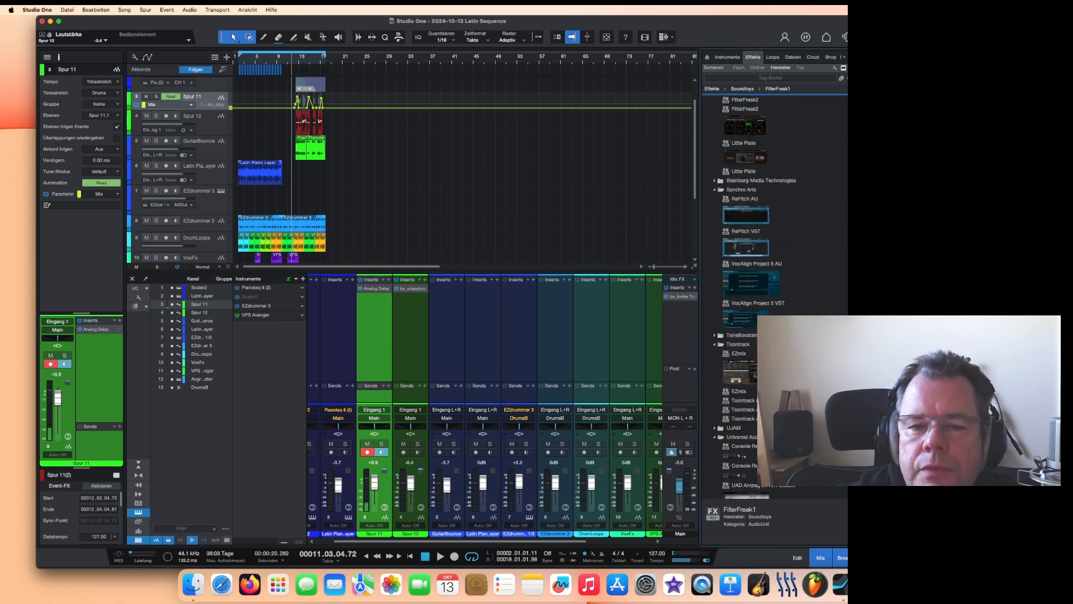
scroll(758, 293, up, 1)
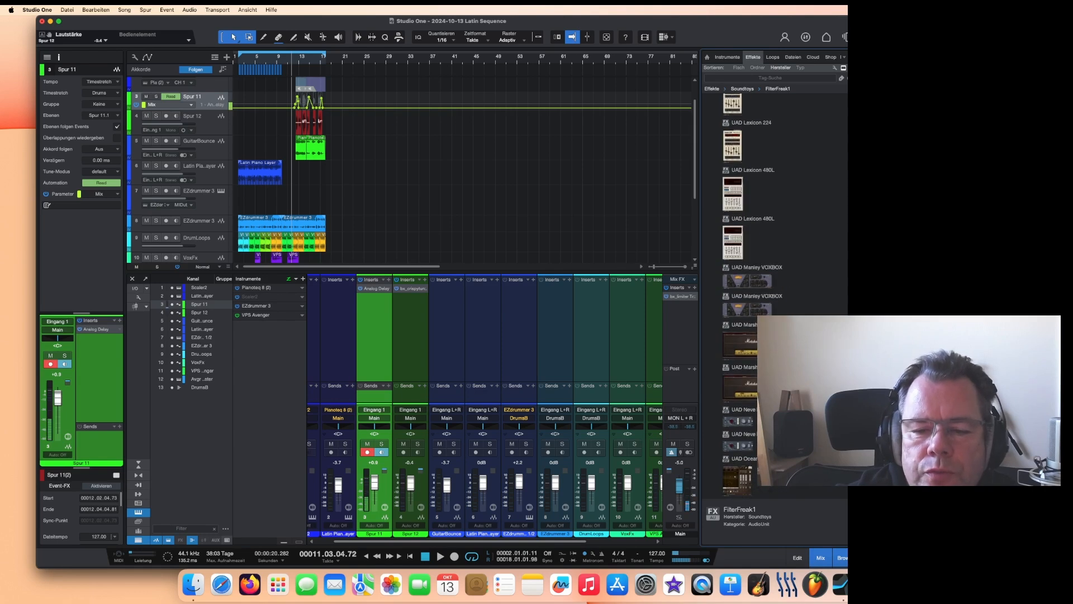
scroll(749, 290, down, 10)
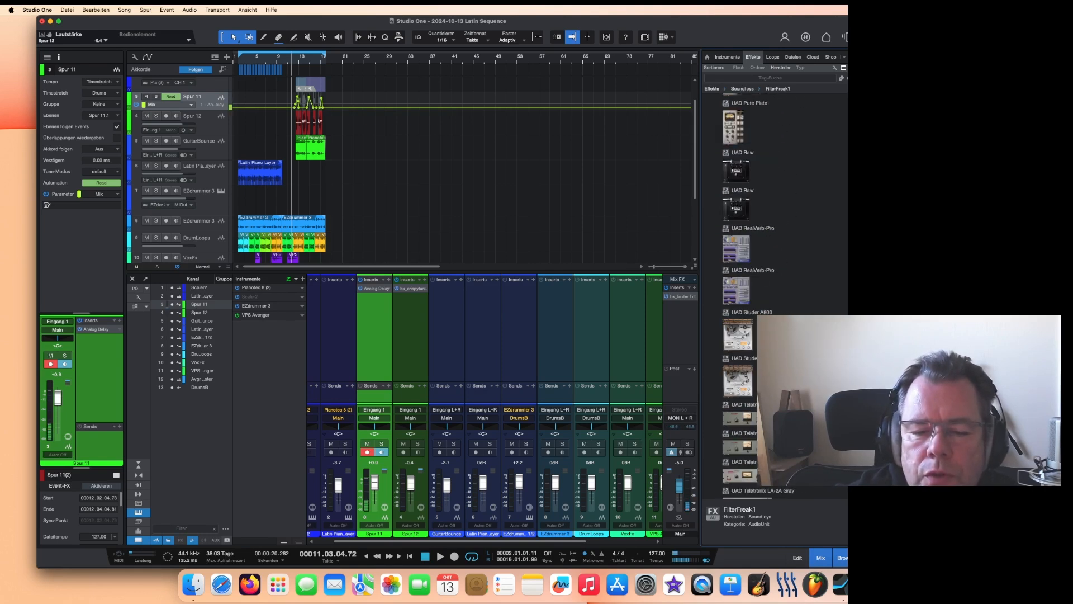
scroll(758, 280, down, 10)
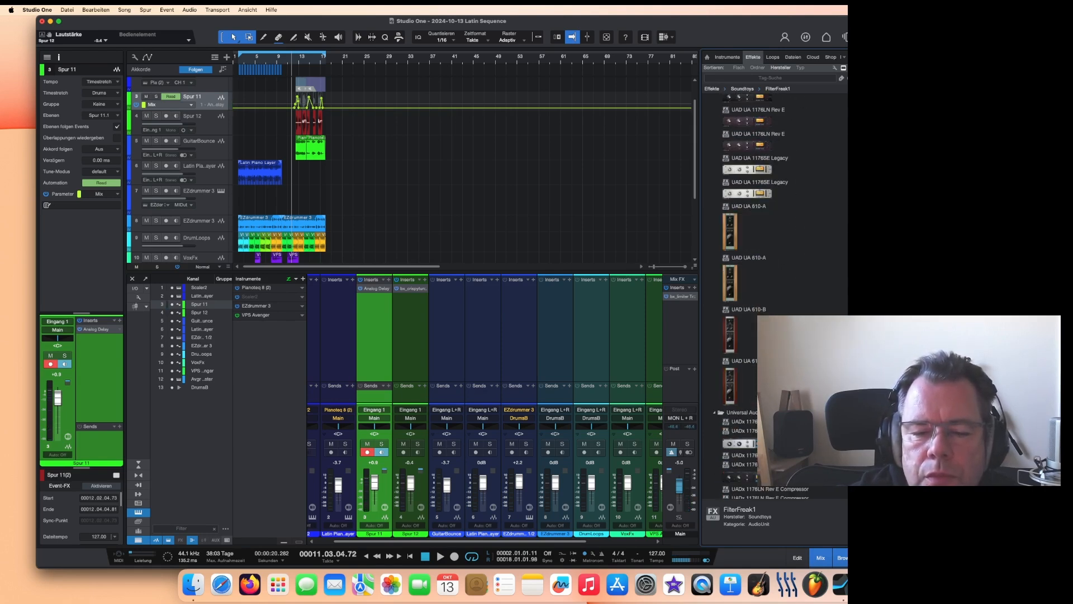
scroll(771, 280, down, 8)
scroll(772, 279, down, 8)
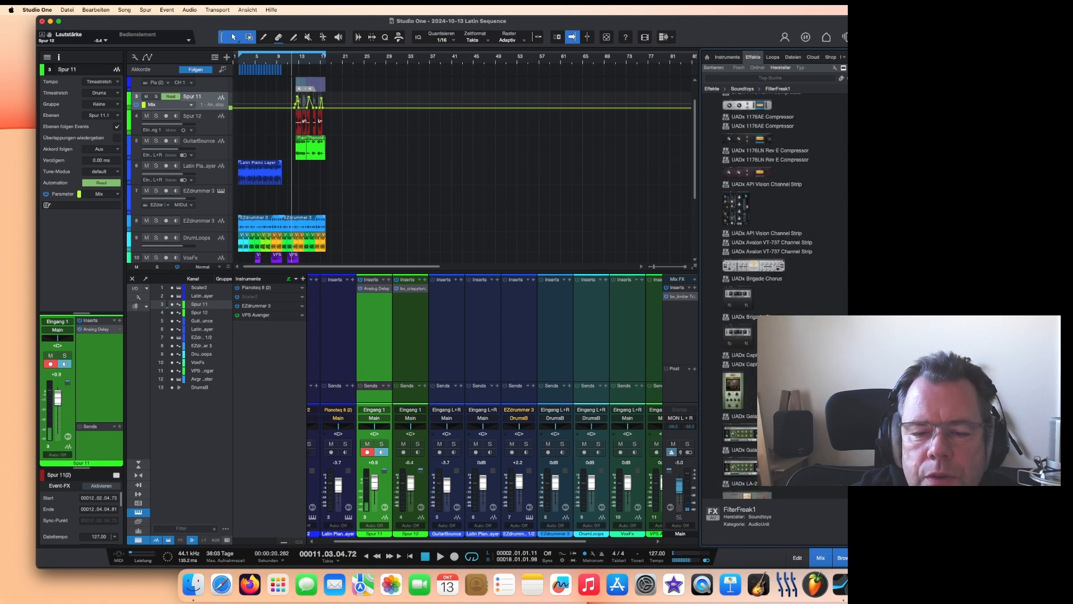
drag(736, 395, 682, 305)
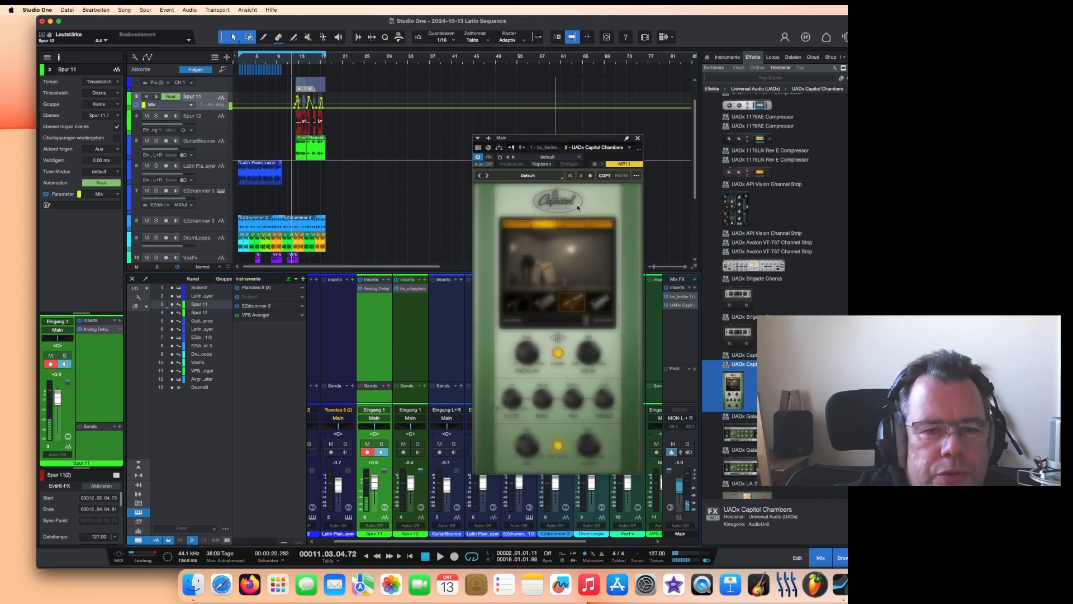
Step: Load the Angel Vocals preset in Capitol Chambers
drag(565, 138, 564, 118)
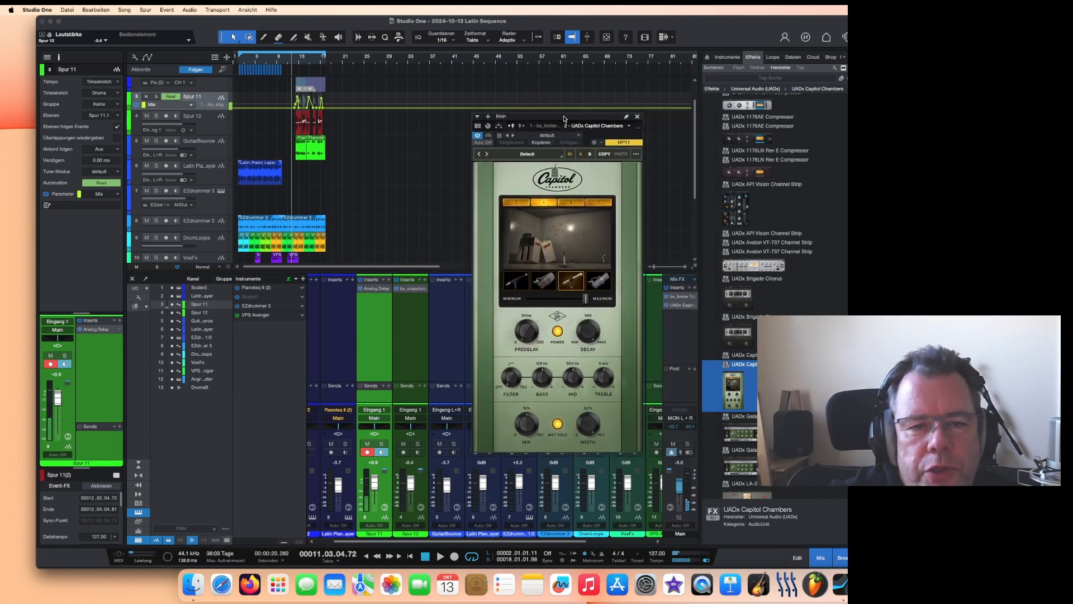
drag(570, 123, 565, 94)
click(522, 126)
click(361, 311)
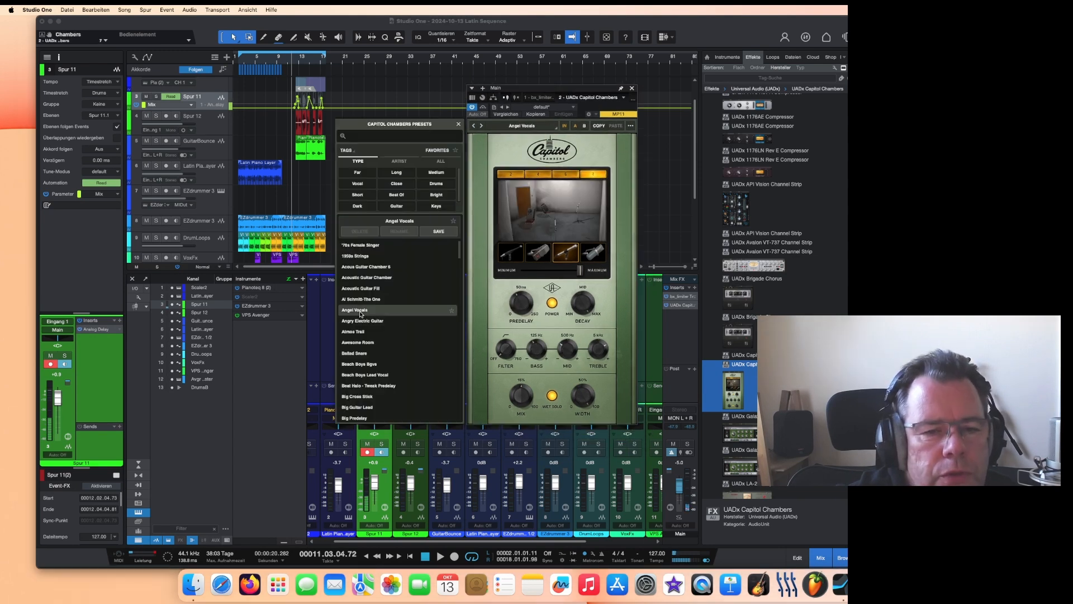
click(521, 87)
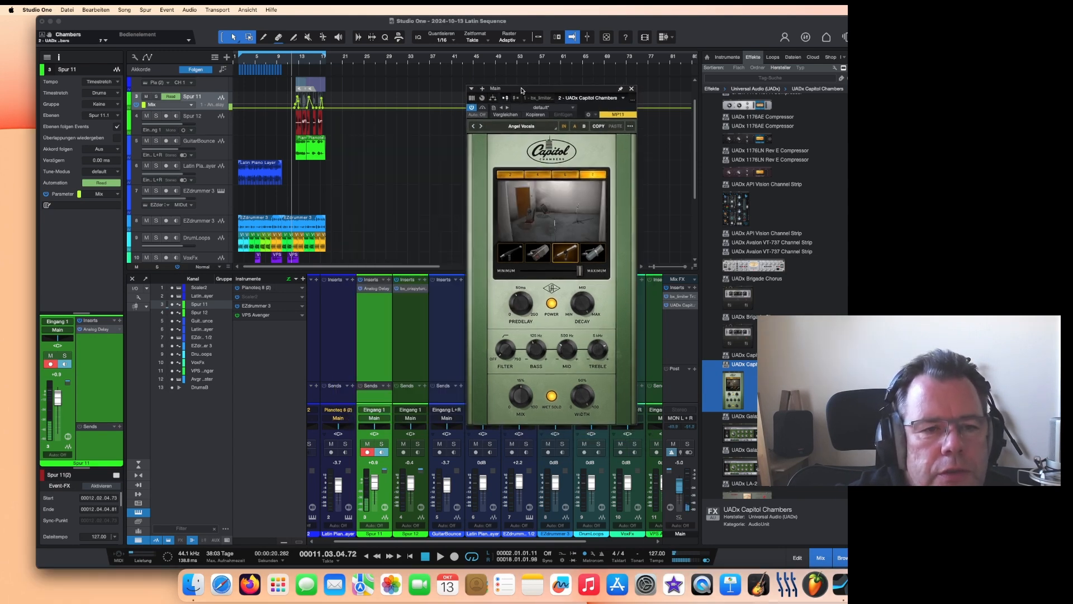
drag(521, 87, 496, 69)
Step: Adjust the Capitol Chambers Mix amount while playing back, then close the plugin window
click(440, 556)
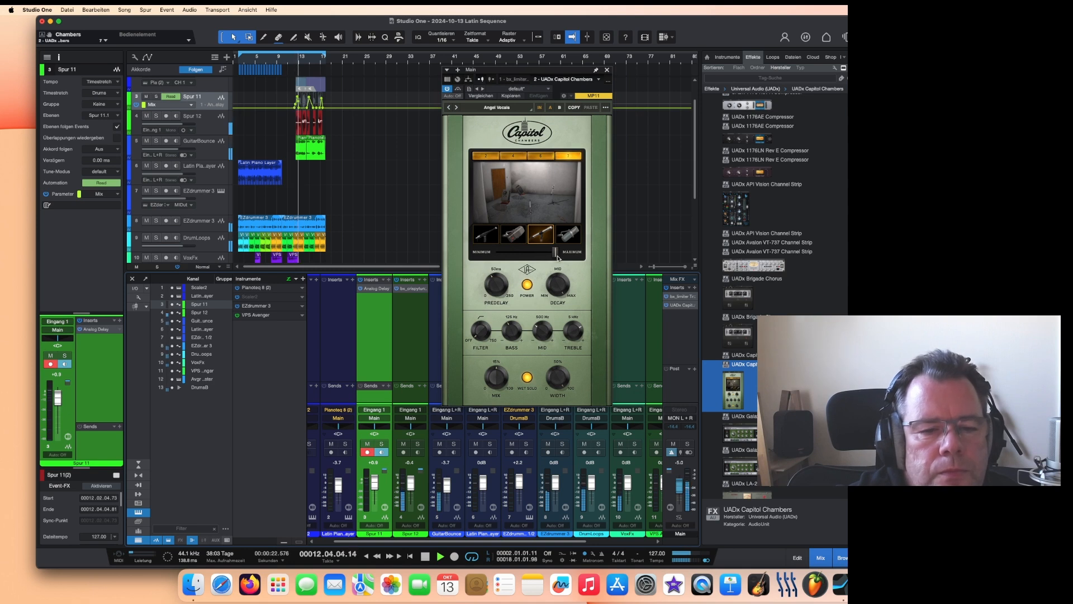
drag(494, 390, 491, 388)
click(527, 378)
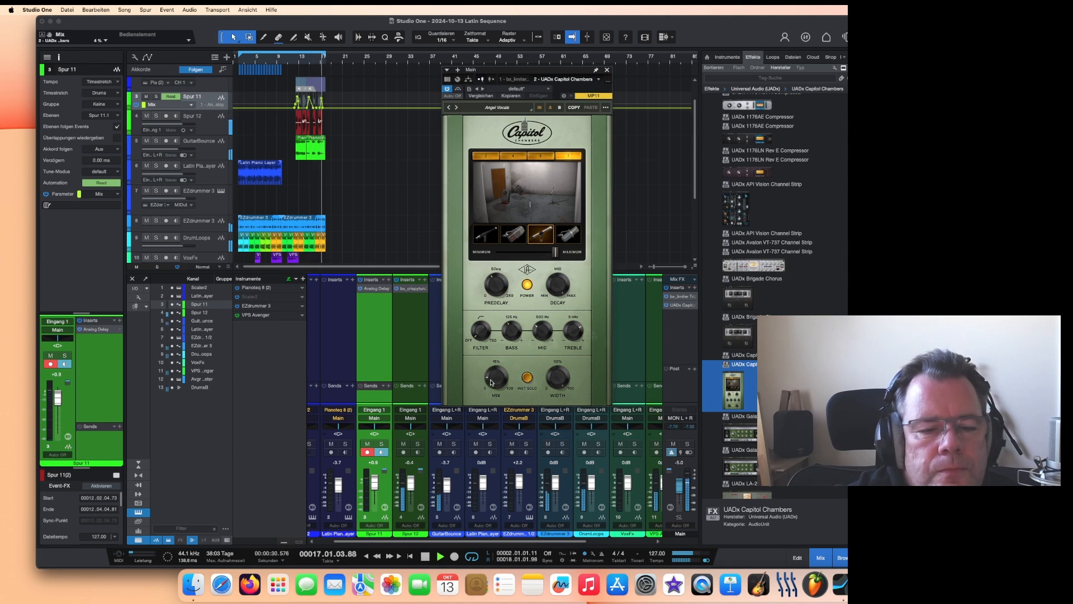
drag(491, 384, 516, 336)
drag(493, 389, 493, 387)
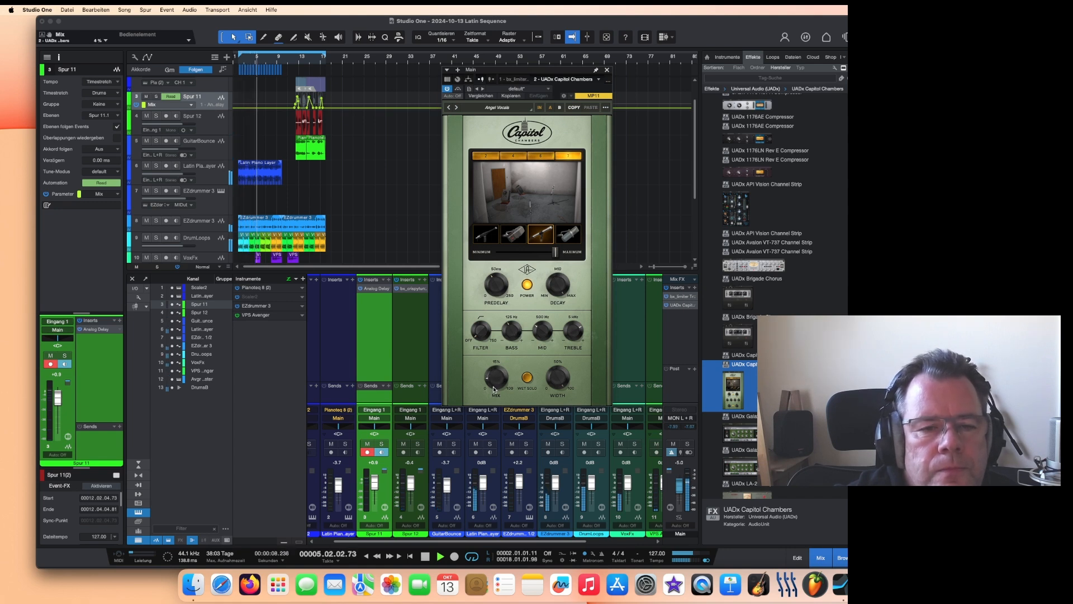
click(607, 72)
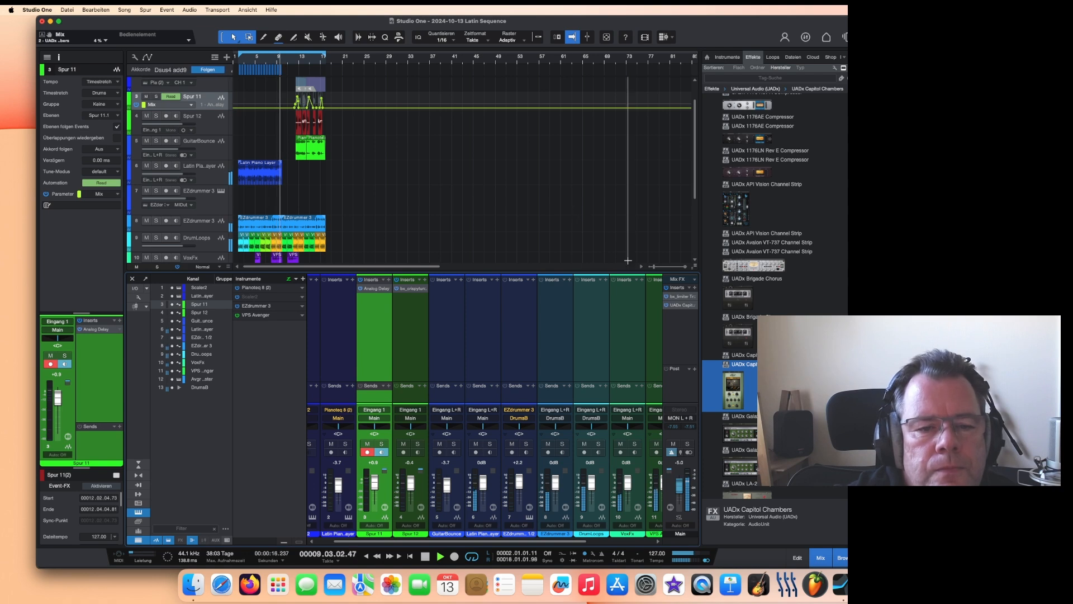
Step: Hide the mixer, stop playback and open the Pianoteq 8 instrument editor of the Latin Piano Layer track
click(820, 558)
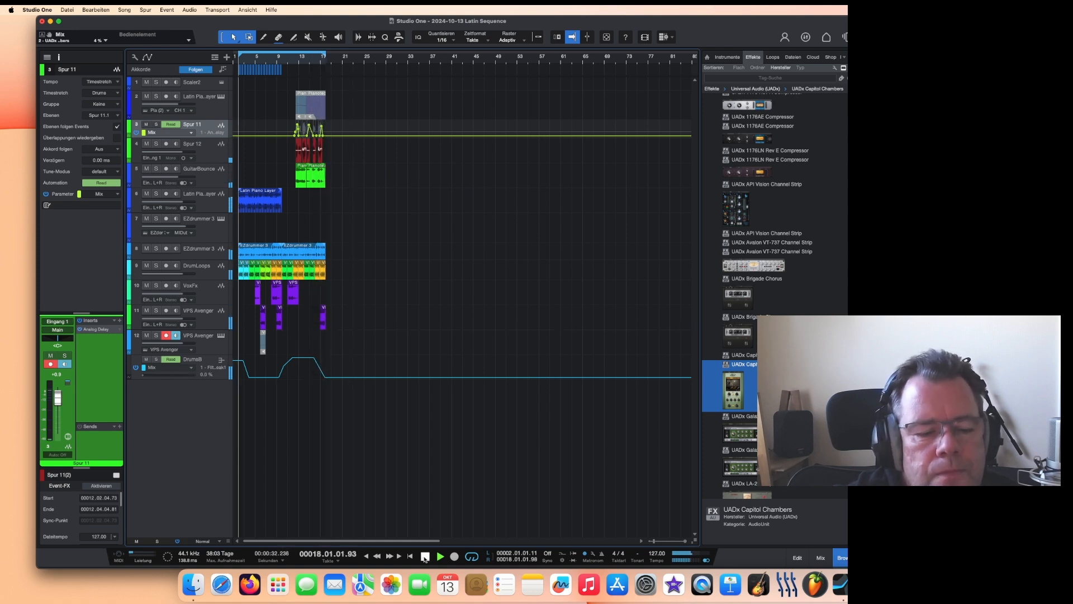
key(space)
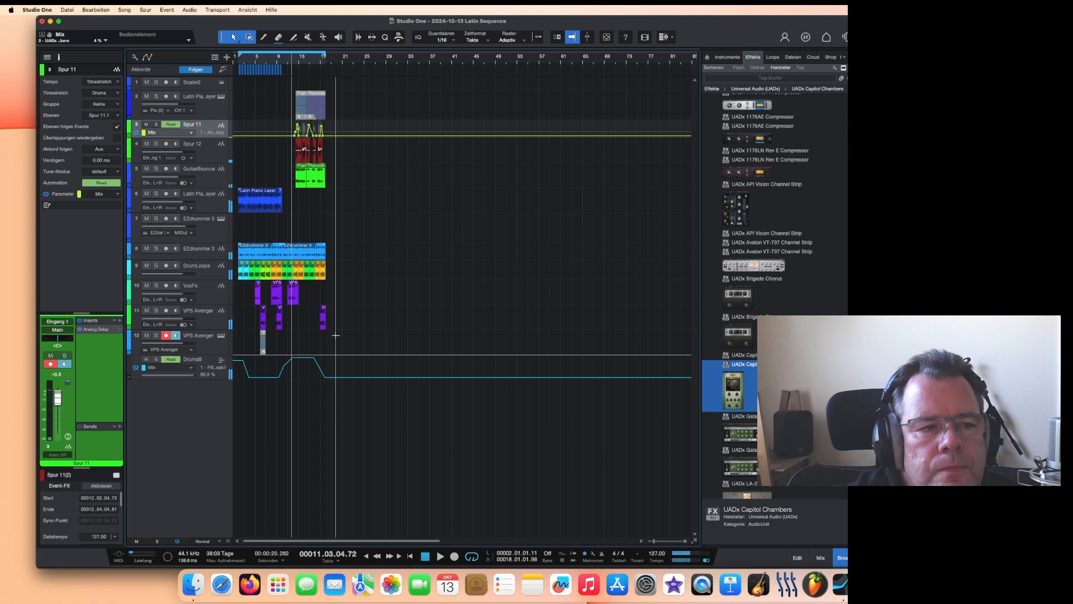
click(222, 98)
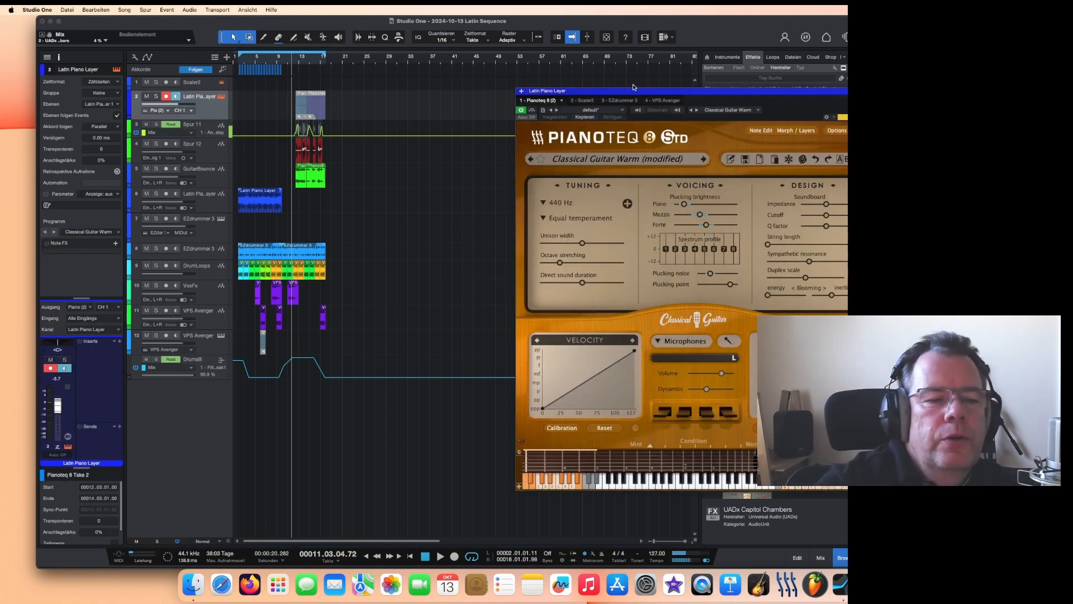
drag(634, 87, 578, 70)
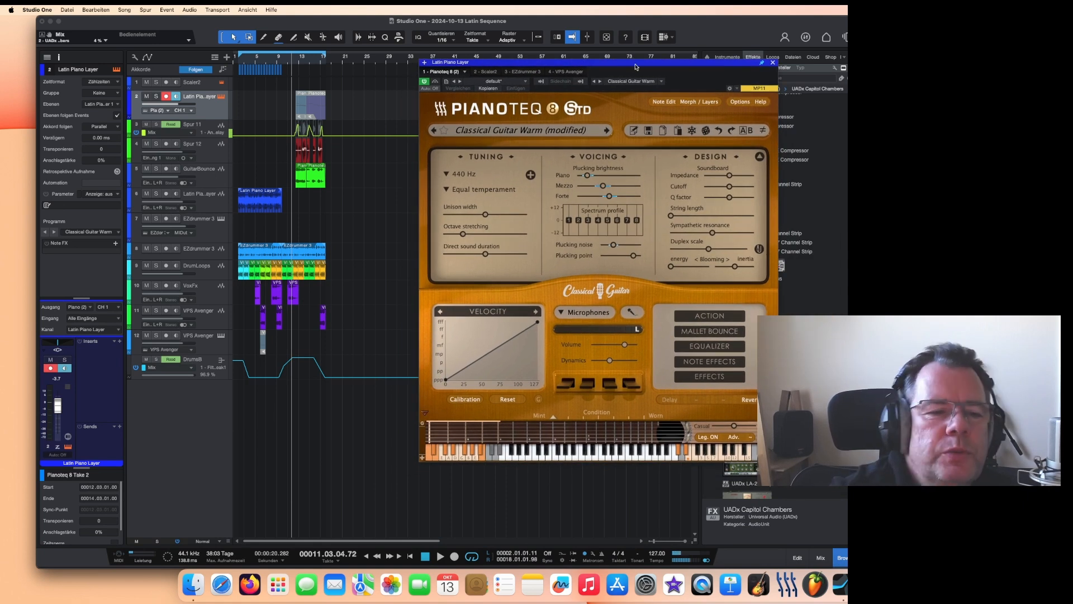
drag(608, 66, 610, 47)
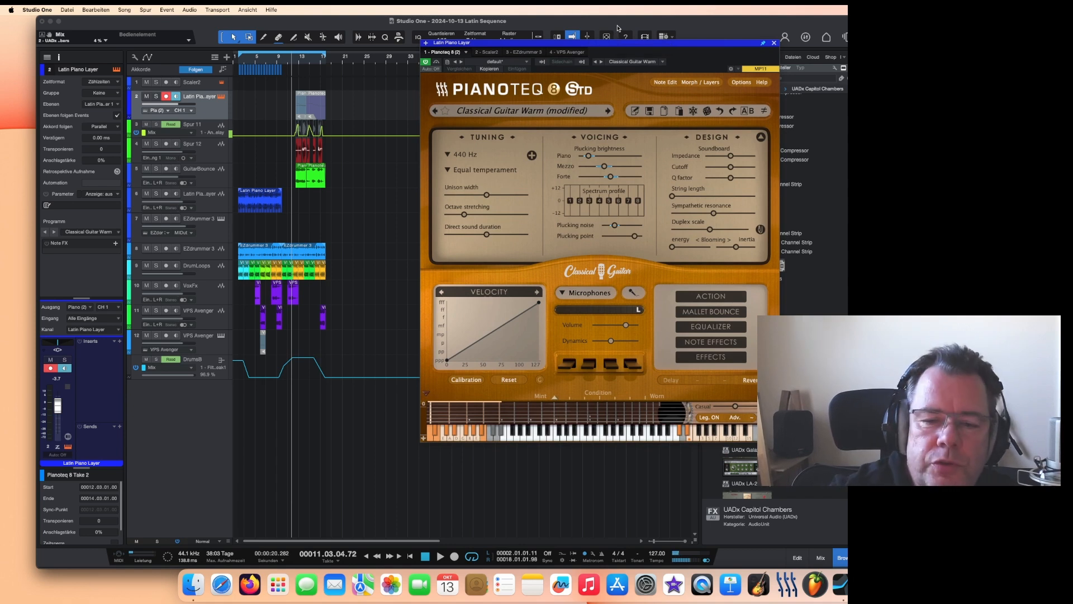
drag(639, 48, 545, 84)
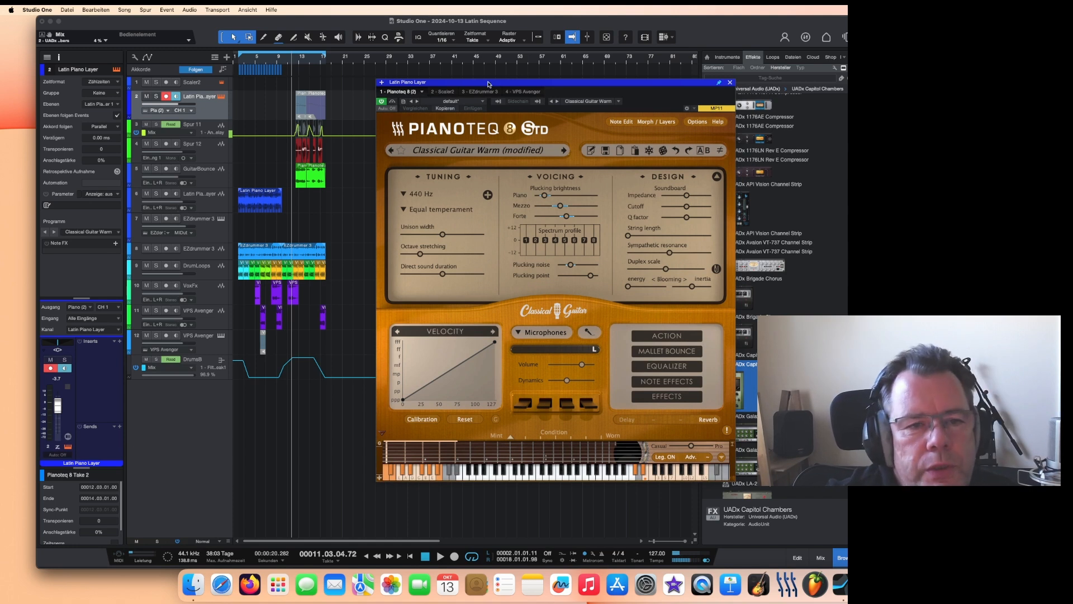
drag(488, 84, 487, 57)
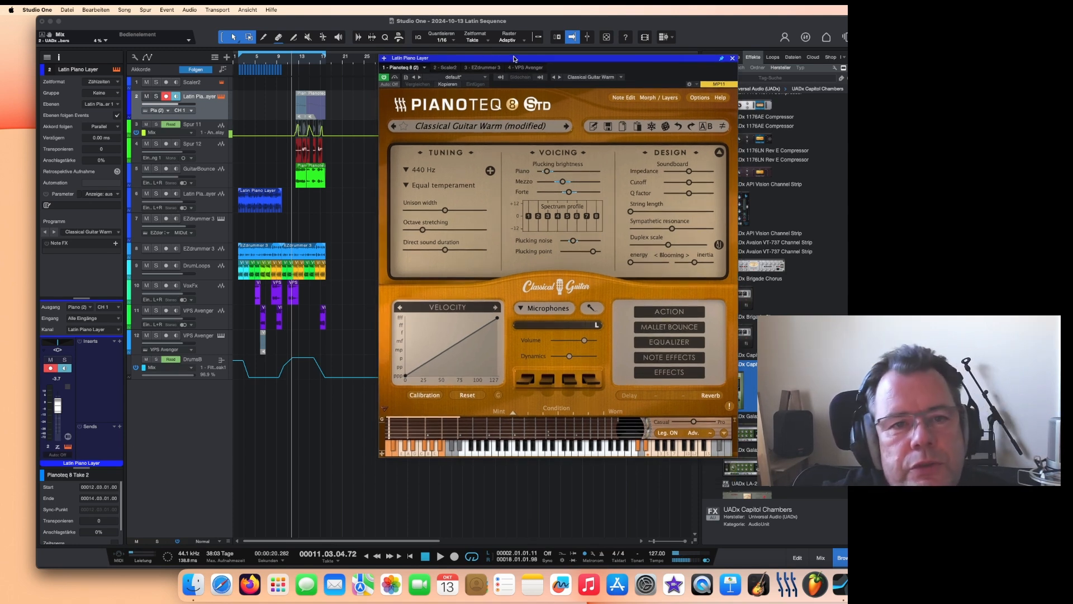
drag(514, 58, 518, 53)
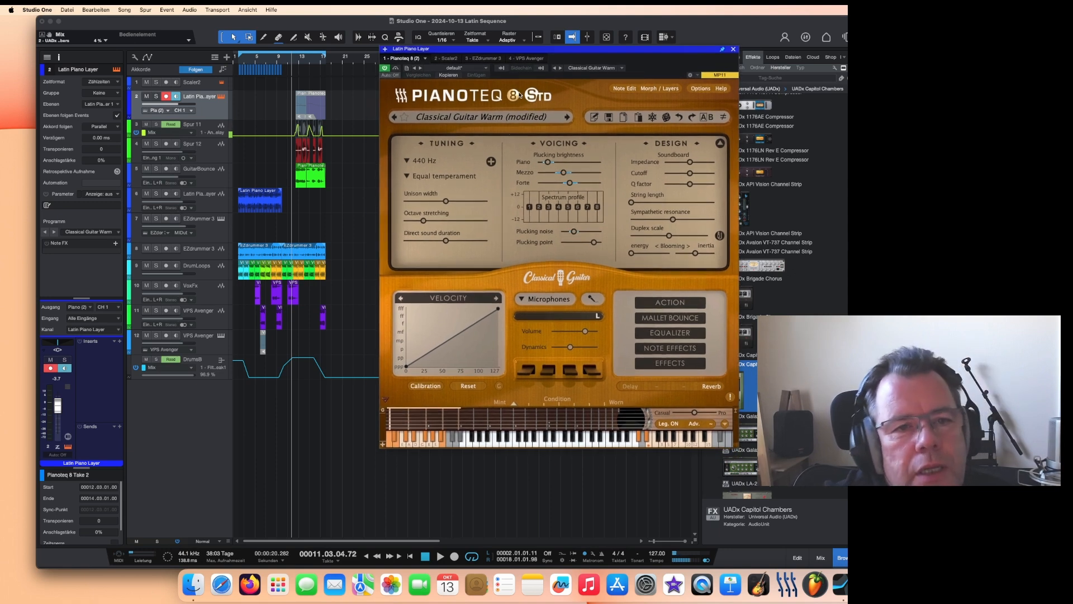
drag(524, 50, 524, 52)
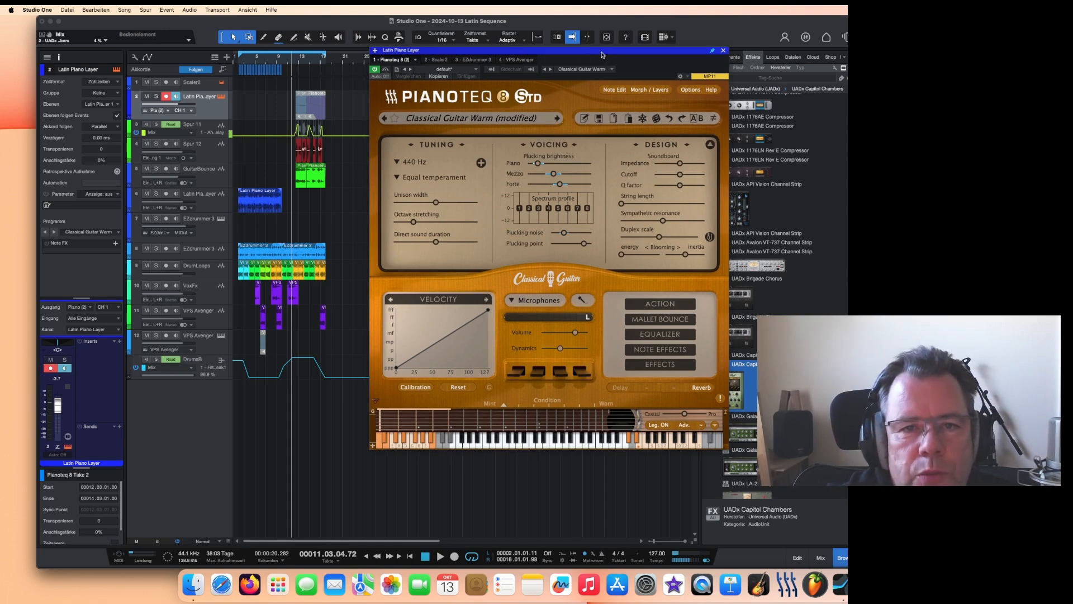
drag(602, 55, 576, 49)
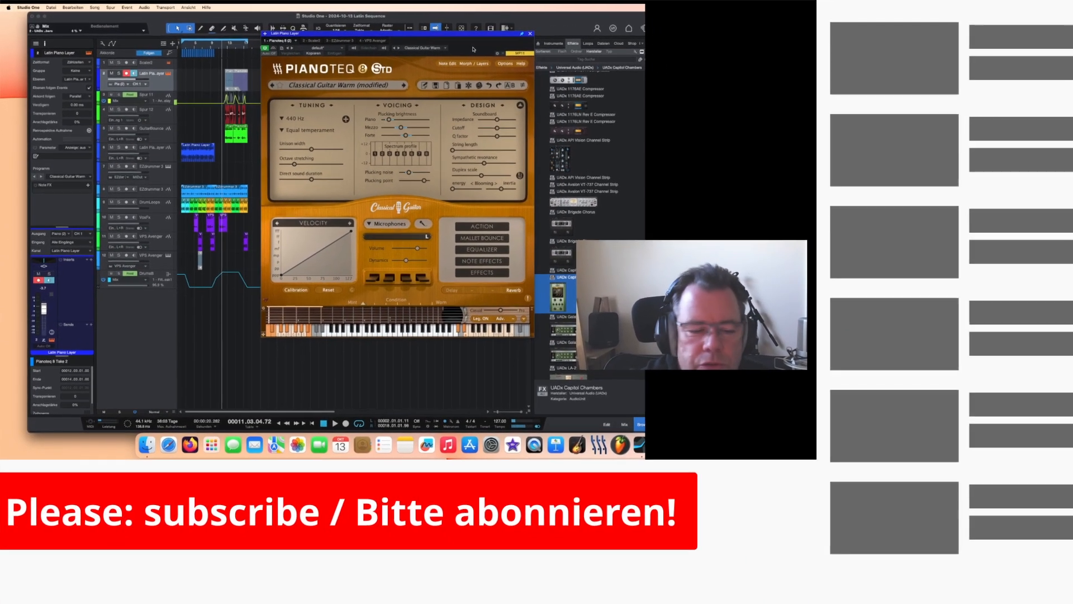
drag(472, 35, 474, 46)
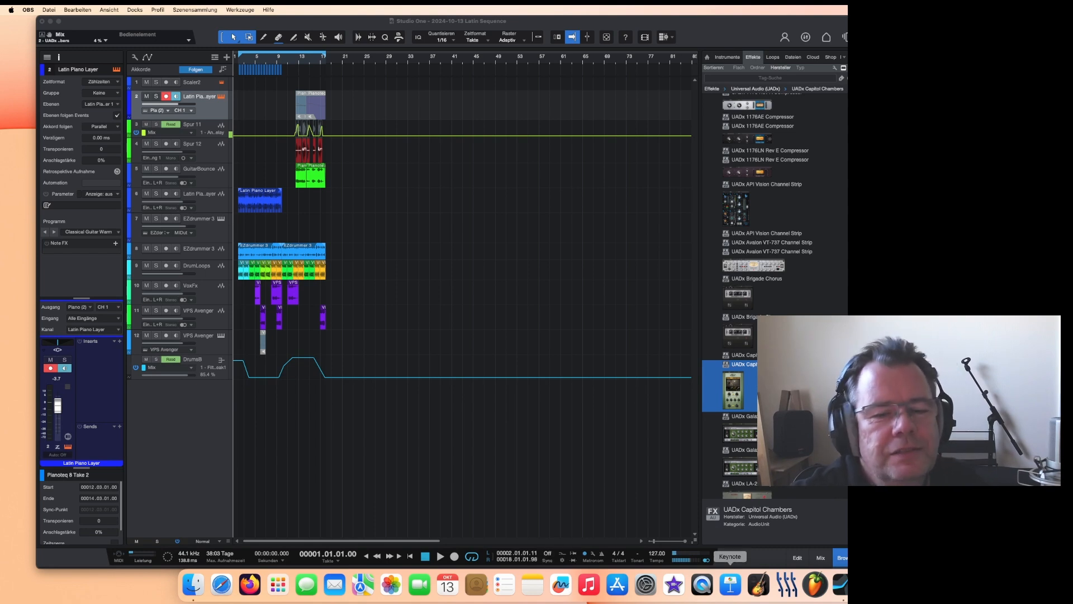
Step: Play back the sequence from the start to listen to the Latin Piano Layer's Classical Guitar Warm sound, and stop playback
click(821, 558)
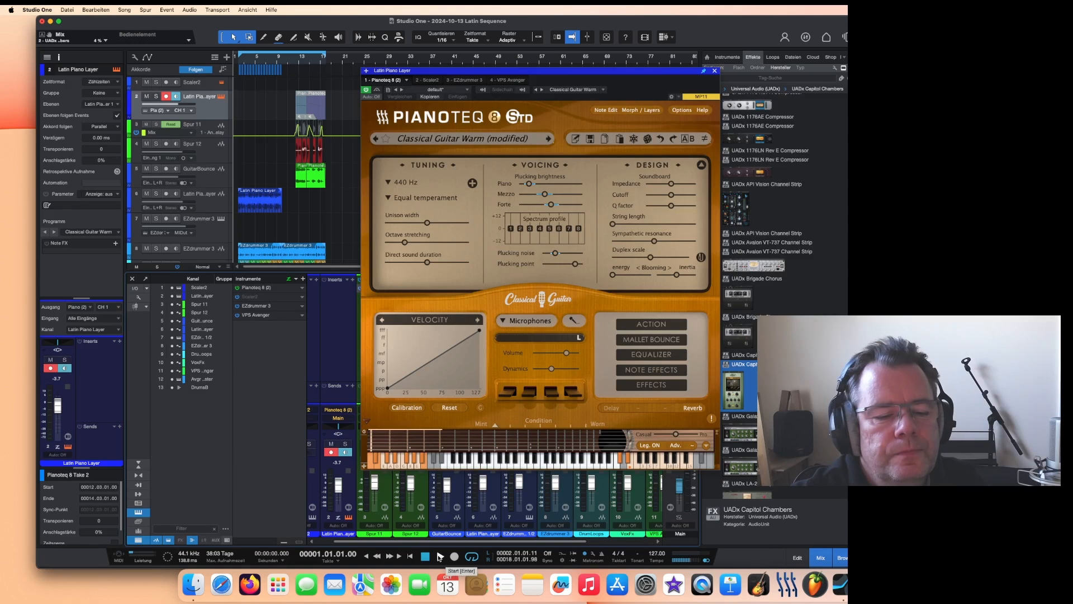
key(F3)
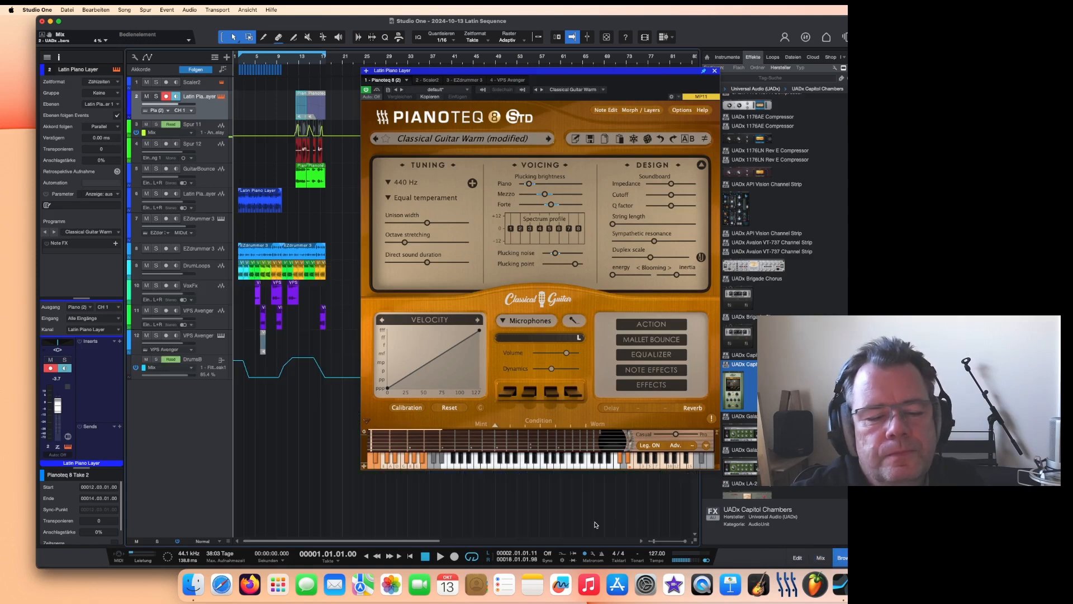
click(441, 556)
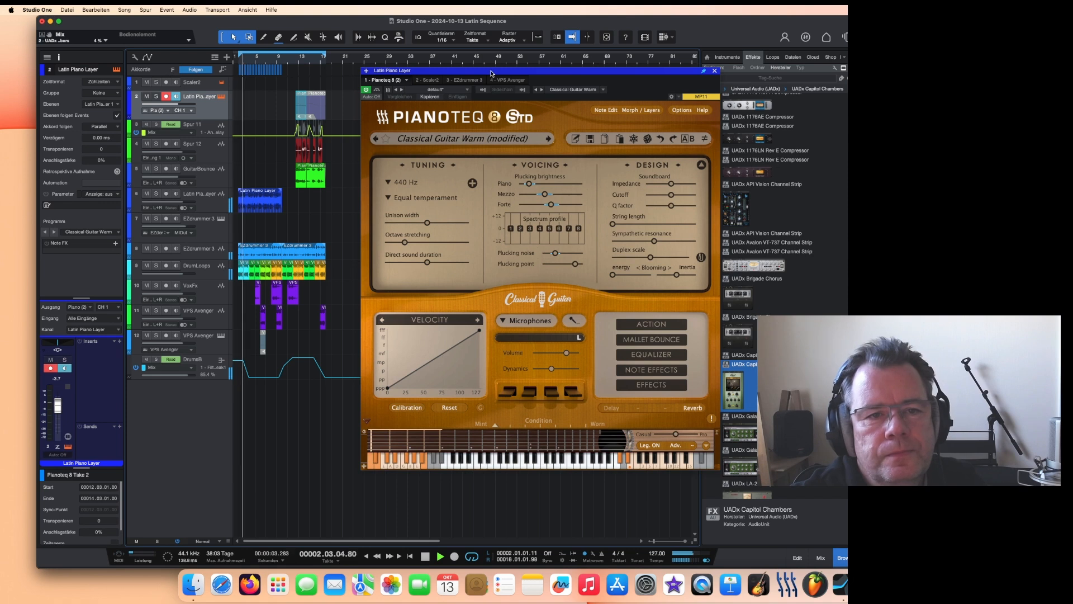
drag(492, 73, 498, 424)
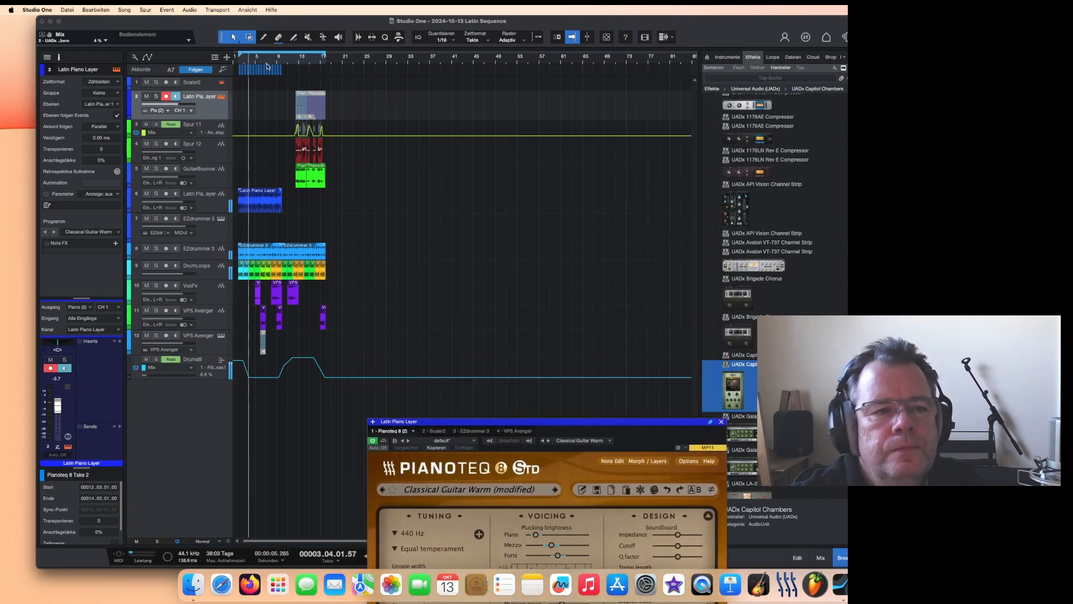
scroll(269, 66, up, 5)
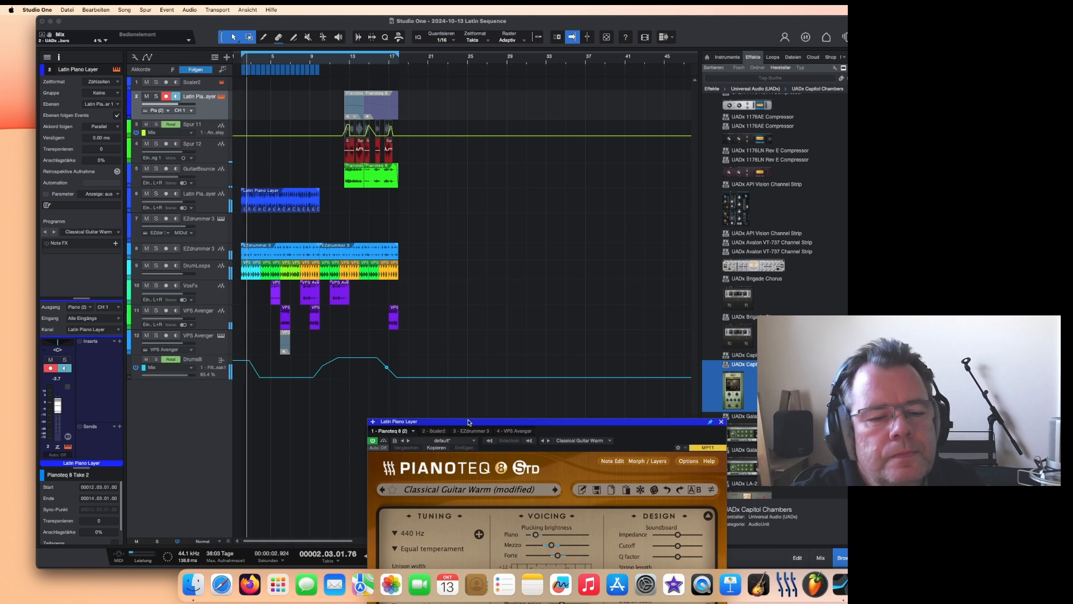
drag(469, 423, 544, 291)
key(space)
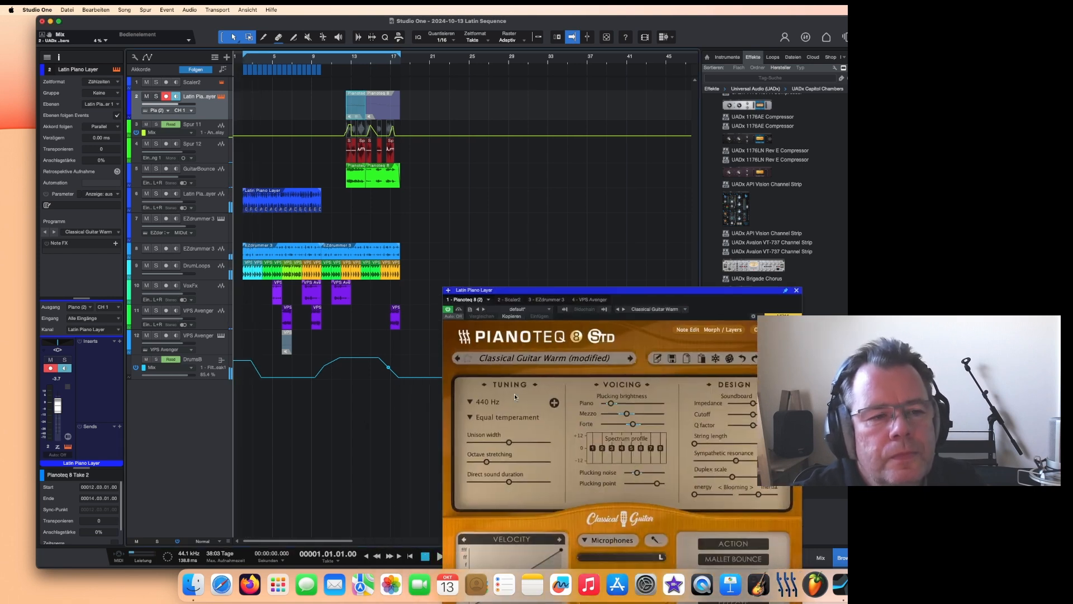